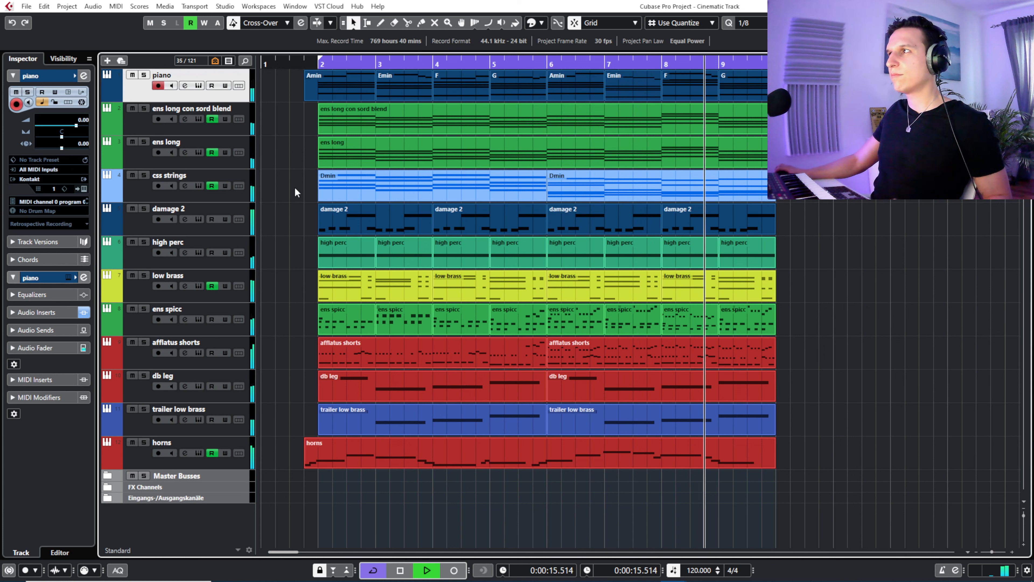
- Stop playback and hide every instrument track except the piano in the track list
{"action": "key", "text": "space"}
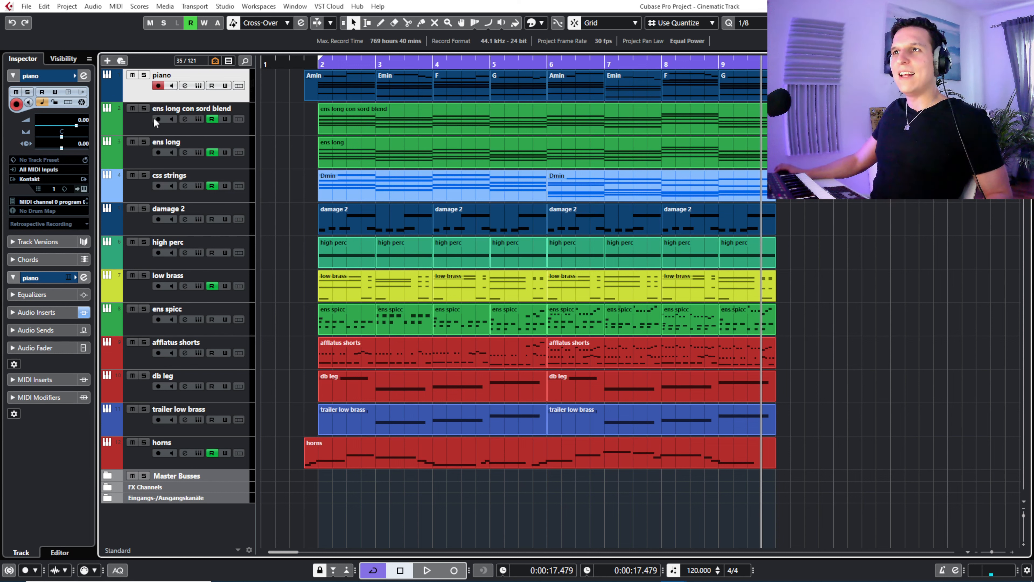
{"action": "left_click", "coordinate": [67, 59]}
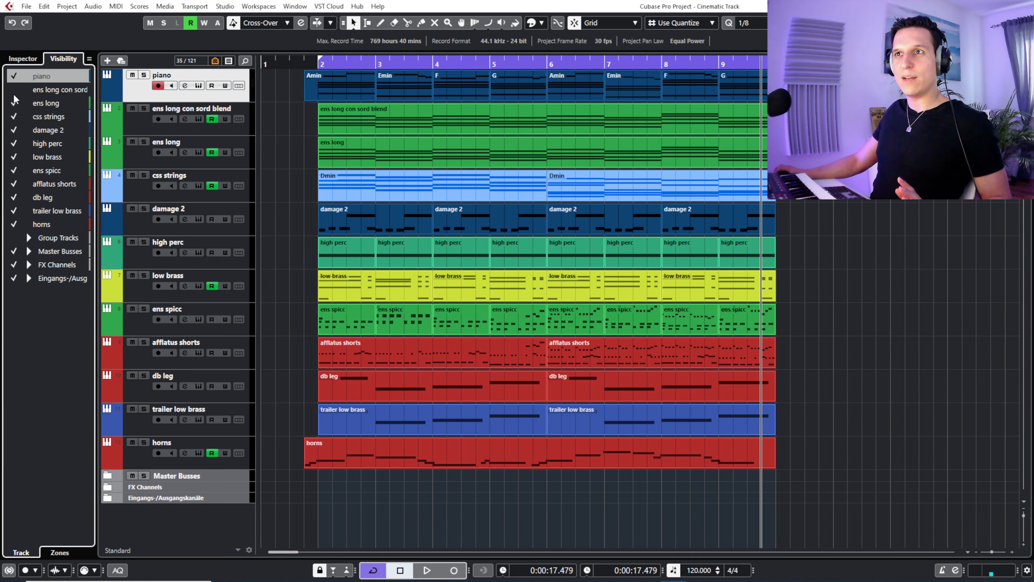
{"action": "left_click_drag", "start_coordinate": [15, 141], "coordinate": [15, 223]}
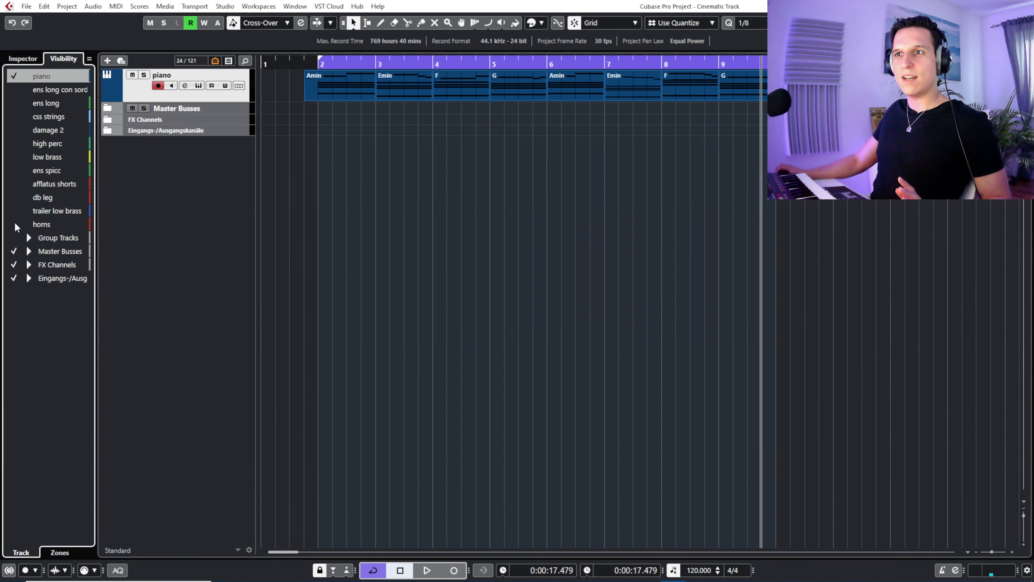
{"action": "left_click", "coordinate": [30, 58]}
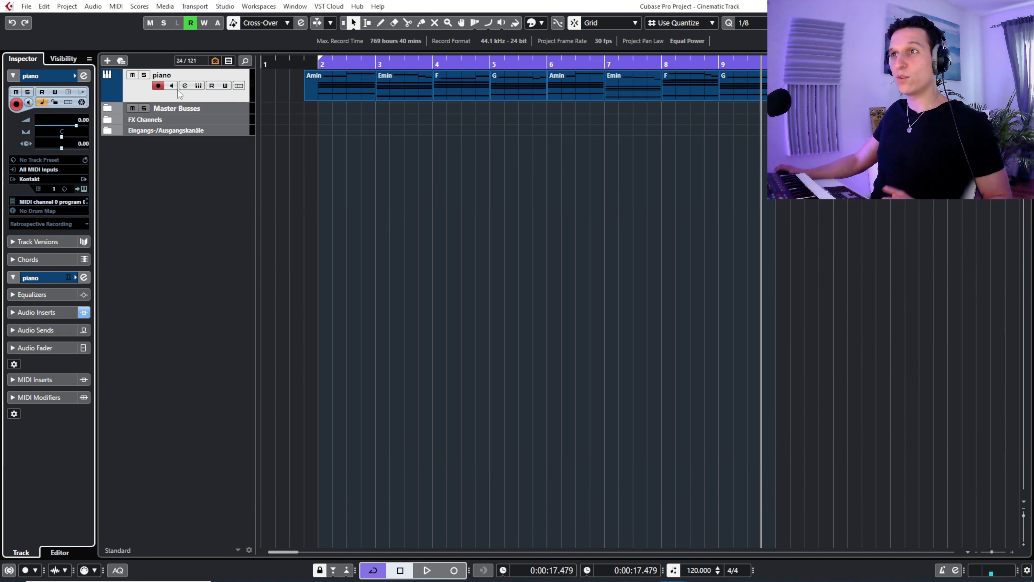
- View the piano track's Kontakt instrument, and open all piano parts together in the Key Editor with the cursor at their start
{"action": "left_click", "coordinate": [196, 86]}
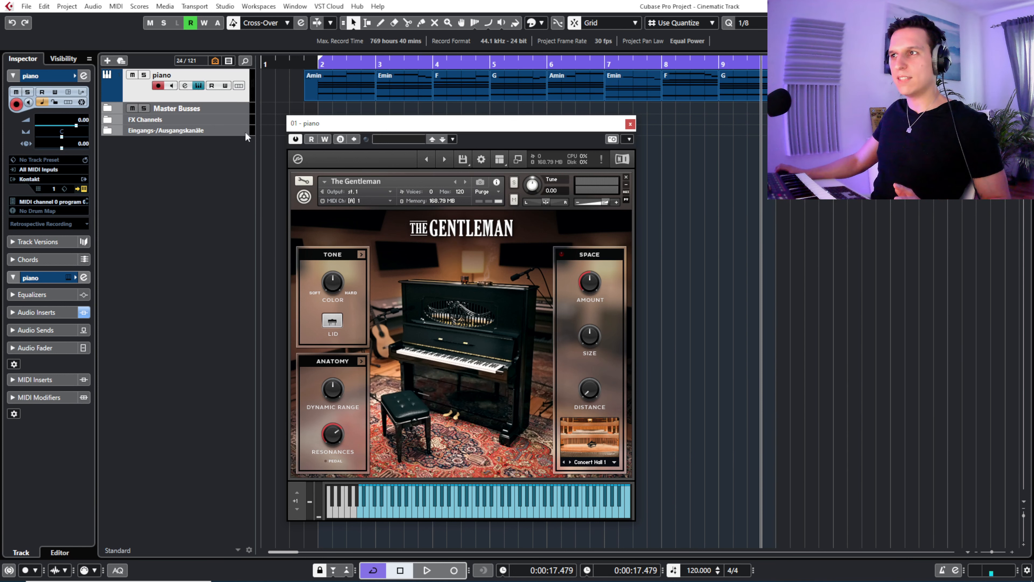
{"action": "left_click", "coordinate": [198, 86]}
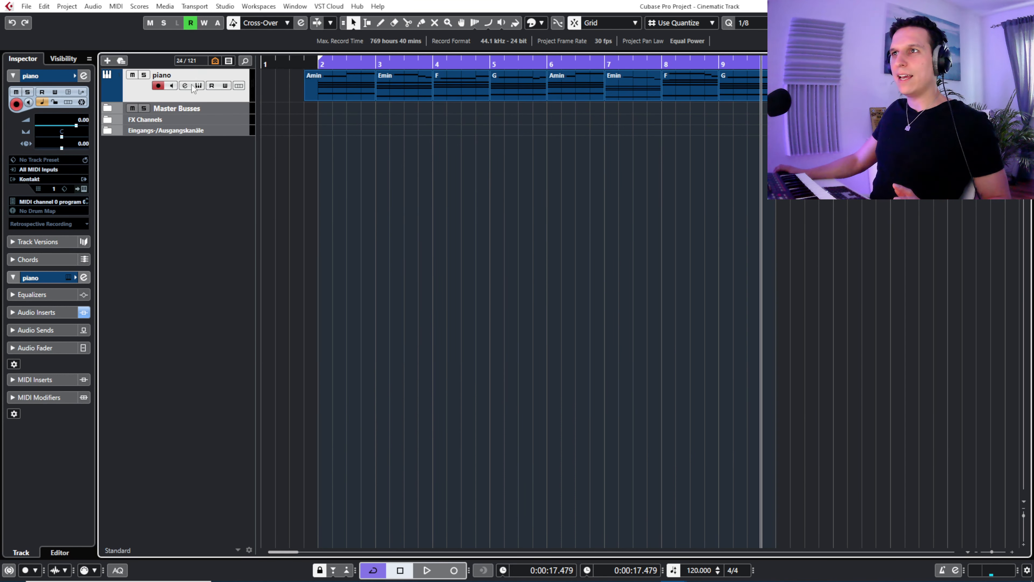
{"action": "left_click_drag", "start_coordinate": [269, 85], "coordinate": [757, 78]}
{"action": "double_click", "coordinate": [344, 93]}
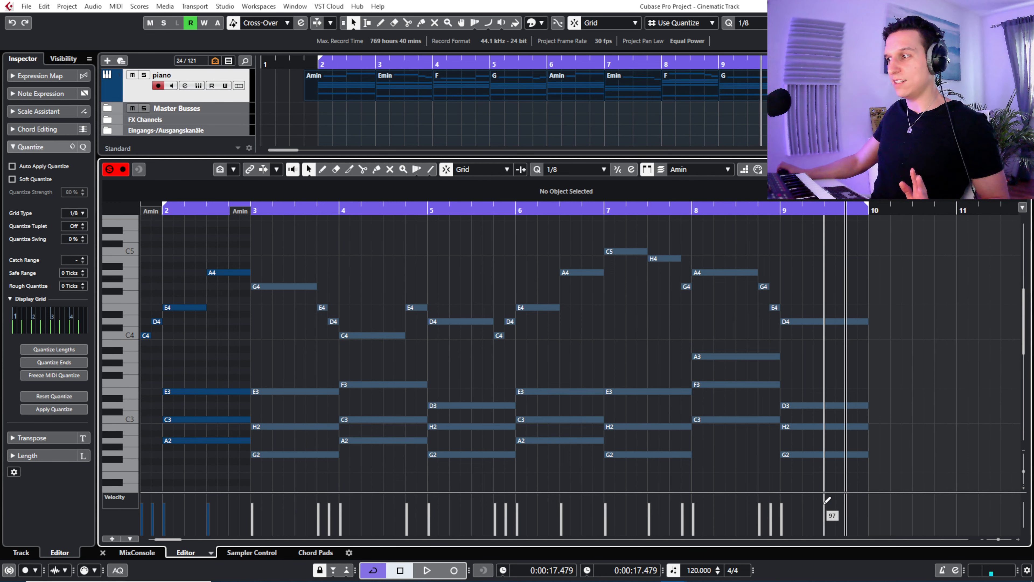
{"action": "left_click", "coordinate": [316, 64]}
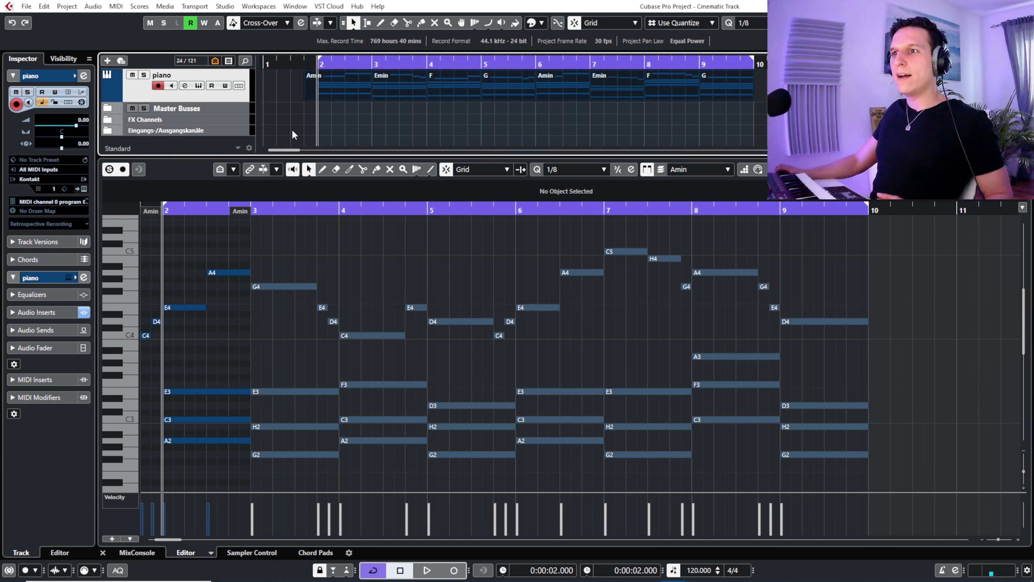
{"action": "left_click", "coordinate": [305, 62]}
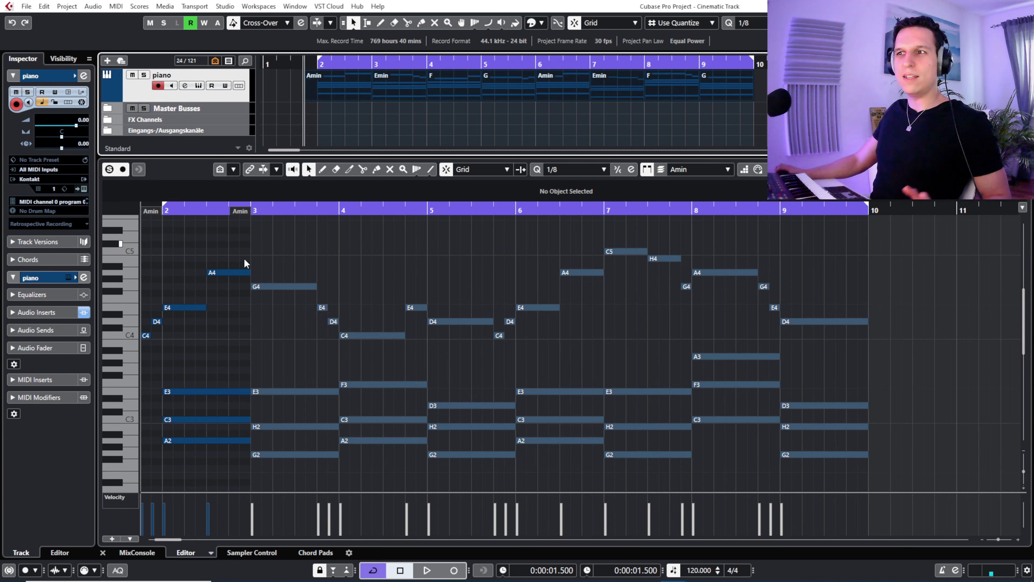
- Open the piano's channel settings and inspect the Blackhole reverb insert's parameters
{"action": "left_click", "coordinate": [186, 86]}
{"action": "left_click_drag", "start_coordinate": [320, 168], "coordinate": [452, 186]}
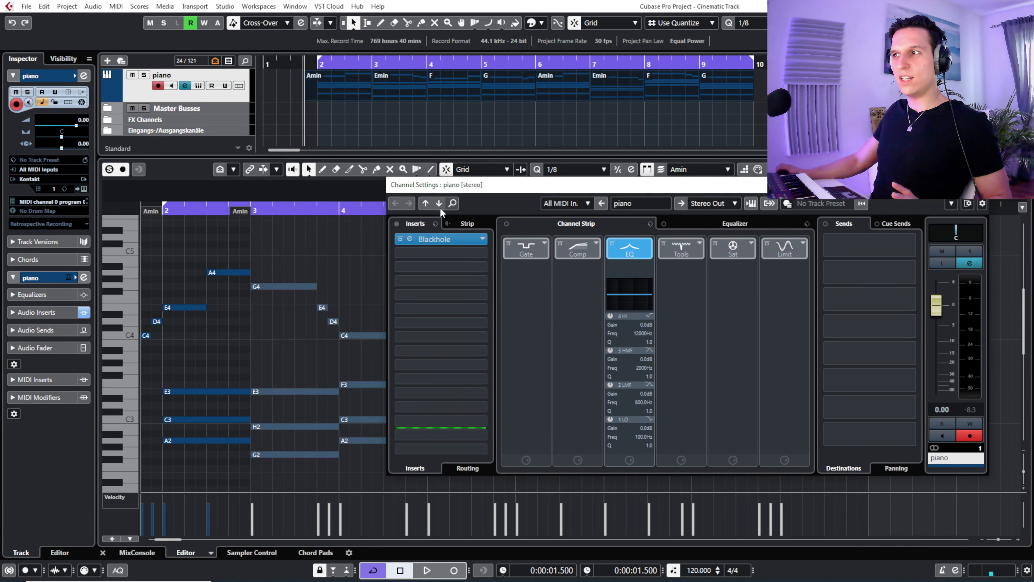
{"action": "left_click", "coordinate": [410, 242]}
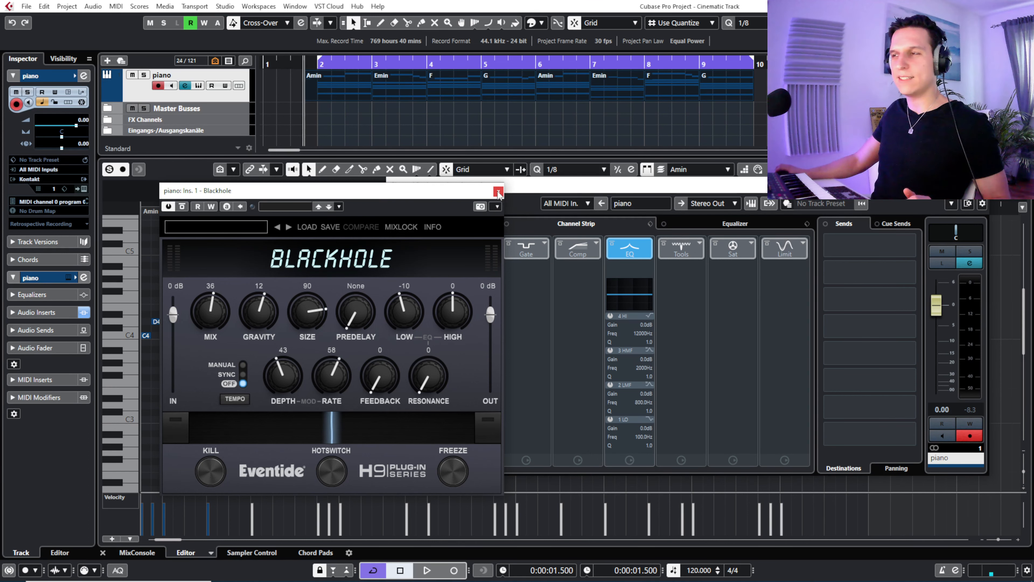
{"action": "left_click", "coordinate": [498, 191]}
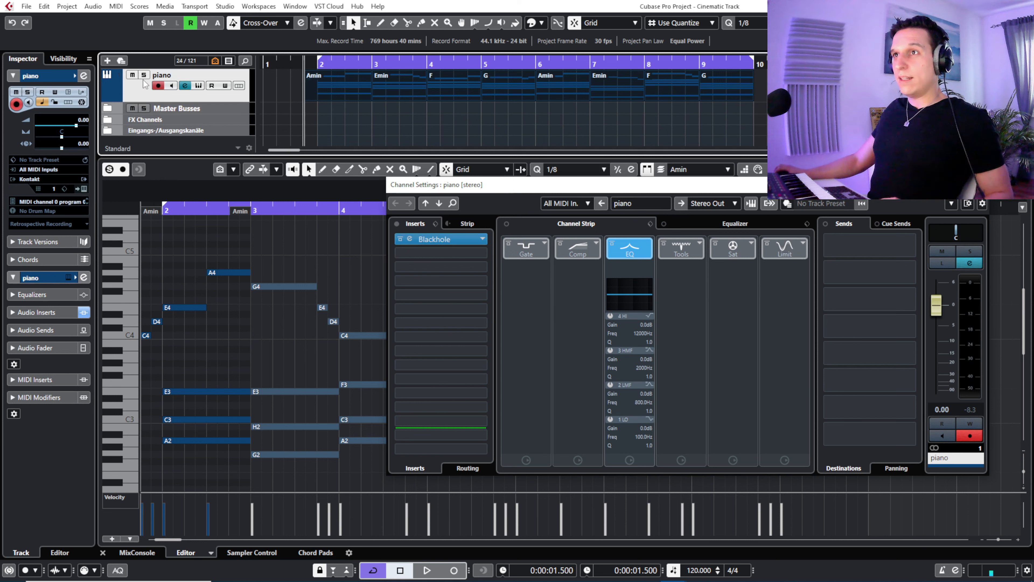
- Solo the piano track and play it back, comparing the sound with the Blackhole insert bypassed and active
{"action": "key", "text": "s"}
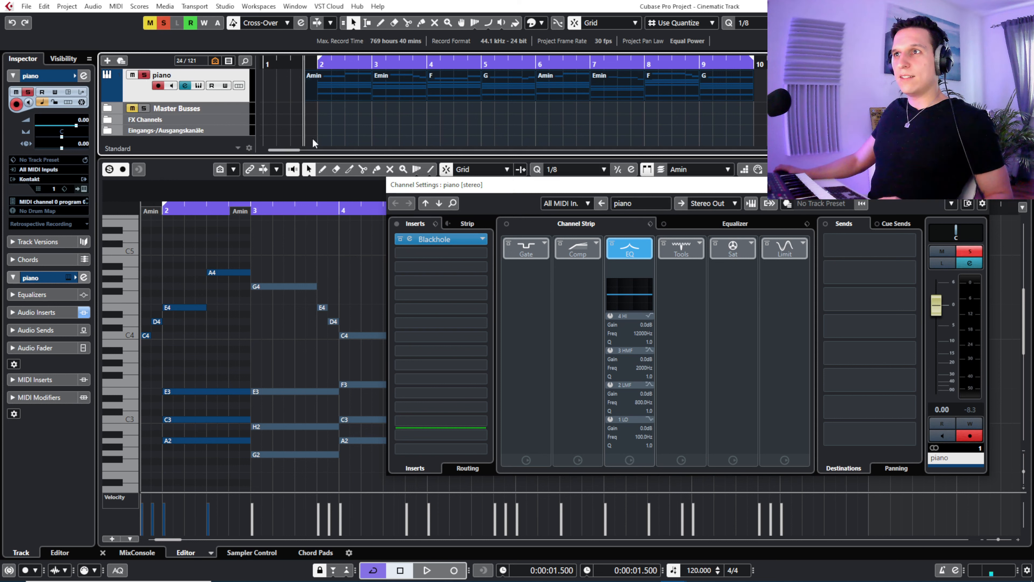
{"action": "left_click", "coordinate": [401, 239]}
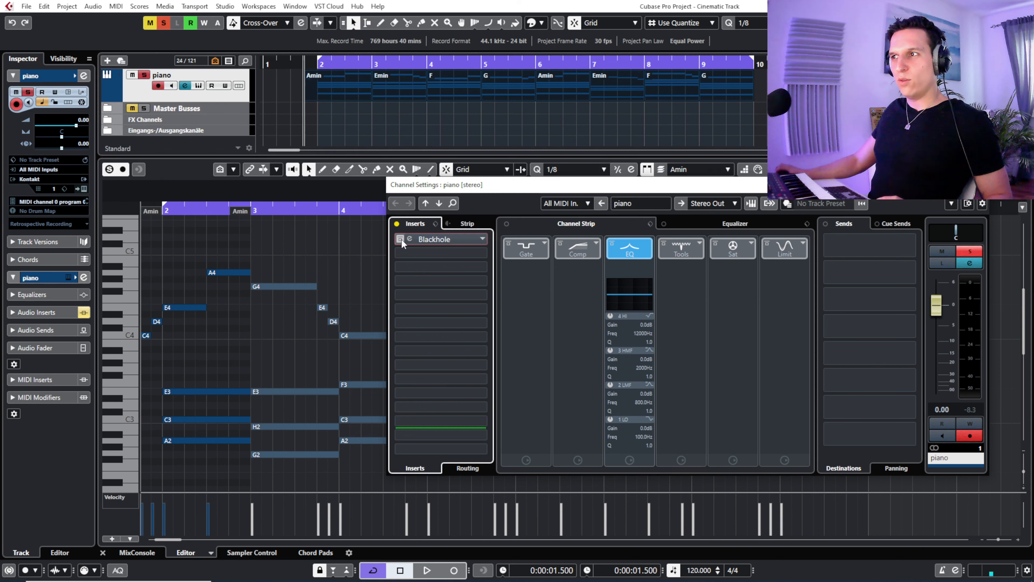
{"action": "key", "text": "space"}
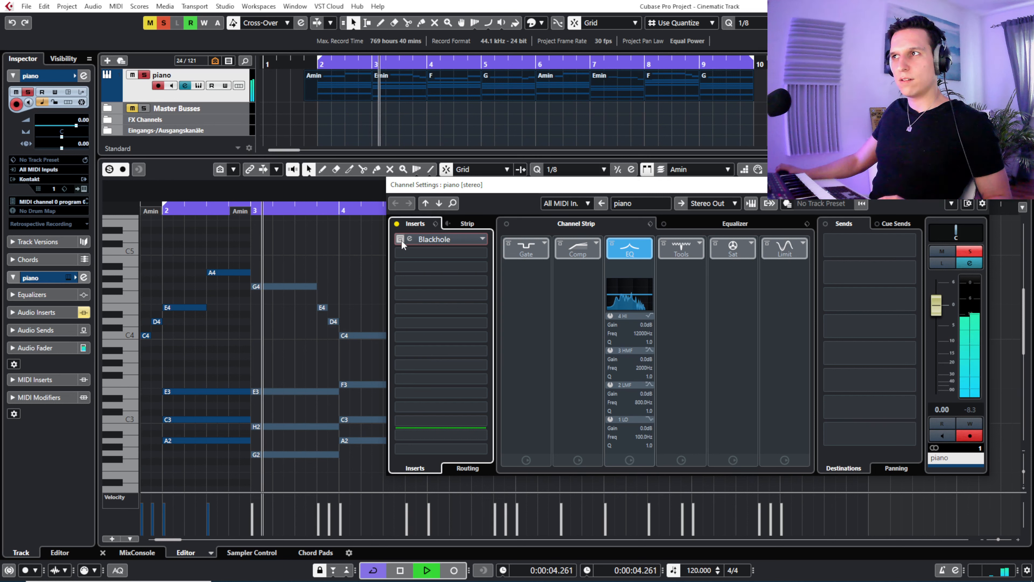
{"action": "left_click", "coordinate": [400, 239]}
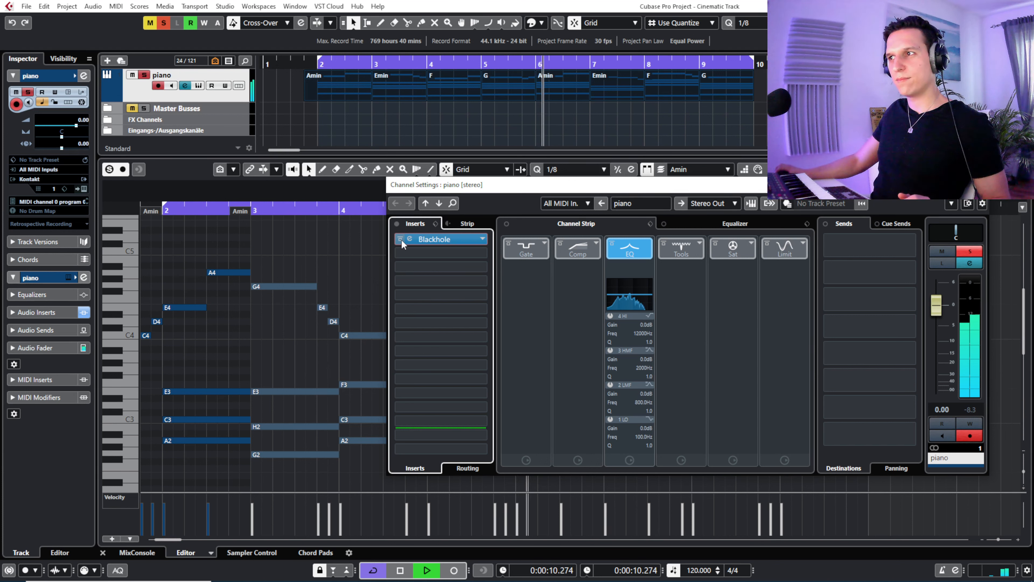
{"action": "left_click", "coordinate": [401, 240]}
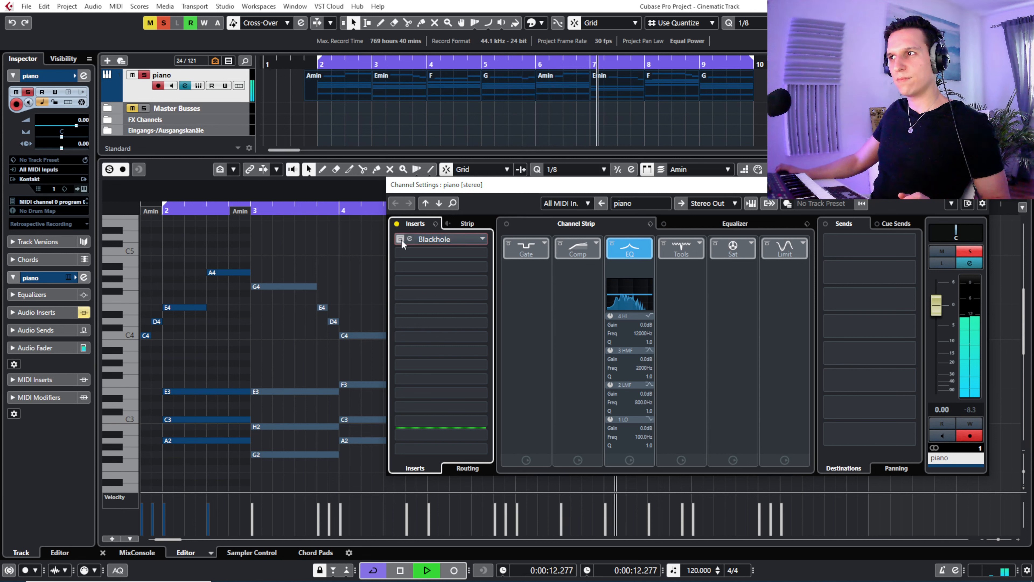
{"action": "left_click", "coordinate": [401, 239]}
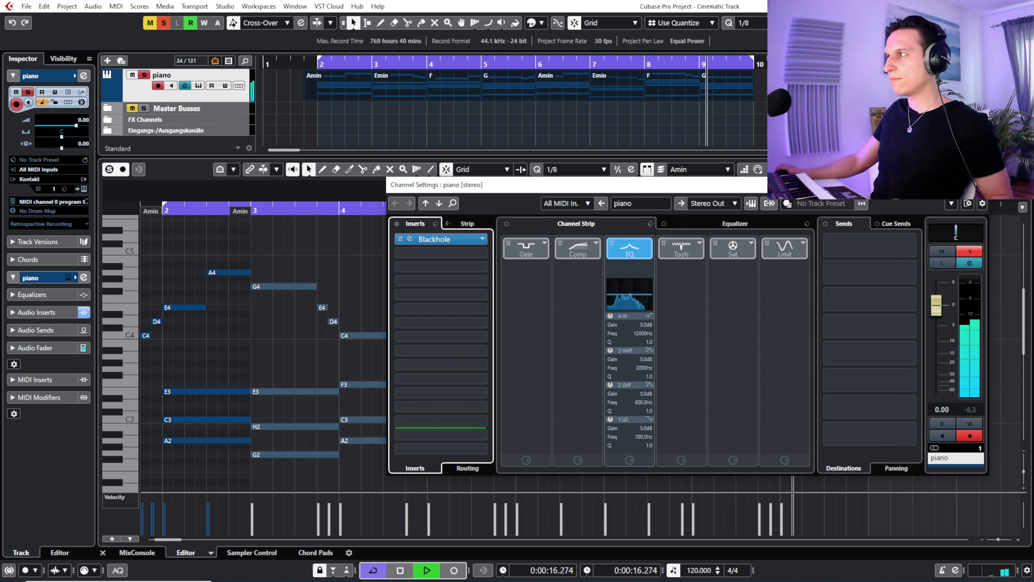
- Stop playback and close the piano's channel settings and the Key Editor
{"action": "left_click", "coordinate": [979, 185]}
{"action": "key", "text": "space"}
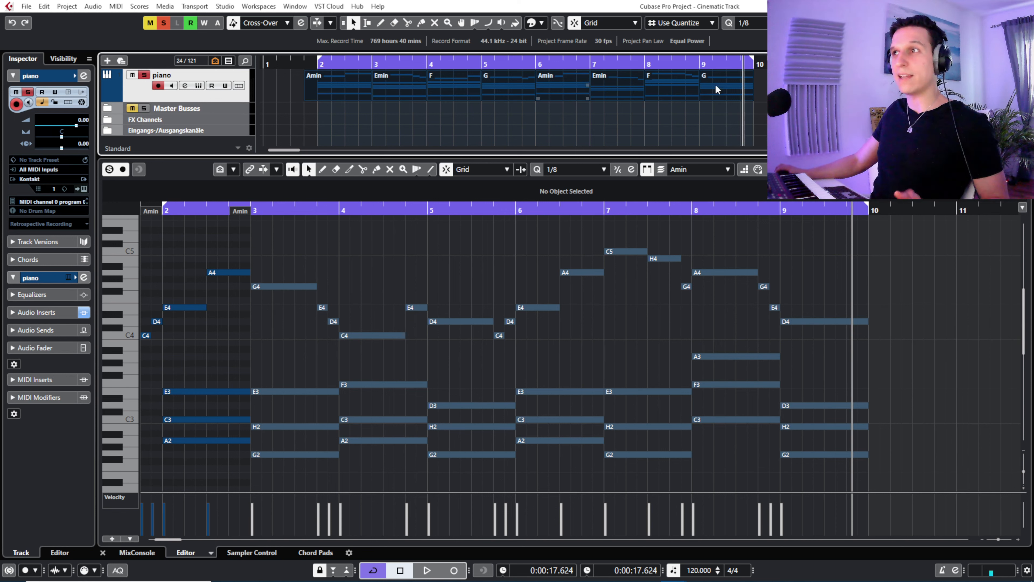
{"action": "left_click", "coordinate": [1001, 23]}
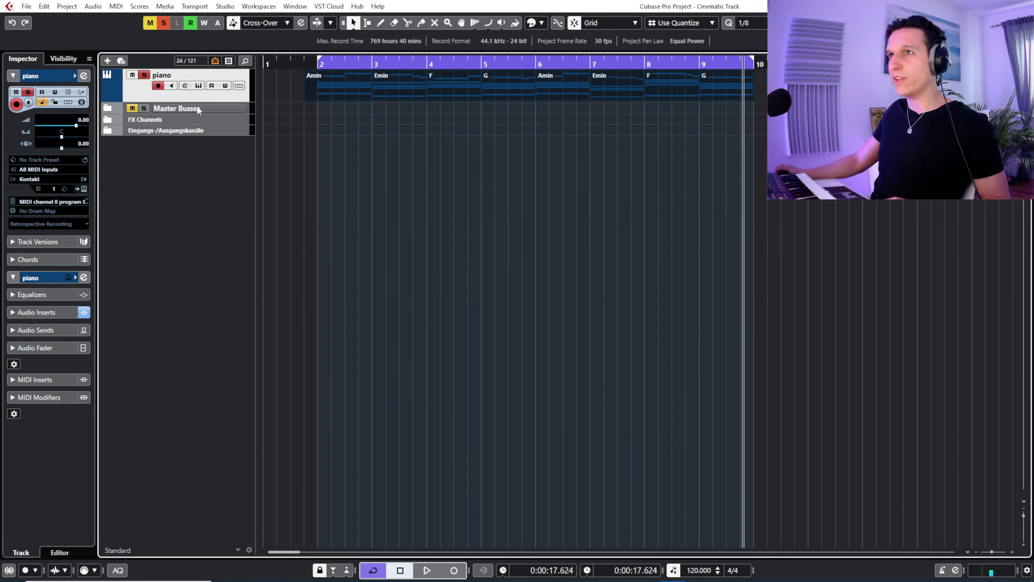
{"action": "left_click", "coordinate": [289, 77]}
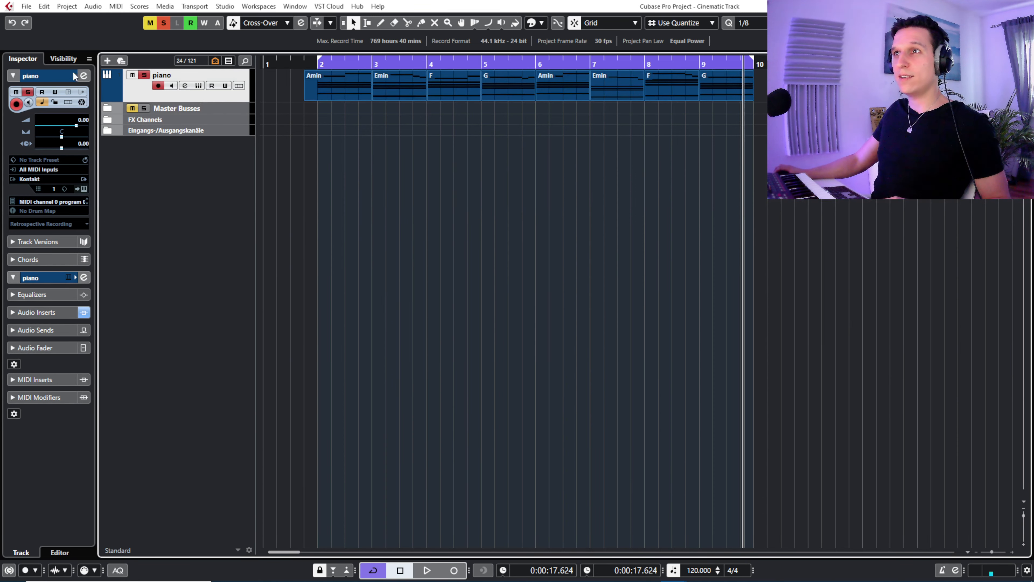
- Show the ens long con sord blend track below the piano and solo it along with the piano
{"action": "left_click", "coordinate": [62, 59]}
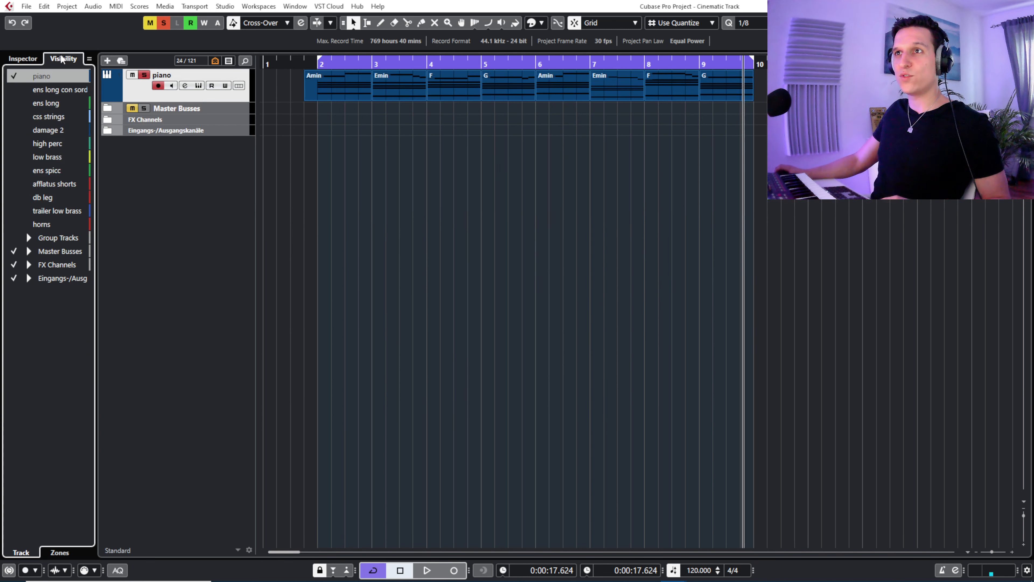
{"action": "left_click", "coordinate": [14, 91]}
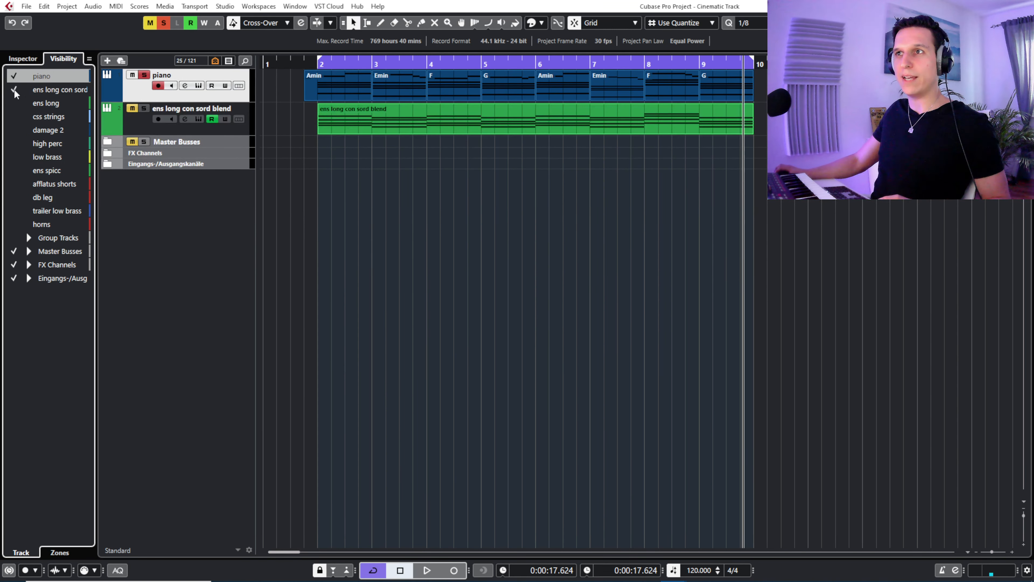
{"action": "left_click", "coordinate": [132, 109]}
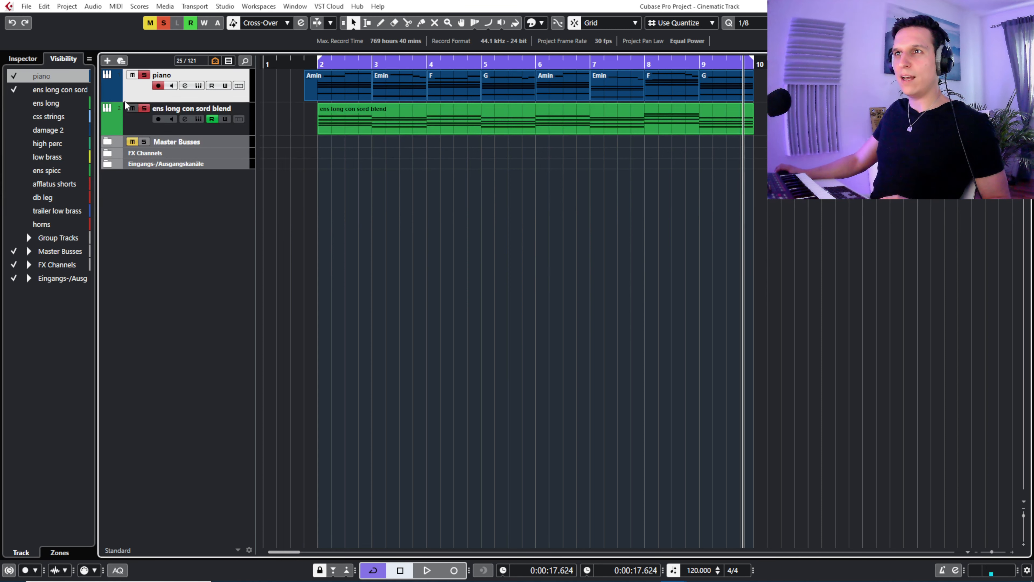
{"action": "left_click", "coordinate": [27, 59]}
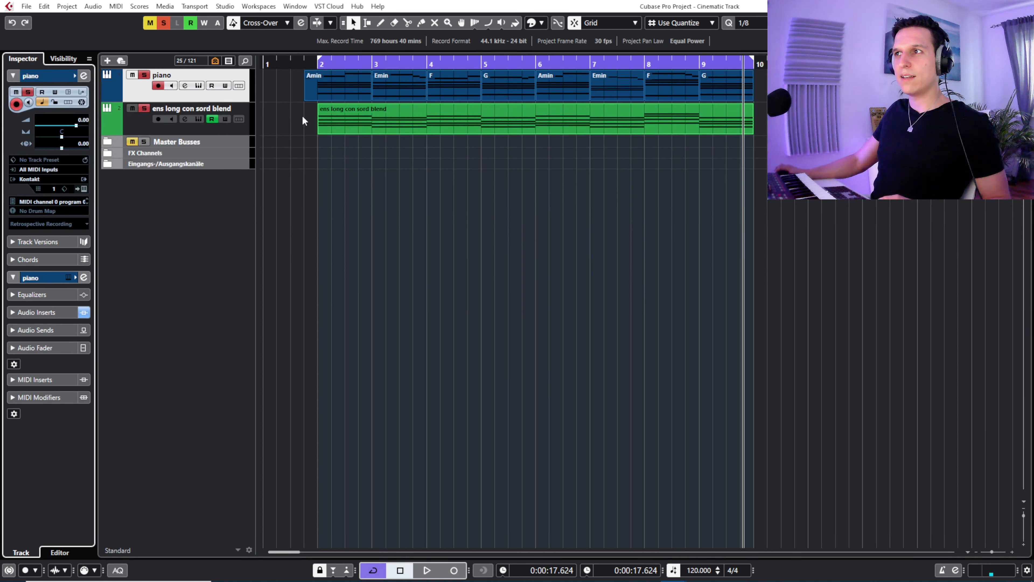
- View the ens long con sord blend instrument while playing the strings and piano together from before bar 2
{"action": "left_click", "coordinate": [198, 118]}
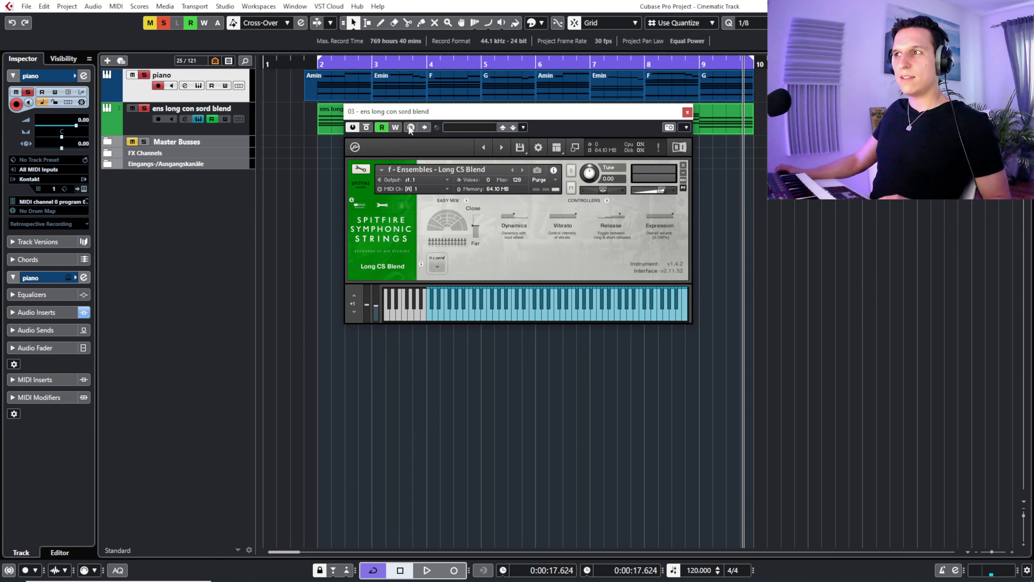
{"action": "left_click_drag", "start_coordinate": [461, 116], "coordinate": [408, 179]}
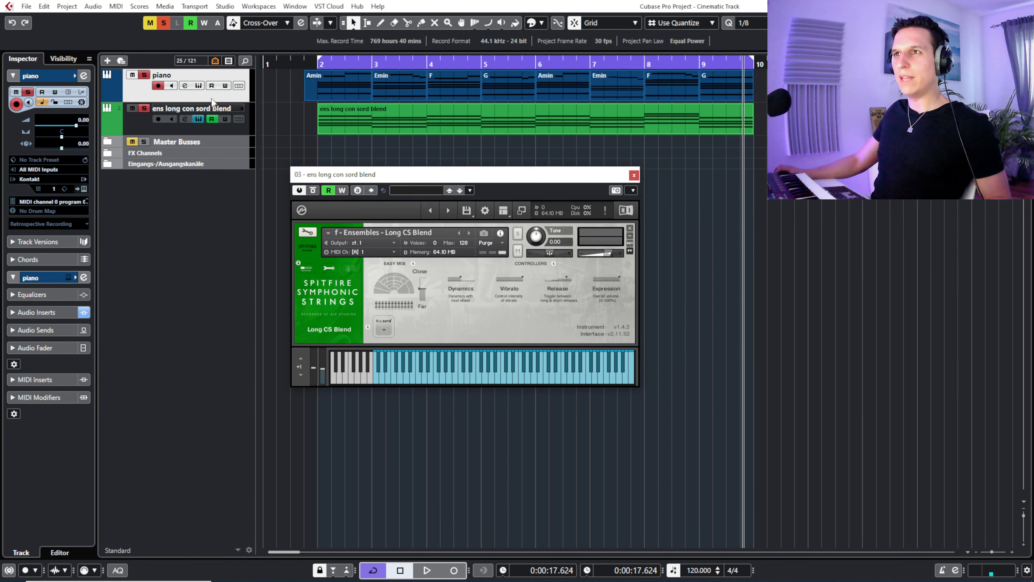
{"action": "left_click", "coordinate": [306, 62]}
{"action": "left_click_drag", "start_coordinate": [306, 62], "coordinate": [297, 64]}
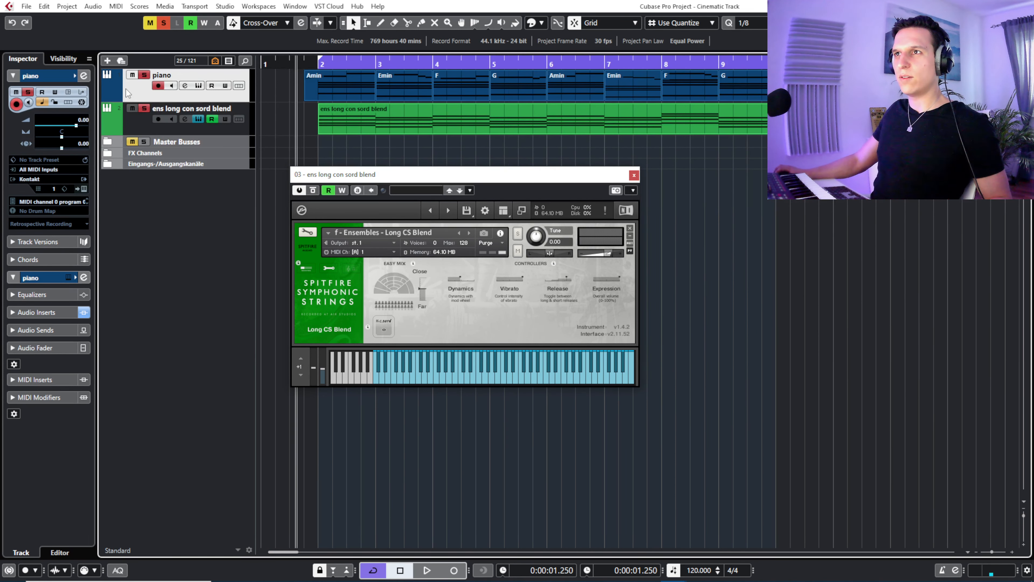
{"action": "key", "text": "space"}
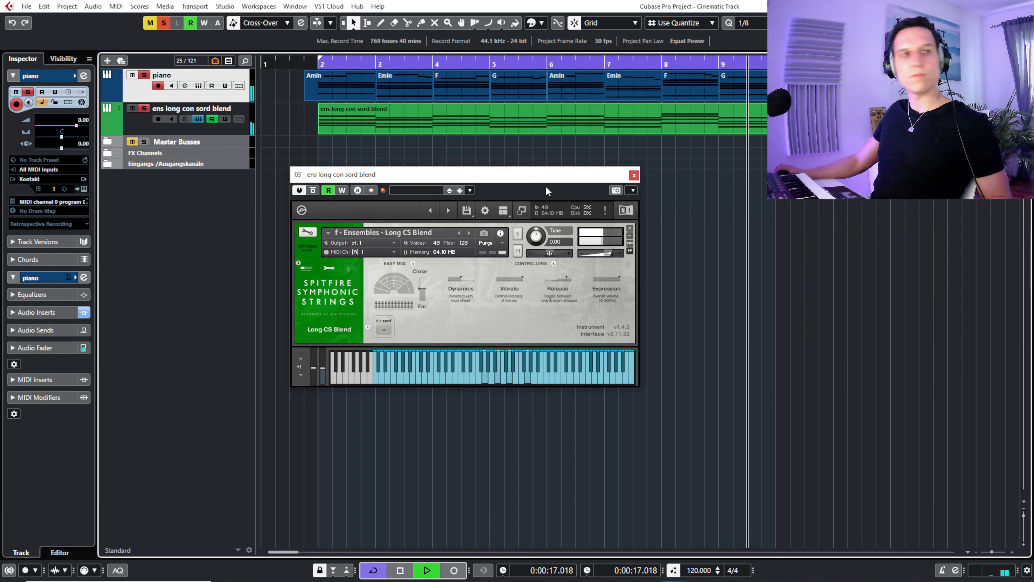
{"action": "key", "text": "space"}
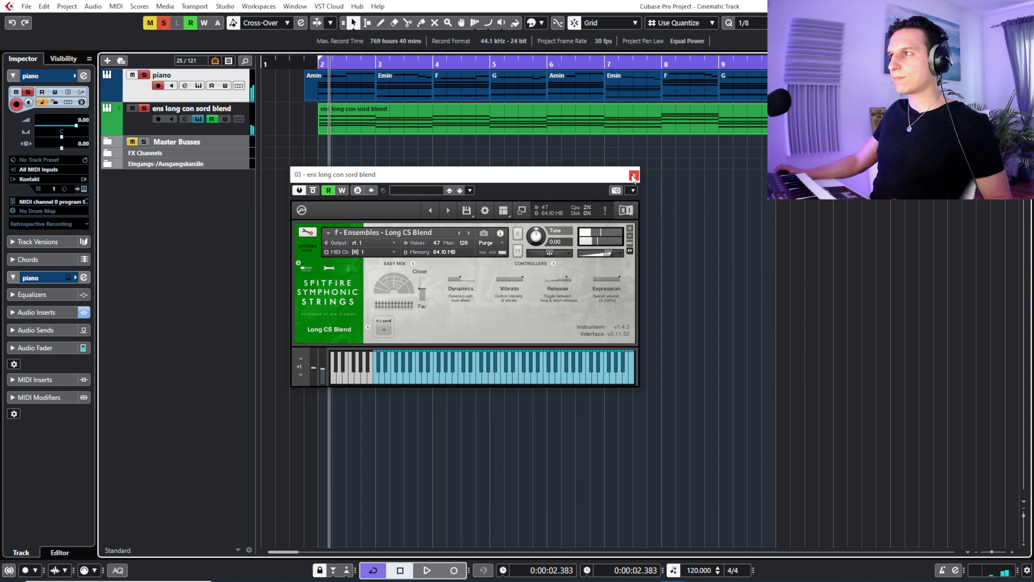
{"action": "left_click", "coordinate": [634, 175]}
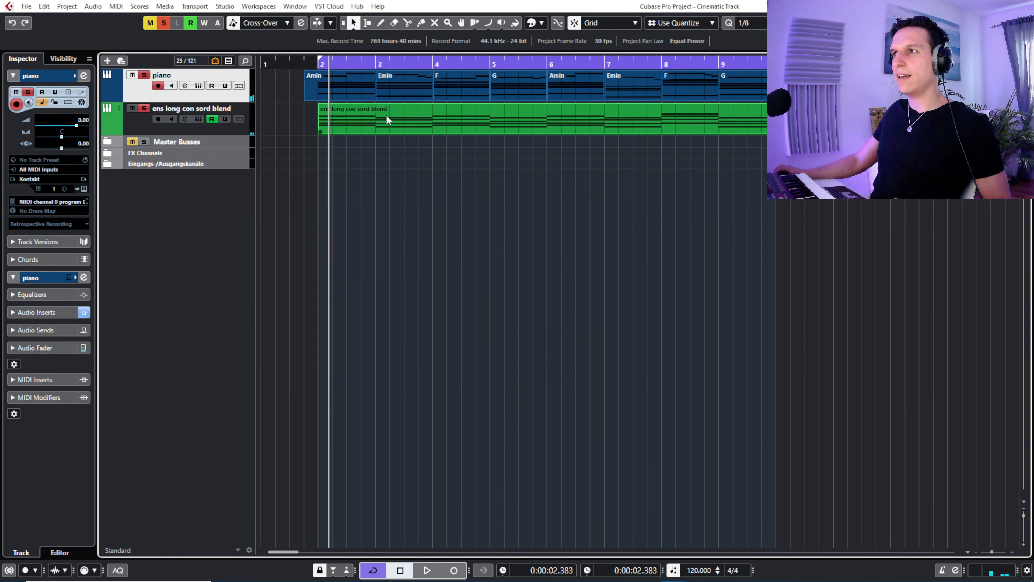
- Open the piano and ens long con sord blend parts together in the Key Editor and compare their notes
{"action": "left_click_drag", "start_coordinate": [298, 81], "coordinate": [541, 116]}
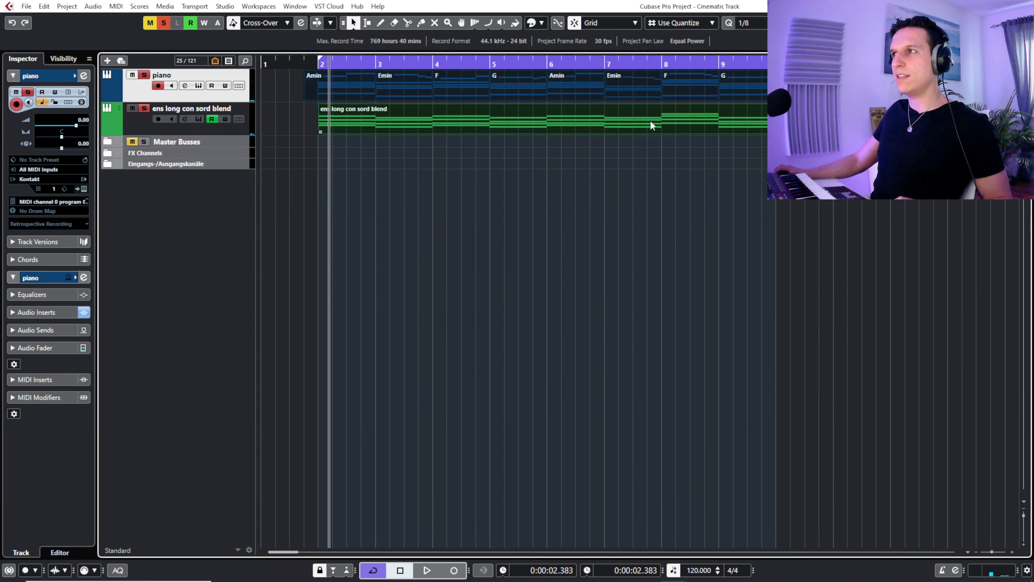
{"action": "double_click", "coordinate": [649, 120]}
{"action": "left_click_drag", "start_coordinate": [212, 212], "coordinate": [170, 211]}
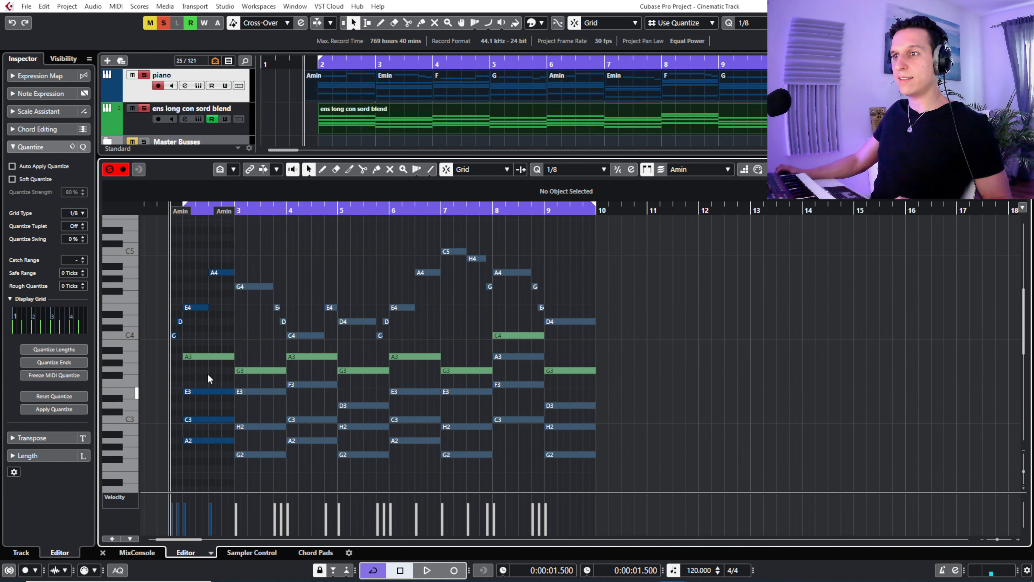
{"action": "left_click", "coordinate": [206, 356]}
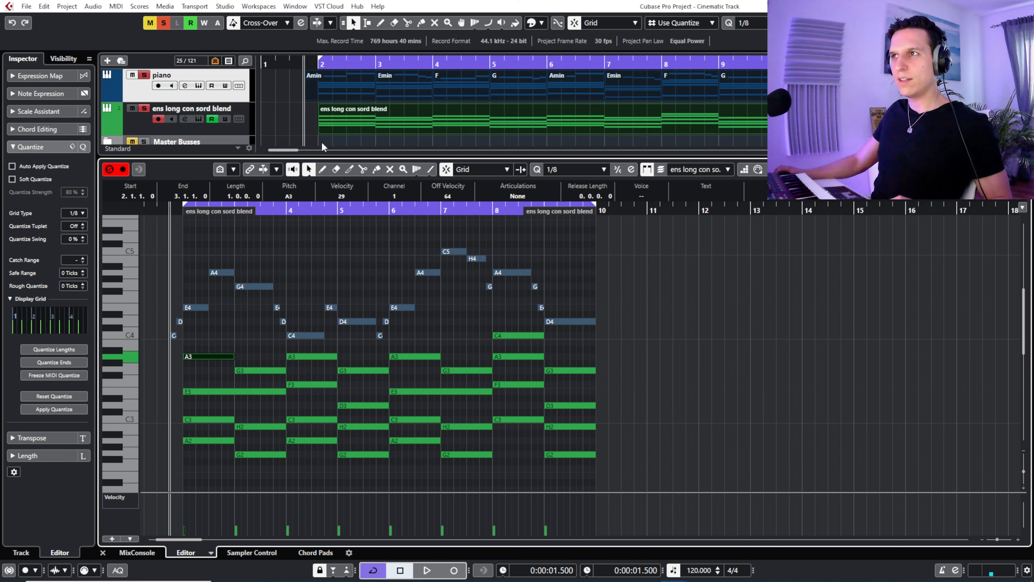
{"action": "left_click", "coordinate": [254, 288]}
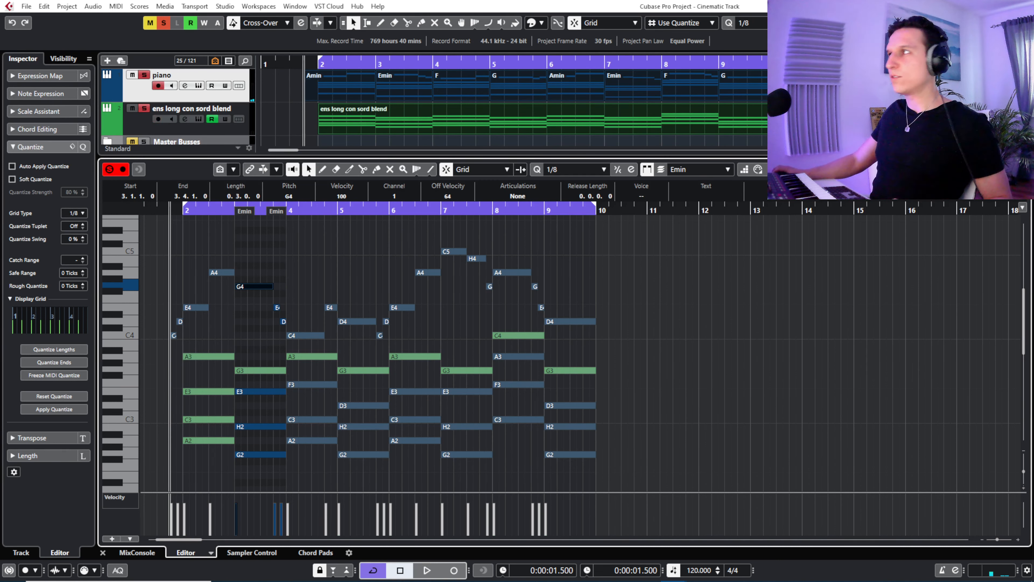
- Play the ens long con sord blend strings with the piano muted while viewing their modulation automation lane
{"action": "key", "text": "Return"}
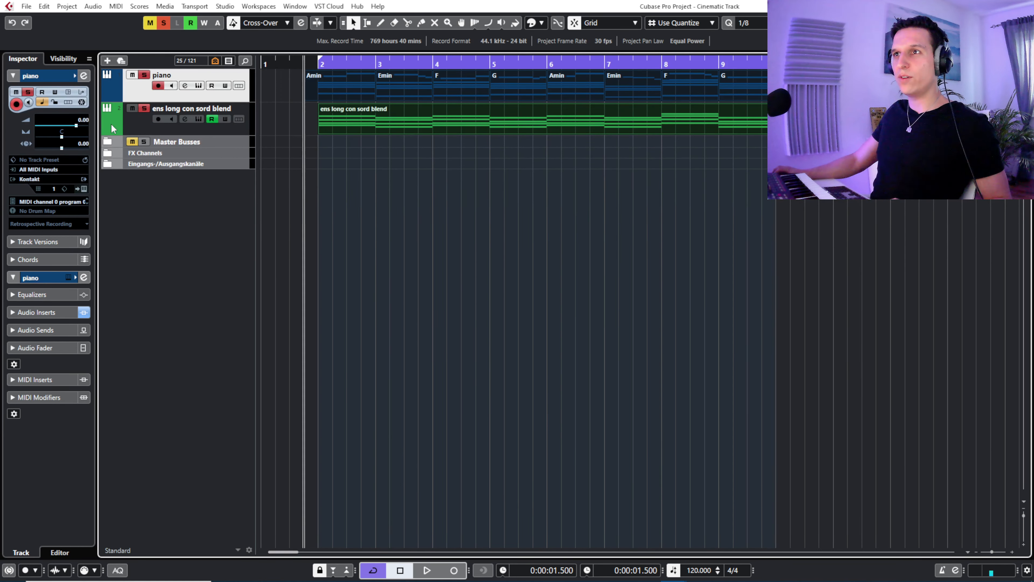
{"action": "left_click", "coordinate": [106, 130]}
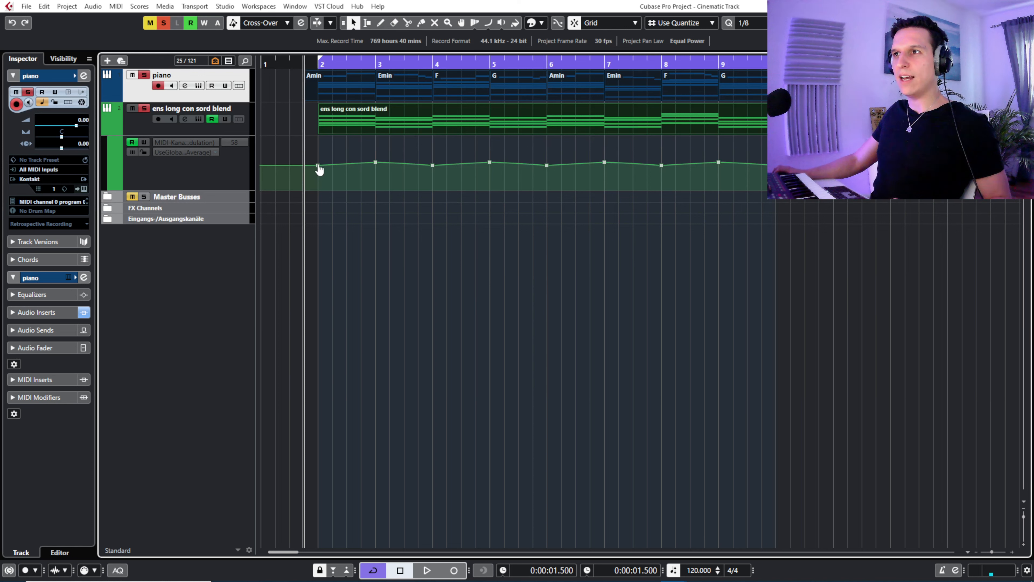
{"action": "left_click", "coordinate": [132, 75]}
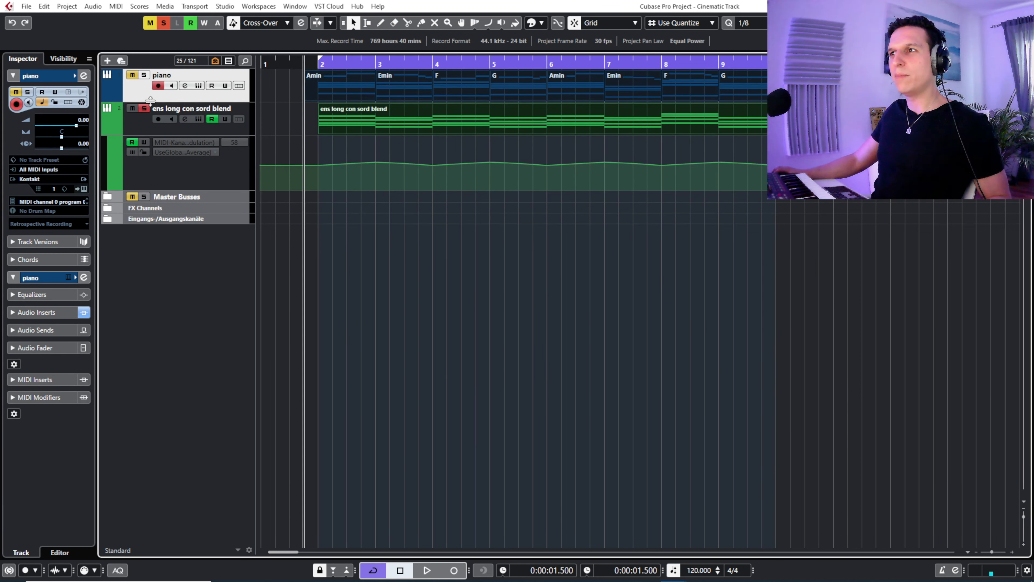
{"action": "key", "text": "space"}
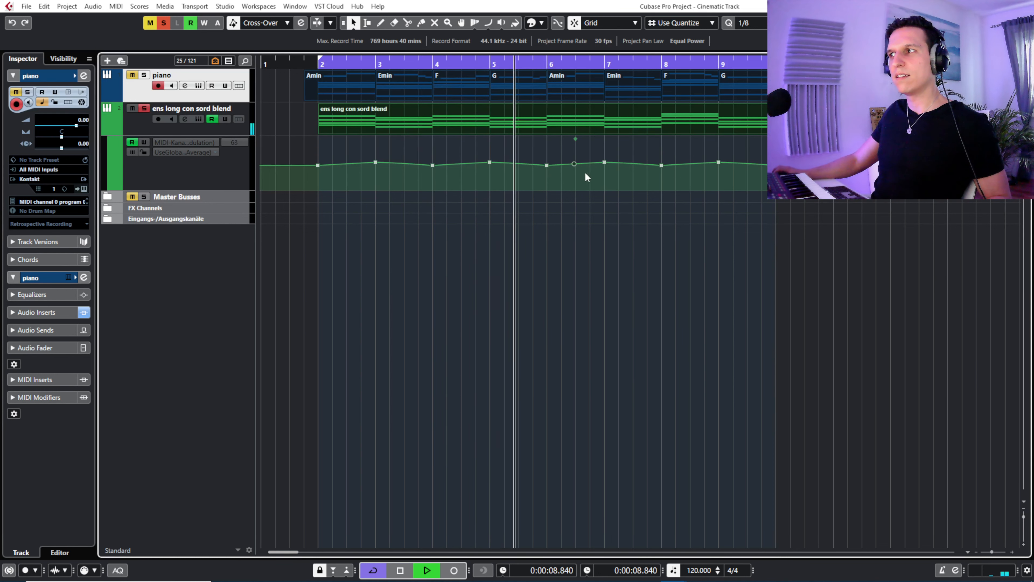
{"action": "key", "text": "space"}
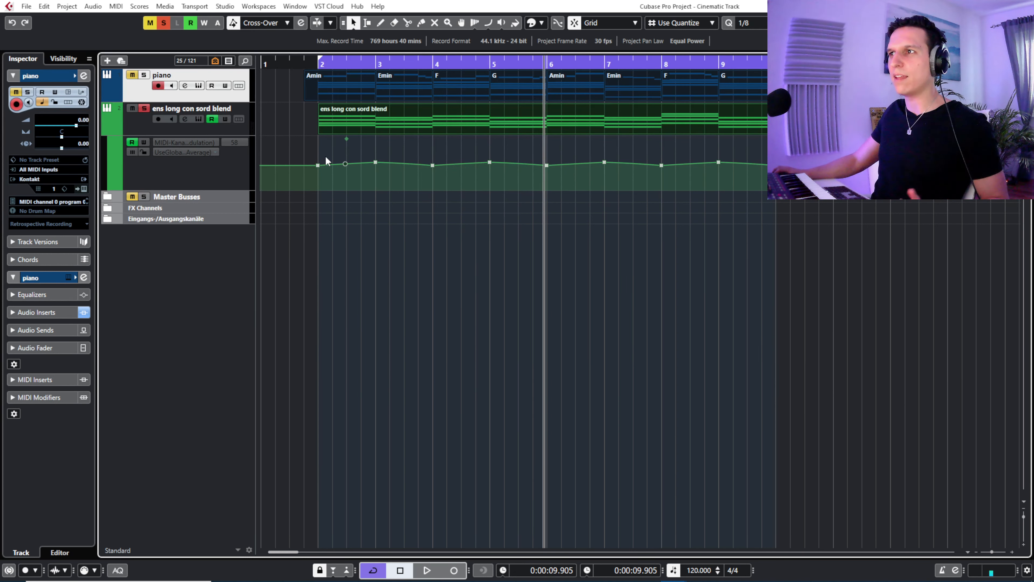
{"action": "left_click", "coordinate": [106, 130]}
{"action": "left_click", "coordinate": [167, 127]}
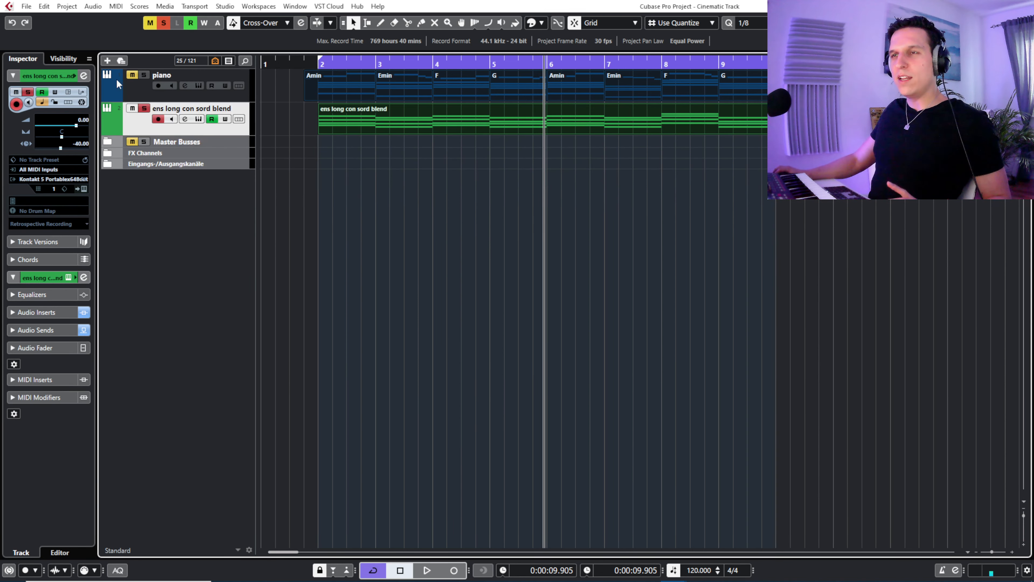
- Show the ens long track below ens long con sord blend and solo it too
{"action": "left_click", "coordinate": [57, 58]}
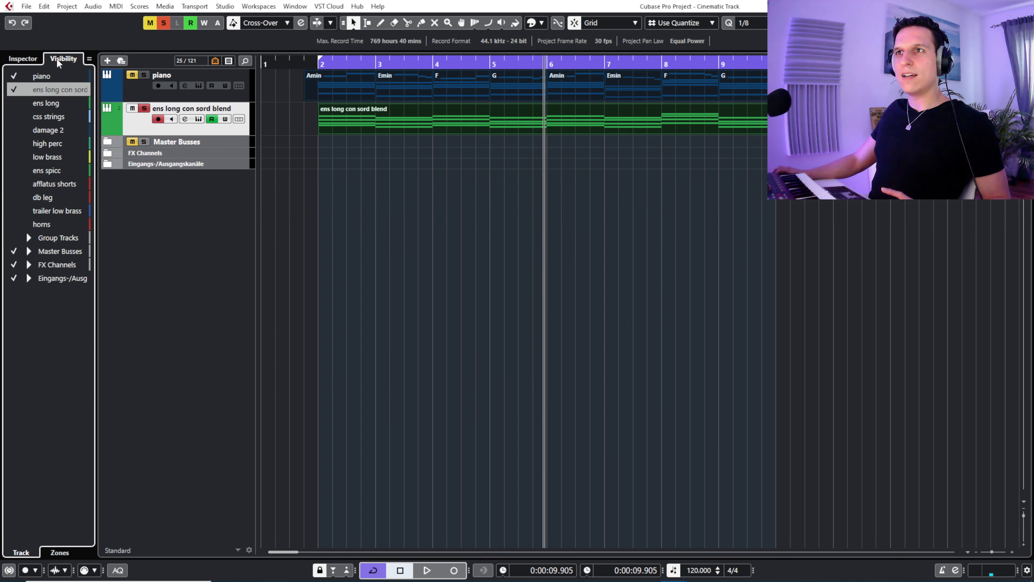
{"action": "left_click", "coordinate": [14, 103]}
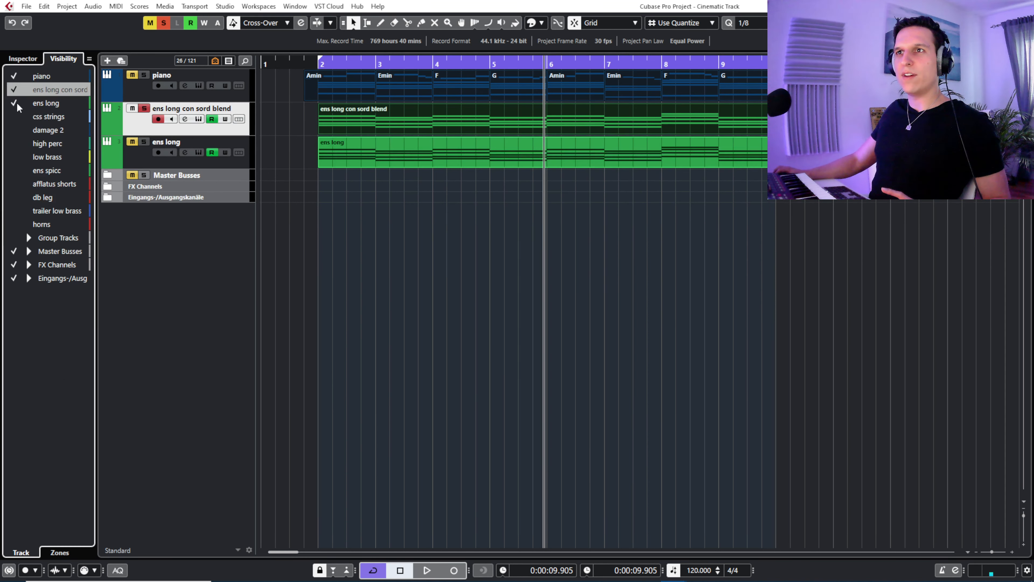
{"action": "left_click", "coordinate": [26, 58]}
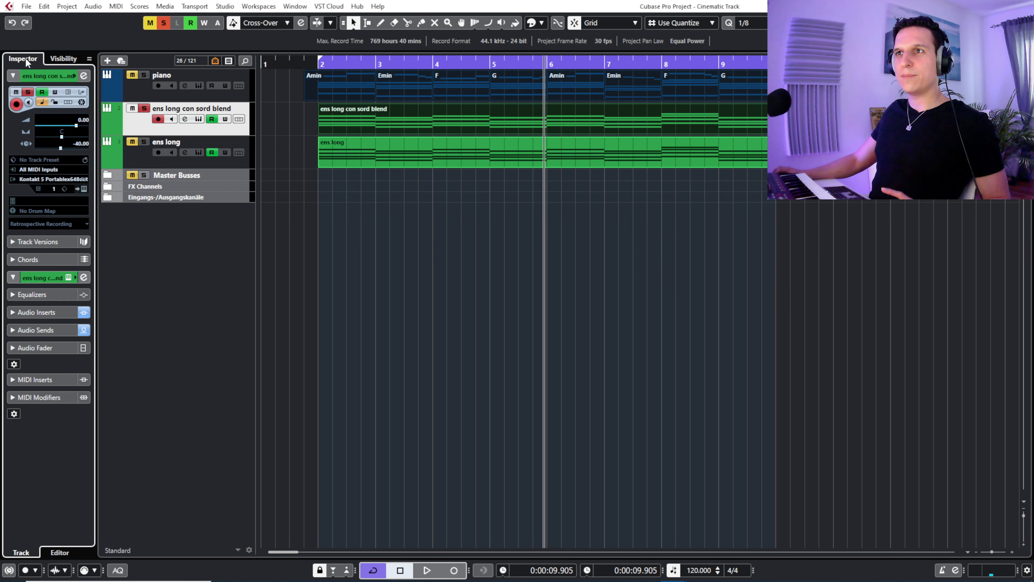
{"action": "left_click", "coordinate": [144, 142]}
- View the ens long track's Spitfire Symphonic Strings instrument and close its window
{"action": "left_click", "coordinate": [198, 153]}
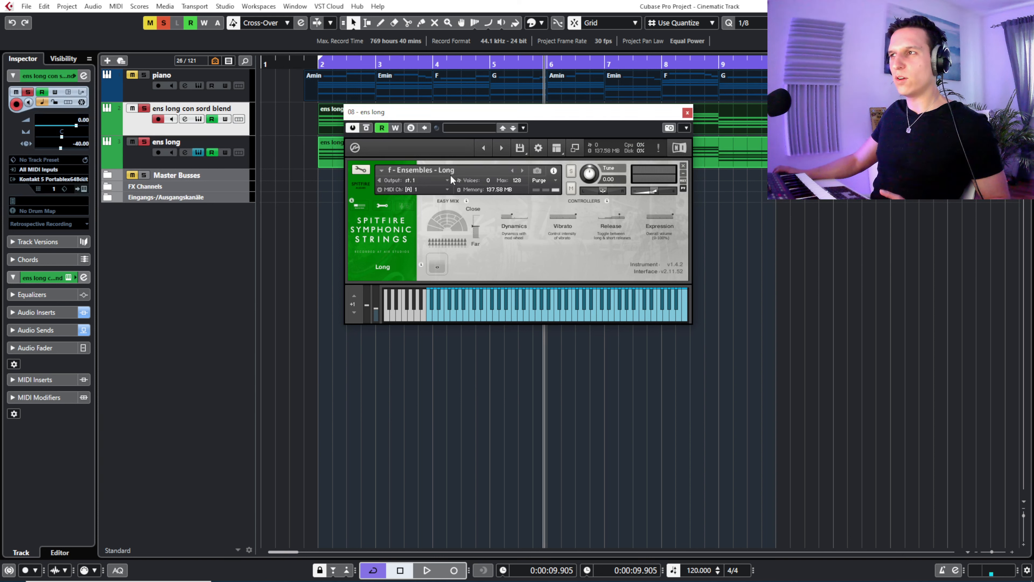
{"action": "left_click_drag", "start_coordinate": [440, 108], "coordinate": [439, 208]}
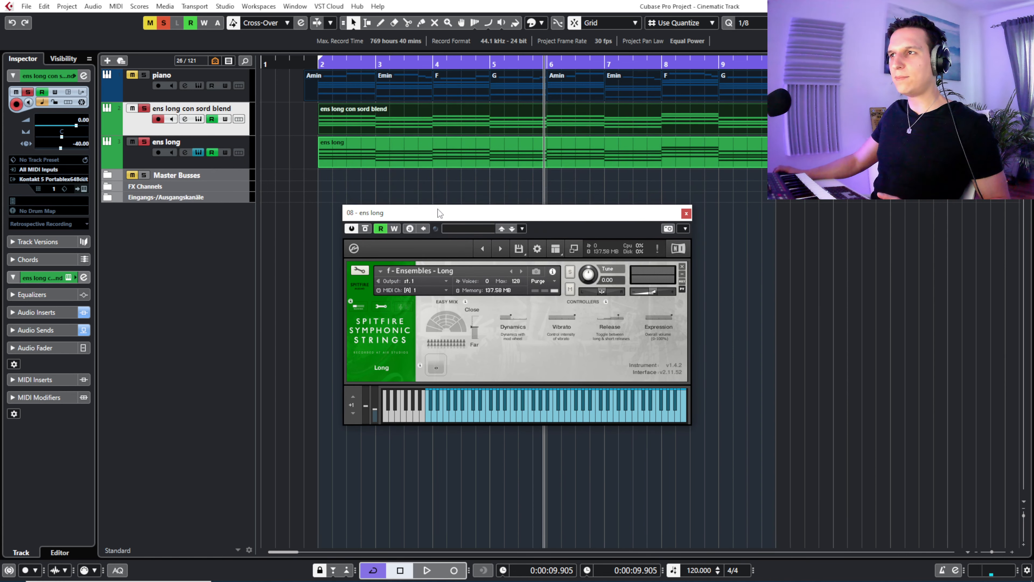
{"action": "left_click", "coordinate": [686, 214]}
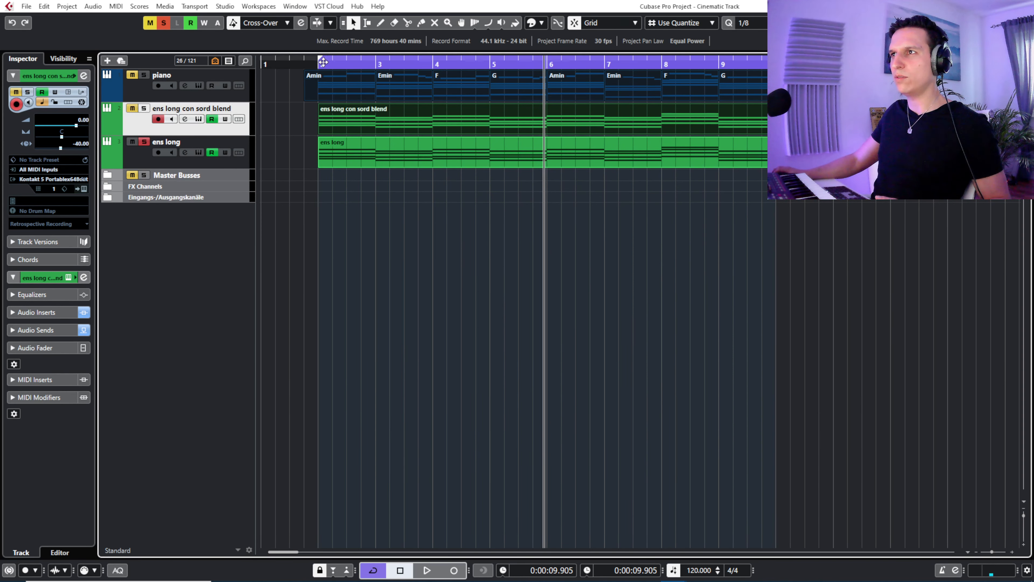
- Play from before bar 2, bringing in ens long con sord blend and muting and unmuting ens long to compare the layers
{"action": "left_click_drag", "start_coordinate": [316, 63], "coordinate": [308, 68]}
{"action": "key", "text": "space"}
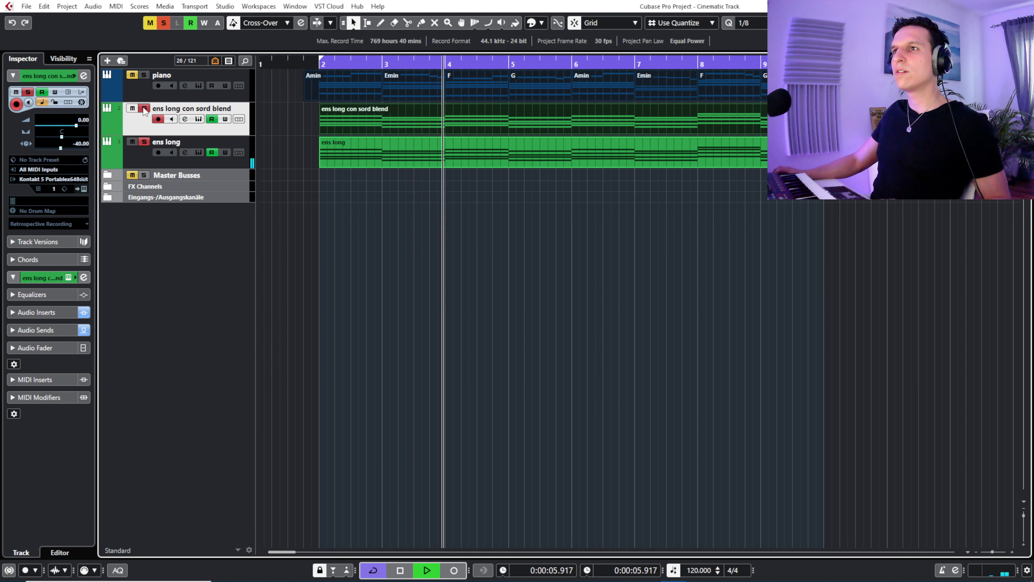
{"action": "left_click", "coordinate": [143, 108]}
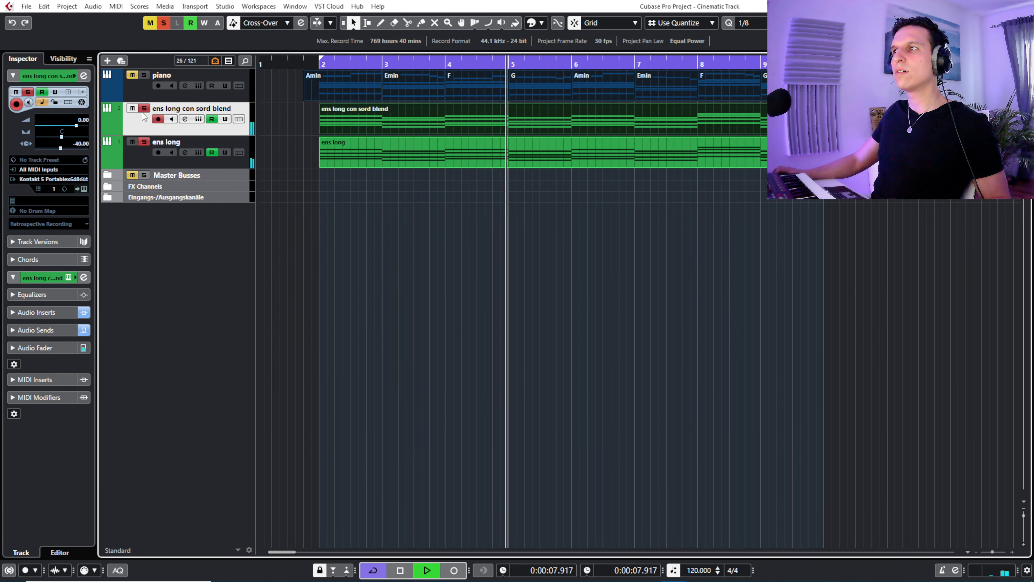
{"action": "left_click", "coordinate": [132, 142]}
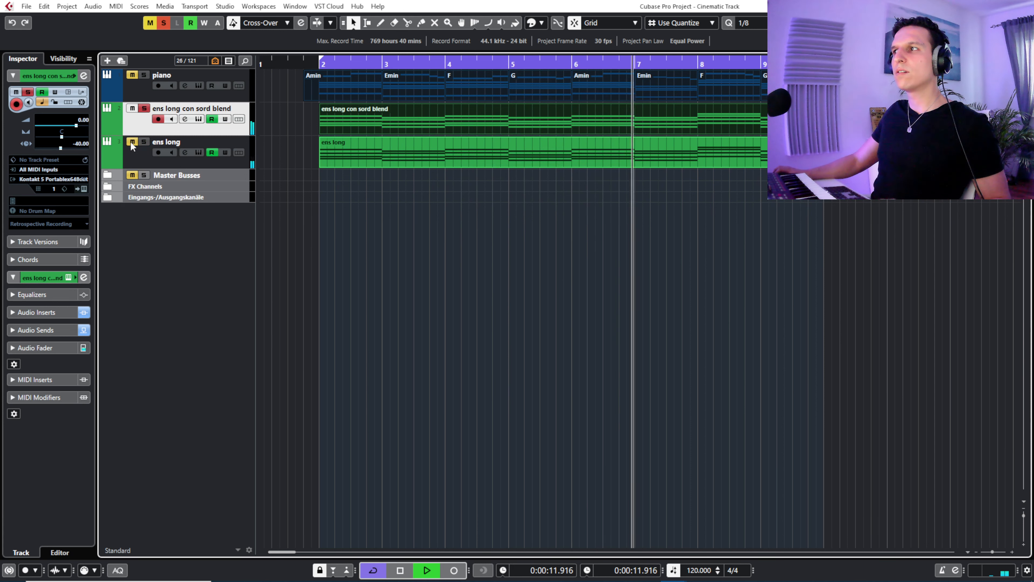
{"action": "left_click", "coordinate": [131, 142]}
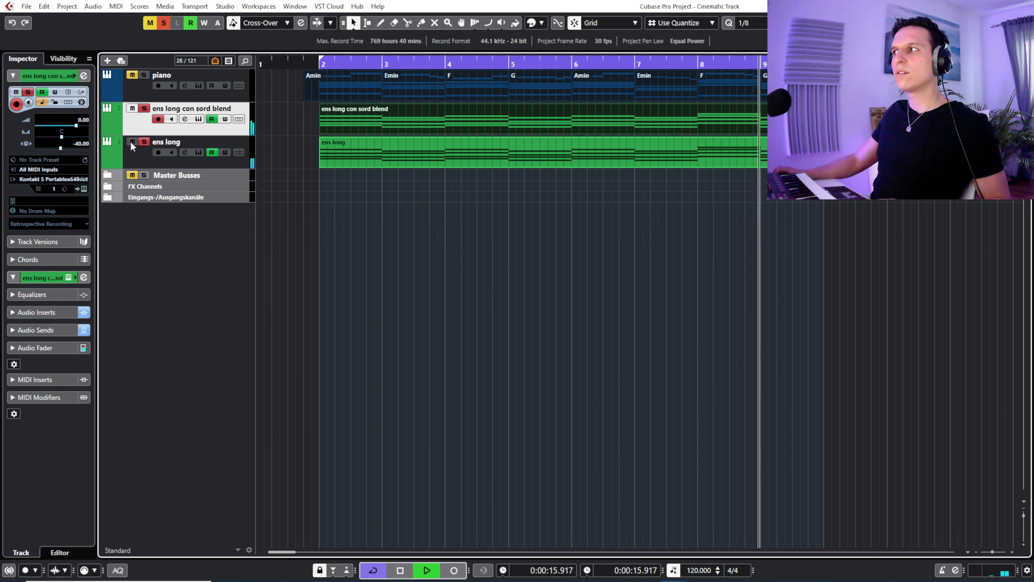
{"action": "key", "text": "space"}
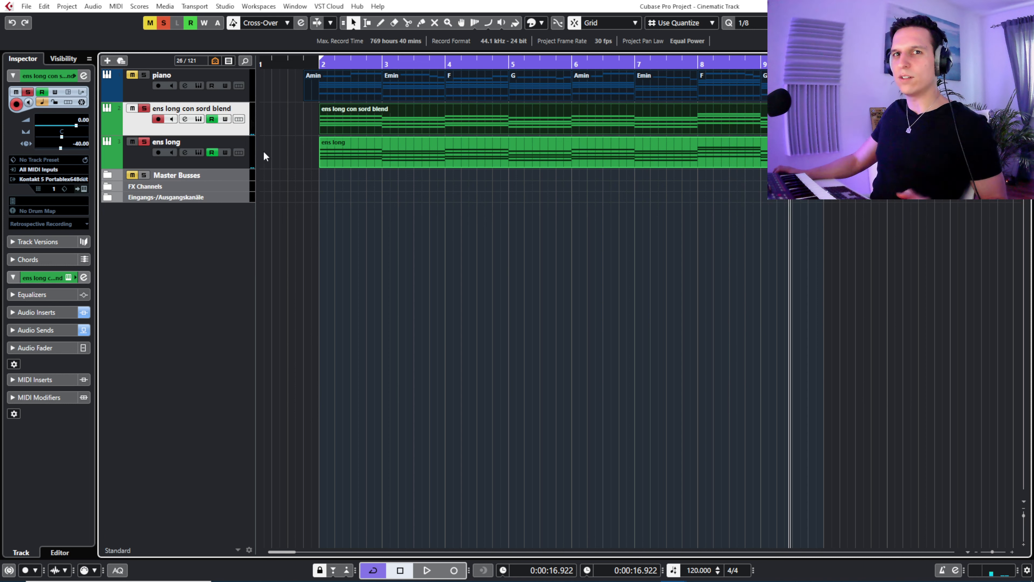
- Open the ens long con sord blend and ens long parts in the Key Editor and compare their notes
{"action": "left_click_drag", "start_coordinate": [298, 119], "coordinate": [401, 150]}
{"action": "double_click", "coordinate": [350, 125]}
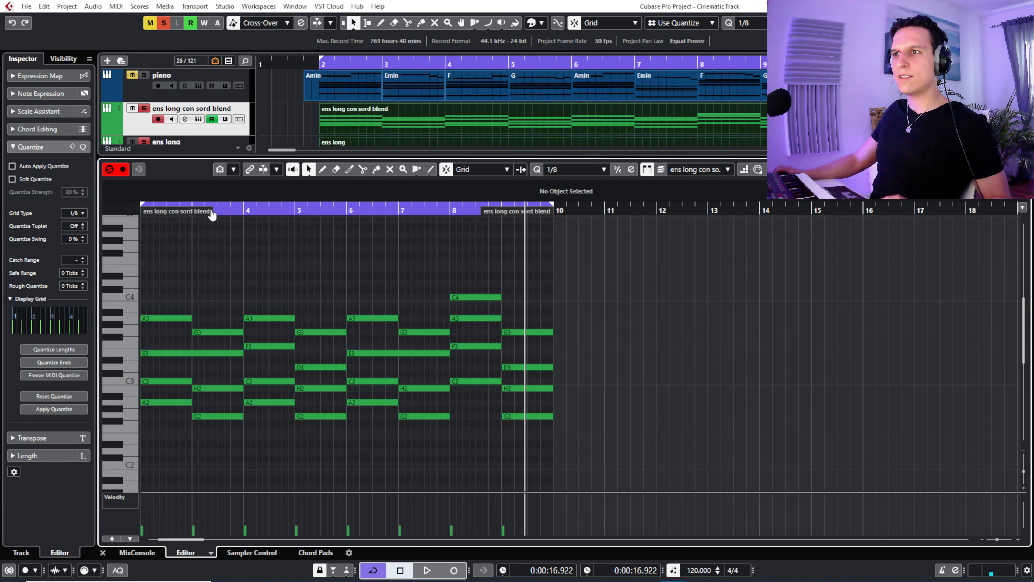
{"action": "left_click_drag", "start_coordinate": [211, 210], "coordinate": [218, 232]}
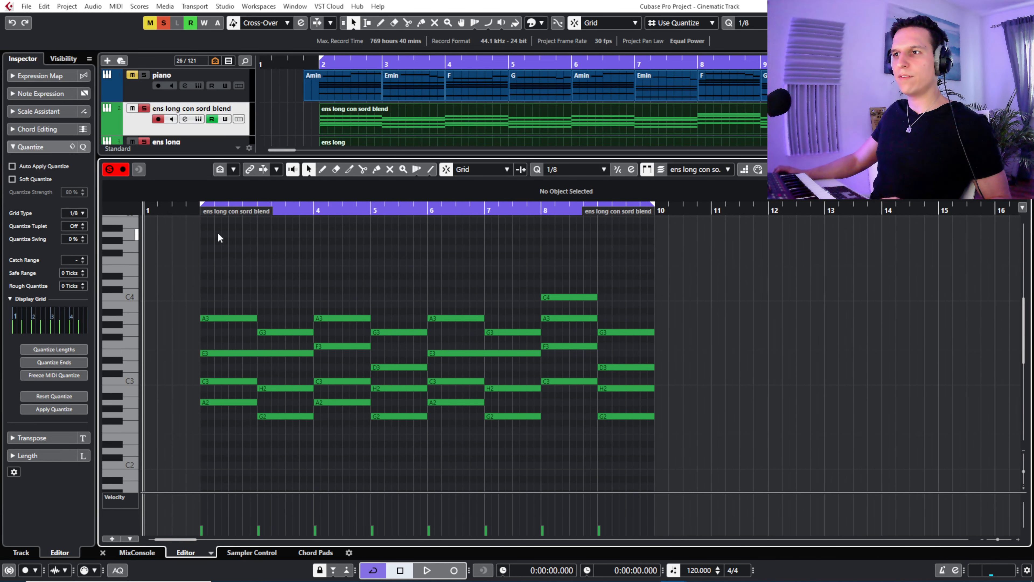
{"action": "left_click", "coordinate": [348, 141]}
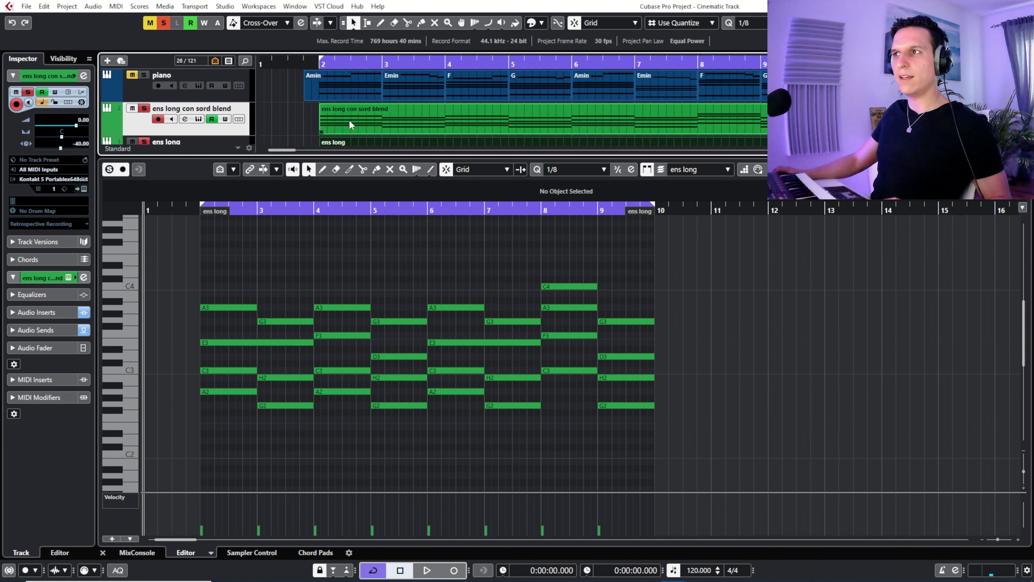
{"action": "left_click", "coordinate": [349, 118]}
{"action": "left_click", "coordinate": [357, 144]}
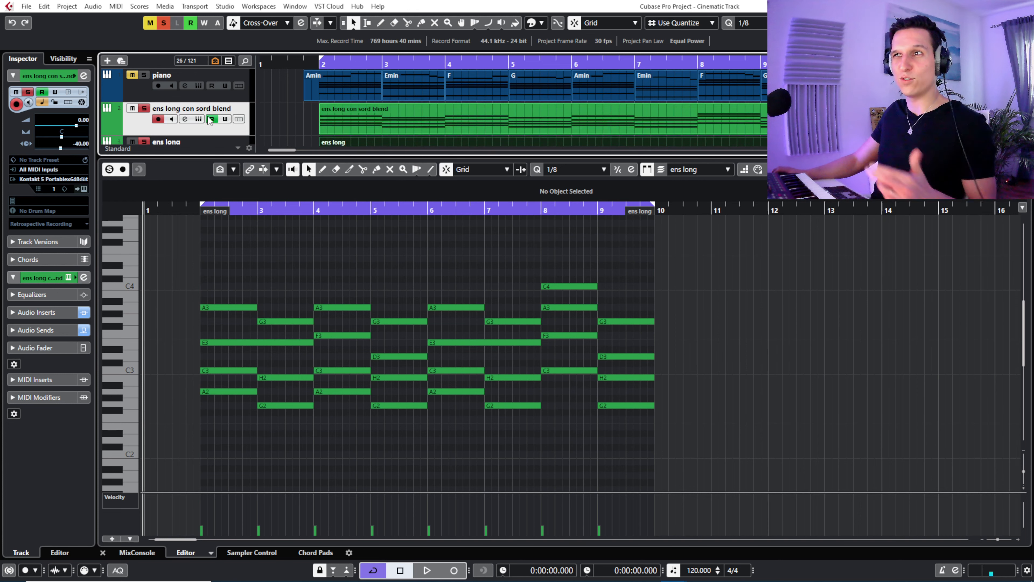
{"action": "scroll", "coordinate": [354, 115], "scroll_direction": "down", "scroll_amount": 1}
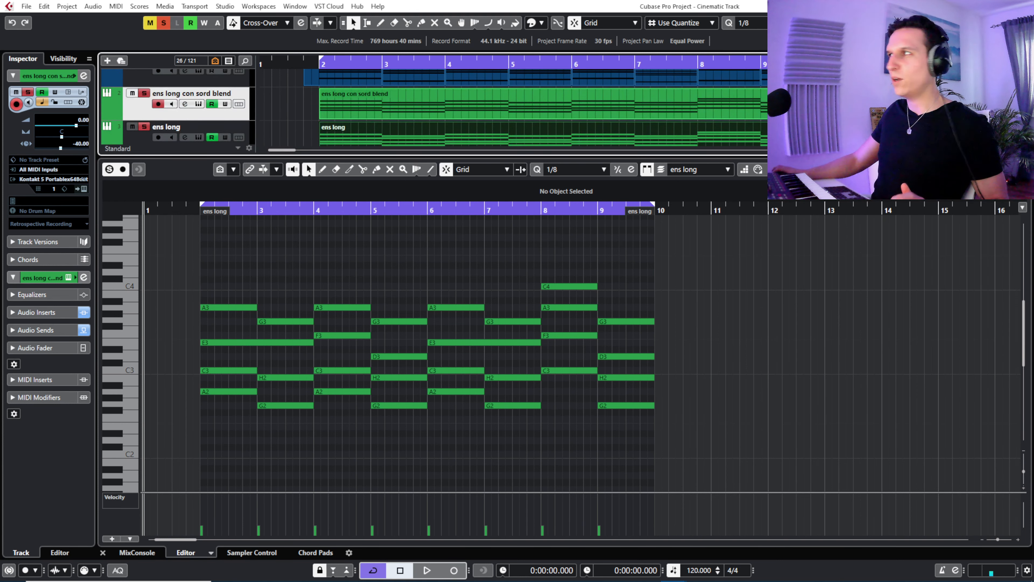
{"action": "key", "text": "ctrl+alt+e"}
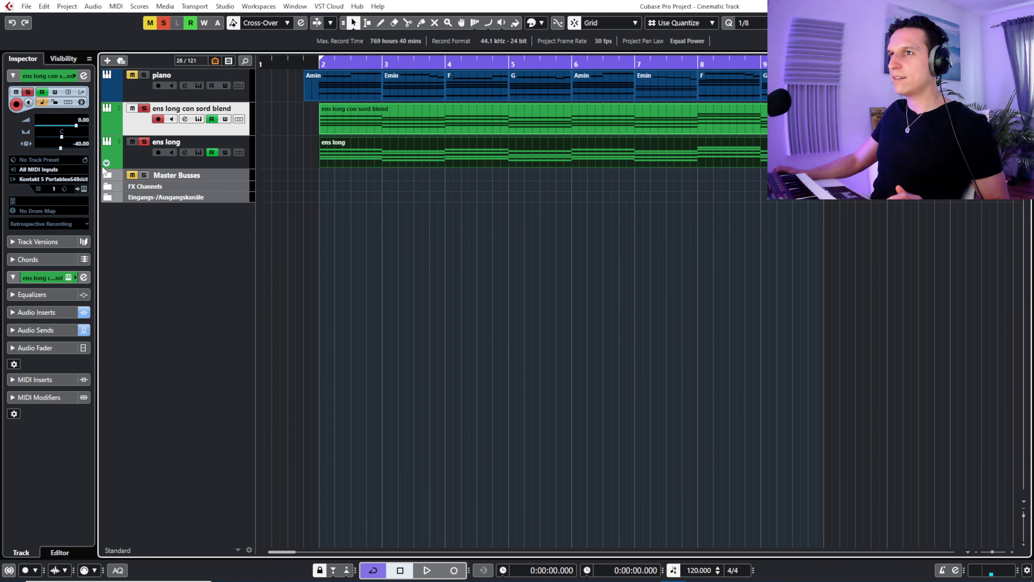
- Compare the modulation automation lanes of the ens long con sord blend and ens long tracks
{"action": "left_click", "coordinate": [106, 163]}
{"action": "left_click", "coordinate": [106, 129]}
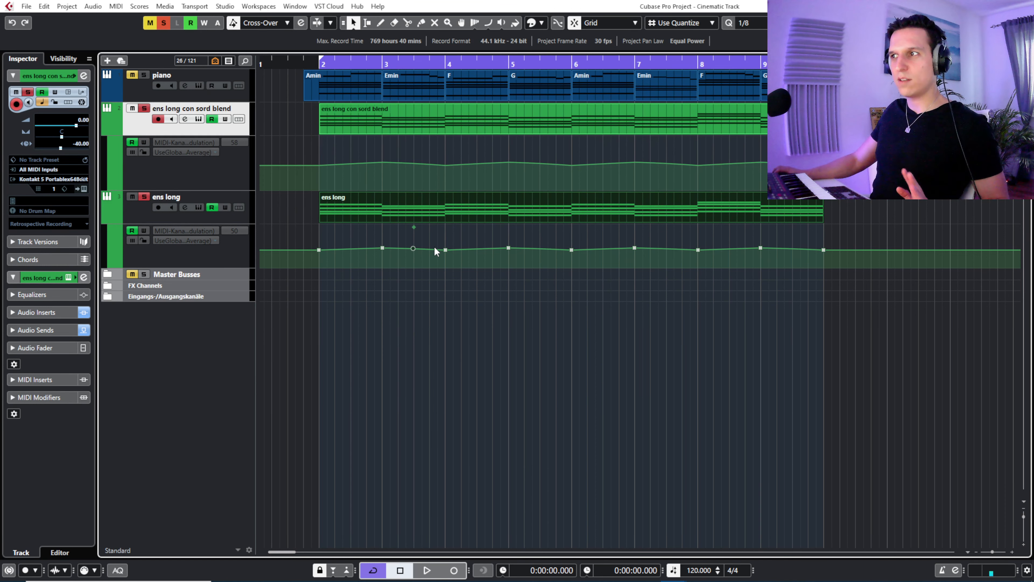
{"action": "left_click", "coordinate": [108, 131]}
{"action": "left_click", "coordinate": [107, 164]}
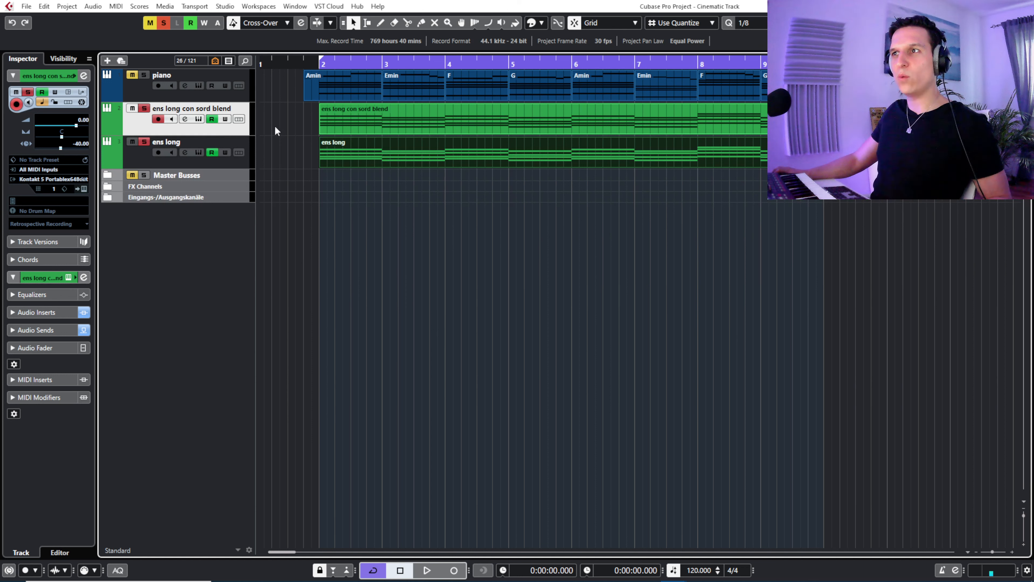
- Select the ens long track and place the project cursor just before bar 2
{"action": "left_click", "coordinate": [163, 159]}
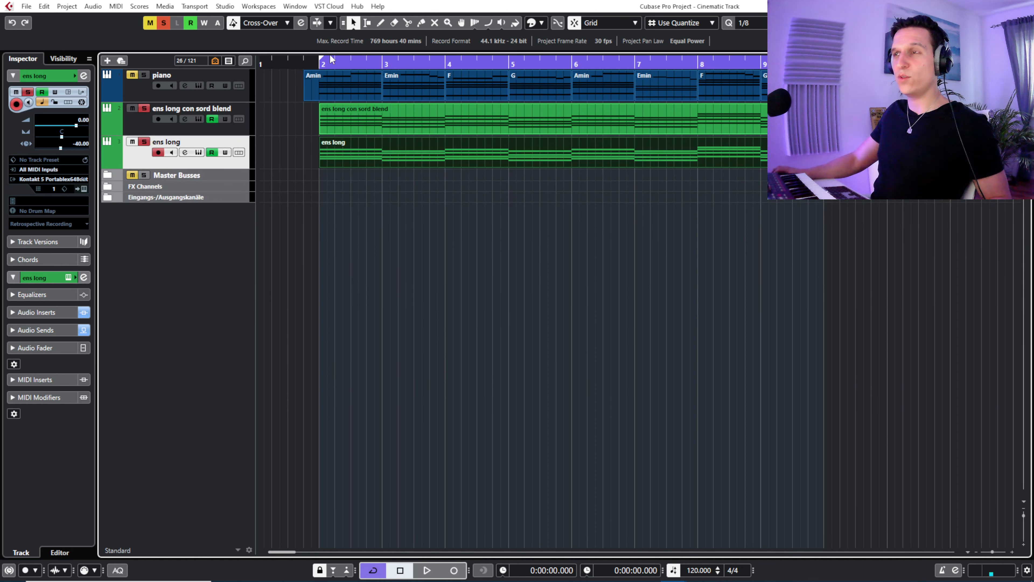
{"action": "left_click", "coordinate": [304, 66]}
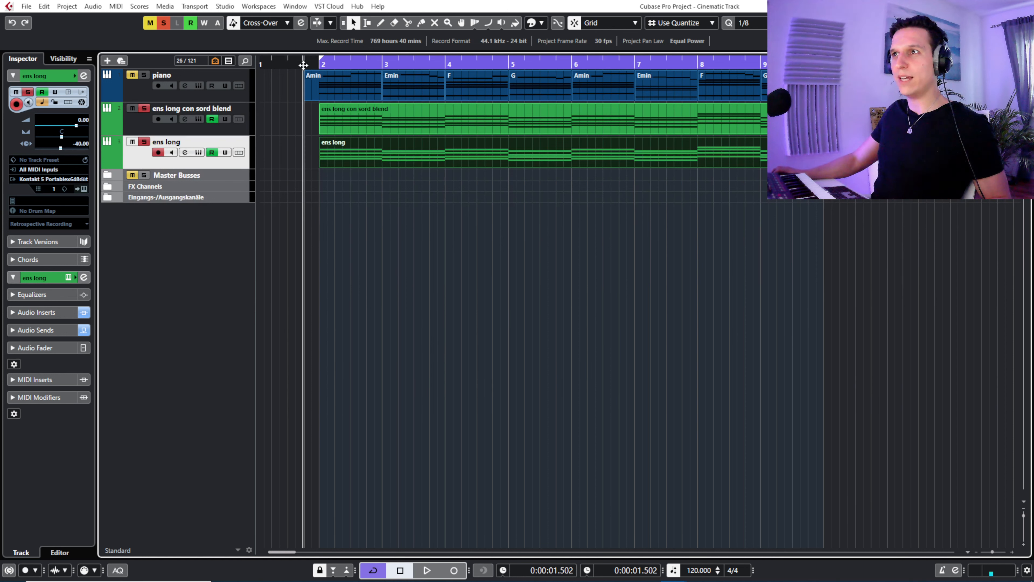
{"action": "left_click", "coordinate": [45, 75]}
{"action": "left_click", "coordinate": [45, 76]}
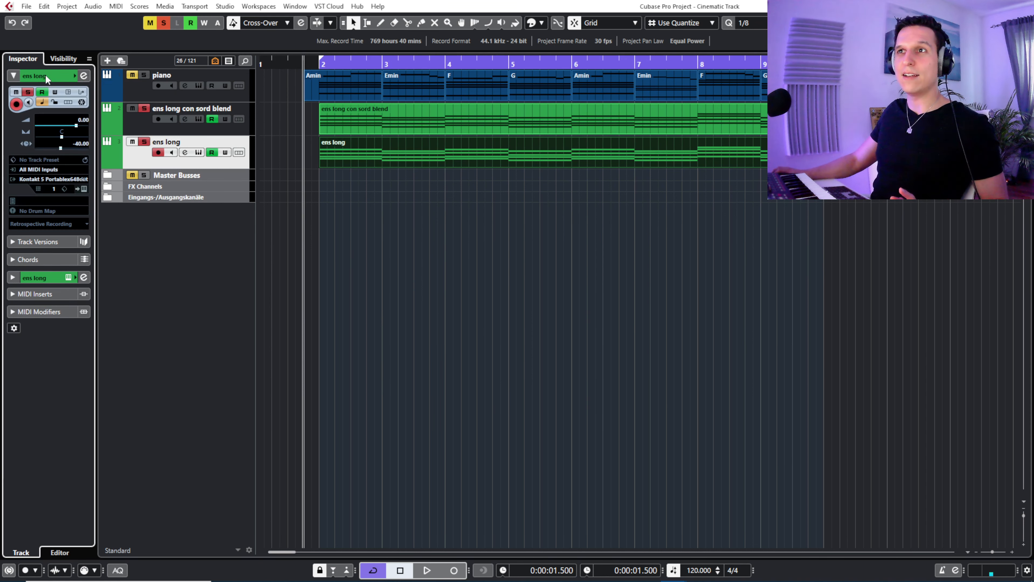
- Show the css strings track below ens long and solo it along with the two ensemble string tracks
{"action": "left_click", "coordinate": [59, 59]}
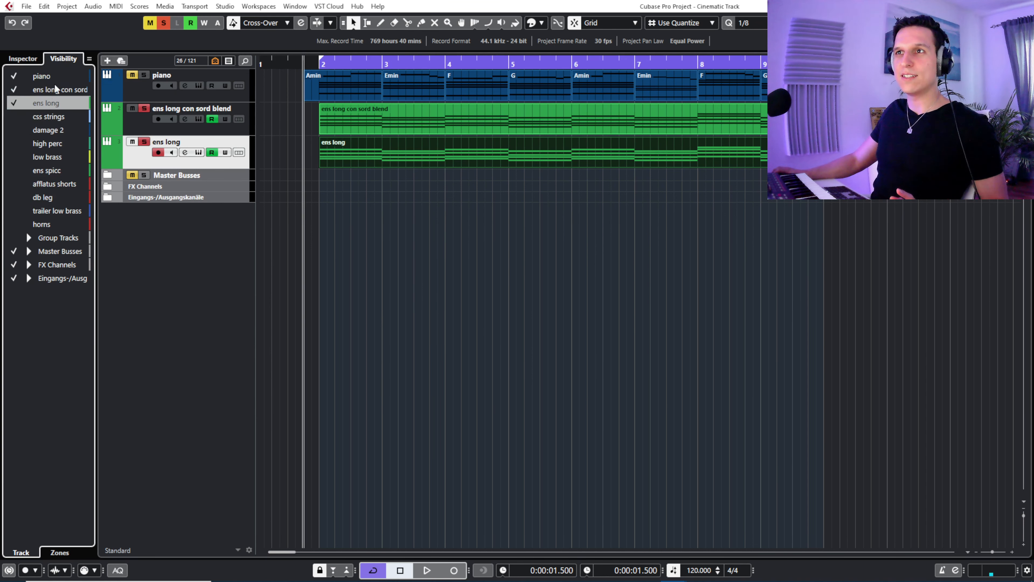
{"action": "left_click", "coordinate": [14, 117]}
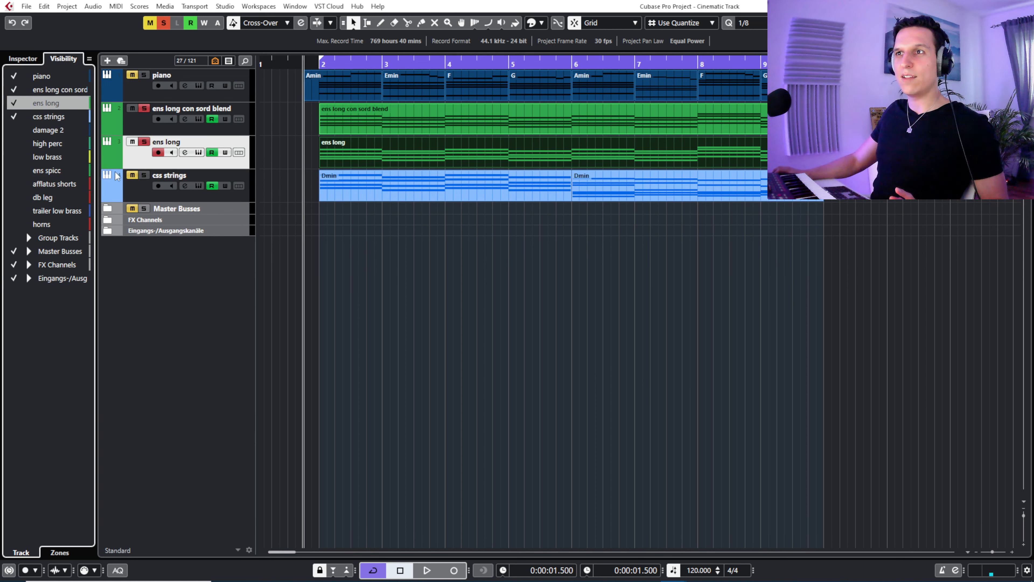
{"action": "left_click", "coordinate": [150, 198]}
{"action": "left_click", "coordinate": [132, 175]}
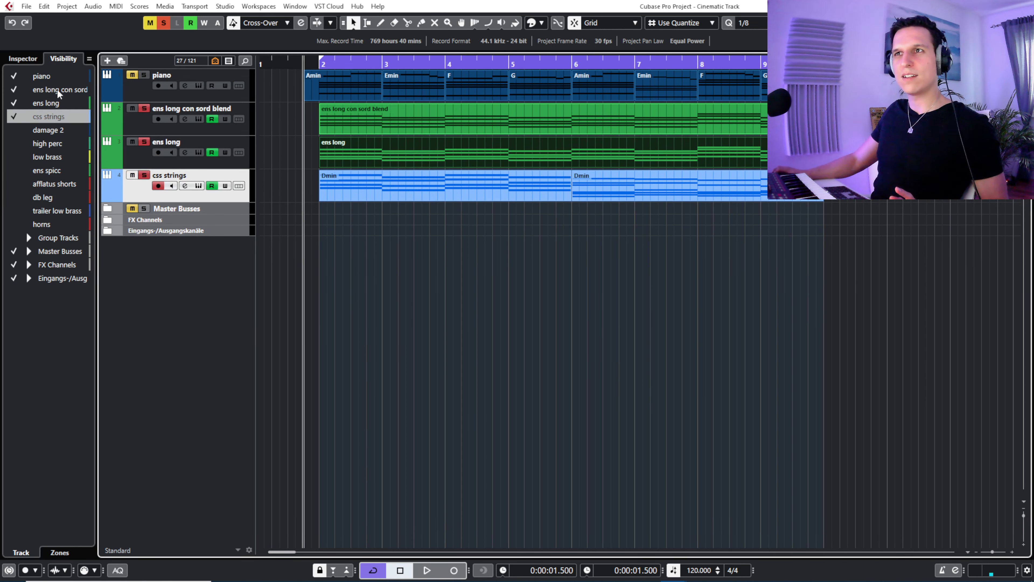
{"action": "left_click", "coordinate": [15, 60]}
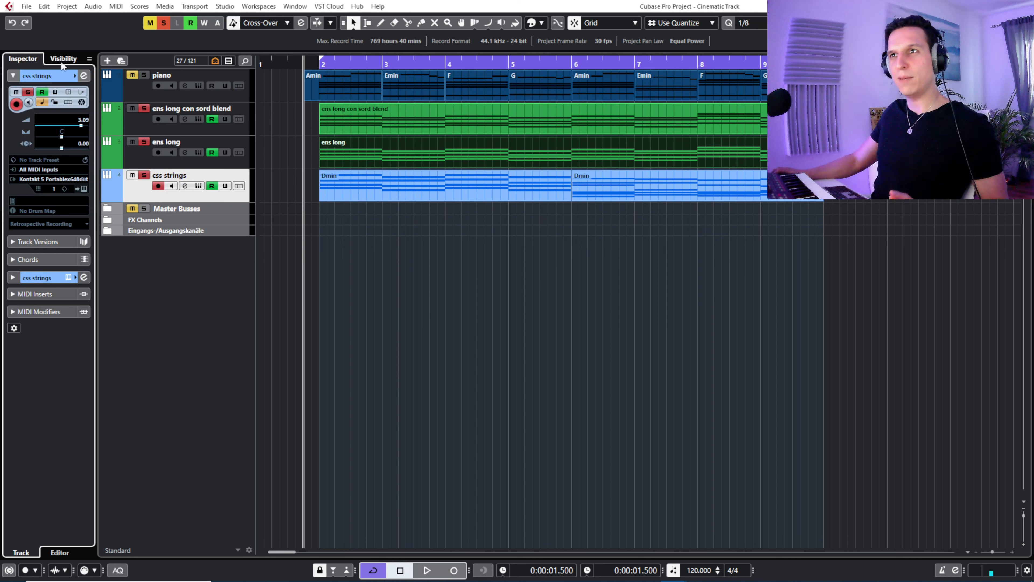
- Open the css strings track's Cinematic Studio Strings instrument in clear view and mute the track
{"action": "left_click", "coordinate": [198, 186]}
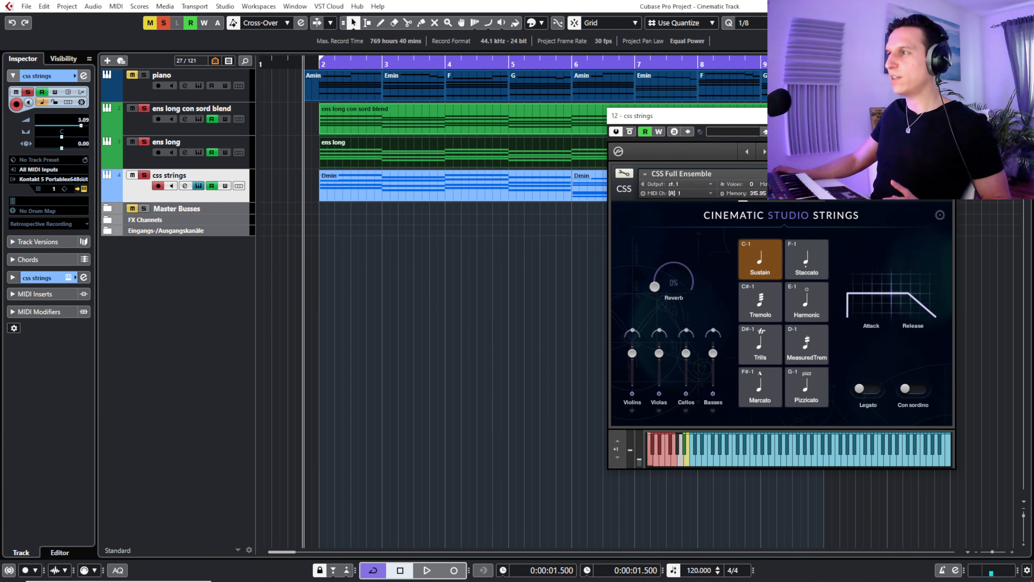
{"action": "left_click_drag", "start_coordinate": [823, 119], "coordinate": [599, 192]}
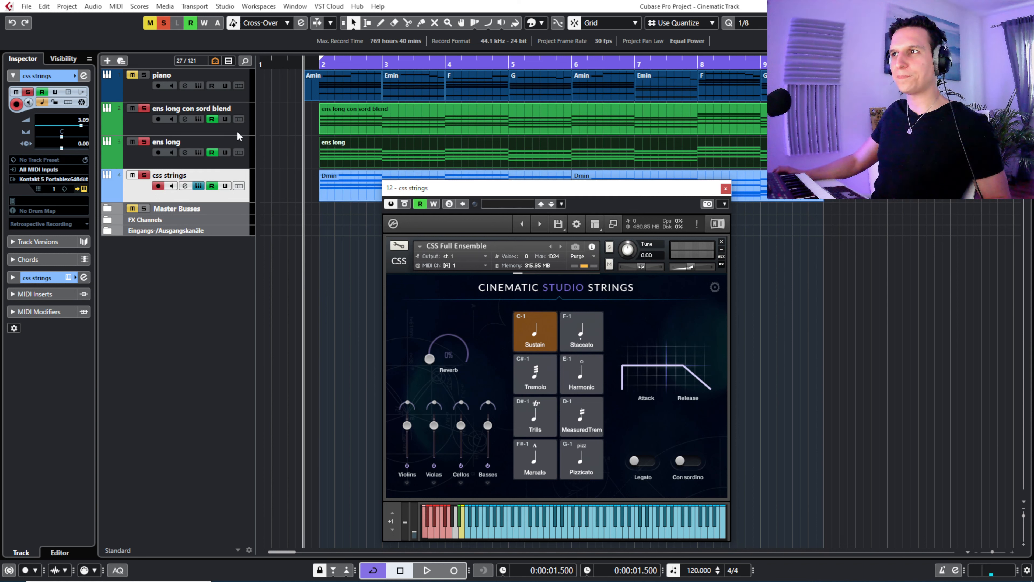
{"action": "left_click", "coordinate": [132, 175]}
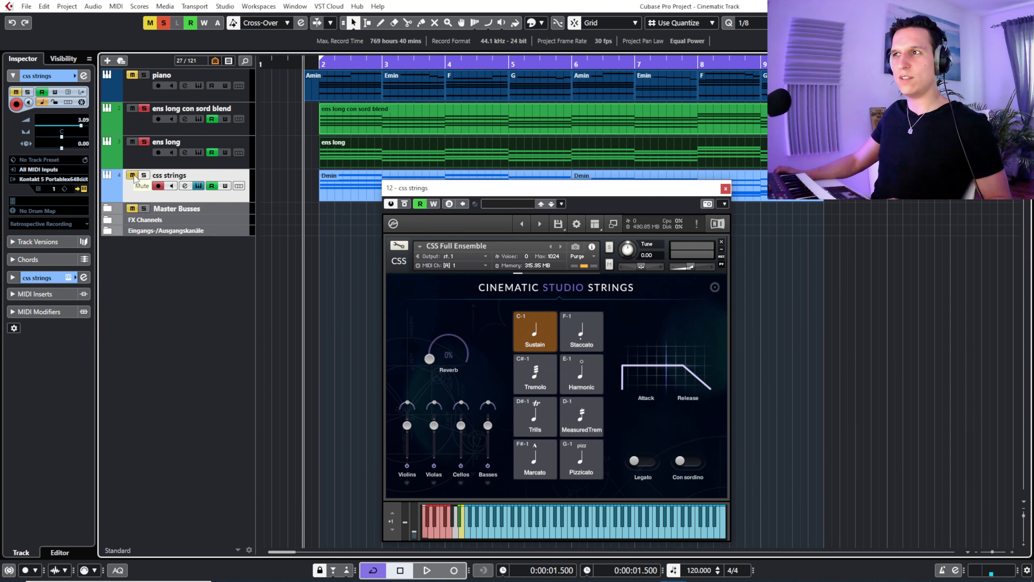
- Play the solo ensemble strings, unmute css strings during playback, close its instrument window and stop the transport
{"action": "key", "text": "space"}
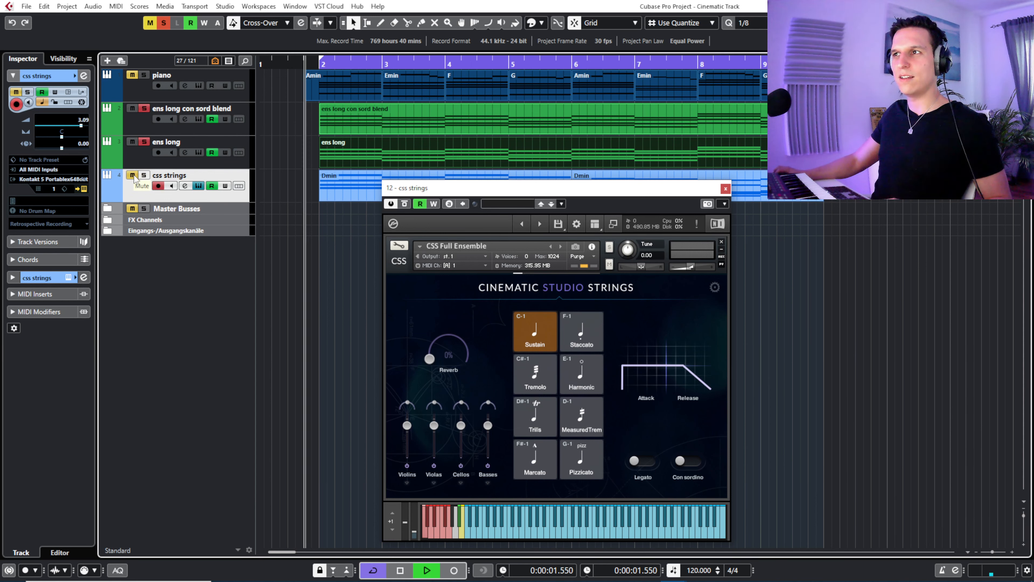
{"action": "left_click", "coordinate": [133, 175]}
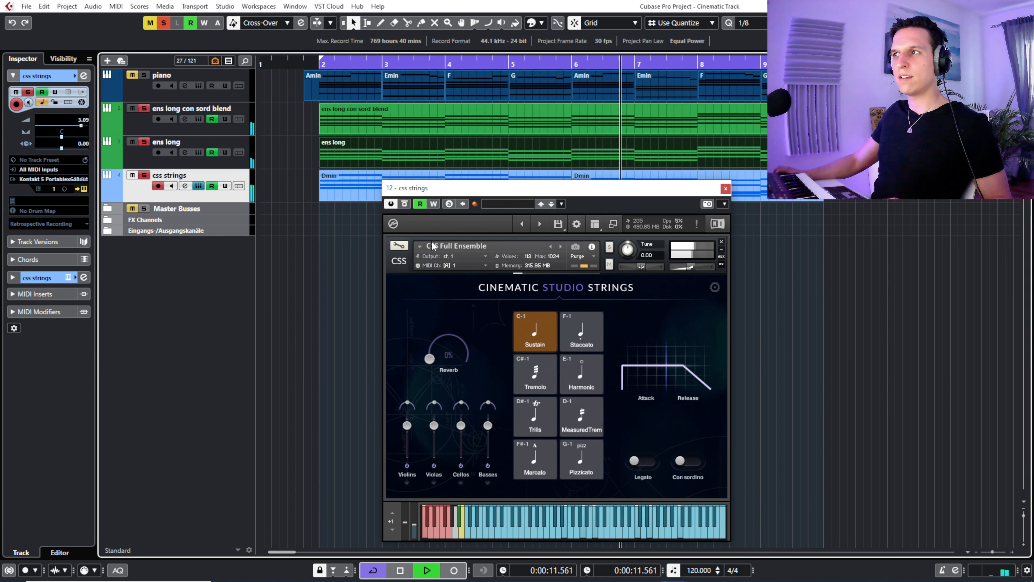
{"action": "left_click", "coordinate": [726, 189]}
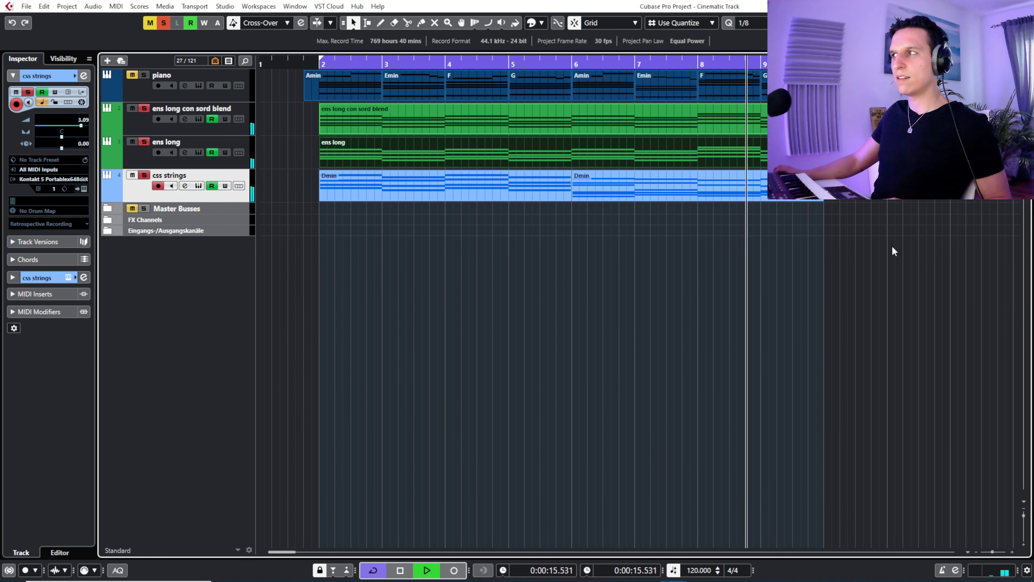
{"action": "key", "text": "space"}
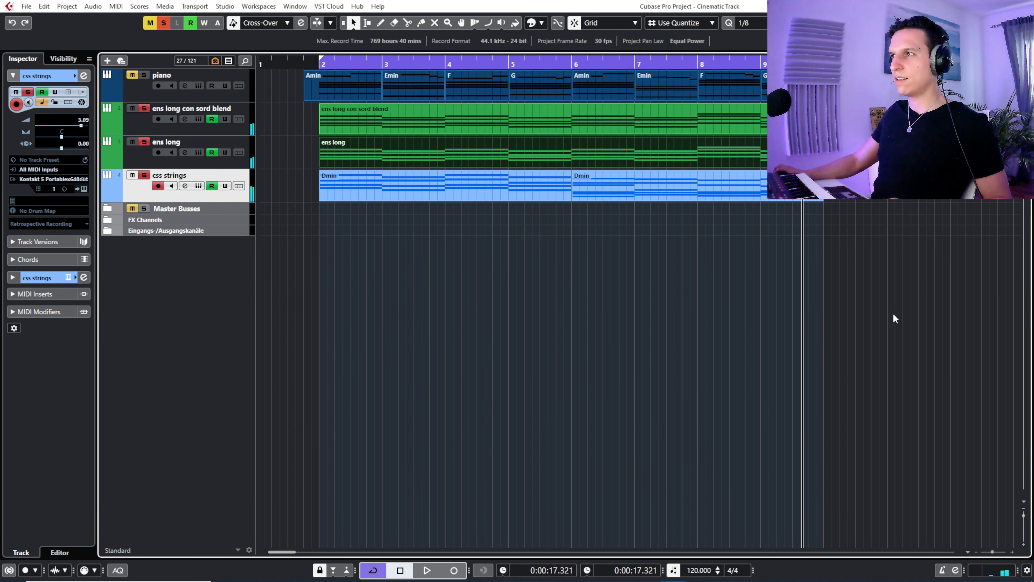
- Open the parts of all three string tracks together in an enlarged Key Editor and compare the con sordino and css strings notes
{"action": "left_click_drag", "start_coordinate": [894, 334], "coordinate": [340, 115]}
{"action": "double_click", "coordinate": [340, 115]}
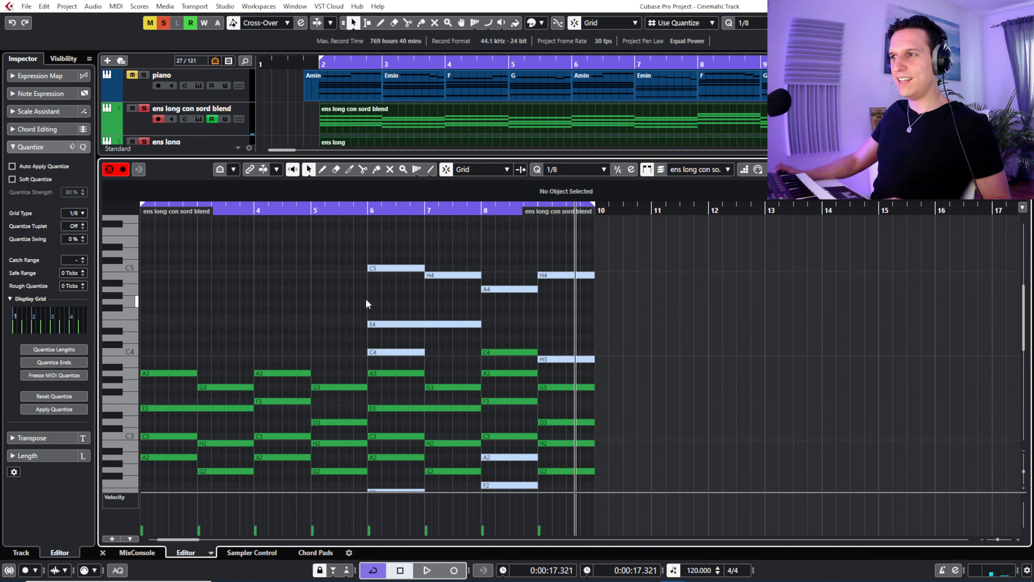
{"action": "left_click", "coordinate": [391, 267]}
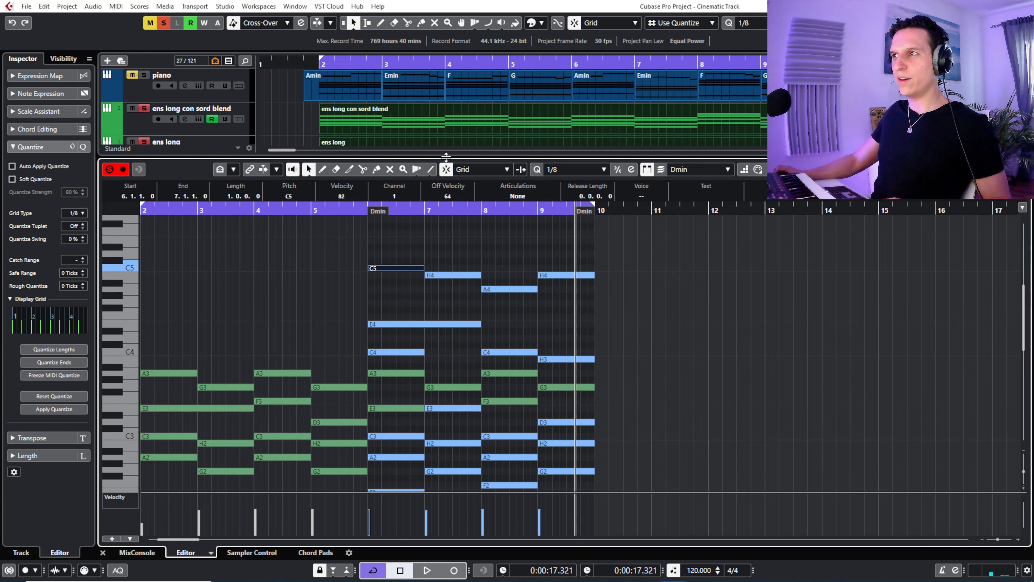
{"action": "mouse_move", "coordinate": [446, 156]}
{"action": "left_mouse_down"}
{"action": "mouse_move", "coordinate": [450, 220]}
{"action": "mouse_move", "coordinate": [450, 138]}
{"action": "left_mouse_up"}
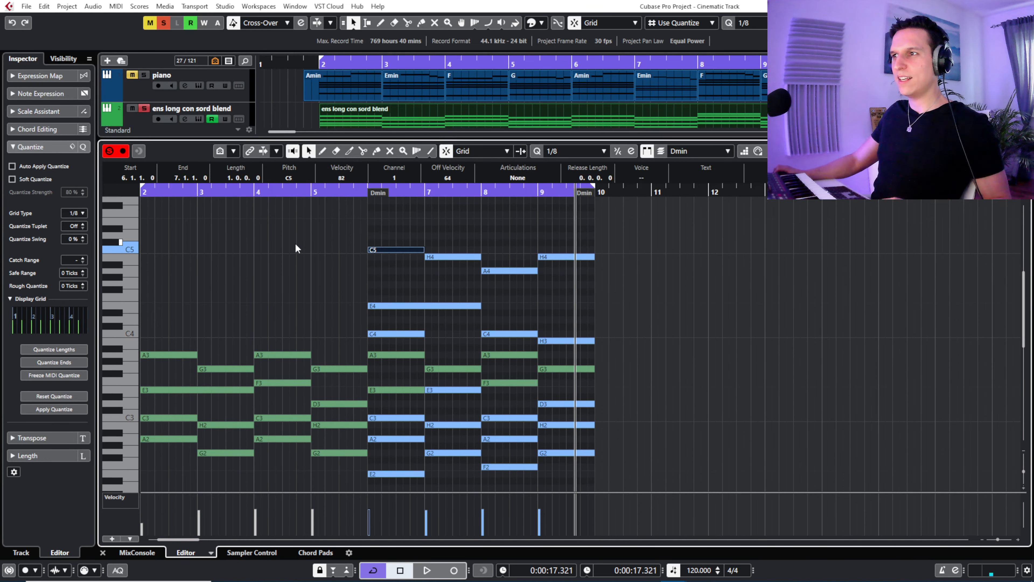
{"action": "left_click", "coordinate": [293, 352]}
- Show both css strings parts in the Key Editor and briefly add the ens long part to compare their notes
{"action": "scroll", "coordinate": [442, 94], "scroll_direction": "down", "scroll_amount": 2}
{"action": "scroll", "coordinate": [444, 95], "scroll_direction": "down", "scroll_amount": 1}
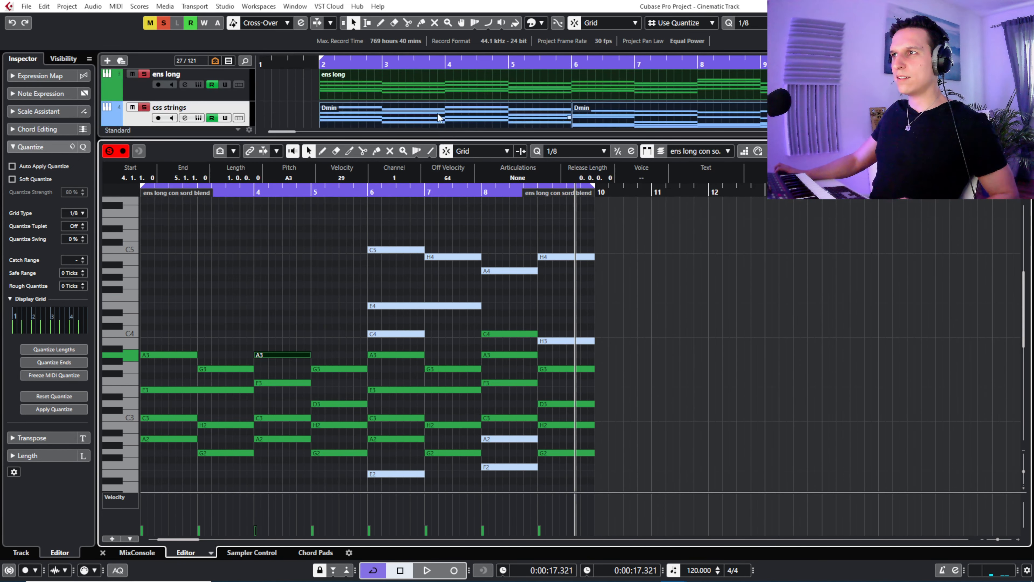
{"action": "left_click", "coordinate": [438, 113]}
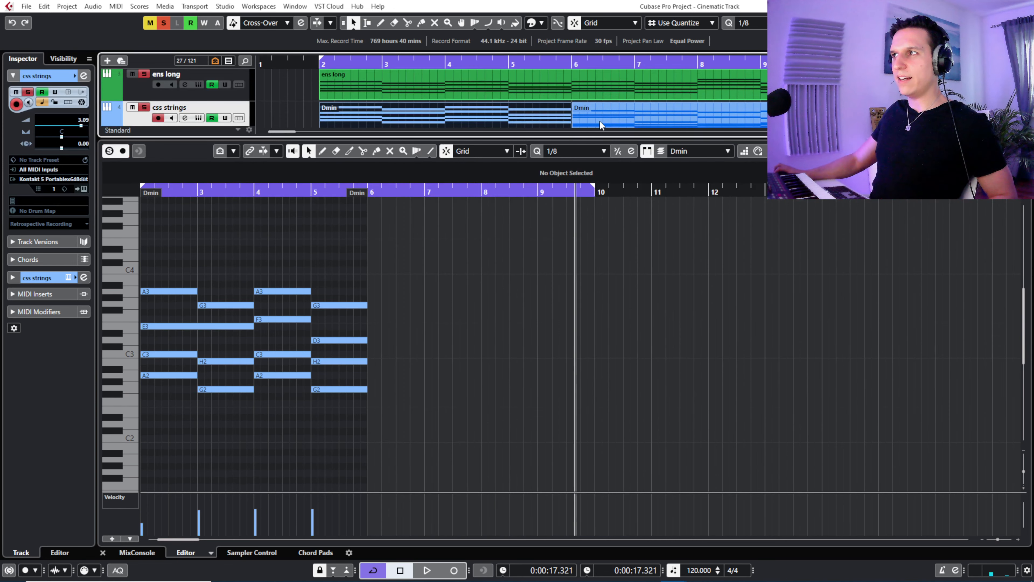
{"action": "left_click", "coordinate": [599, 121], "text": "shift"}
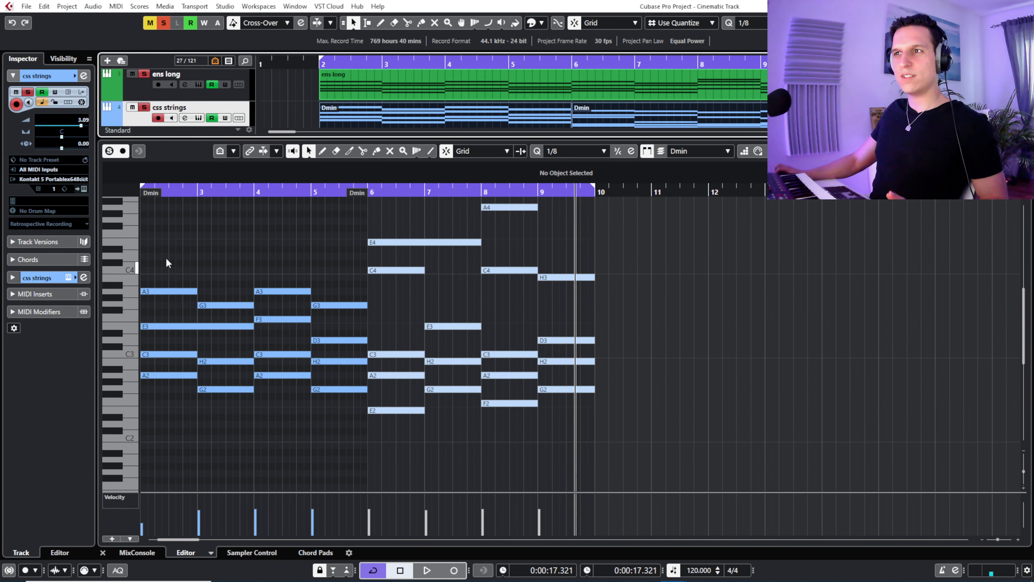
{"action": "left_click", "coordinate": [385, 84], "text": "shift"}
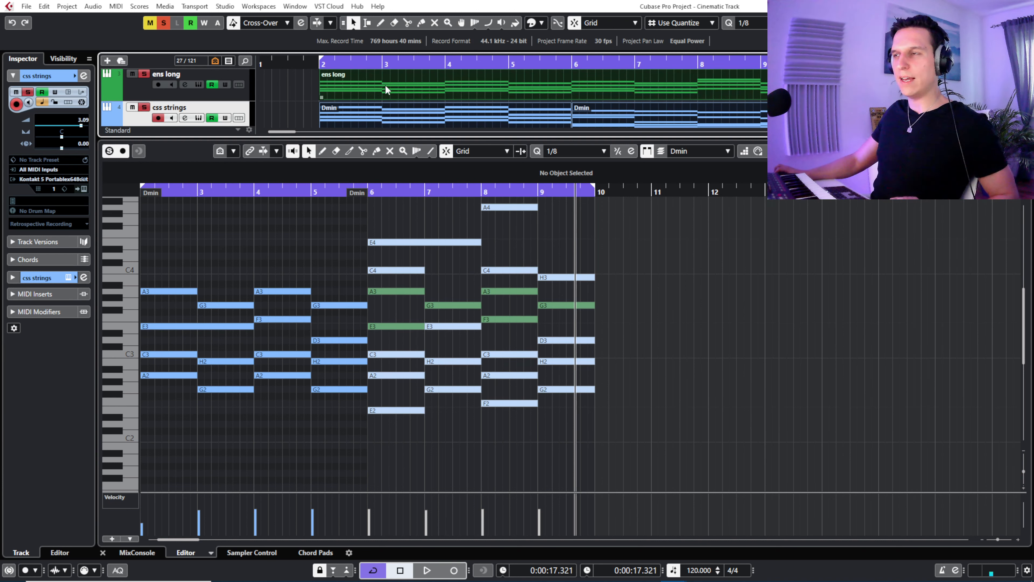
{"action": "left_click", "coordinate": [385, 84], "text": "shift"}
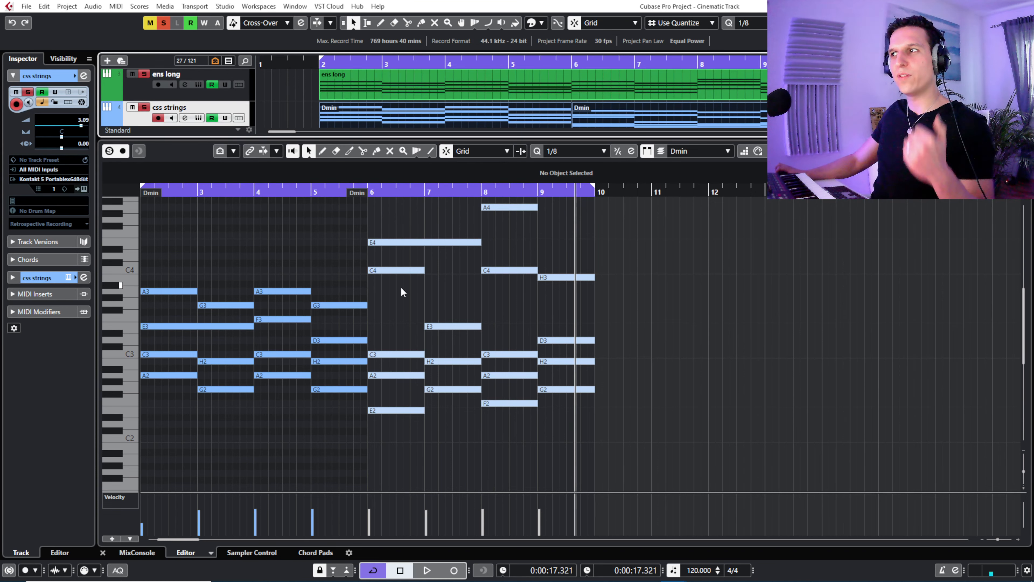
- Place the project cursor at bar 4 and play the css strings chords through bar 9 in the Key Editor
{"action": "scroll", "coordinate": [411, 283], "scroll_direction": "up", "scroll_amount": 3}
{"action": "left_click_drag", "start_coordinate": [309, 188], "coordinate": [251, 199]}
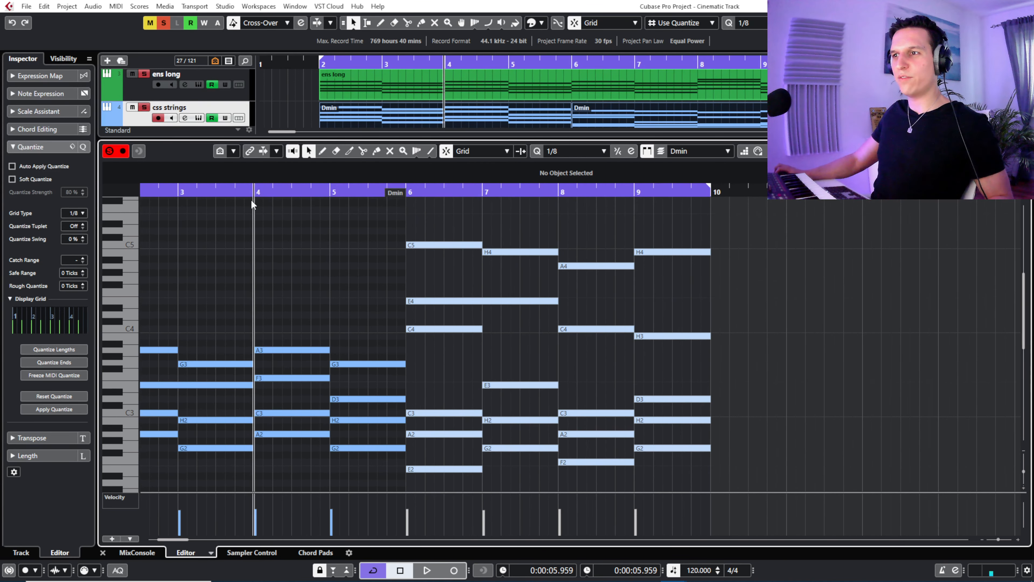
{"action": "key", "text": "space"}
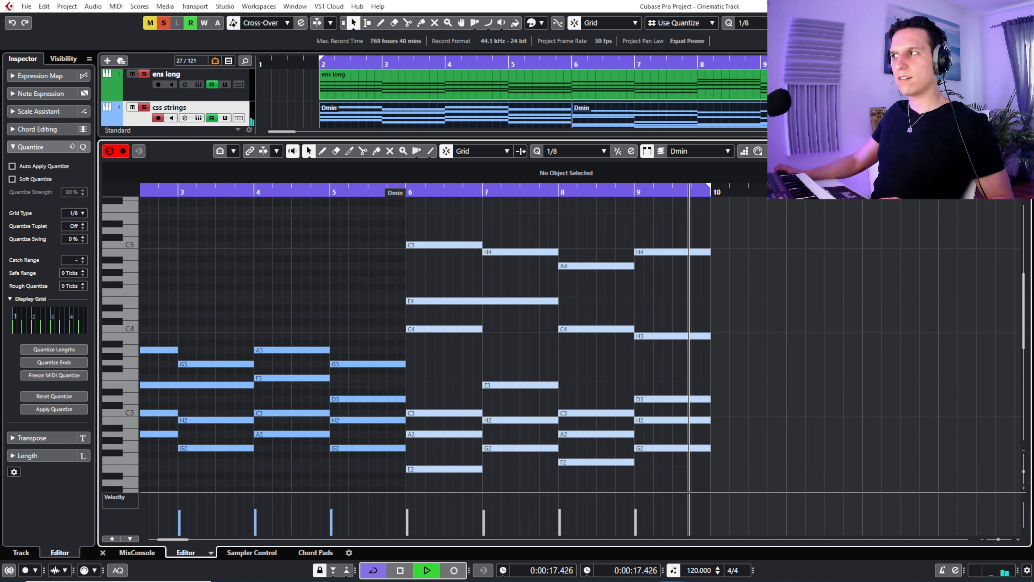
{"action": "key", "text": "space"}
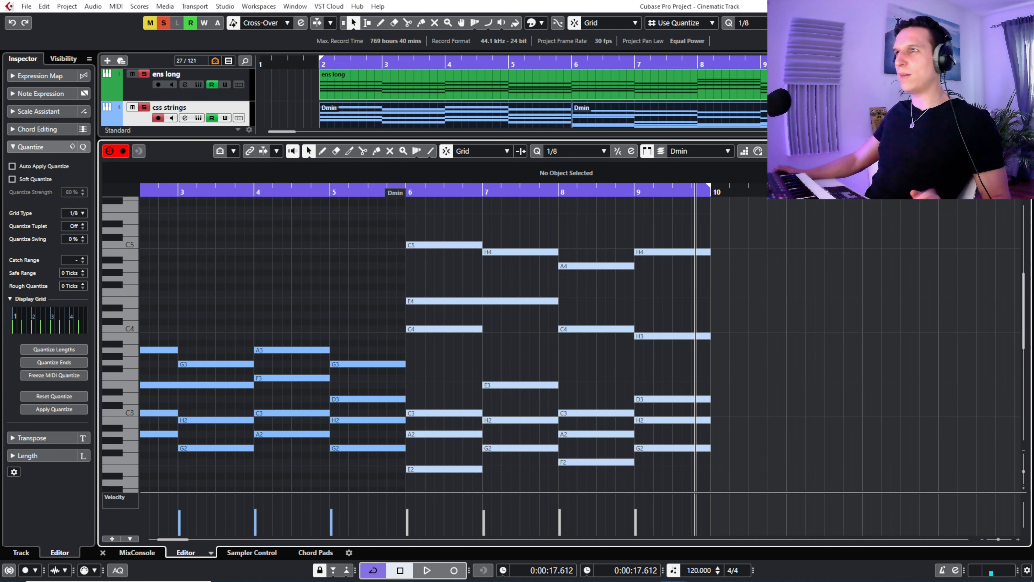
- Close the Key Editor, unsolo all three string tracks and place the project cursor just before bar 2
{"action": "key", "text": "Return"}
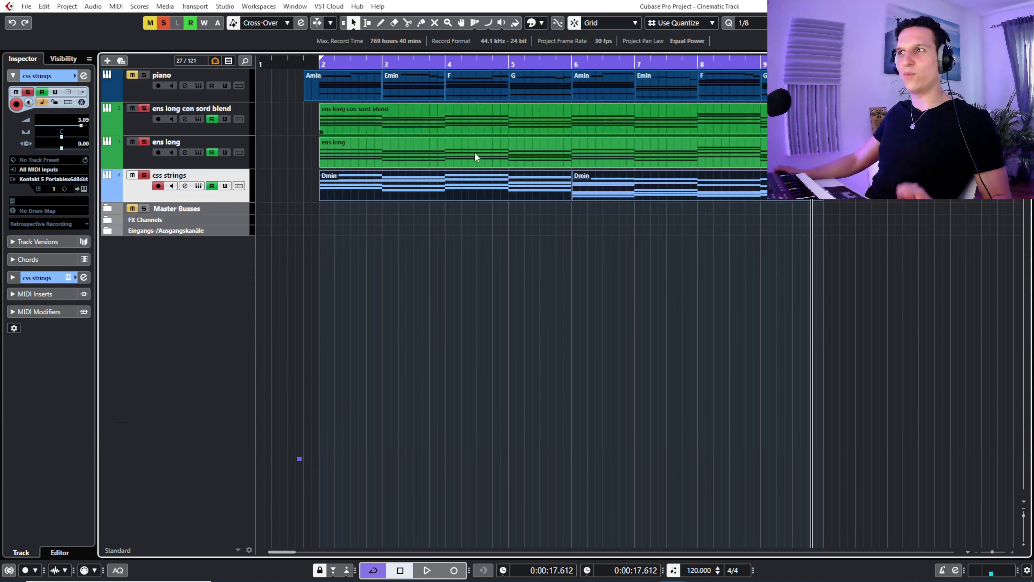
{"action": "left_click", "coordinate": [143, 108]}
{"action": "left_click", "coordinate": [143, 142]}
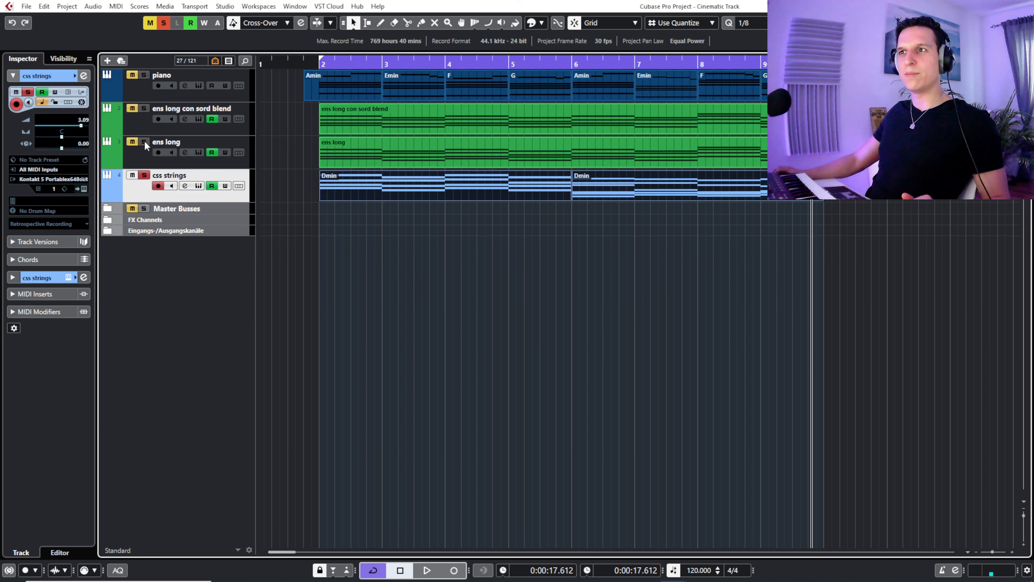
{"action": "left_click", "coordinate": [143, 175]}
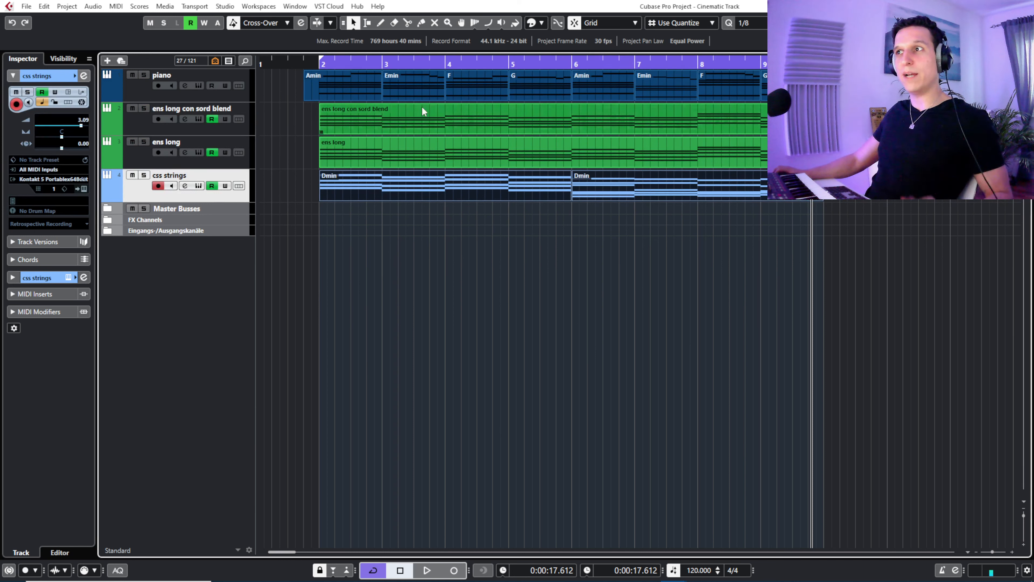
{"action": "left_click", "coordinate": [304, 64]}
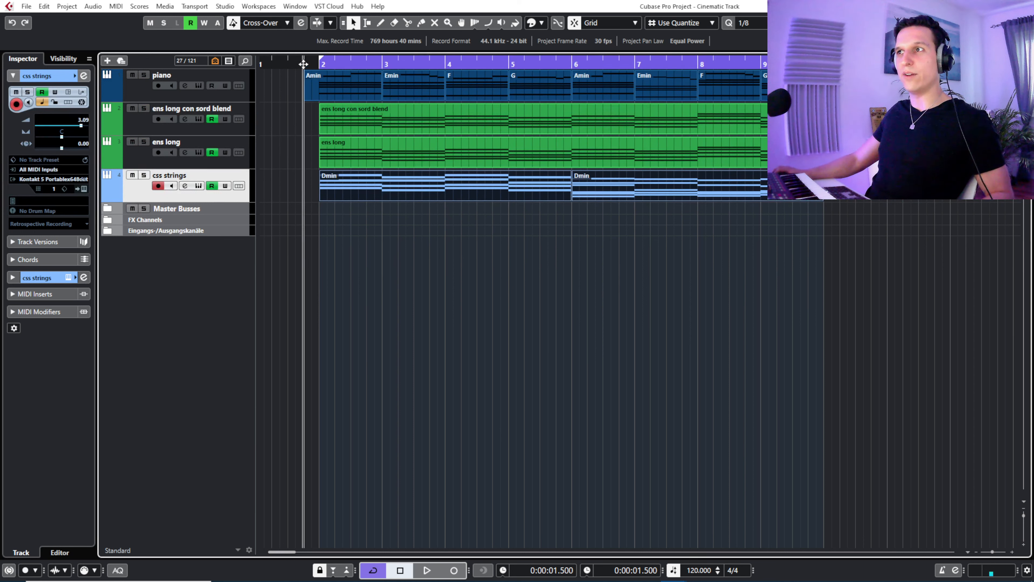
- Show the damage 2 track below css strings and select it
{"action": "left_click", "coordinate": [62, 58]}
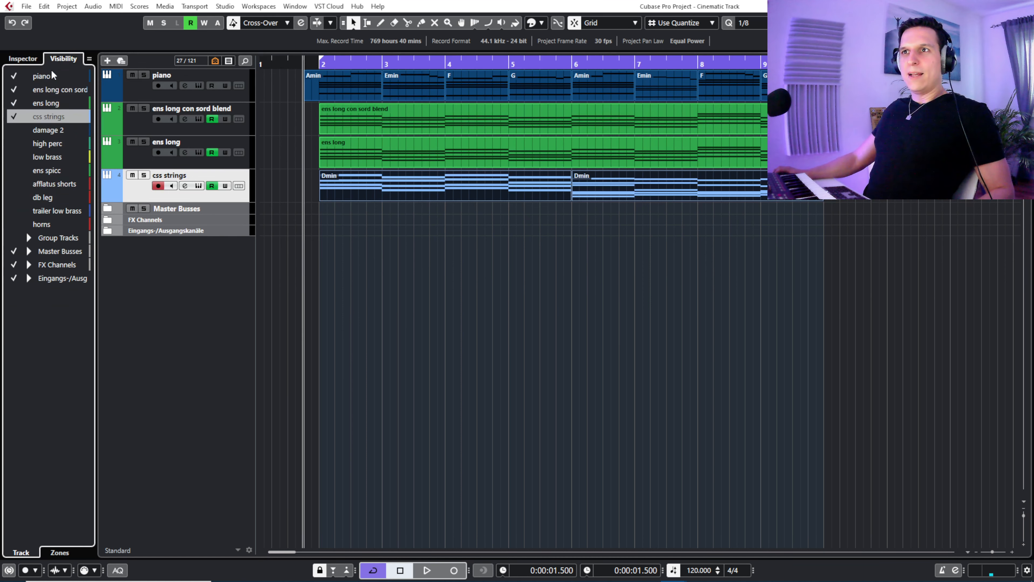
{"action": "left_click", "coordinate": [15, 130]}
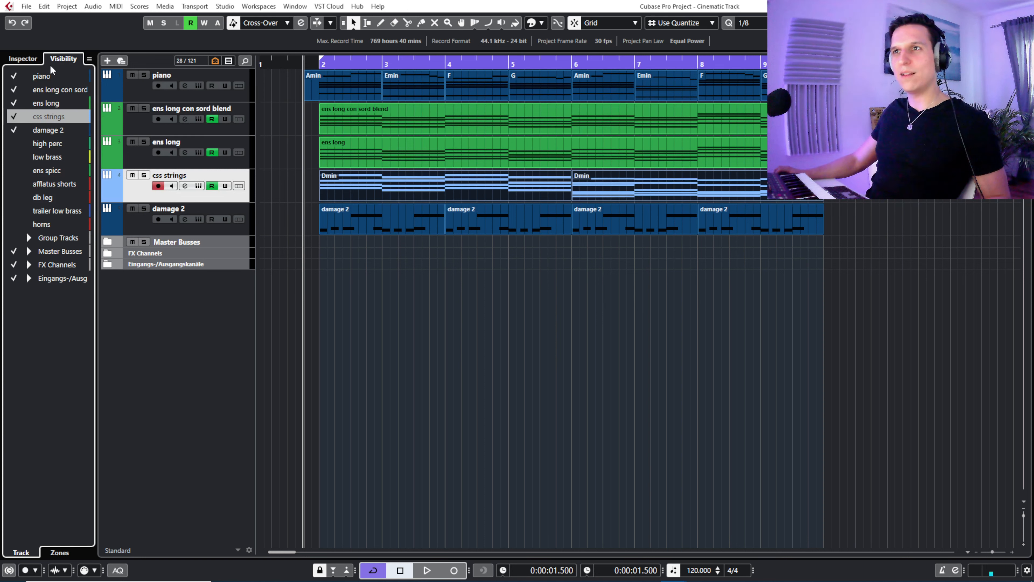
{"action": "left_click", "coordinate": [23, 59]}
{"action": "left_click", "coordinate": [146, 231]}
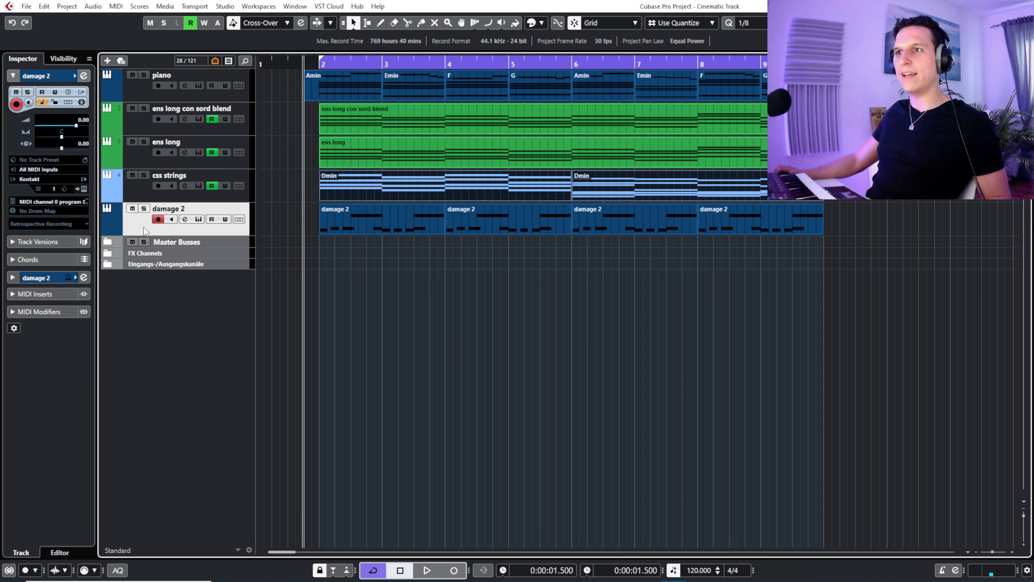
- Open the damage 2 track's instrument to view its Monster Lows patch in clear view, and close the window
{"action": "left_click", "coordinate": [199, 218]}
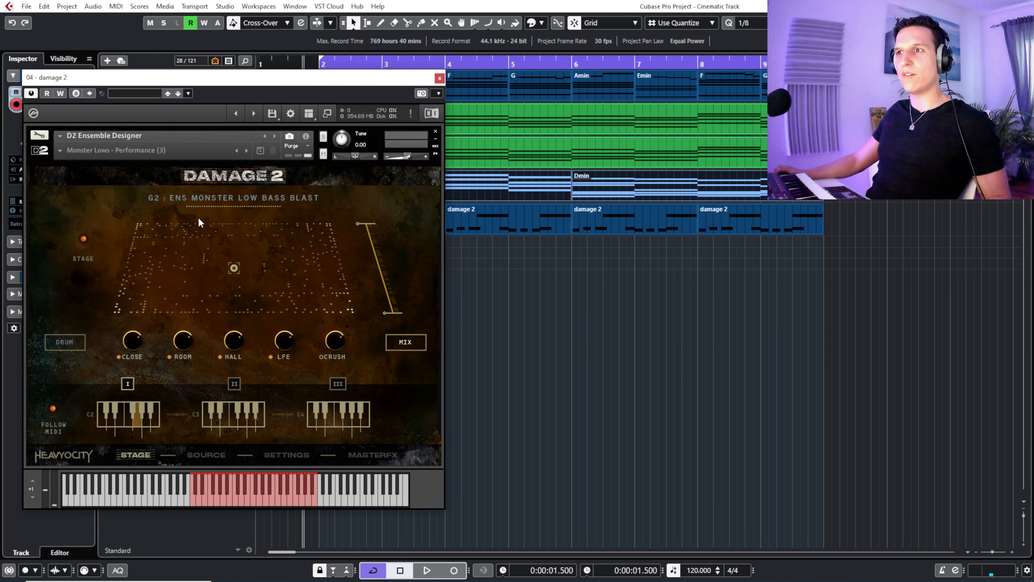
{"action": "left_click_drag", "start_coordinate": [204, 83], "coordinate": [458, 109]}
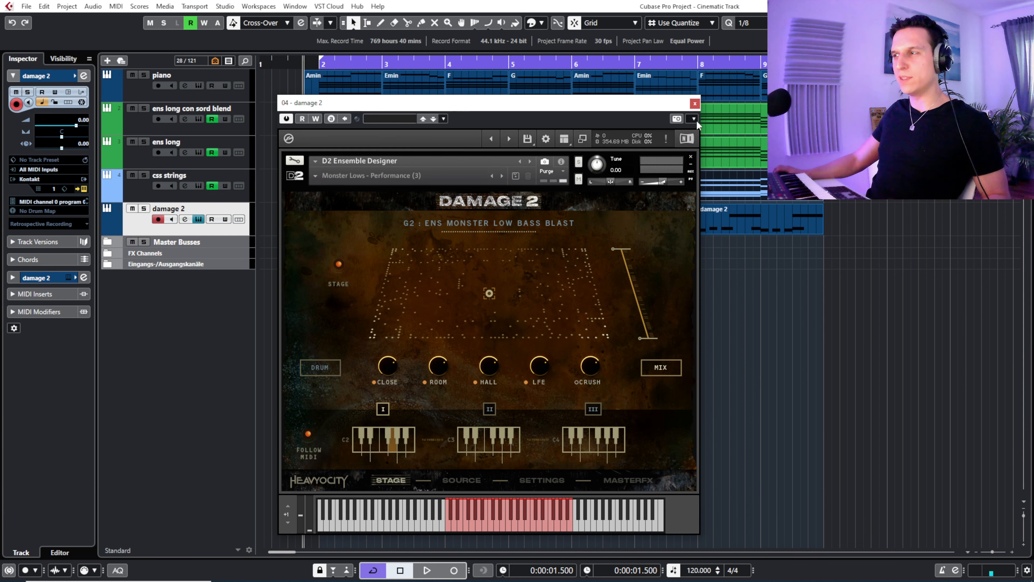
{"action": "left_click", "coordinate": [695, 104]}
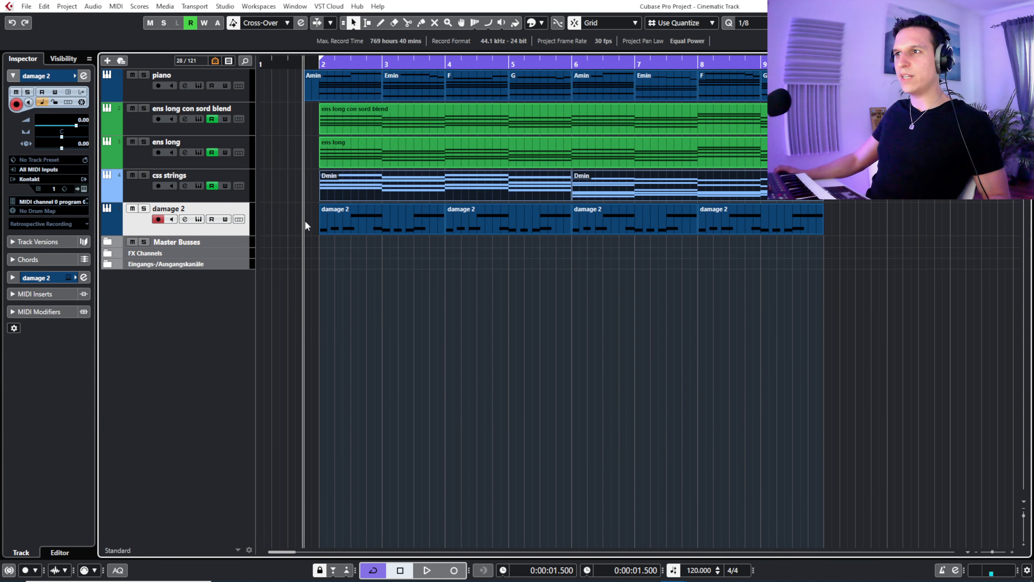
- Open all four damage 2 parts in the Key Editor, play the pattern from bar 2, stop and close the editor
{"action": "left_click_drag", "start_coordinate": [304, 220], "coordinate": [774, 229]}
{"action": "key", "text": "Return"}
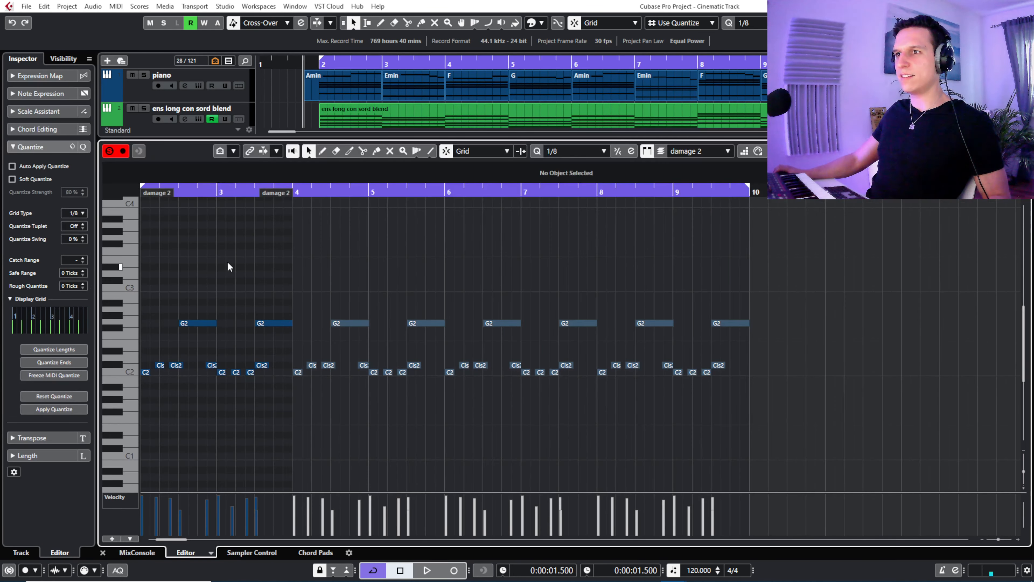
{"action": "left_click_drag", "start_coordinate": [198, 190], "coordinate": [178, 189]}
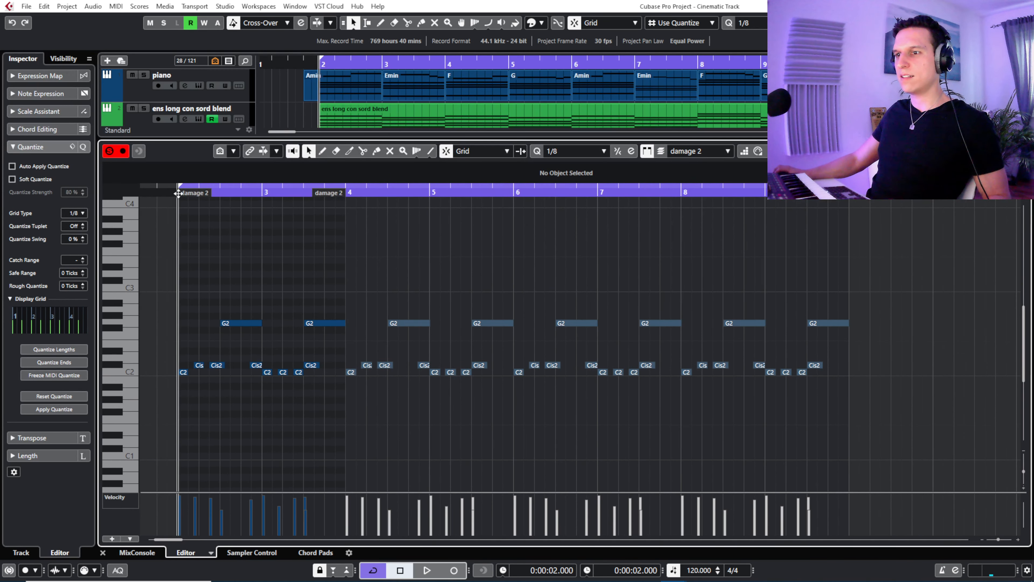
{"action": "key", "text": "space"}
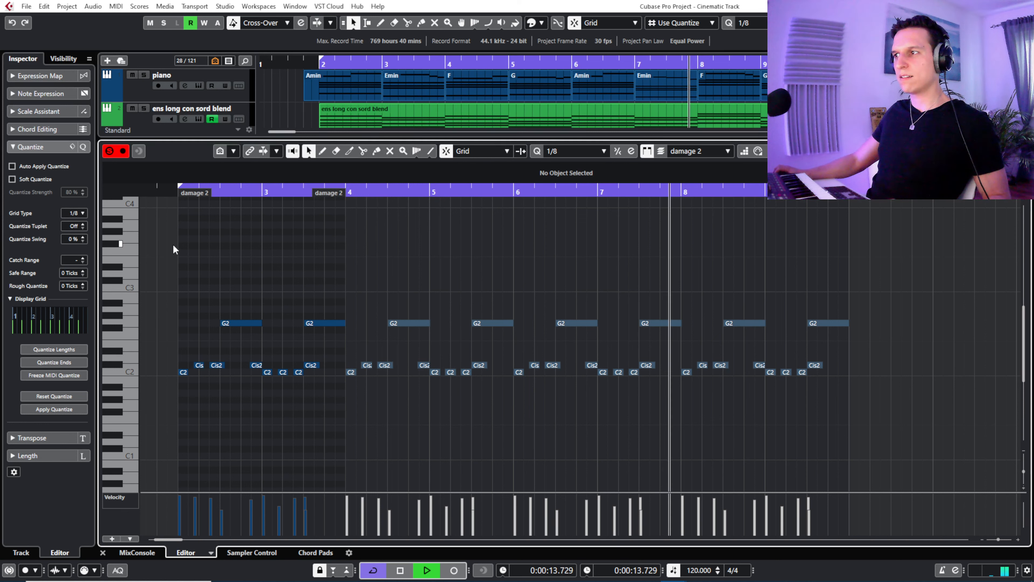
{"action": "key", "text": "space"}
{"action": "key", "text": "Return"}
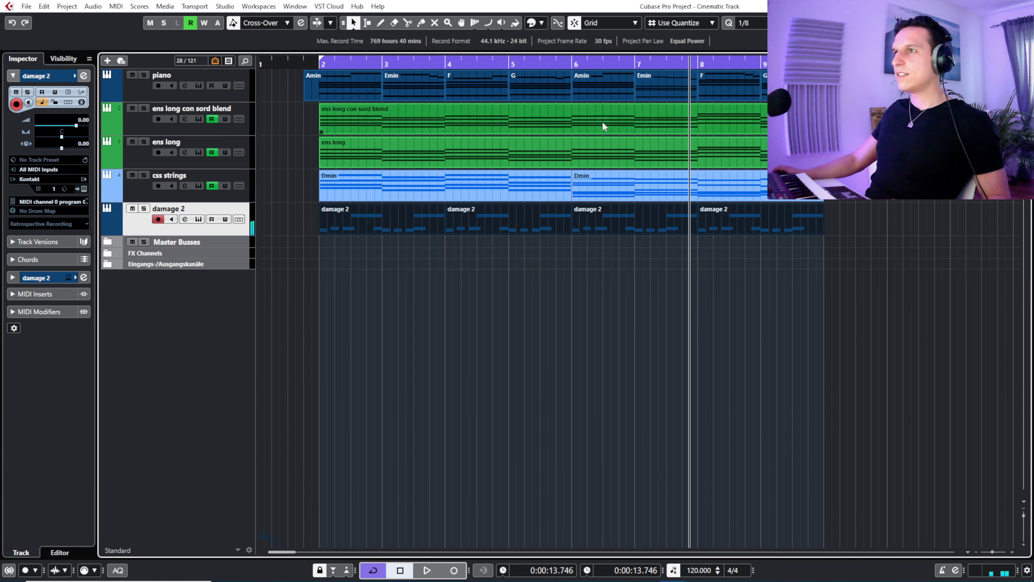
- Solo damage 2 together with the piano and three string tracks and play them from just before bar 2 through bar 9
{"action": "left_click", "coordinate": [304, 62]}
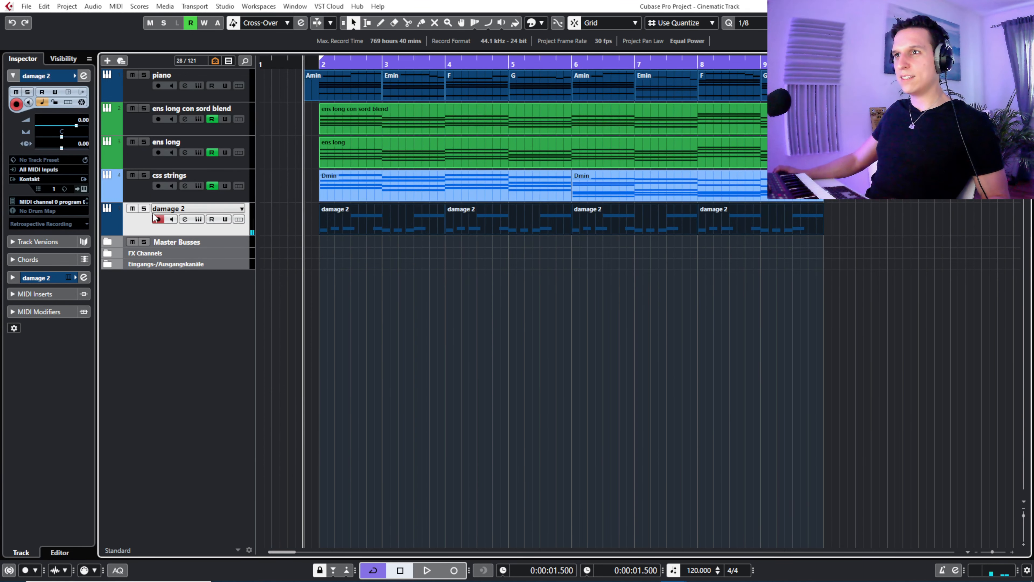
{"action": "left_click", "coordinate": [145, 209]}
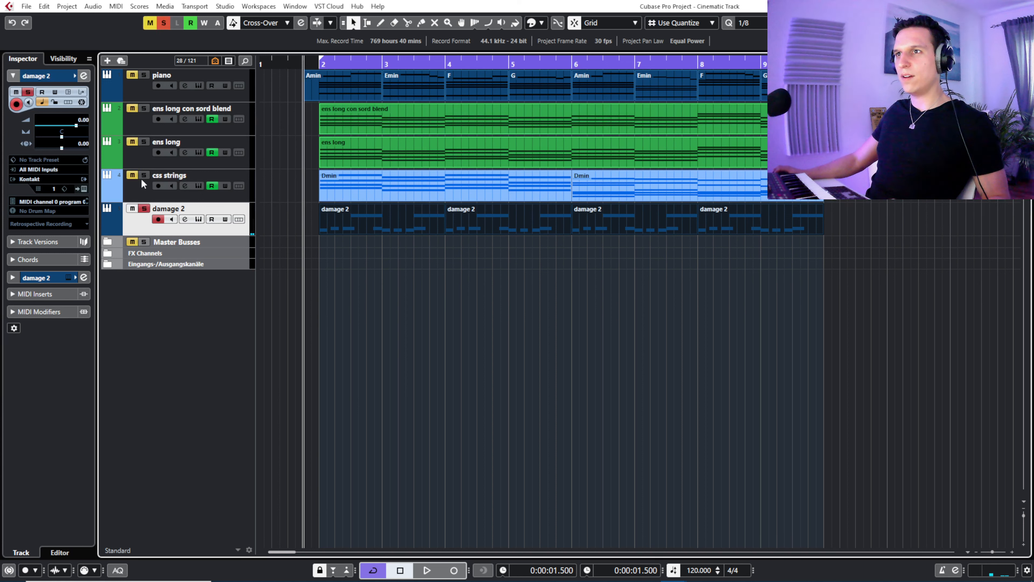
{"action": "left_click", "coordinate": [144, 108]}
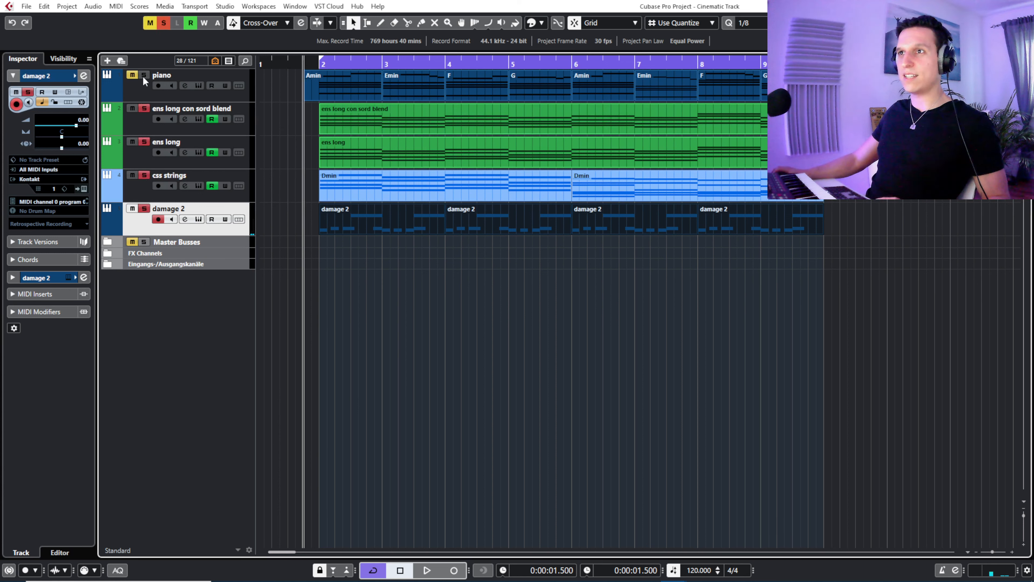
{"action": "left_click", "coordinate": [143, 75]}
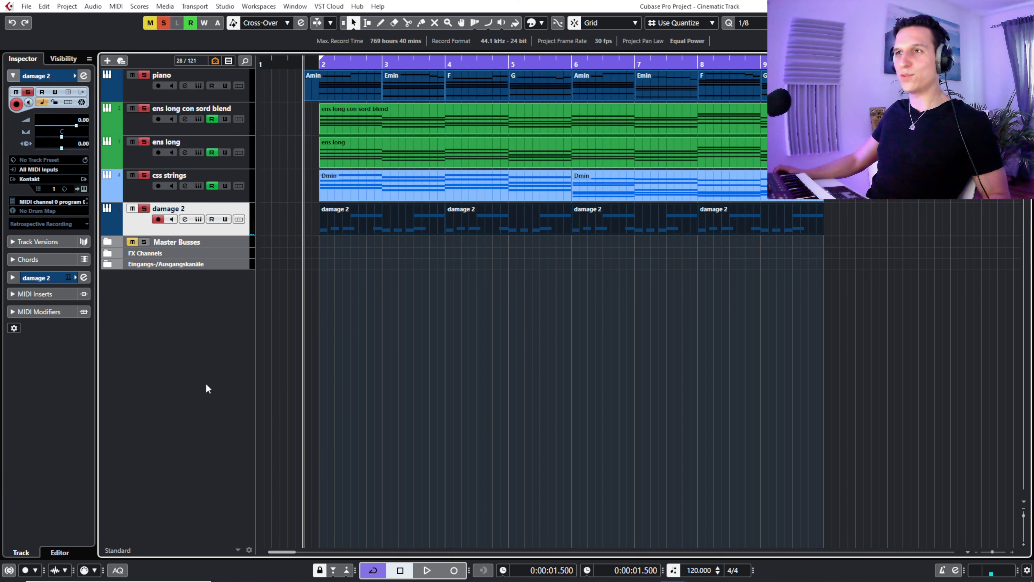
{"action": "key", "text": "space"}
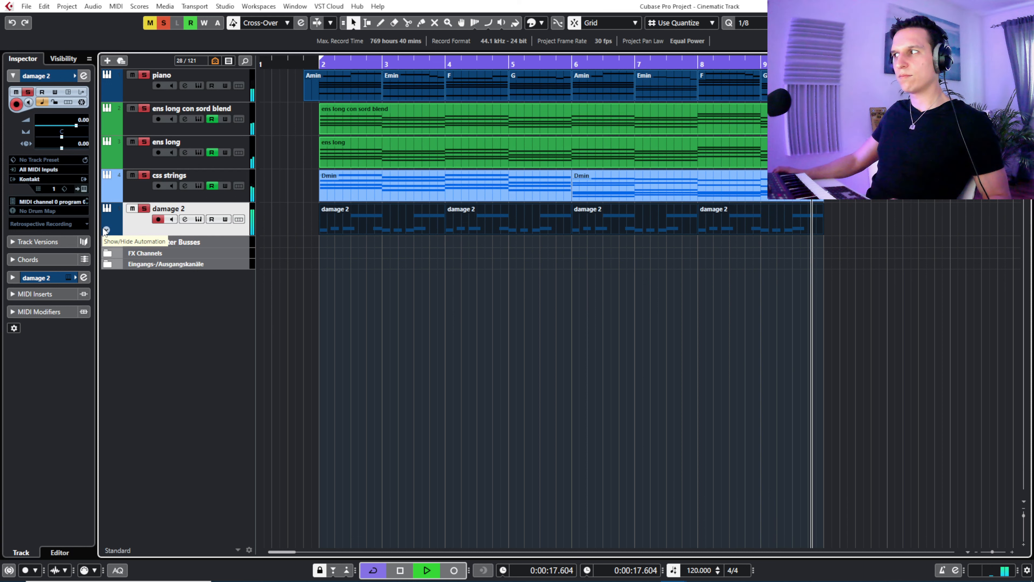
{"action": "key", "text": "space"}
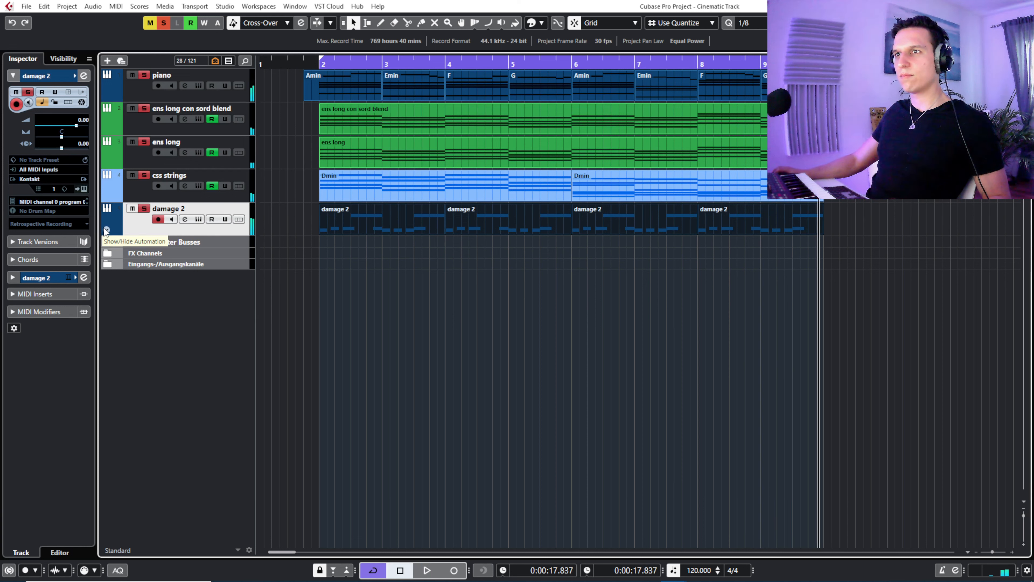
- Show the high perc track below damage 2 in the track list
{"action": "left_click", "coordinate": [106, 230]}
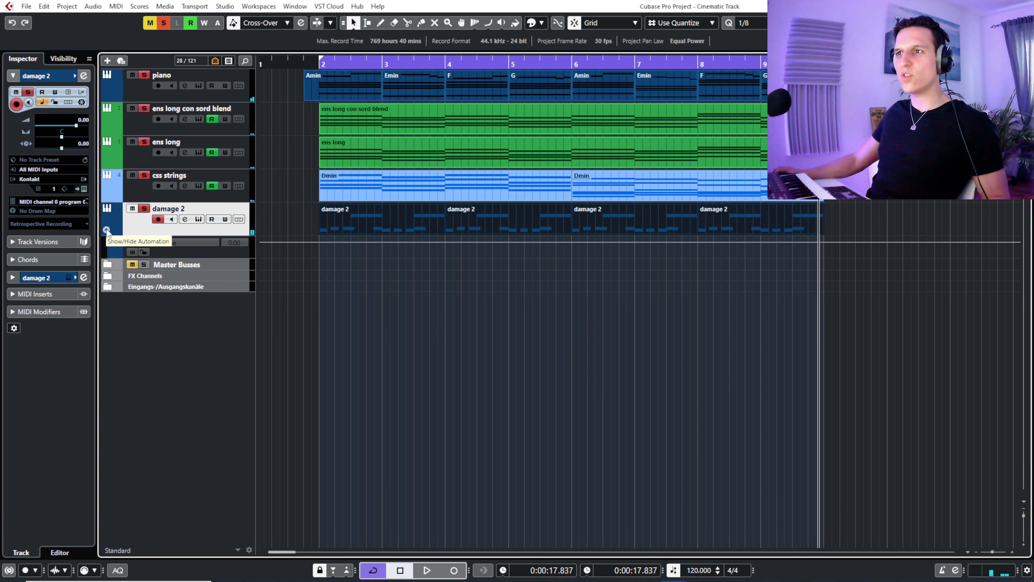
{"action": "left_click", "coordinate": [108, 231]}
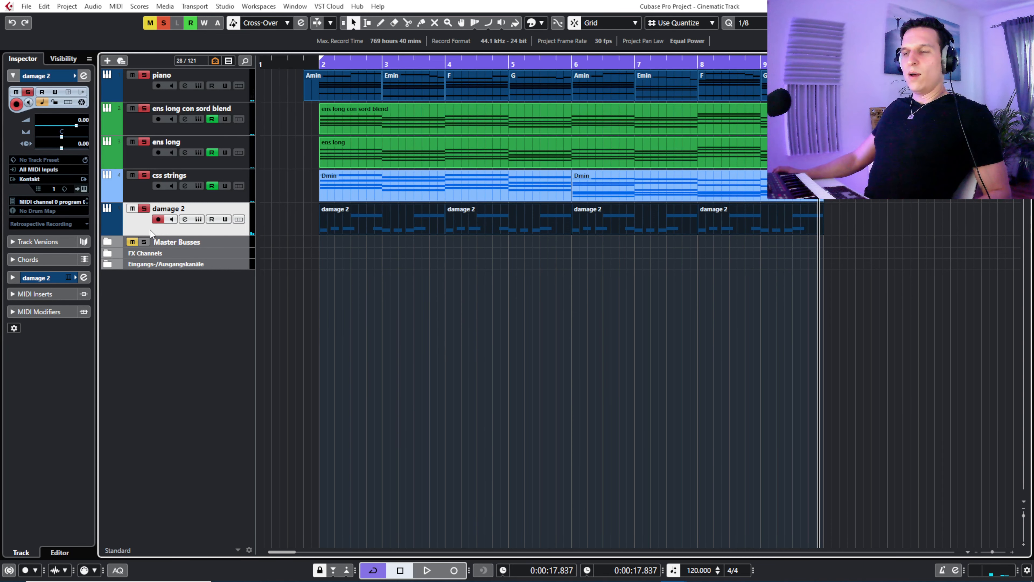
{"action": "left_click", "coordinate": [62, 58]}
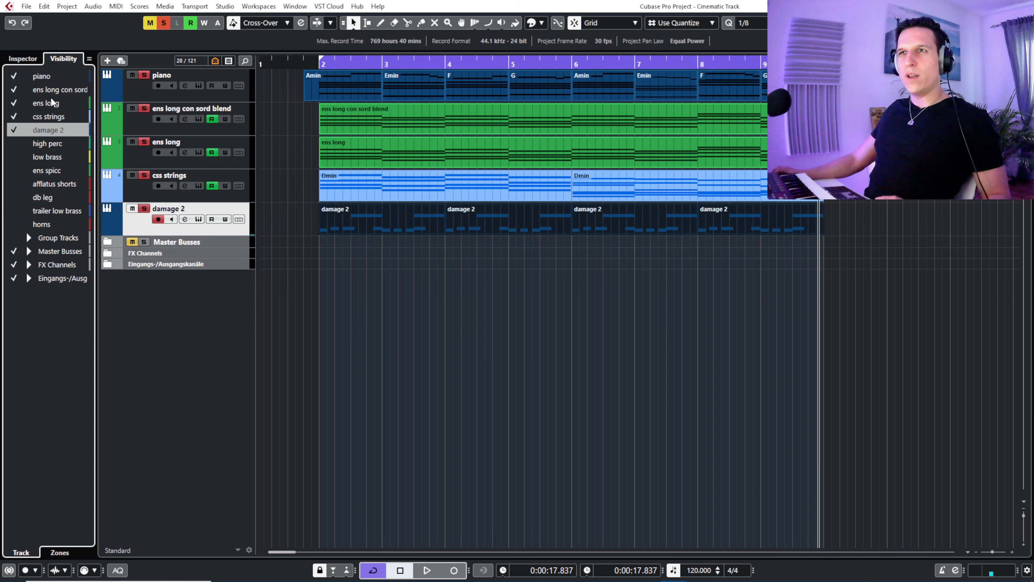
{"action": "left_click", "coordinate": [14, 144]}
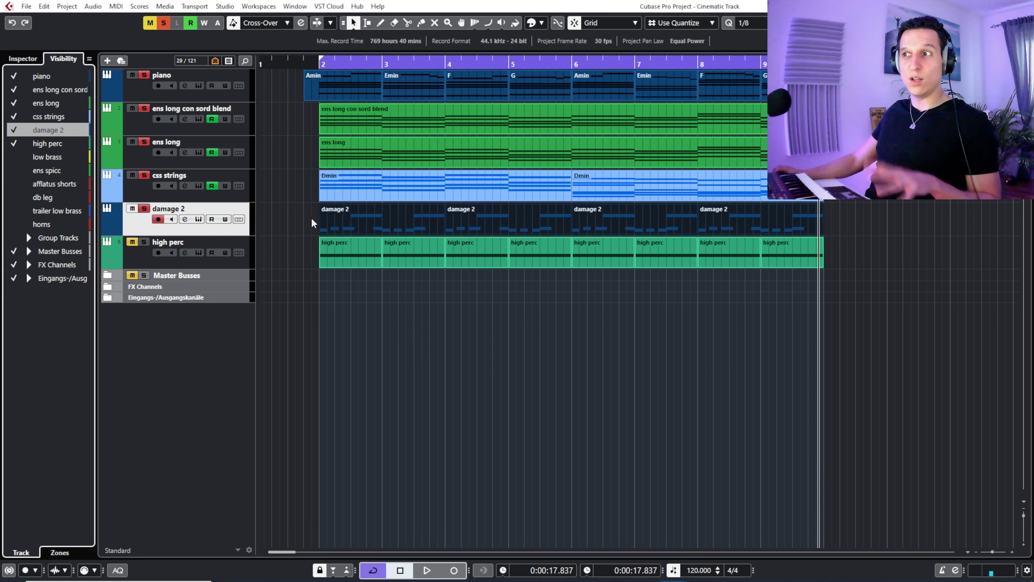
- Open high perc's instrument to view its Murderous (High) loop, solo the track, play it from just before bar 2, and close the window
{"action": "left_click", "coordinate": [144, 242]}
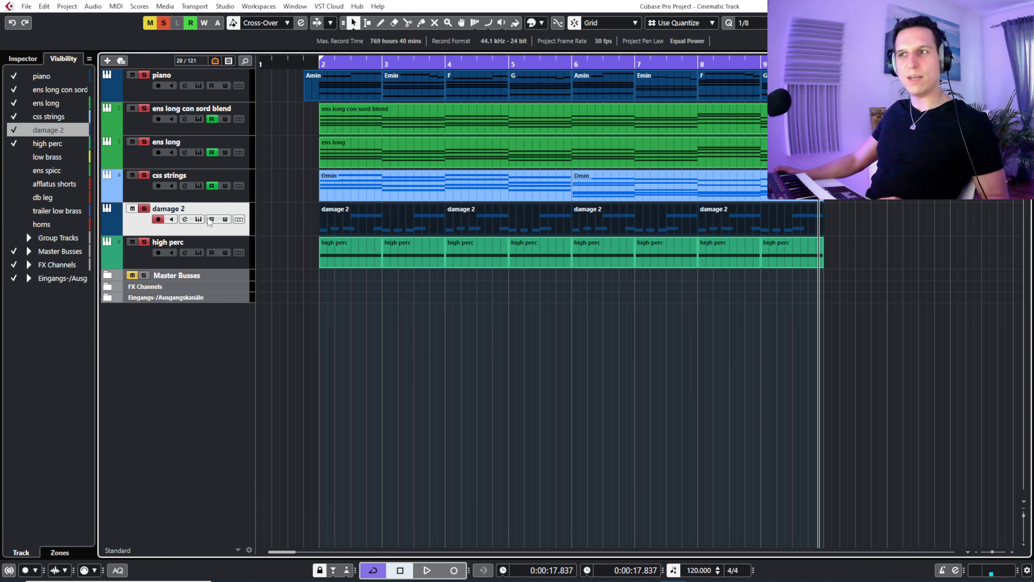
{"action": "left_click", "coordinate": [309, 64]}
{"action": "left_click", "coordinate": [303, 64]}
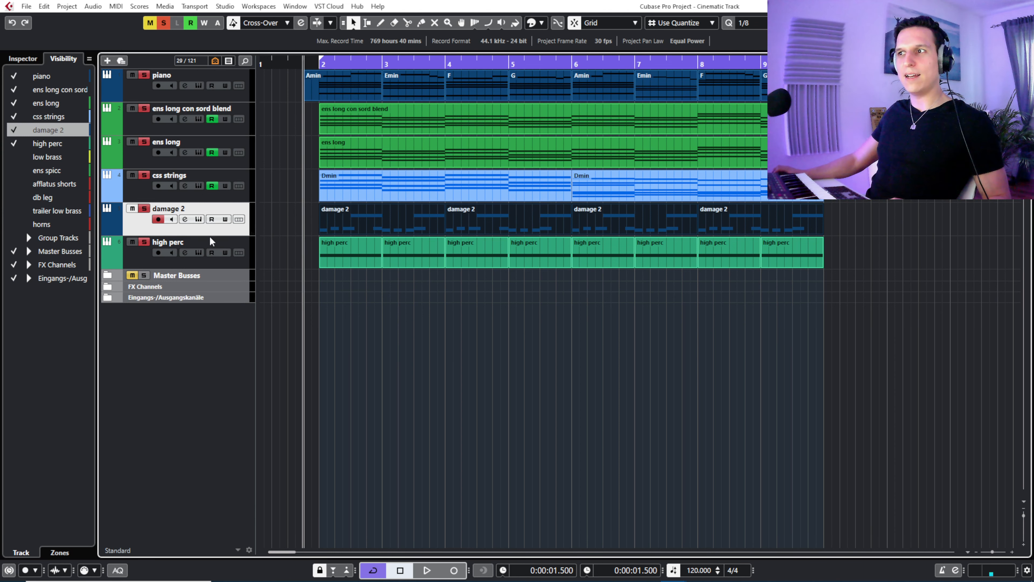
{"action": "left_click", "coordinate": [199, 253]}
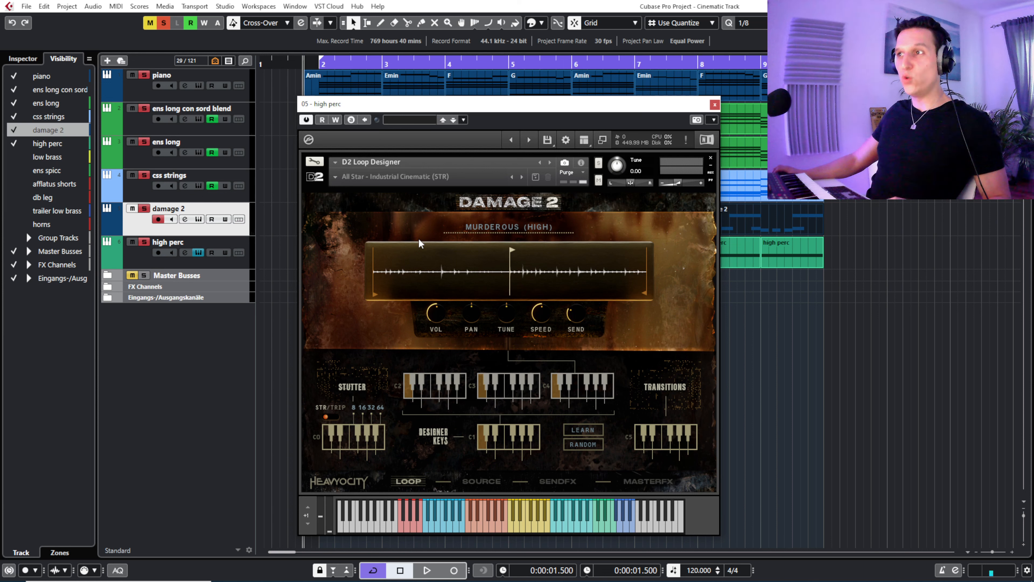
{"action": "left_click", "coordinate": [132, 208]}
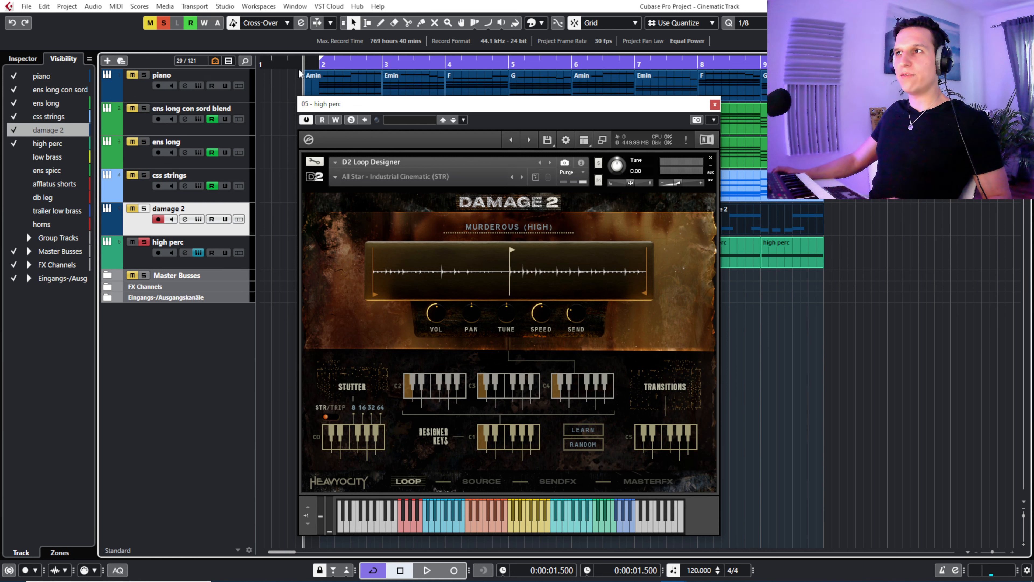
{"action": "key", "text": "space"}
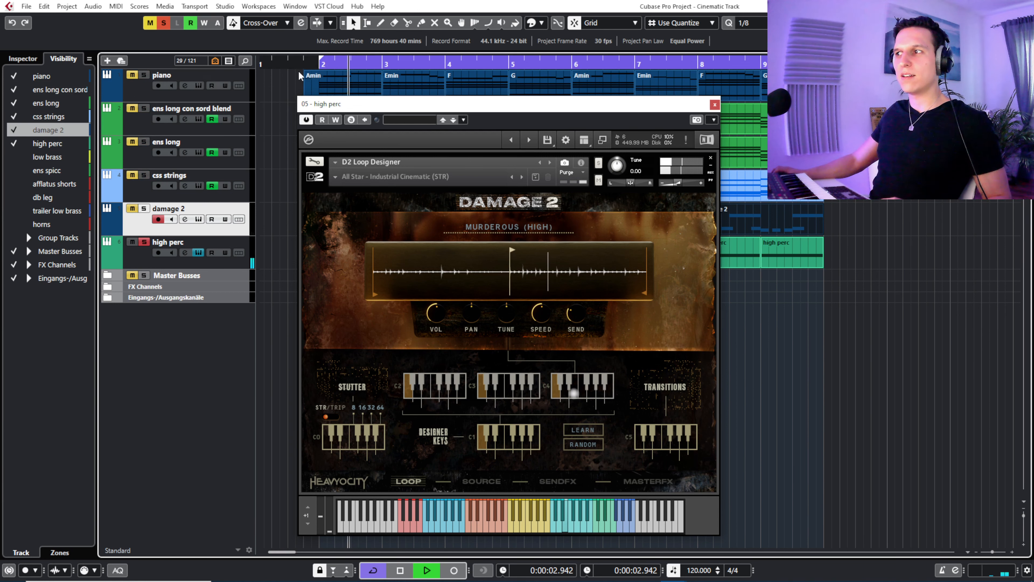
{"action": "left_click", "coordinate": [715, 105]}
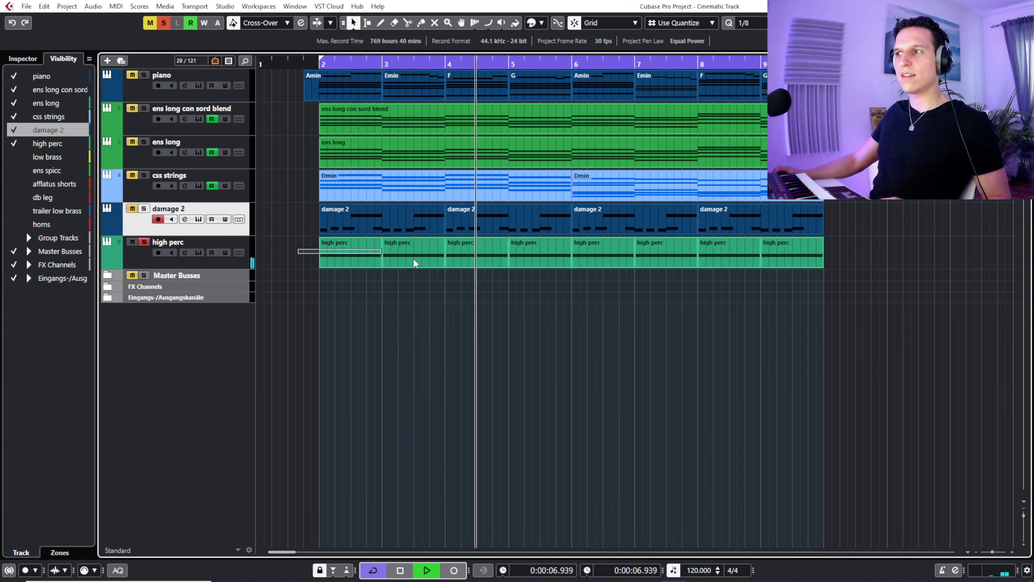
- Open all high perc parts in the Key Editor to view their notes, stop playback and close the editor
{"action": "left_click_drag", "start_coordinate": [413, 260], "coordinate": [854, 245]}
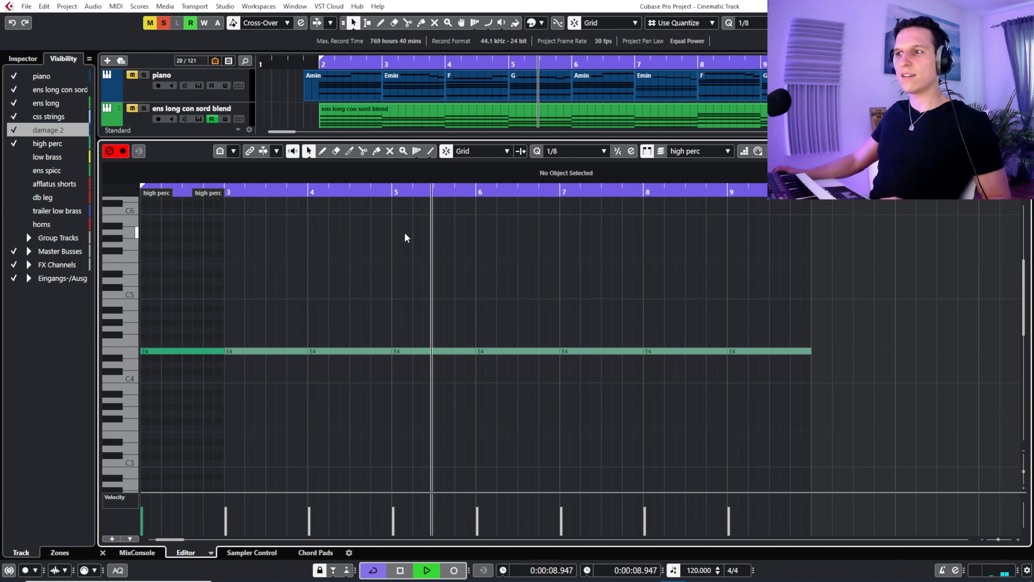
{"action": "key", "text": "space"}
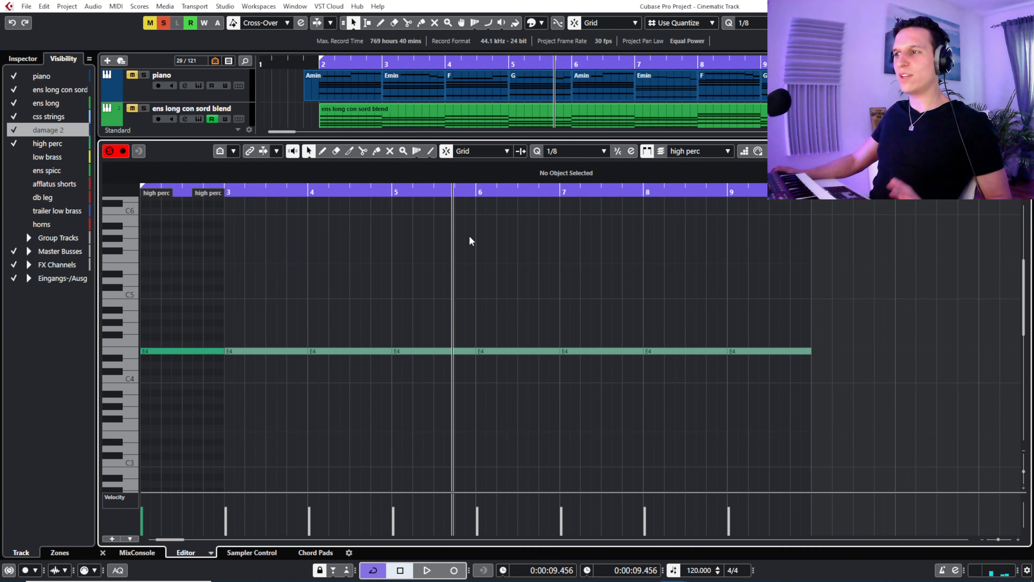
{"action": "key", "text": "ctrl+alt+e"}
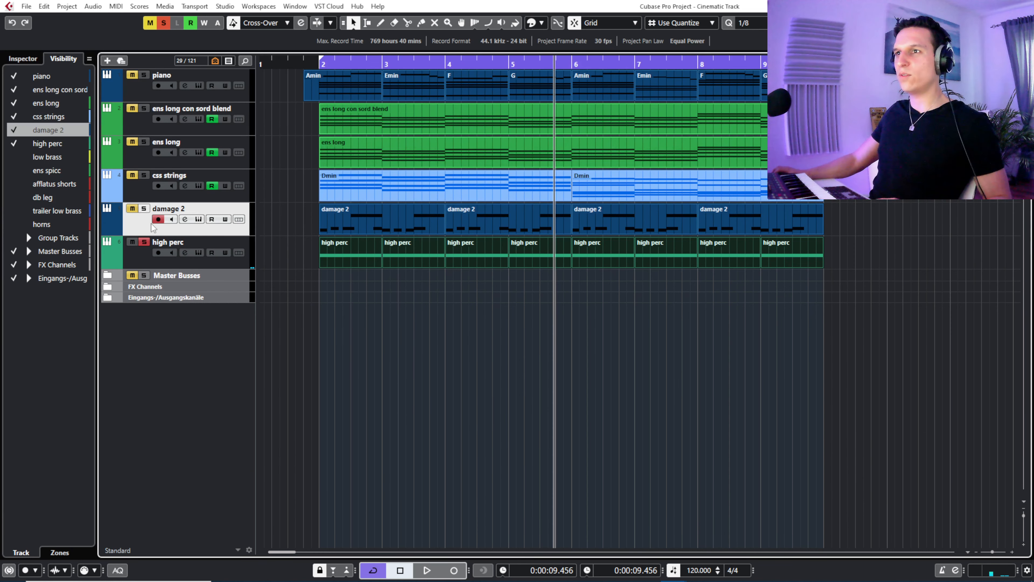
- Solo damage 2 together with high perc and play from just before bar 2, muting and unmuting high perc to compare
{"action": "key", "text": "s"}
{"action": "left_click", "coordinate": [301, 62]}
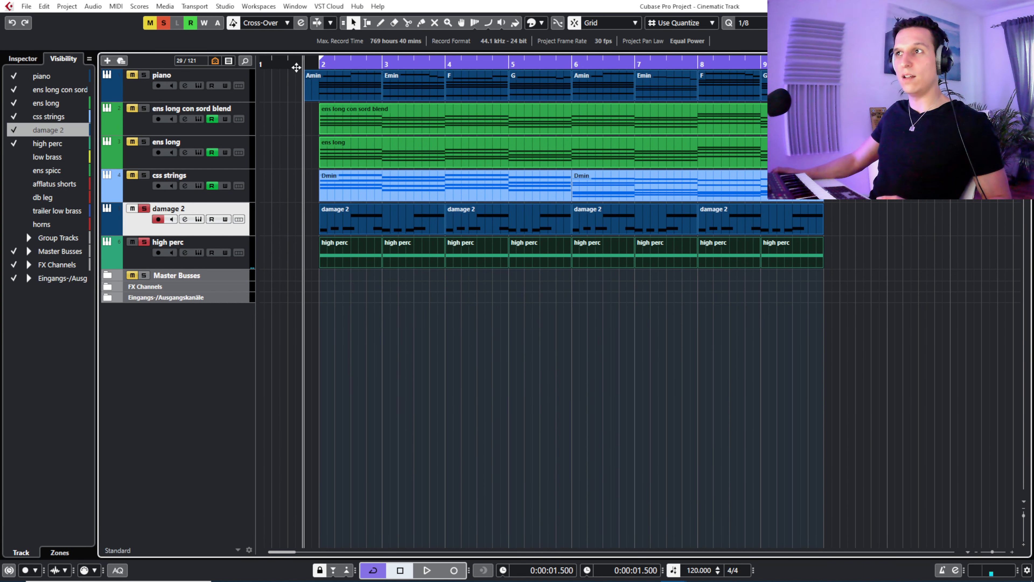
{"action": "key", "text": "space"}
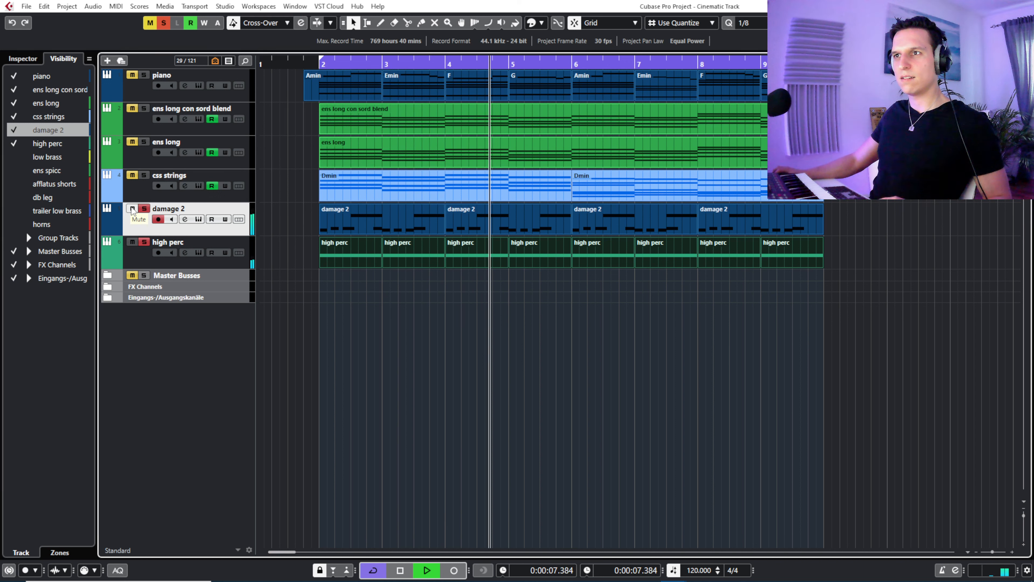
{"action": "left_click", "coordinate": [132, 242]}
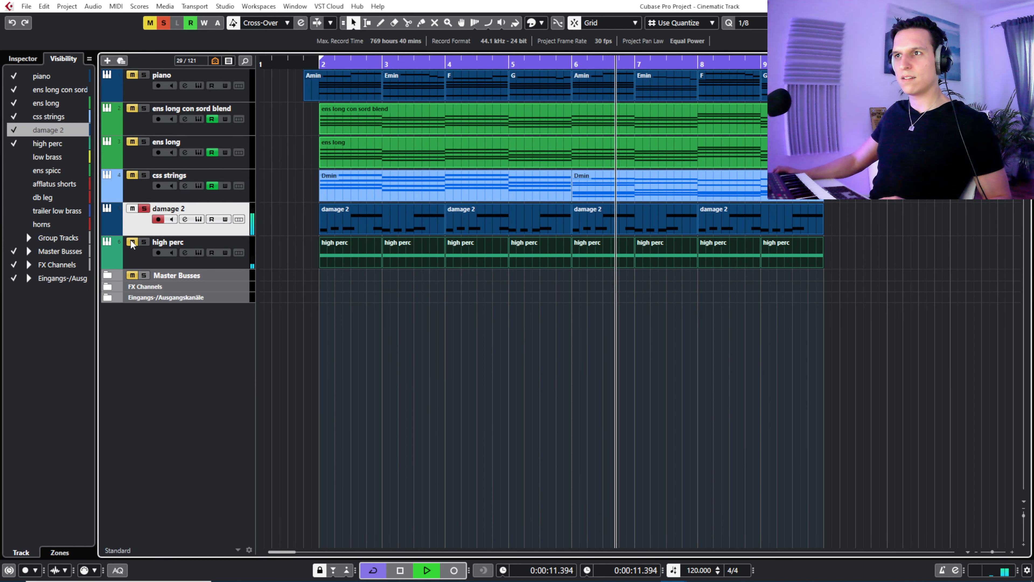
{"action": "left_click", "coordinate": [132, 242]}
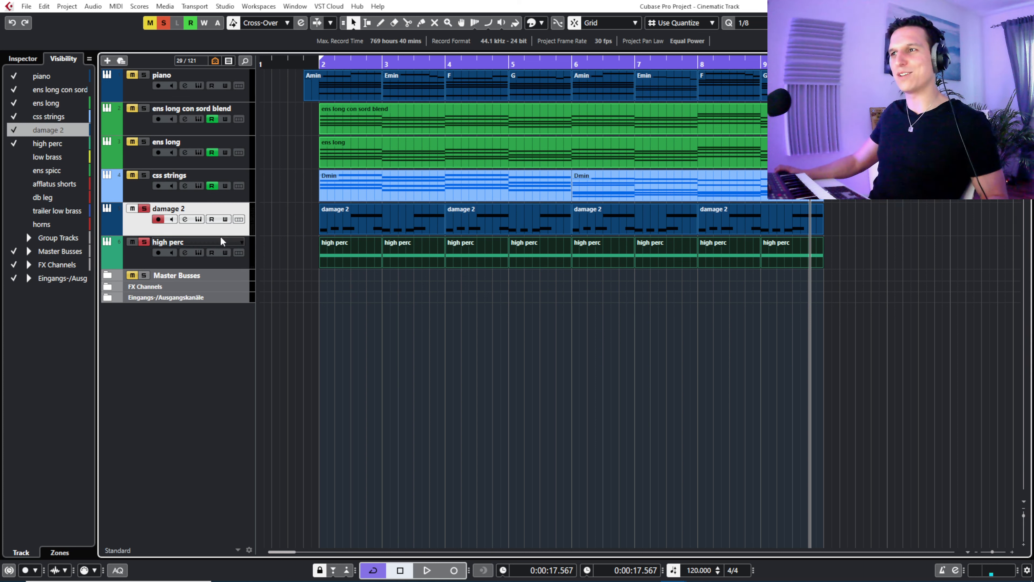
- Turn off solo on damage 2 and high perc, and select the high perc track
{"action": "left_click", "coordinate": [144, 209]}
{"action": "left_click", "coordinate": [145, 243]}
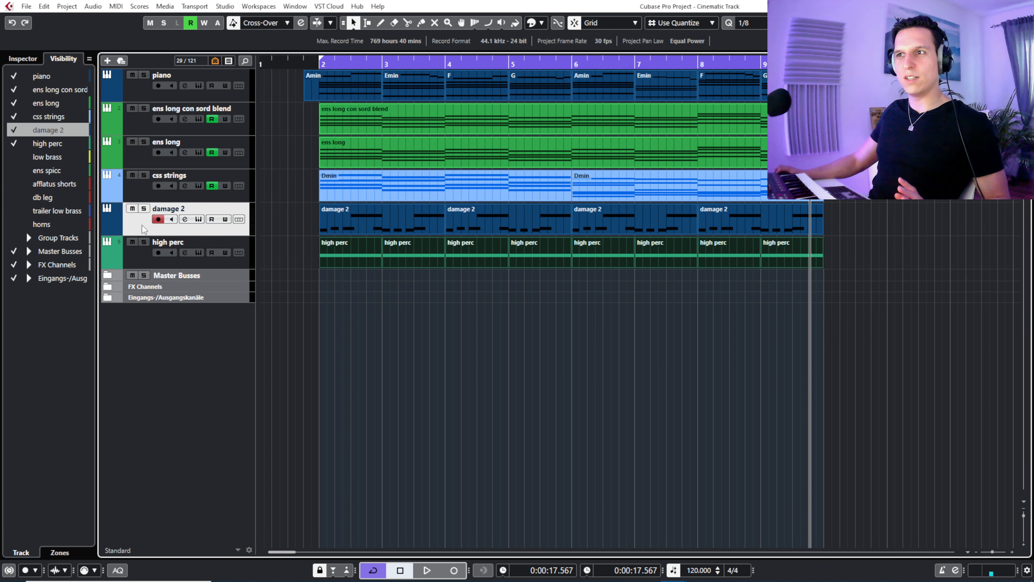
{"action": "left_click", "coordinate": [144, 257]}
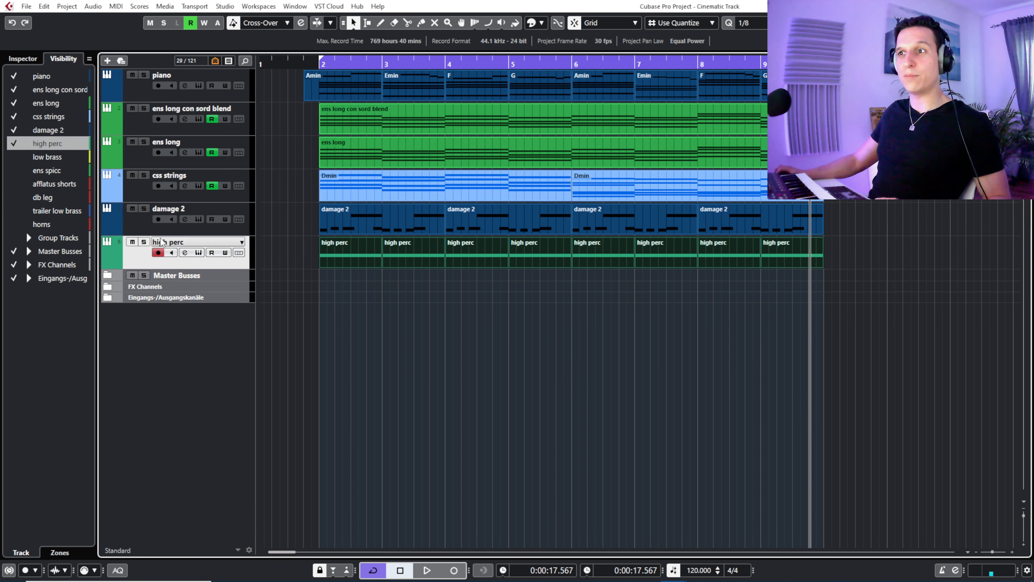
- Show the ens spicc and afflatus shorts tracks below high perc
{"action": "key", "text": "ctrl+alt+l"}
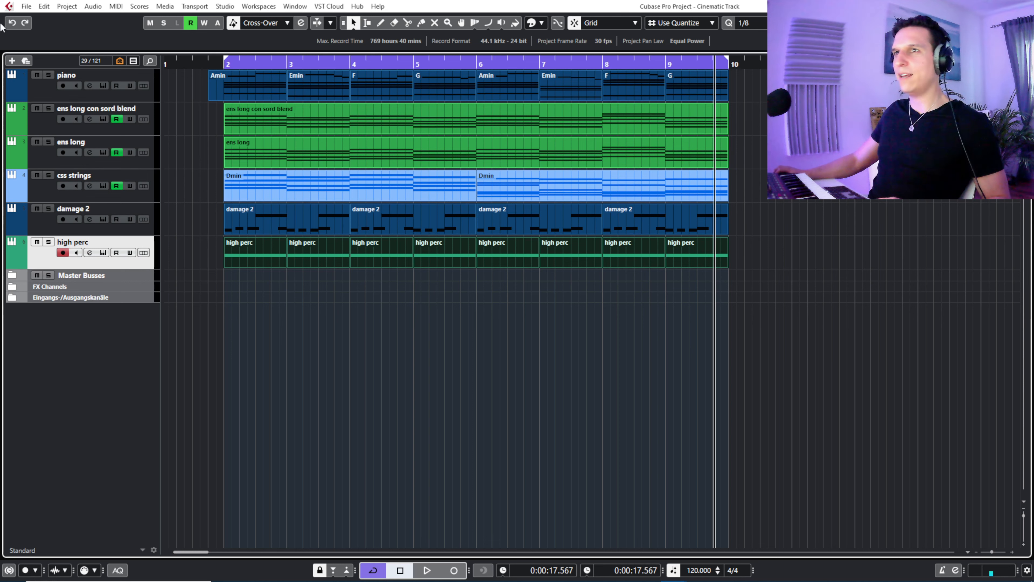
{"action": "key", "text": "ctrl+alt+l"}
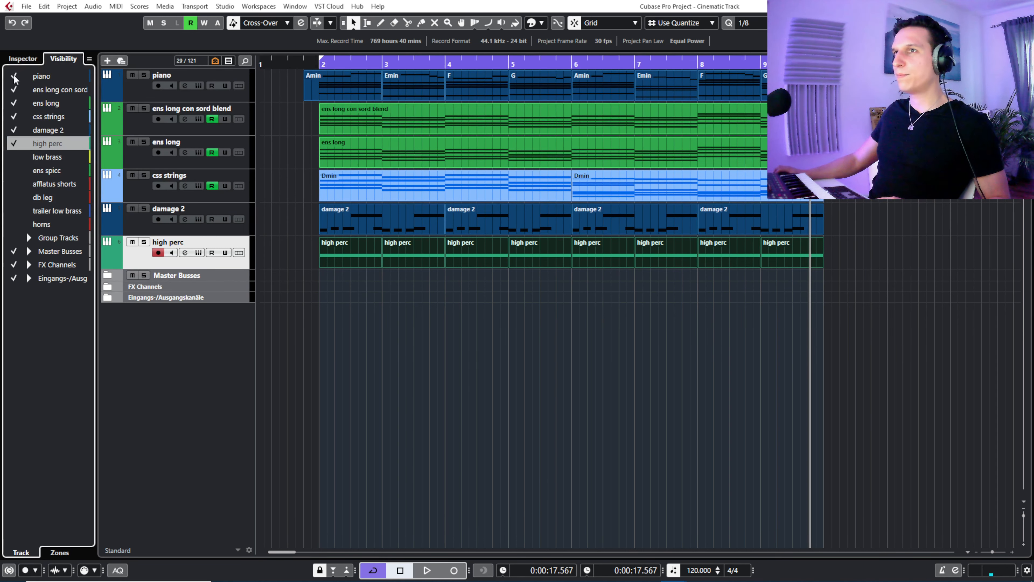
{"action": "left_click", "coordinate": [22, 58]}
{"action": "left_click", "coordinate": [65, 59]}
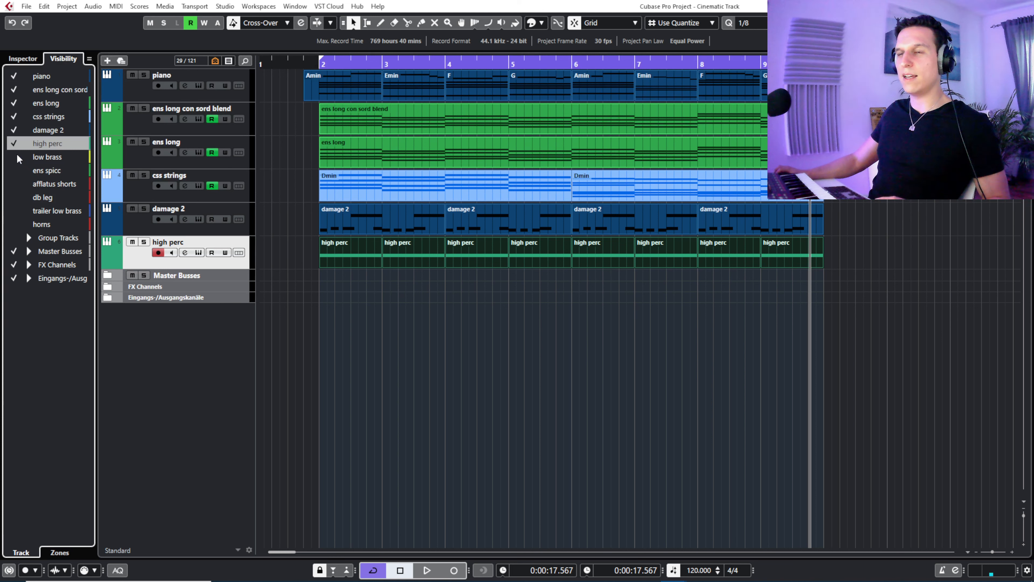
{"action": "left_click", "coordinate": [13, 172]}
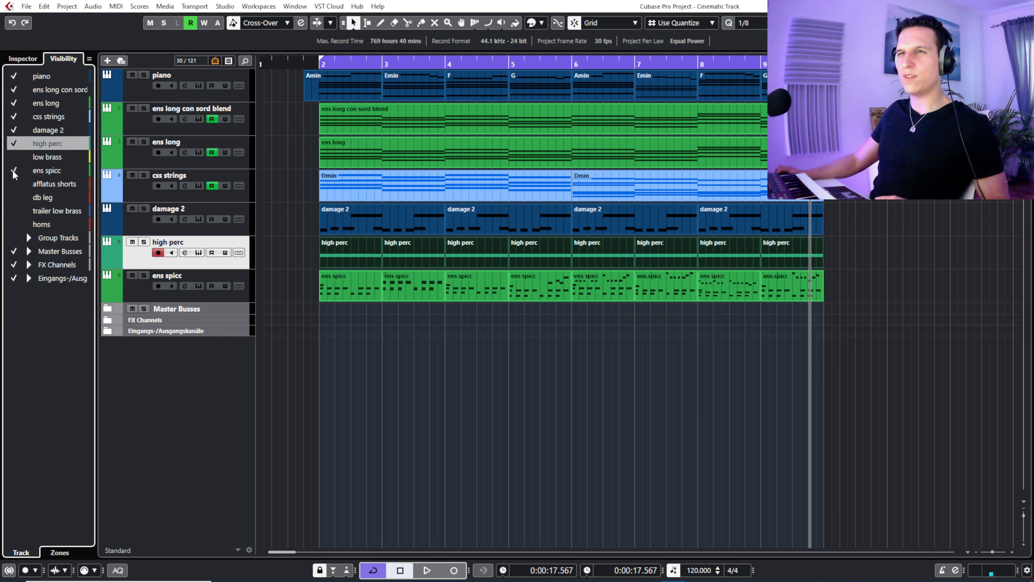
{"action": "left_click", "coordinate": [13, 186]}
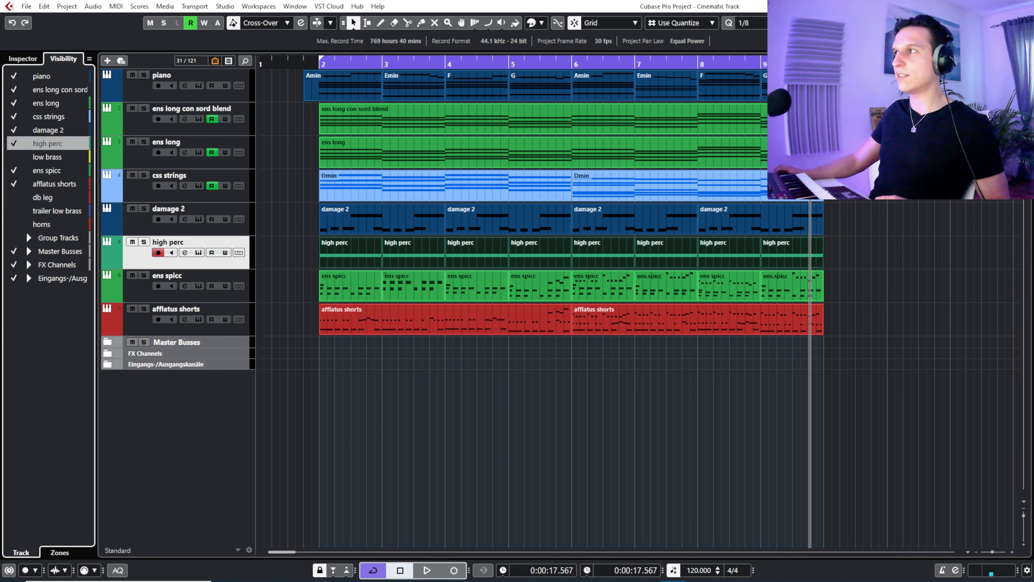
- Open the ens spicc track's instrument to view its Short Spiccato patch, and move its window below the ens spicc track
{"action": "left_click", "coordinate": [27, 57]}
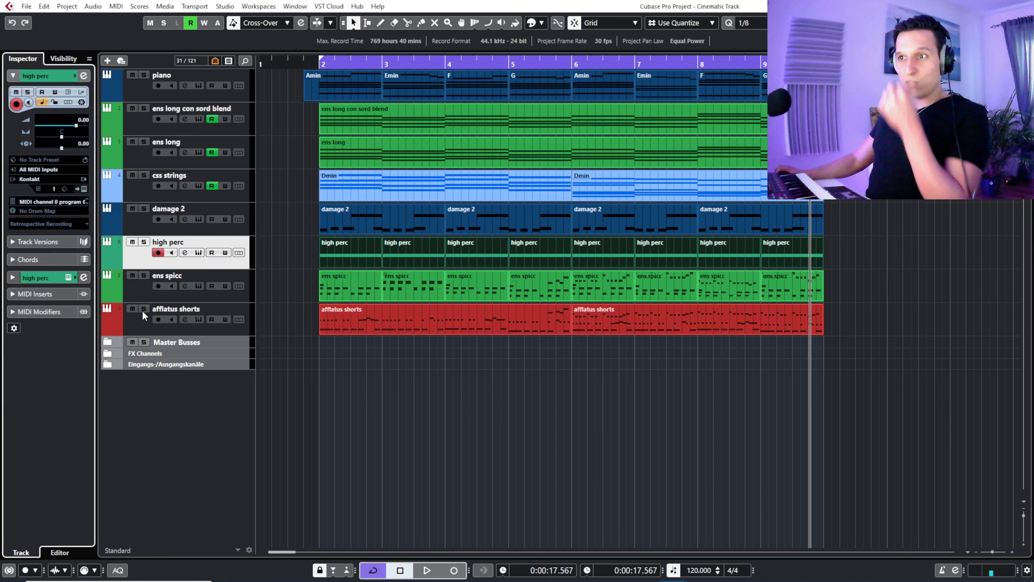
{"action": "left_click", "coordinate": [198, 286]}
{"action": "left_click", "coordinate": [198, 286]}
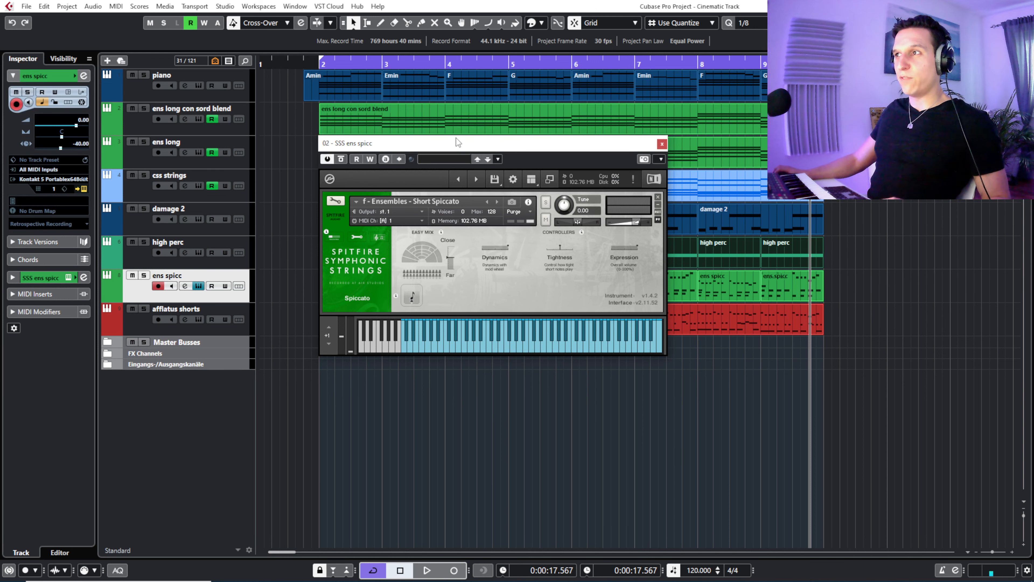
{"action": "left_click_drag", "start_coordinate": [456, 138], "coordinate": [443, 318]}
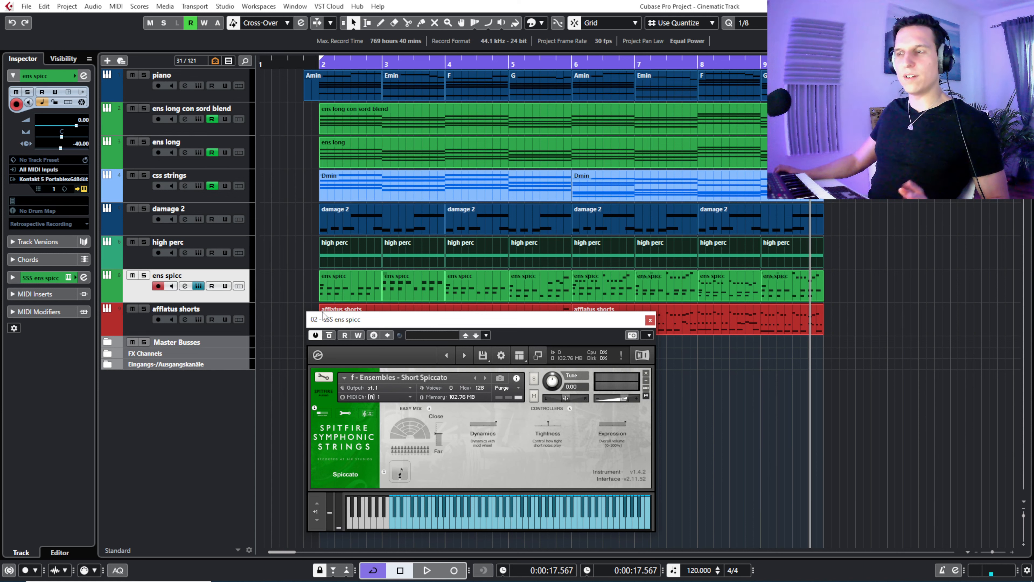
- Solo ens spicc and play it from just before bar 2, select all its parts, close the instrument window and stop playback
{"action": "left_click", "coordinate": [144, 276]}
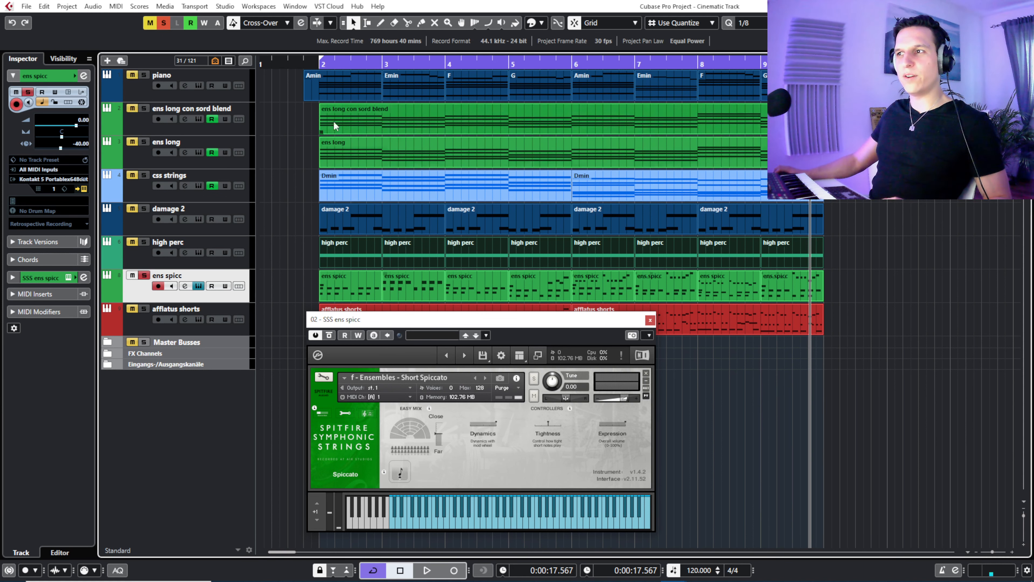
{"action": "left_click", "coordinate": [304, 63]}
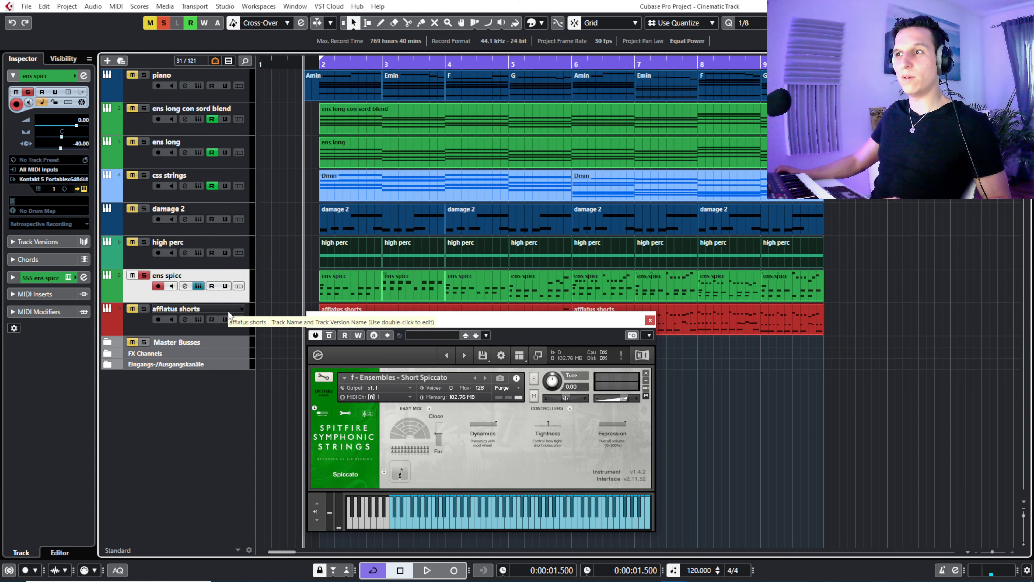
{"action": "key", "text": "space"}
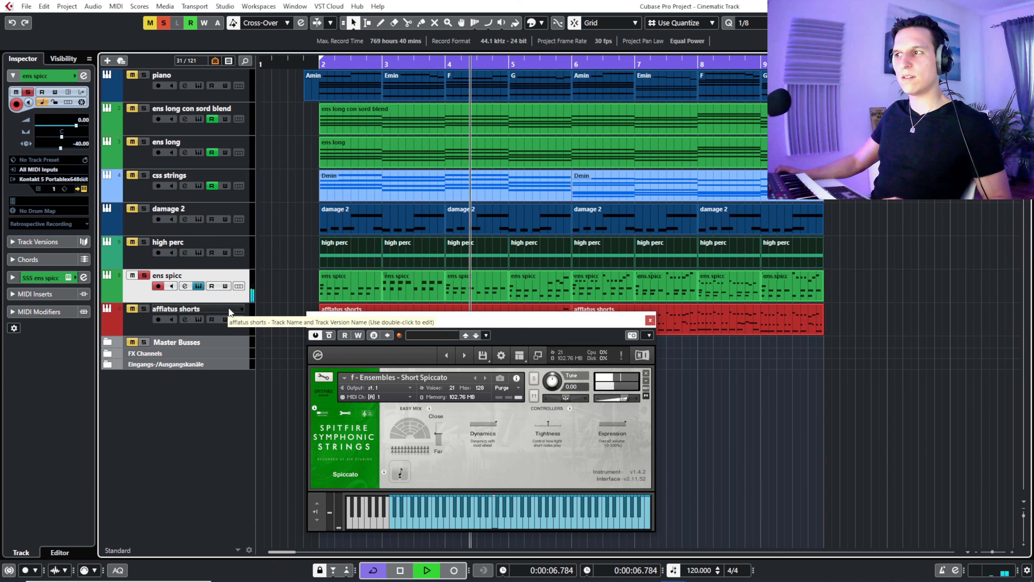
{"action": "left_click_drag", "start_coordinate": [307, 281], "coordinate": [828, 289]}
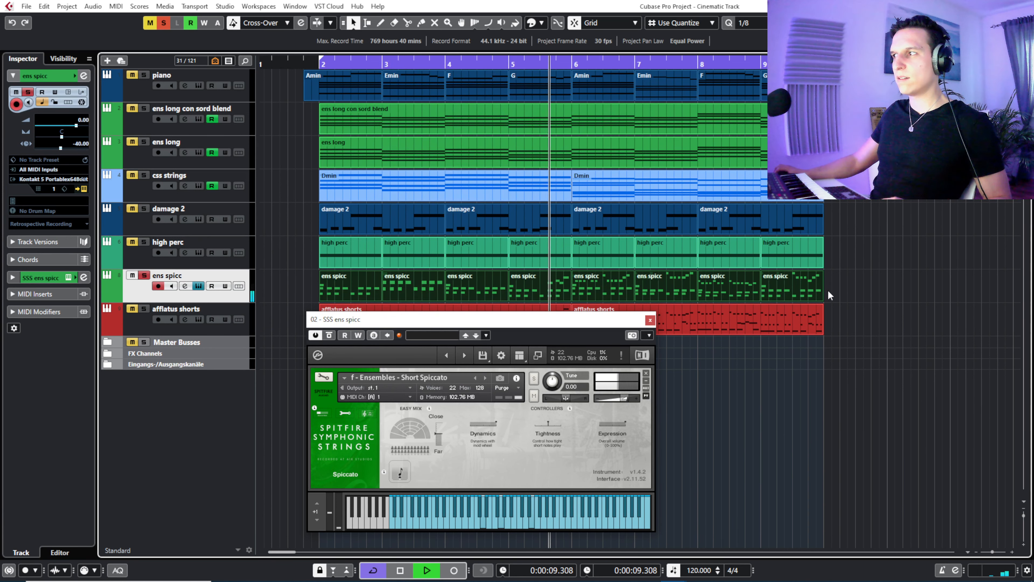
{"action": "left_click", "coordinate": [650, 320]}
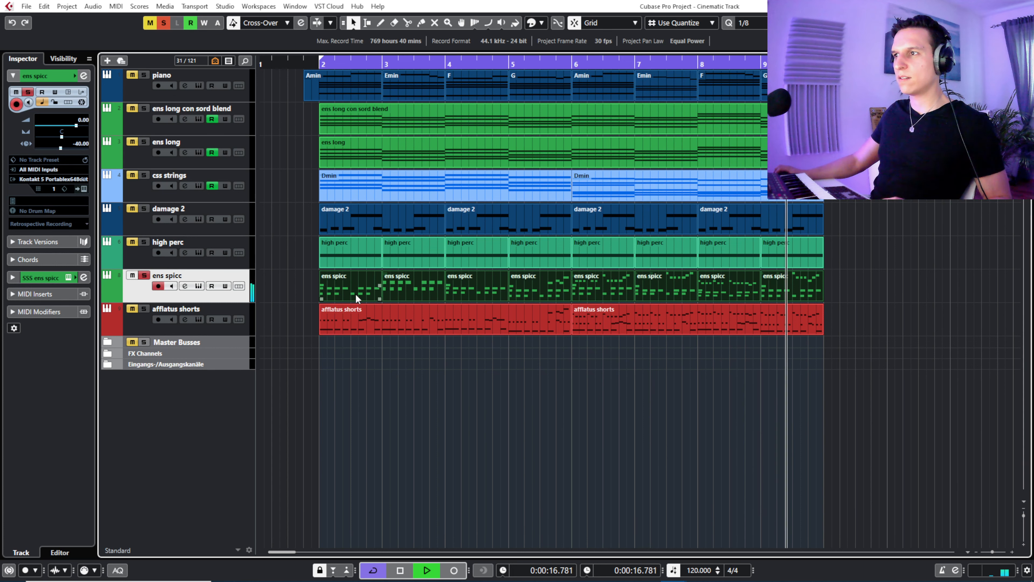
{"action": "key", "text": "space"}
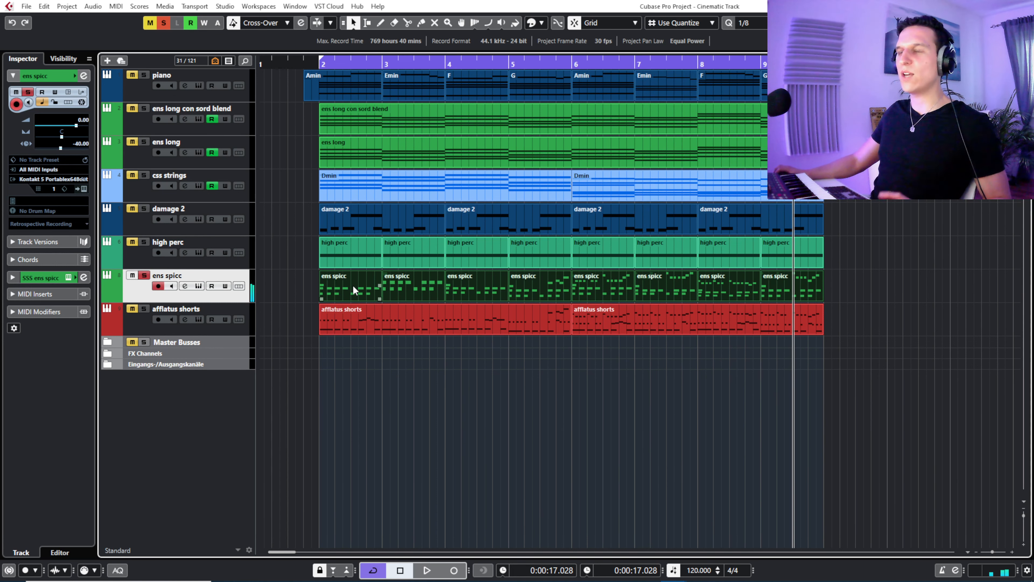
- Open all ens spicc parts in the Key Editor and play them from bar 2
{"action": "double_click", "coordinate": [352, 284]}
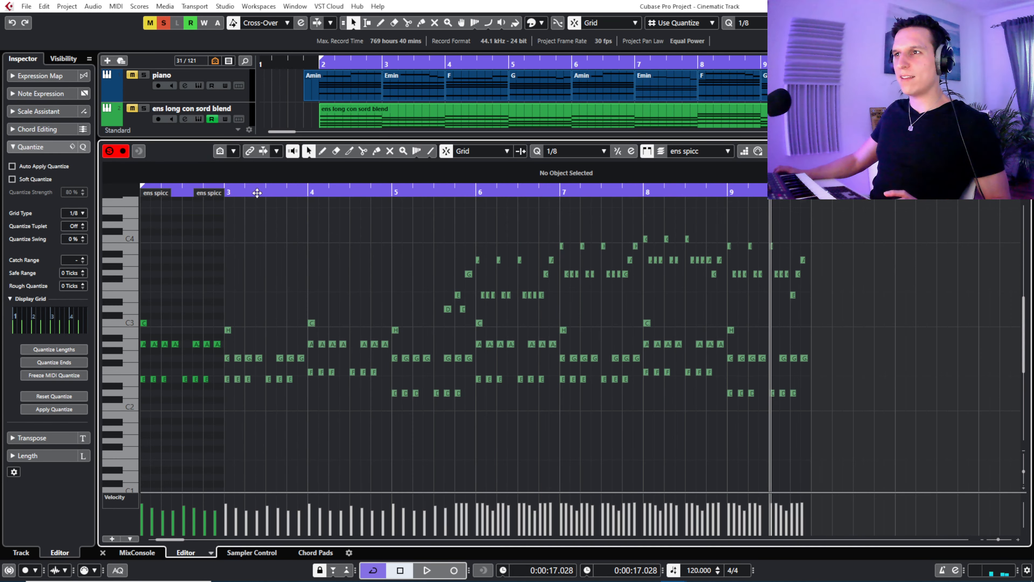
{"action": "left_click_drag", "start_coordinate": [257, 192], "coordinate": [200, 211]}
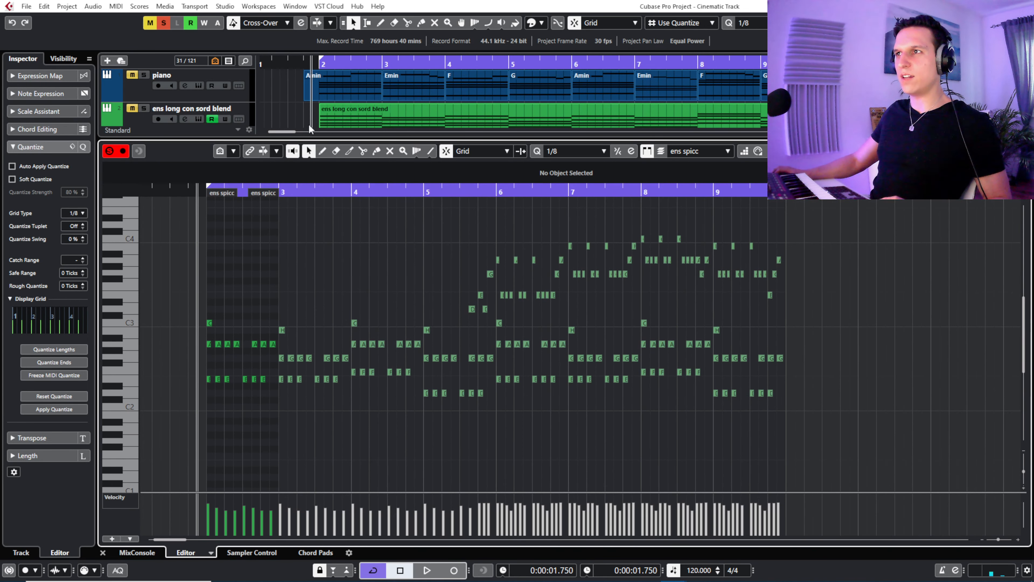
{"action": "left_click_drag", "start_coordinate": [202, 189], "coordinate": [206, 192]}
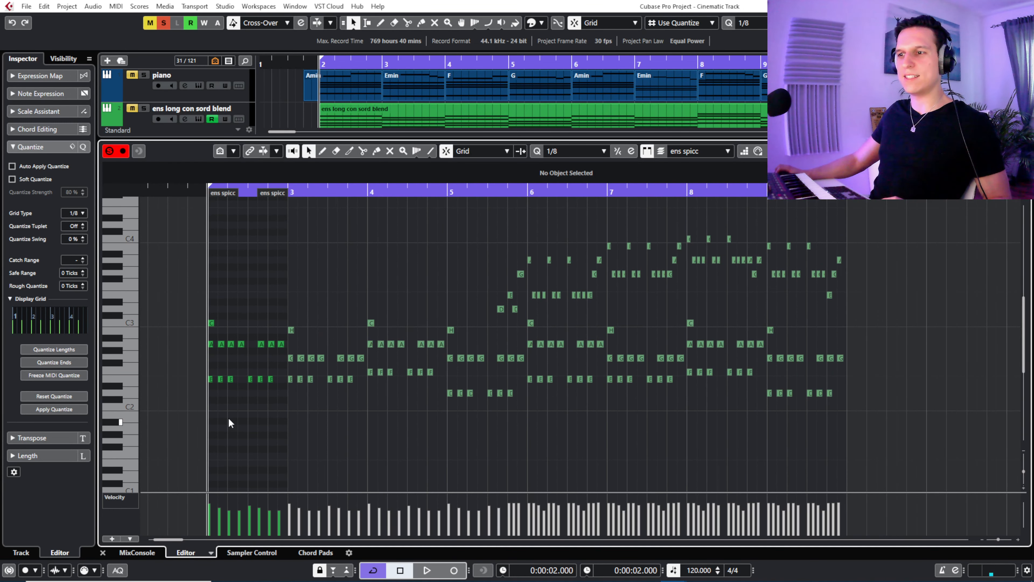
{"action": "key", "text": "space"}
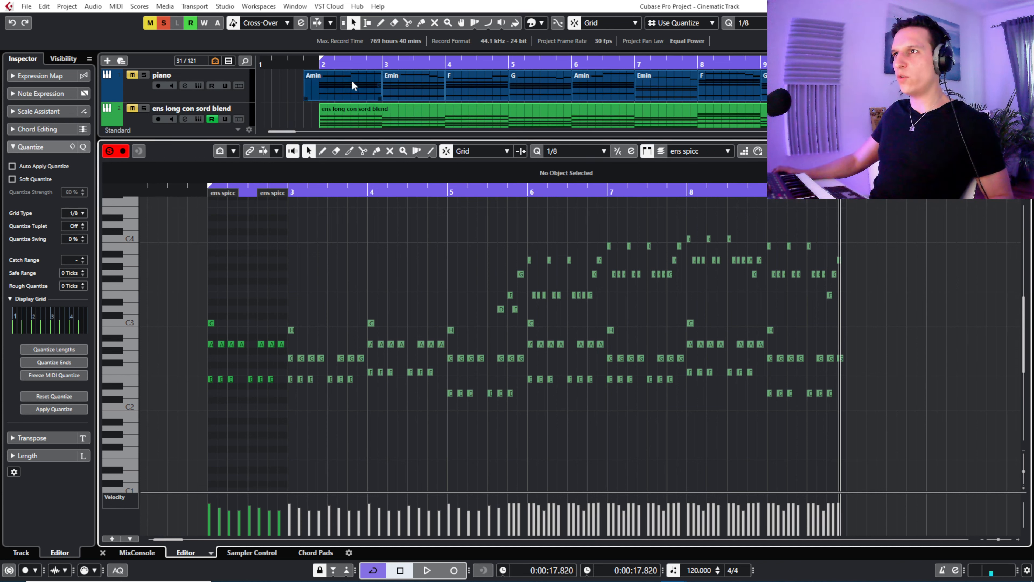
- Show the piano parts together with the ens spicc notes in the editor, briefly adding and removing the ens long con sord blend part
{"action": "left_click_drag", "start_coordinate": [286, 82], "coordinate": [799, 85]}
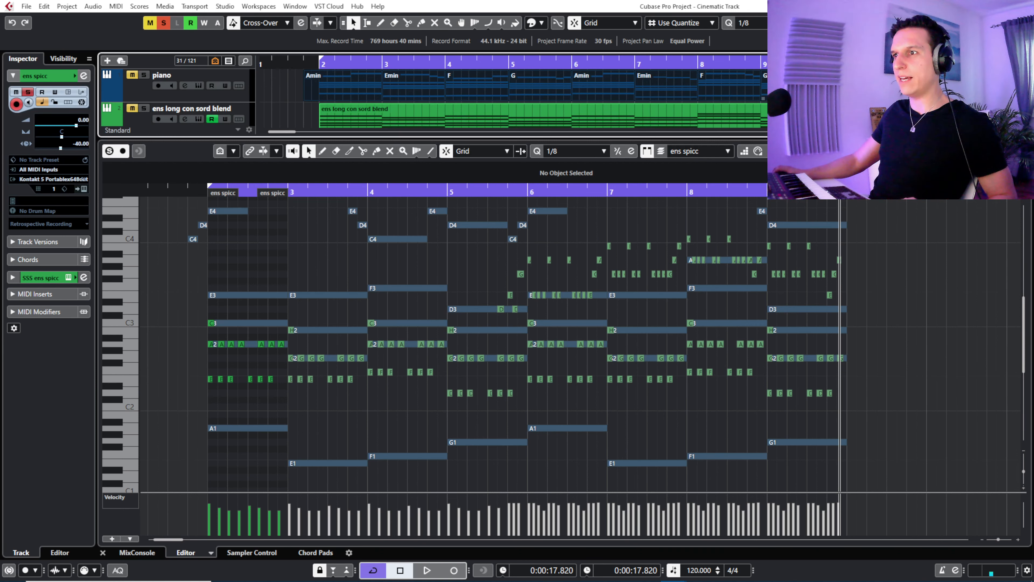
{"action": "left_click", "coordinate": [341, 123], "text": "shift"}
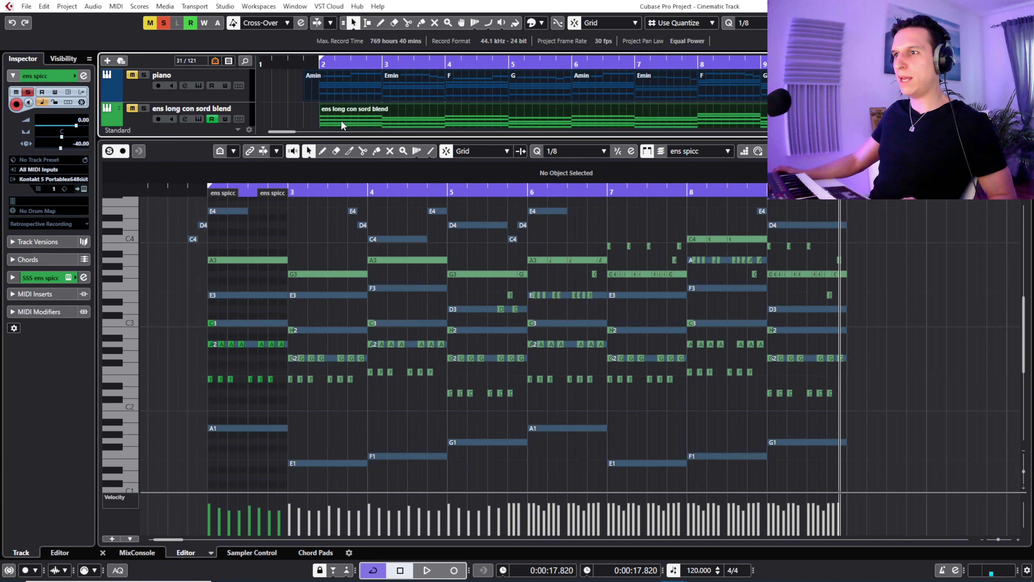
{"action": "left_click", "coordinate": [344, 116], "text": "shift"}
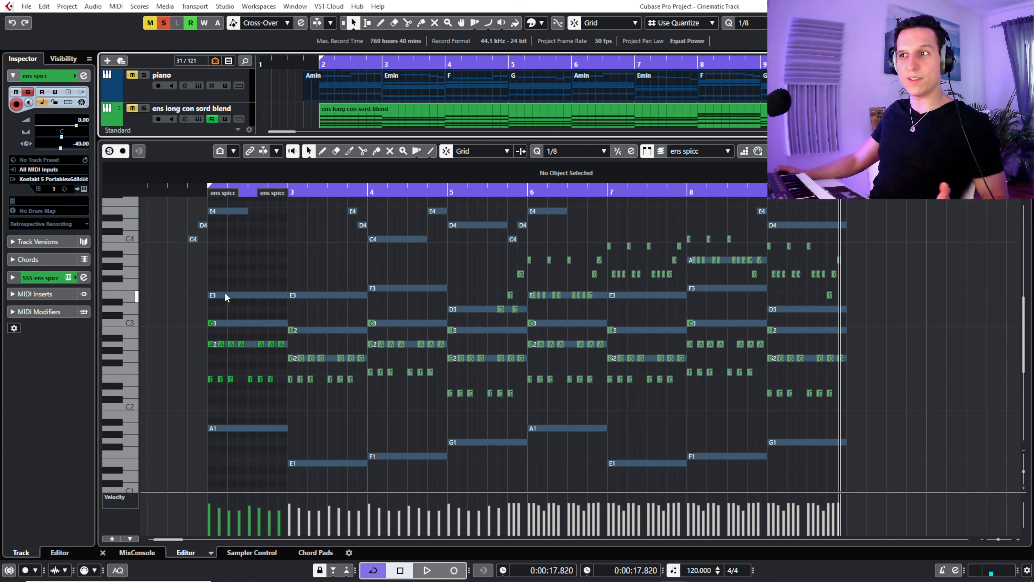
- Check the first E2 note of ens spicc and turn on Edit Active Part Only
{"action": "left_click", "coordinate": [211, 379]}
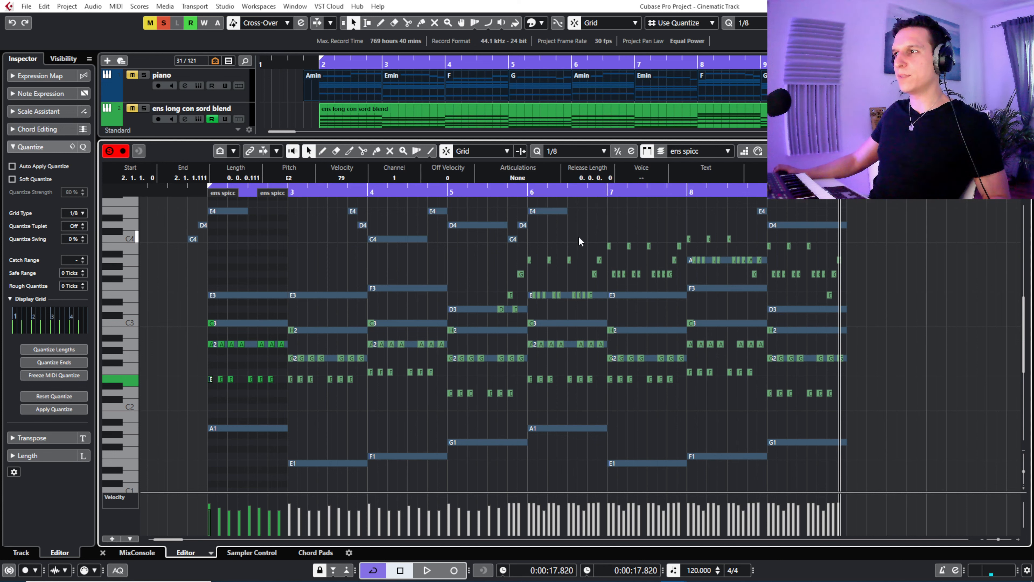
{"action": "key", "text": "ctrl+z"}
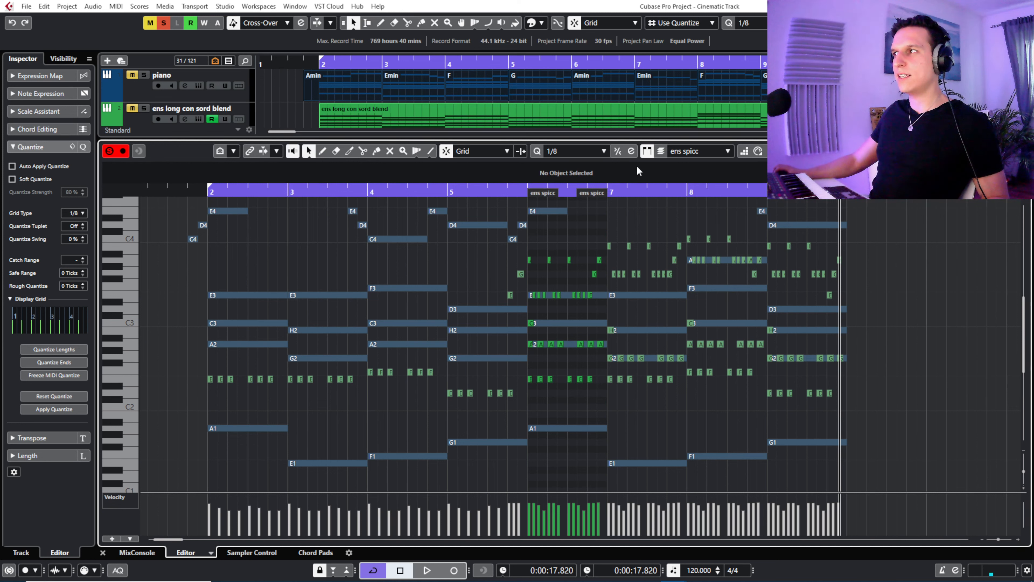
{"action": "left_click", "coordinate": [661, 151]}
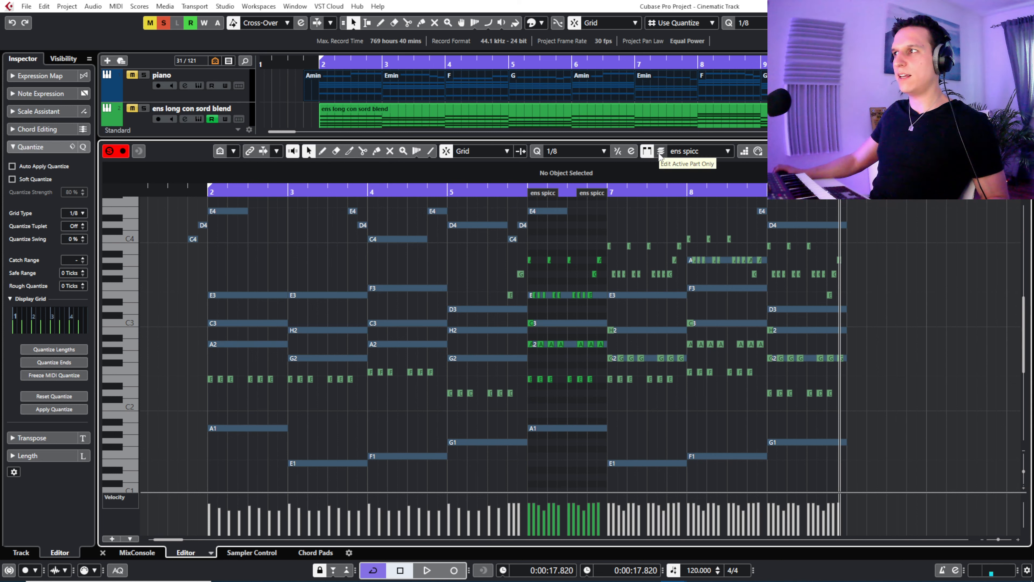
{"action": "left_click", "coordinate": [660, 156]}
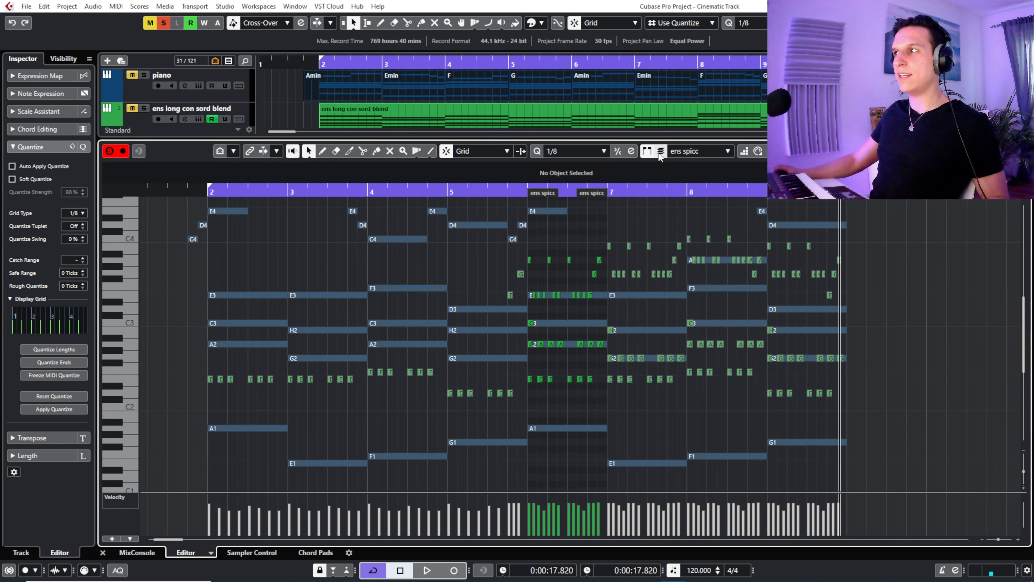
- Select all notes of the ens spicc part in bar 2, single out its C3 note and close the editor
{"action": "left_click", "coordinate": [211, 379]}
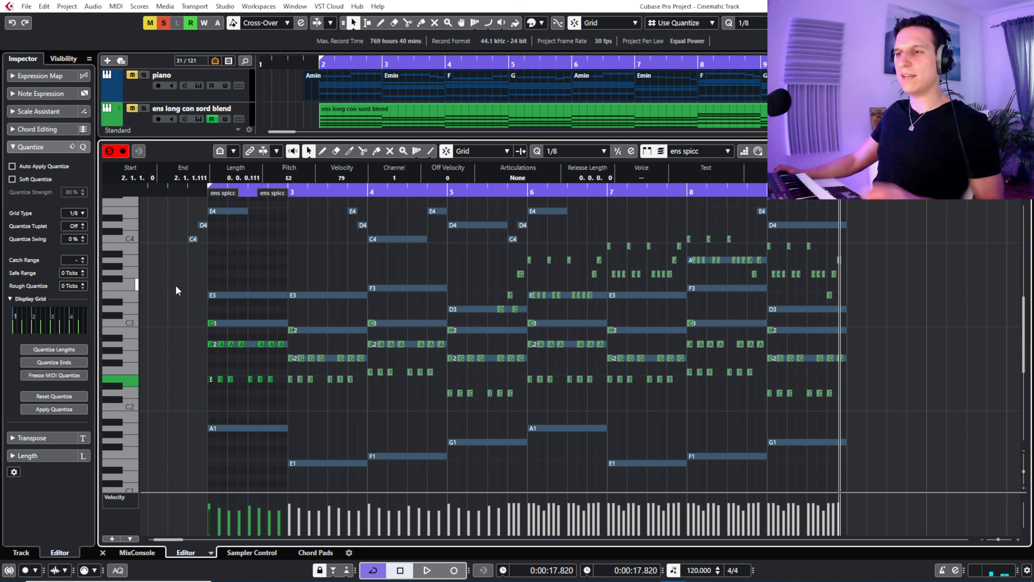
{"action": "left_click_drag", "start_coordinate": [168, 272], "coordinate": [284, 412]}
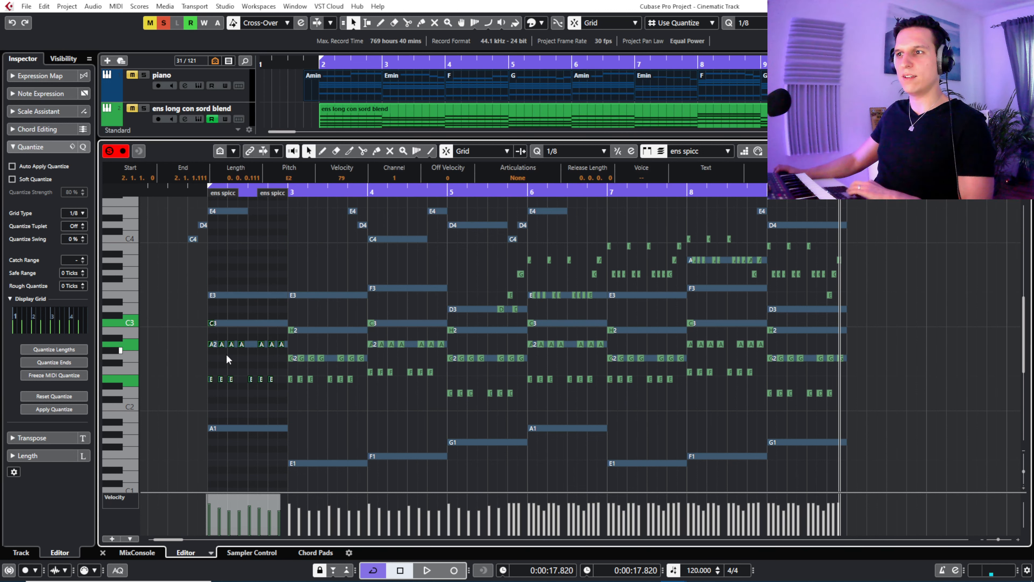
{"action": "left_click", "coordinate": [228, 309]}
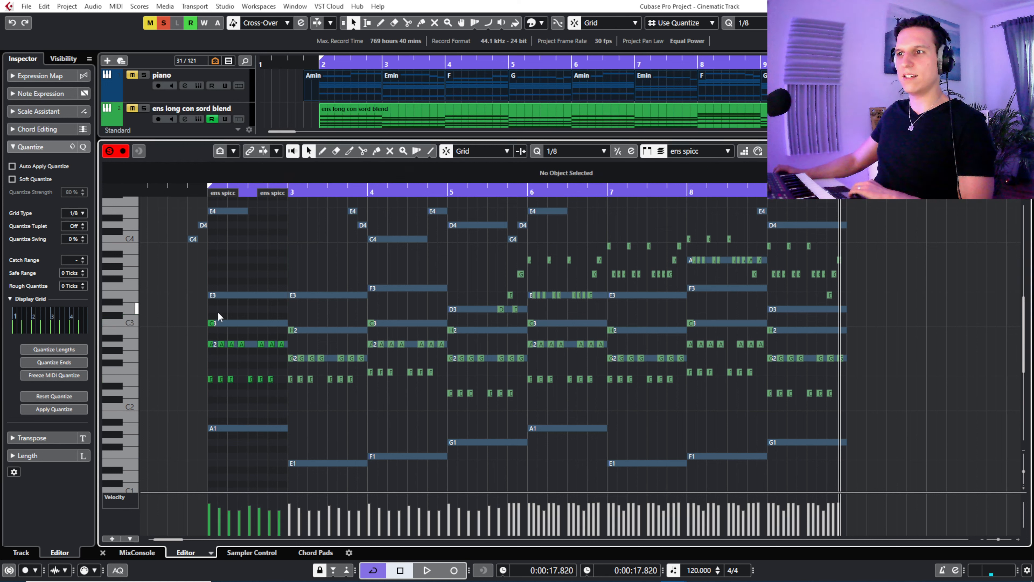
{"action": "left_click", "coordinate": [211, 322]}
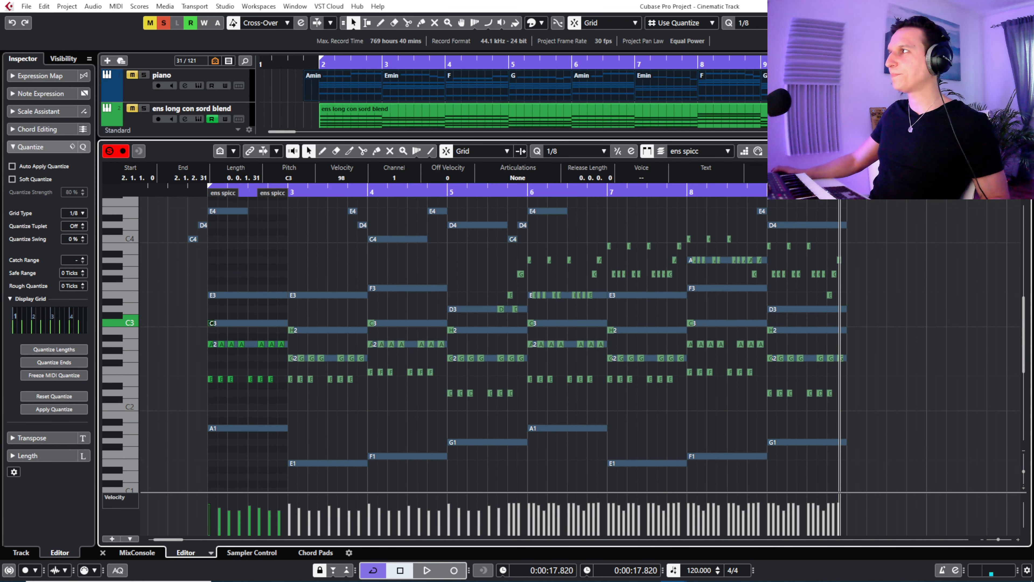
{"action": "key", "text": "Return"}
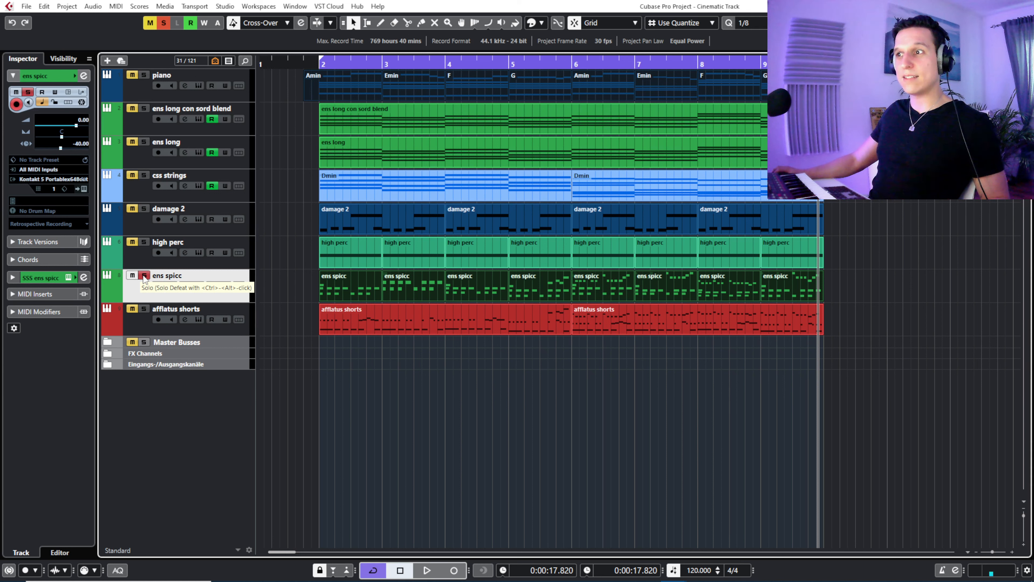
- Place the cursor just before bar 2 and view the afflatus shorts instrument's Roofchase Strings Spicc patch, closing its window after the look
{"action": "left_click", "coordinate": [303, 61]}
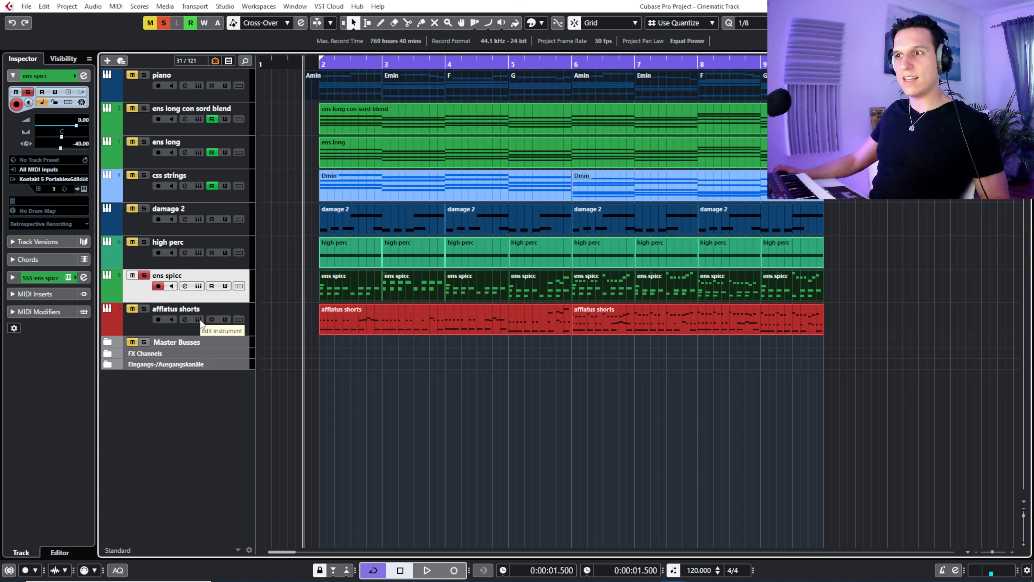
{"action": "left_click", "coordinate": [199, 319]}
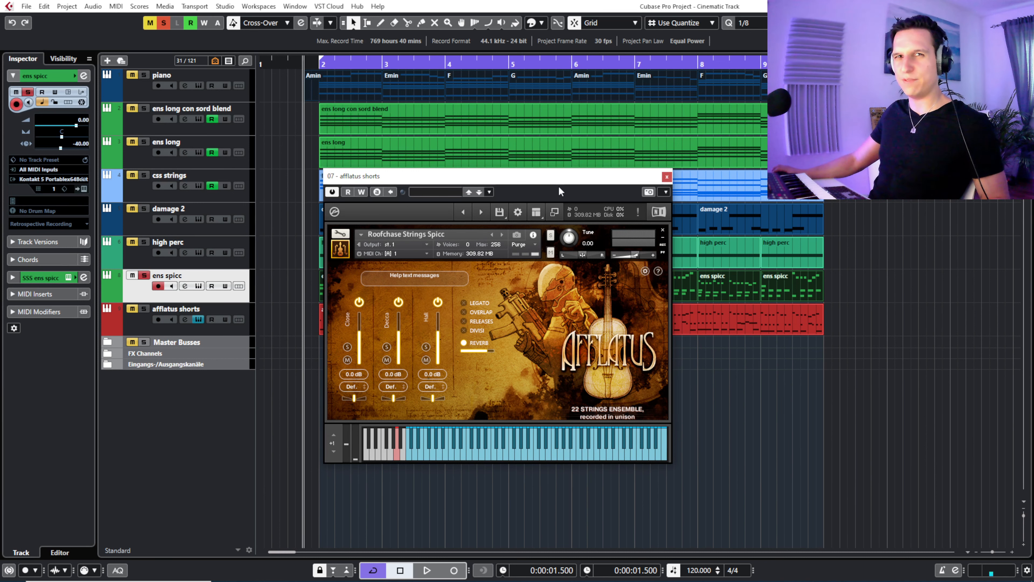
{"action": "left_click", "coordinate": [667, 178]}
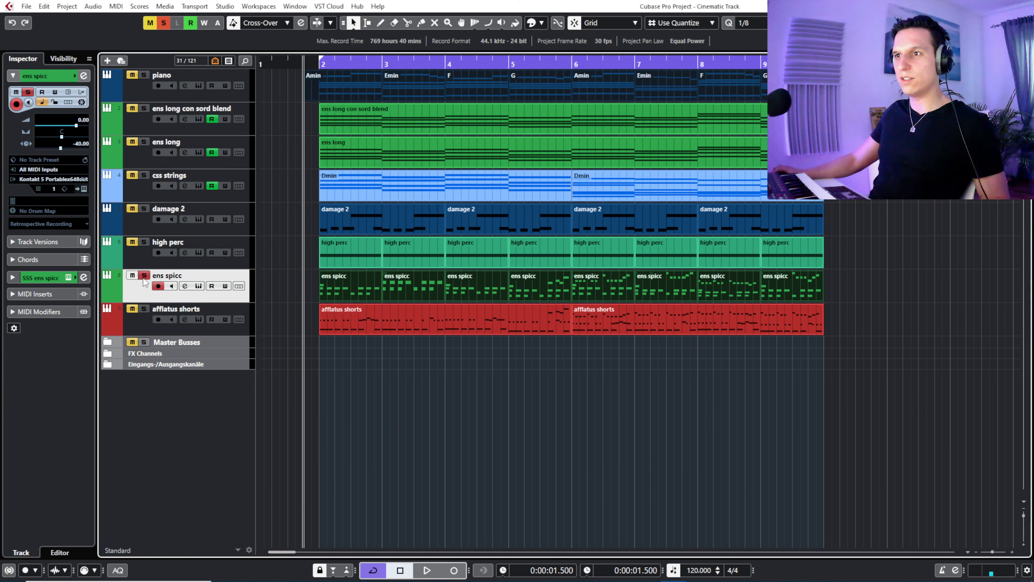
- Switch the solo from ens spicc to afflatus shorts, open both afflatus shorts parts in the Key Editor and play them from just before bar 2
{"action": "left_click", "coordinate": [144, 275]}
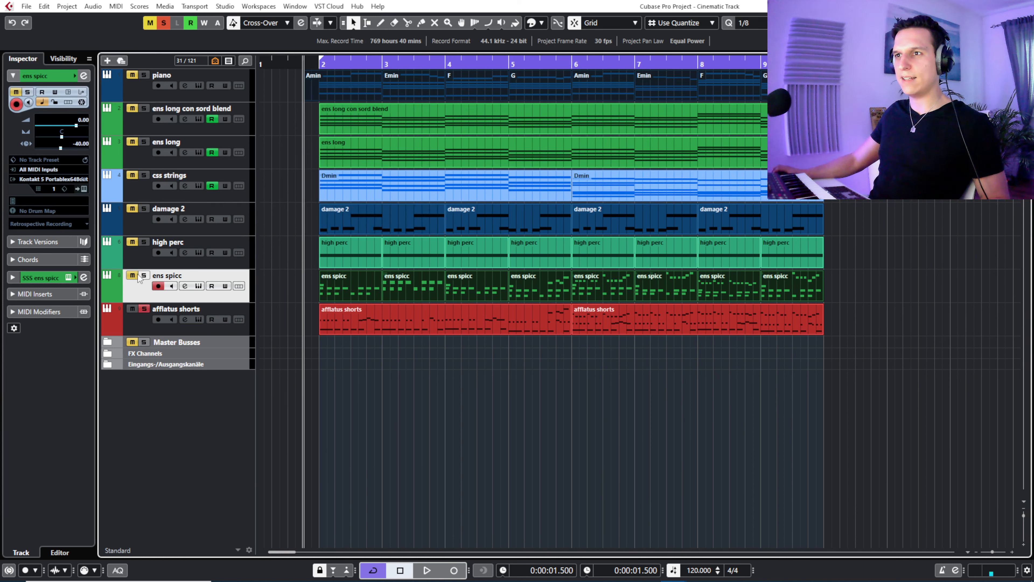
{"action": "left_click_drag", "start_coordinate": [308, 308], "coordinate": [647, 323]}
{"action": "double_click", "coordinate": [647, 324]}
{"action": "left_click_drag", "start_coordinate": [213, 189], "coordinate": [159, 216]}
{"action": "key", "text": "space"}
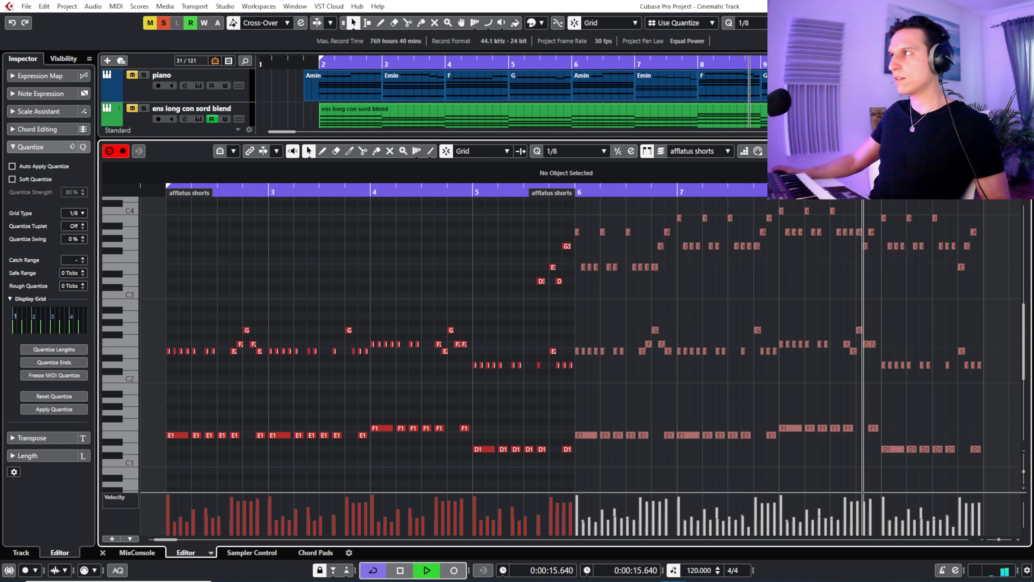
{"action": "key", "text": "space"}
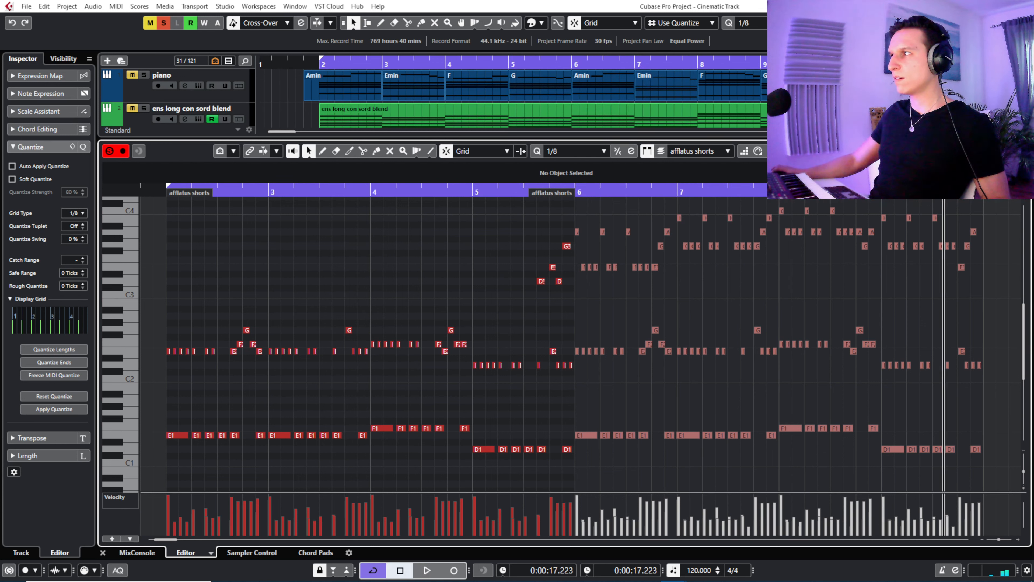
- Compare the ens spicc and afflatus shorts parts together in the Key Editor, pick the G2 afflatus note in bar 2, and close the editor
{"action": "key", "text": "Return"}
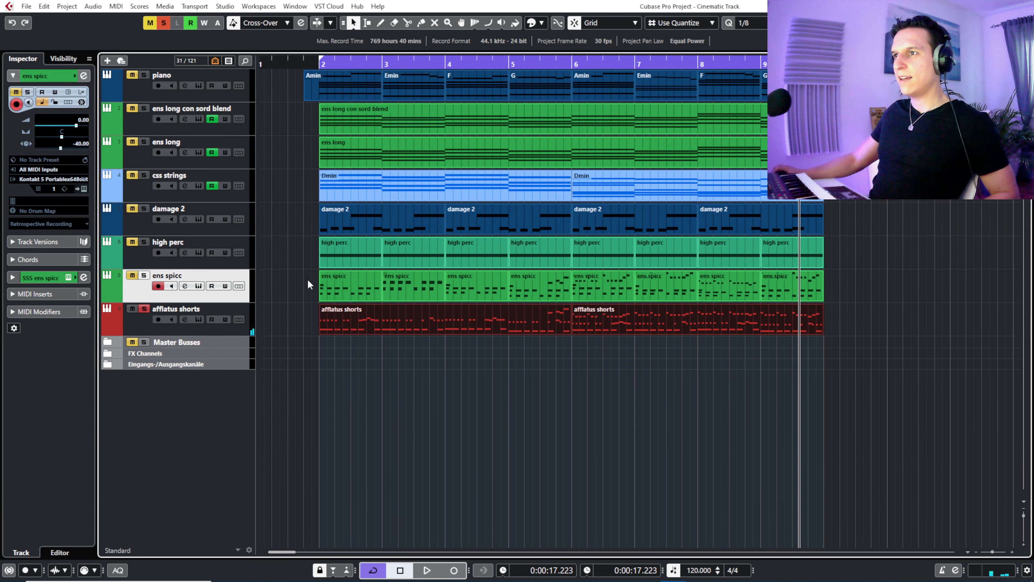
{"action": "left_click_drag", "start_coordinate": [307, 279], "coordinate": [808, 283]}
{"action": "key", "text": "Return"}
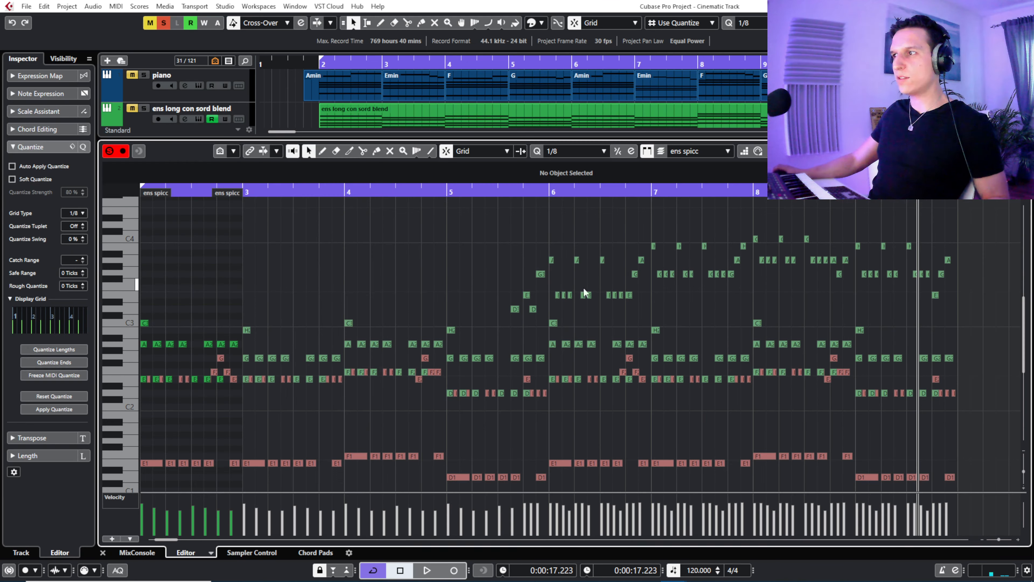
{"action": "left_click_drag", "start_coordinate": [253, 190], "coordinate": [188, 202]}
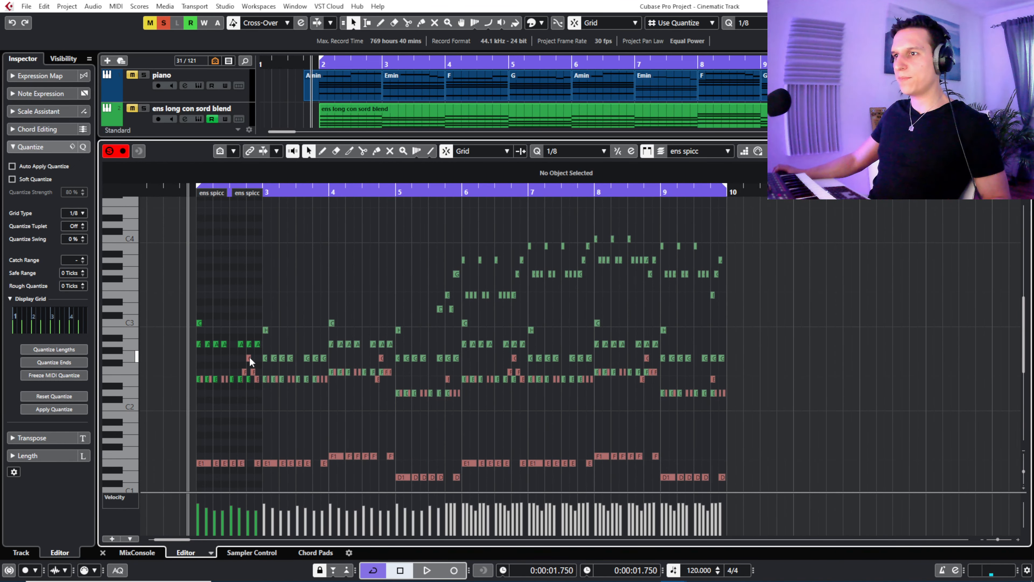
{"action": "left_click", "coordinate": [249, 358]}
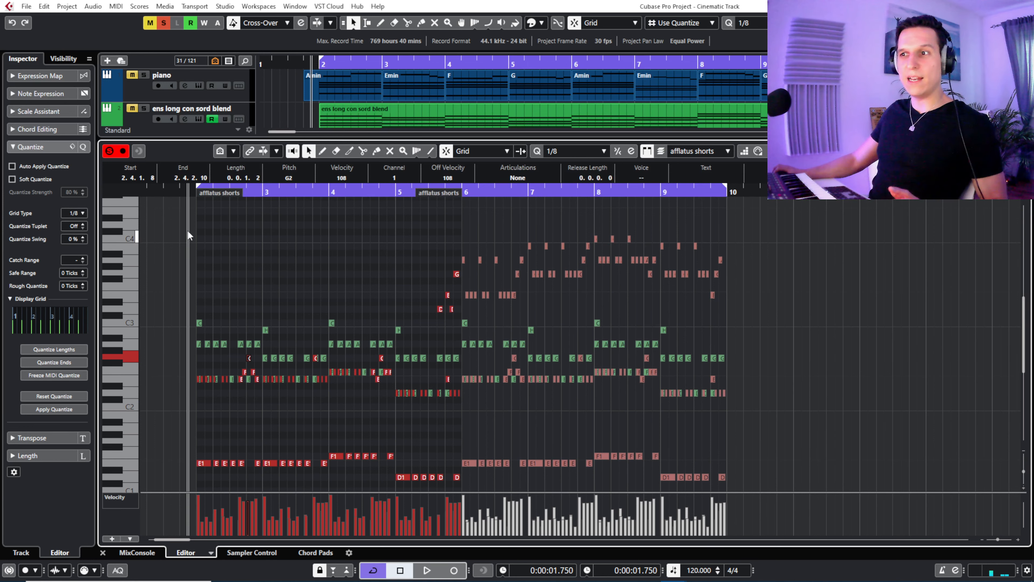
{"action": "left_click_drag", "start_coordinate": [192, 189], "coordinate": [191, 195]}
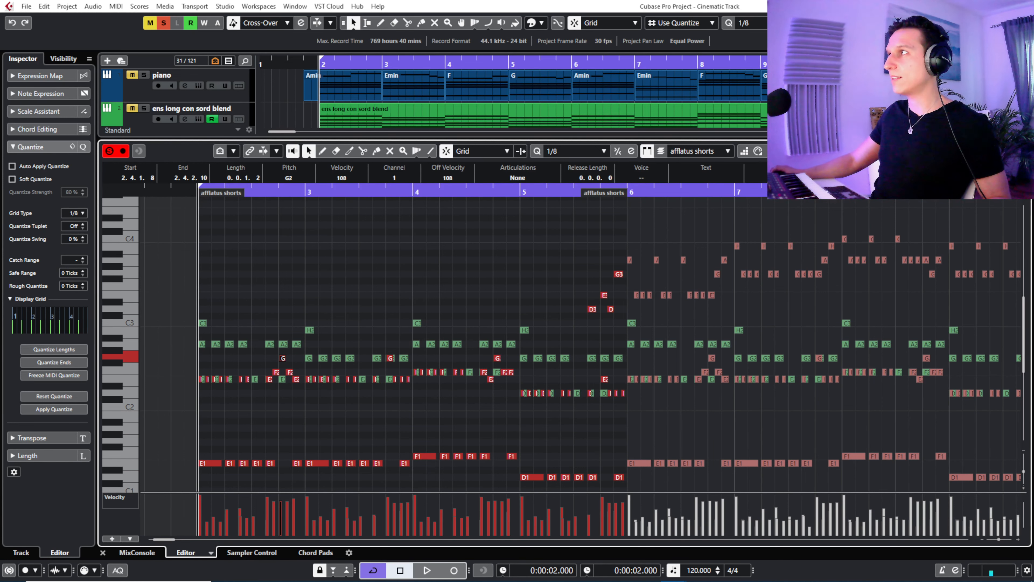
{"action": "key", "text": "Return"}
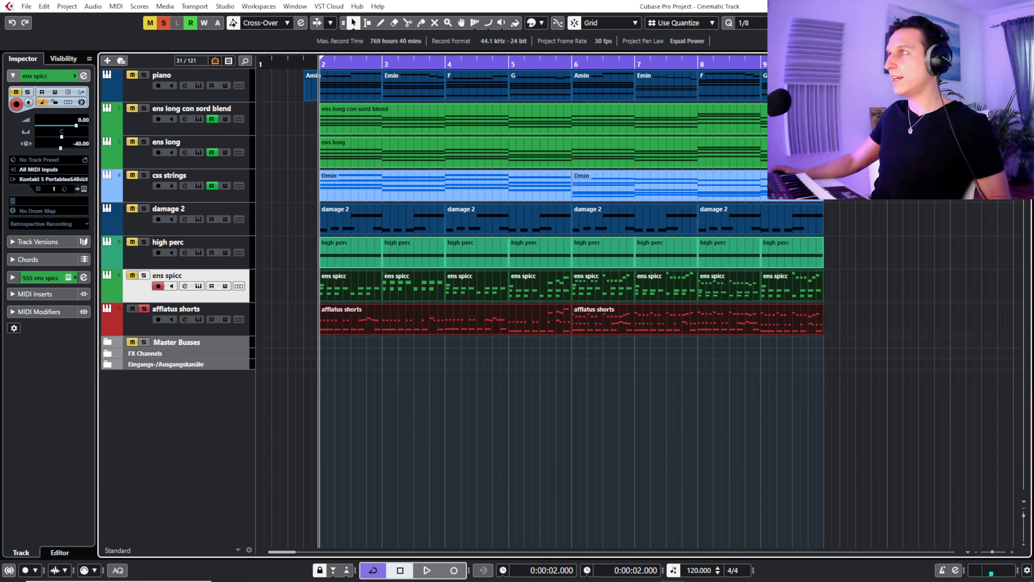
- Solo ens spicc alongside afflatus shorts, play both from bar 2 and stop playback near the end of bar 9
{"action": "left_click", "coordinate": [144, 275]}
{"action": "key", "text": "space"}
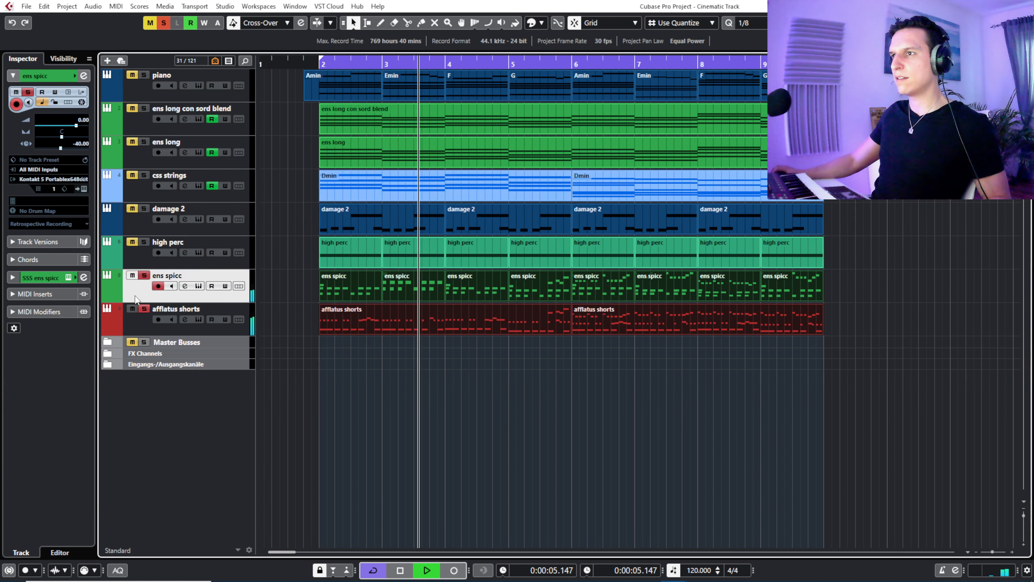
{"action": "left_click", "coordinate": [130, 309]}
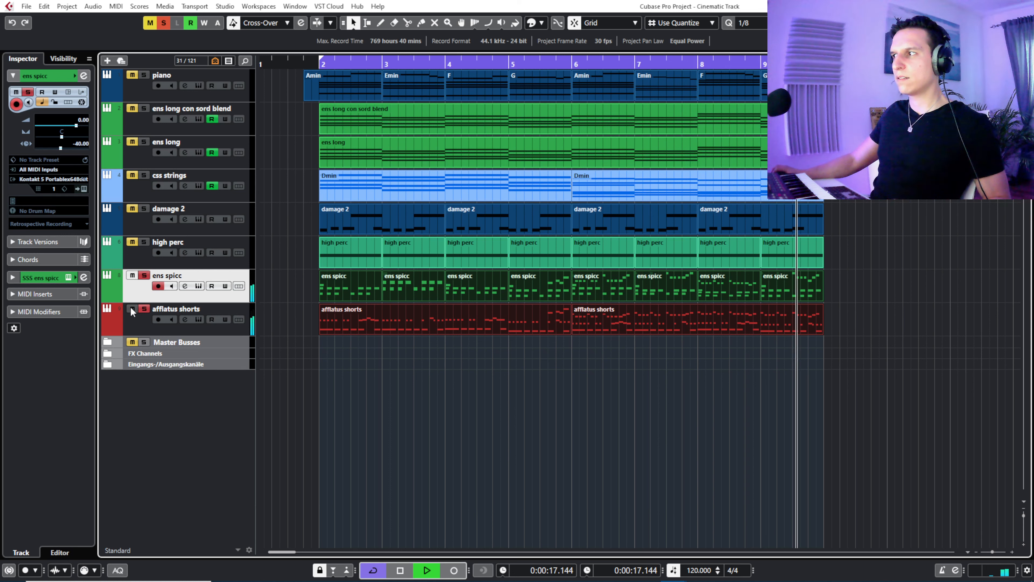
{"action": "key", "text": "space"}
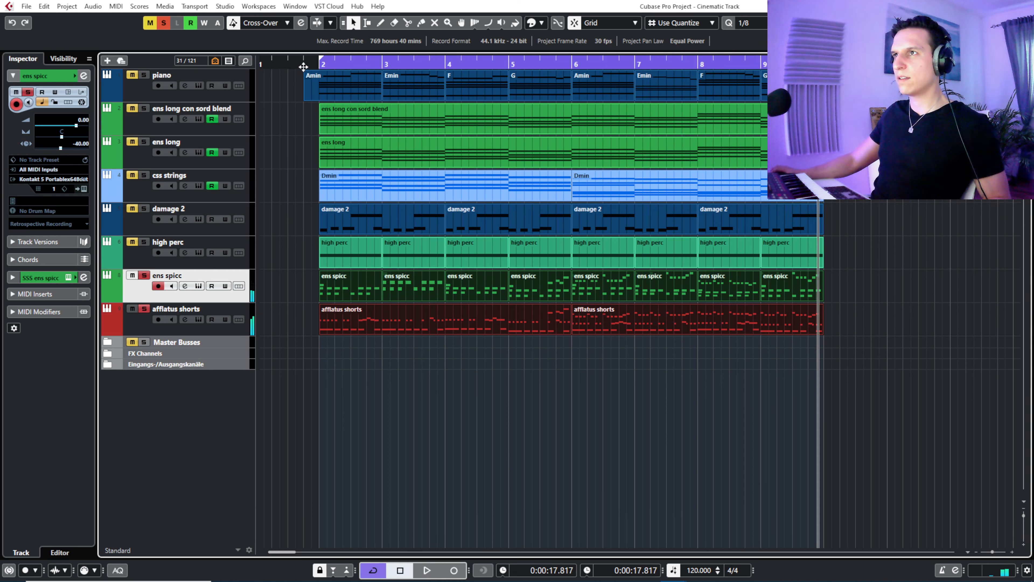
- Clear the current solos, solo every layer from piano through afflatus shorts, and play them together from just before bar 2
{"action": "left_click", "coordinate": [303, 66]}
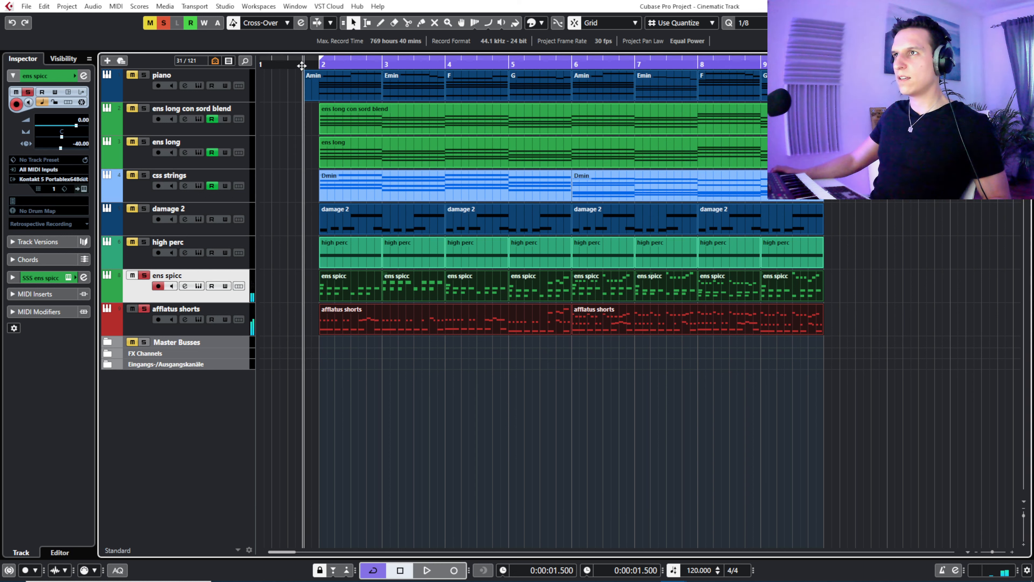
{"action": "left_click", "coordinate": [163, 23]}
{"action": "left_click", "coordinate": [144, 75]}
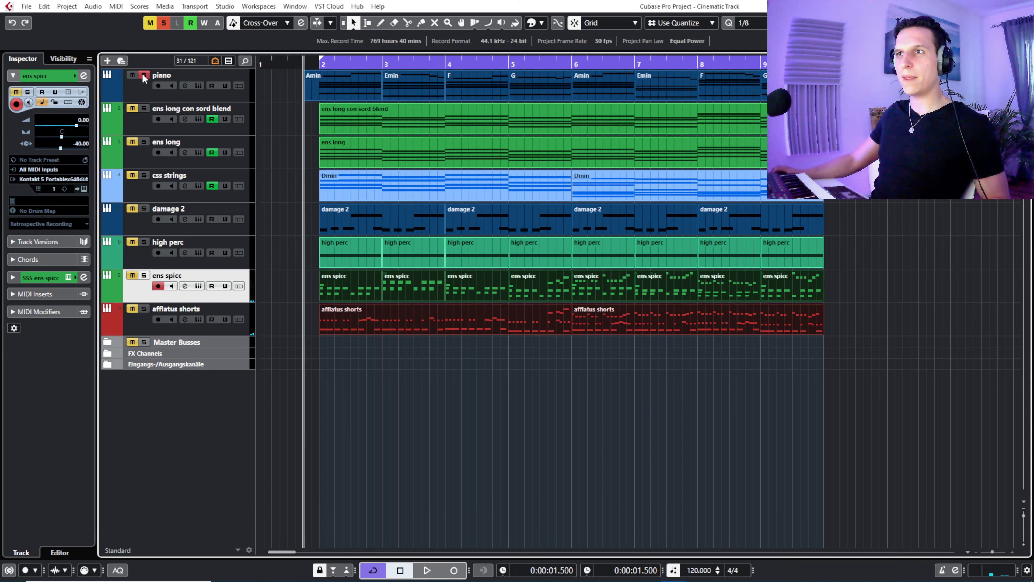
{"action": "left_click", "coordinate": [144, 108]}
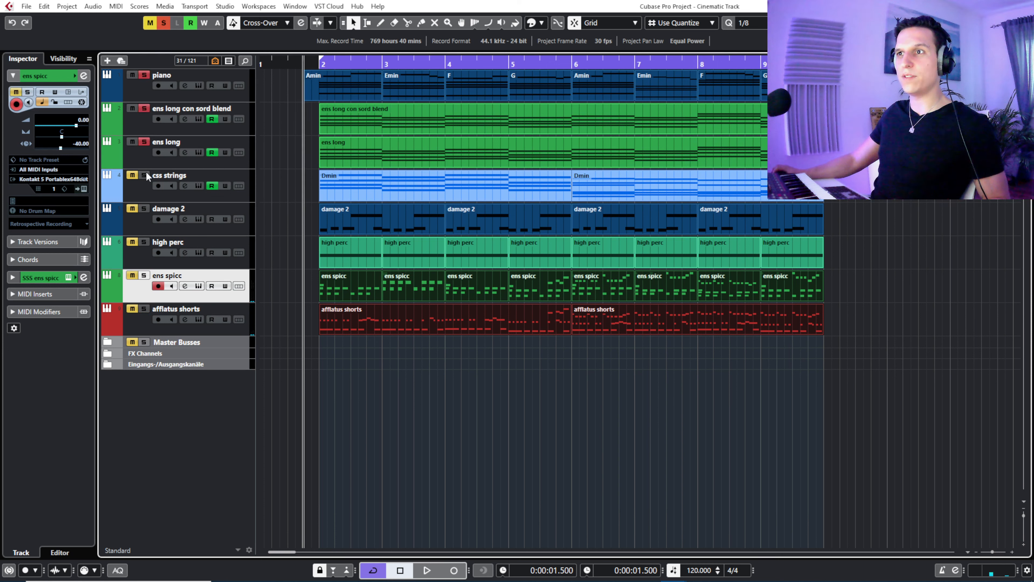
{"action": "left_click", "coordinate": [144, 276]}
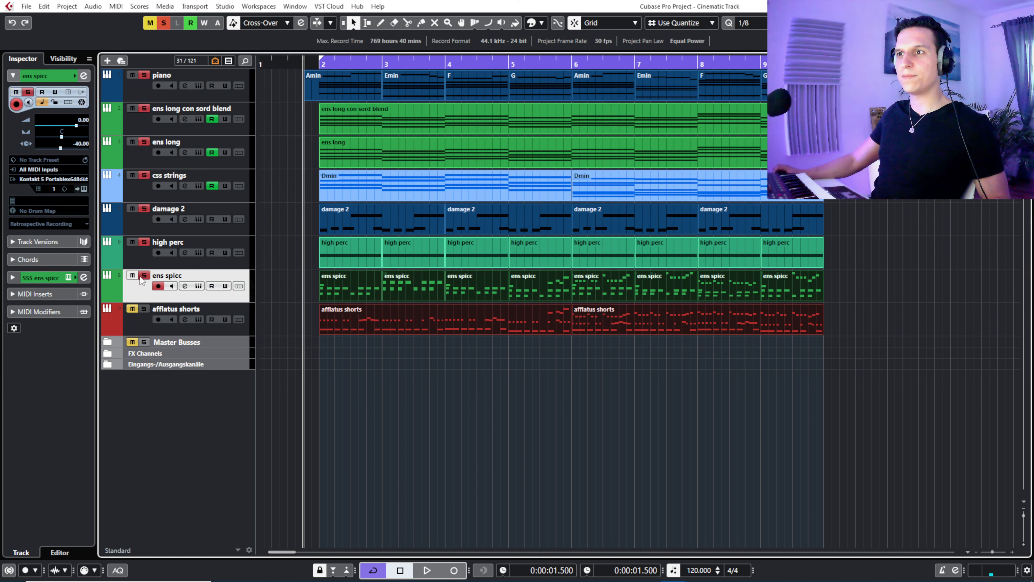
{"action": "key", "text": "space"}
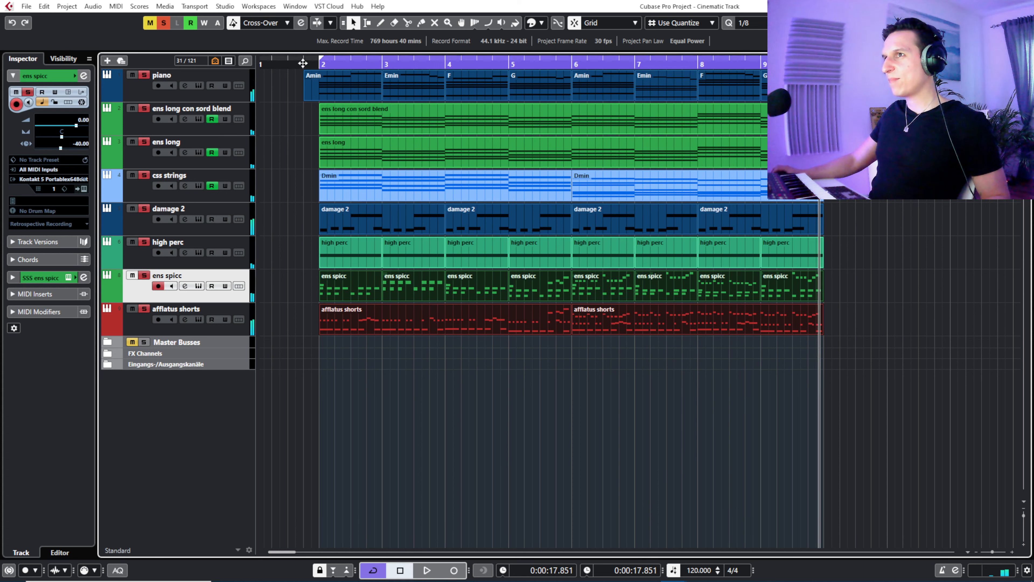
{"action": "left_click", "coordinate": [304, 63]}
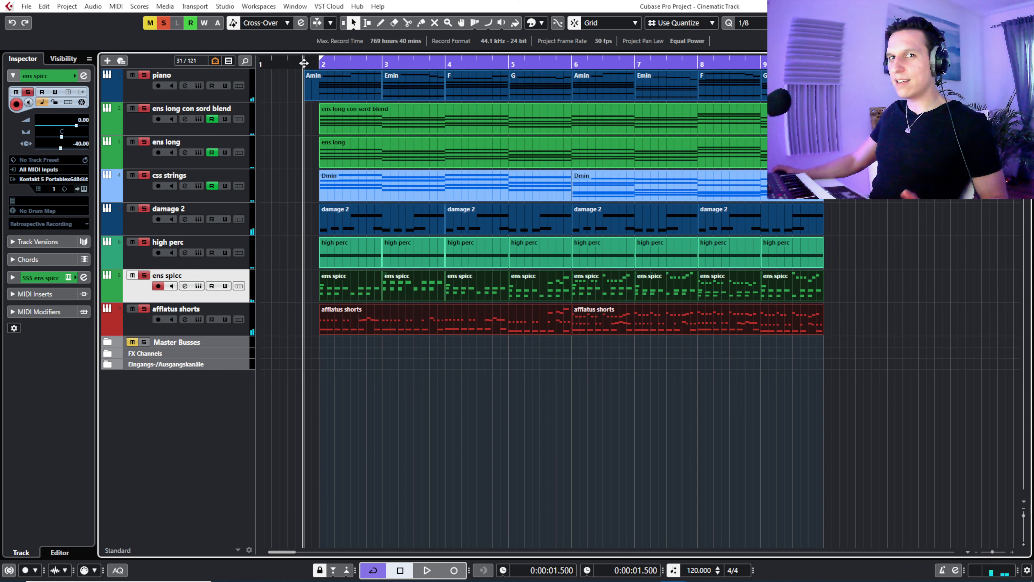
- Make the hidden db leg track visible and solo it together with the other layers
{"action": "left_click", "coordinate": [143, 318]}
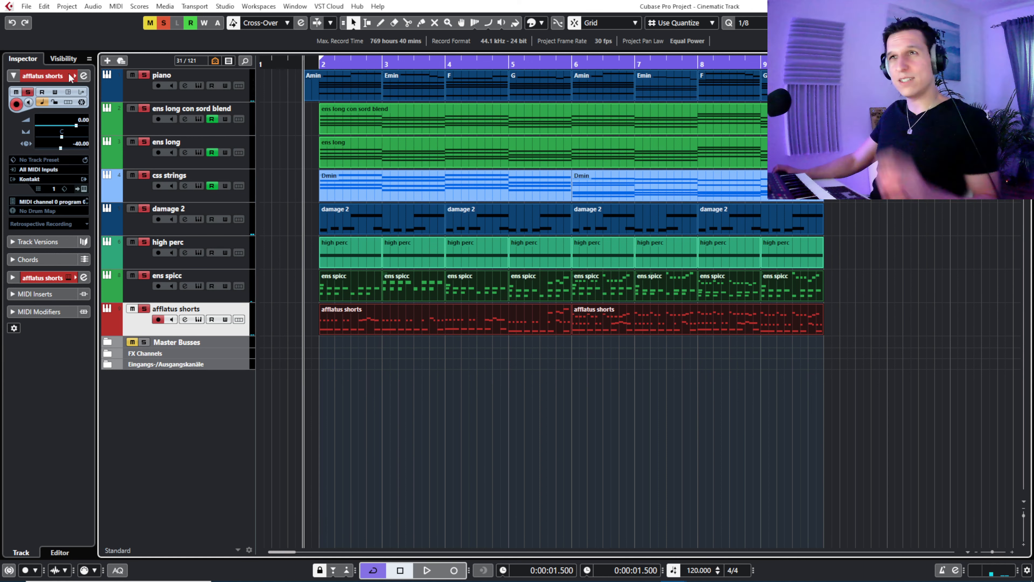
{"action": "left_click", "coordinate": [63, 58]}
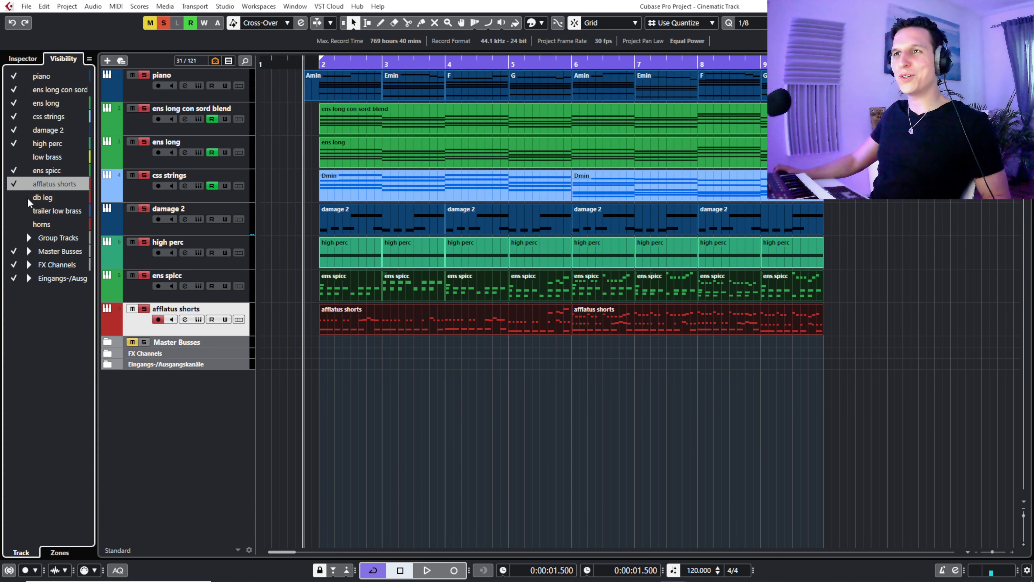
{"action": "left_click", "coordinate": [14, 195]}
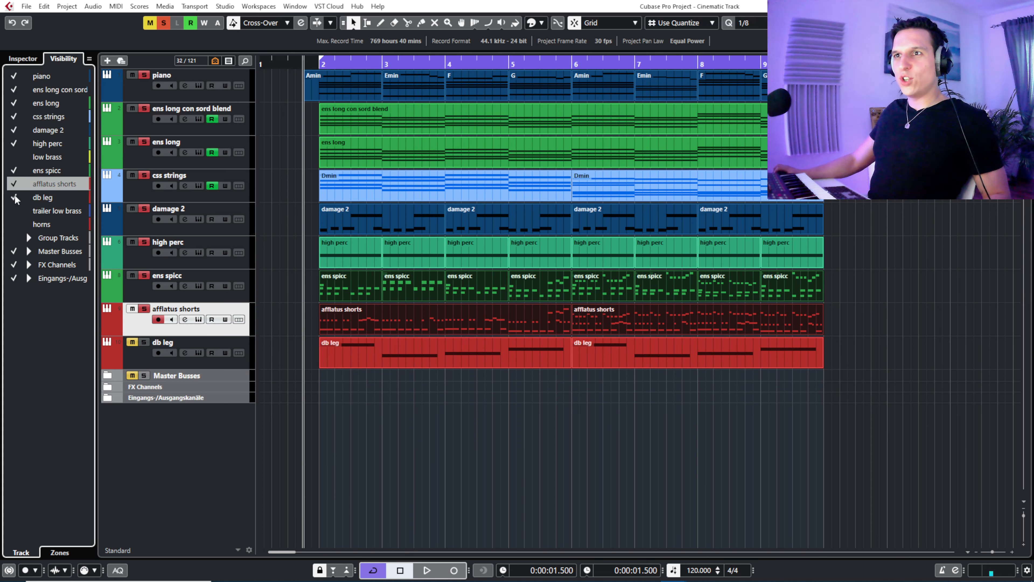
{"action": "left_click", "coordinate": [132, 342]}
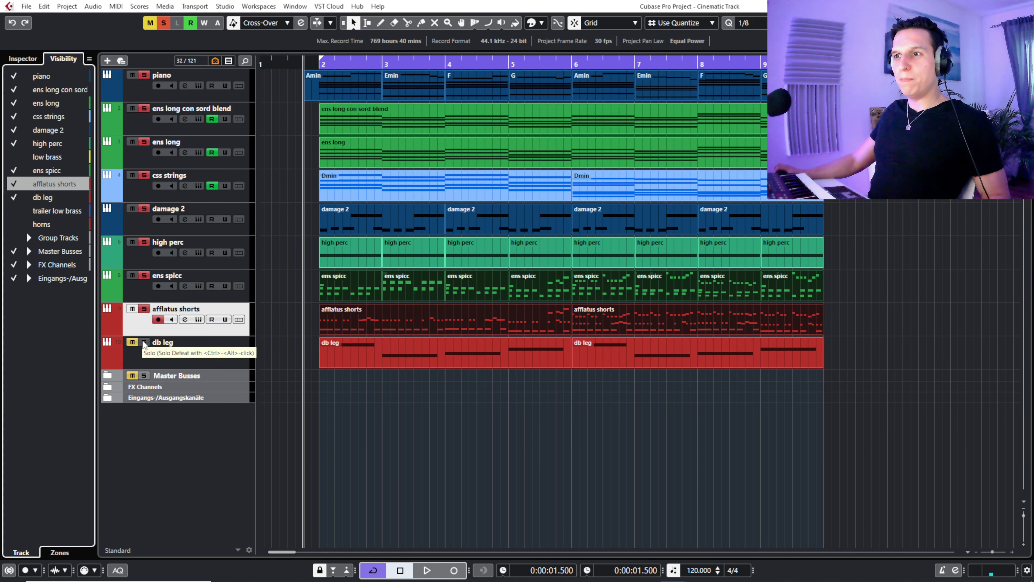
{"action": "left_click", "coordinate": [143, 342]}
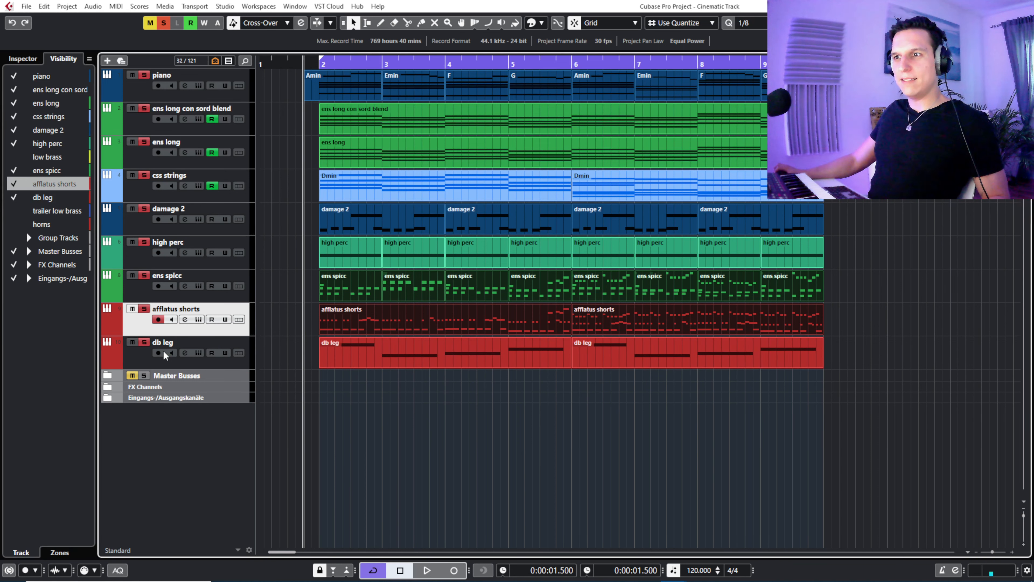
- View the db leg track's Cinematic Strings Basses instrument and move its window clear of the arrangement's first bars
{"action": "left_click", "coordinate": [23, 60]}
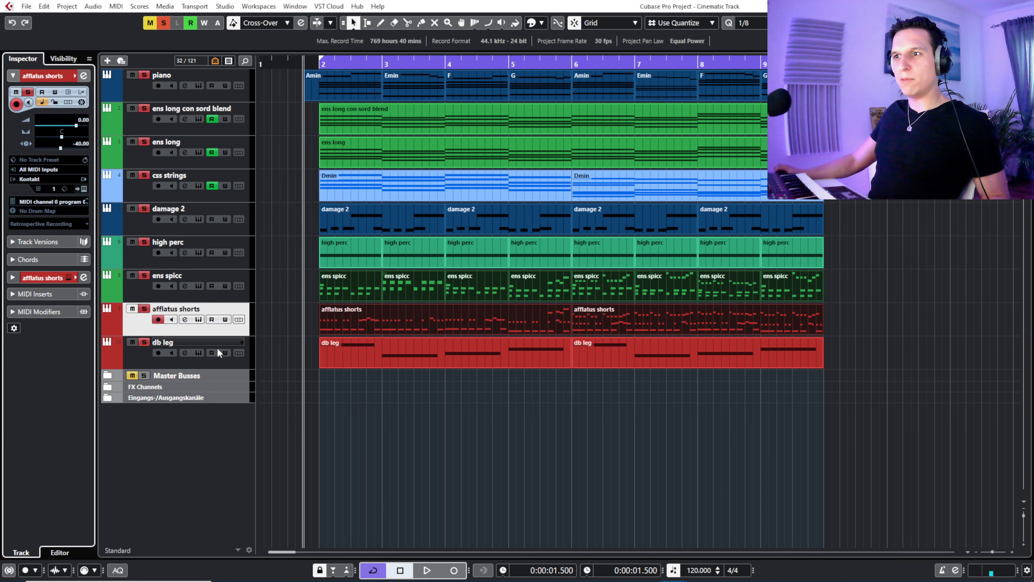
{"action": "left_click", "coordinate": [199, 352]}
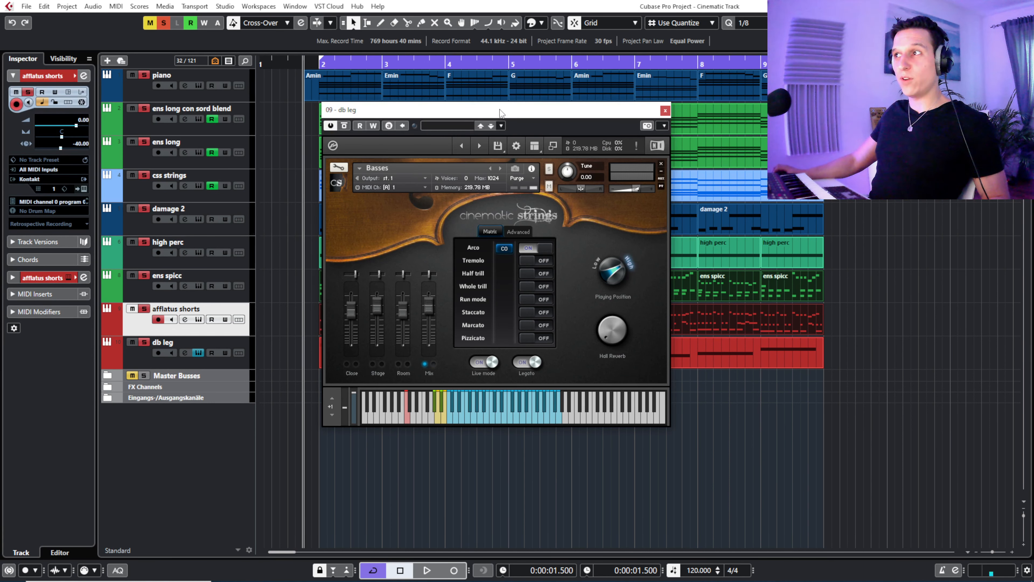
{"action": "left_click_drag", "start_coordinate": [501, 110], "coordinate": [500, 143]}
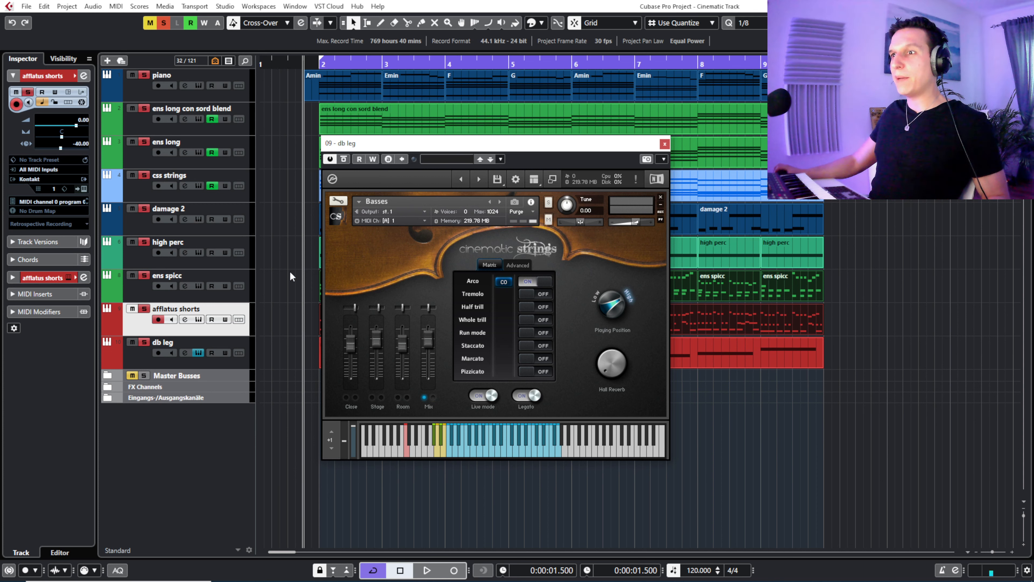
{"action": "left_click_drag", "start_coordinate": [410, 139], "coordinate": [602, 109]}
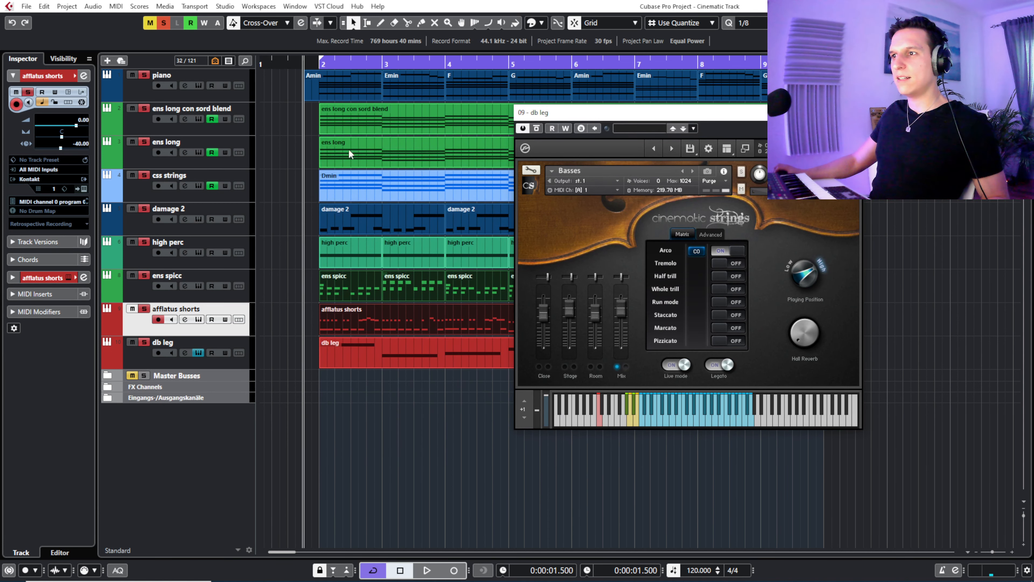
- Solo only db leg, play it from bar 2 with its first part open in the Key Editor, and close the instrument window and editor
{"action": "left_click", "coordinate": [320, 65]}
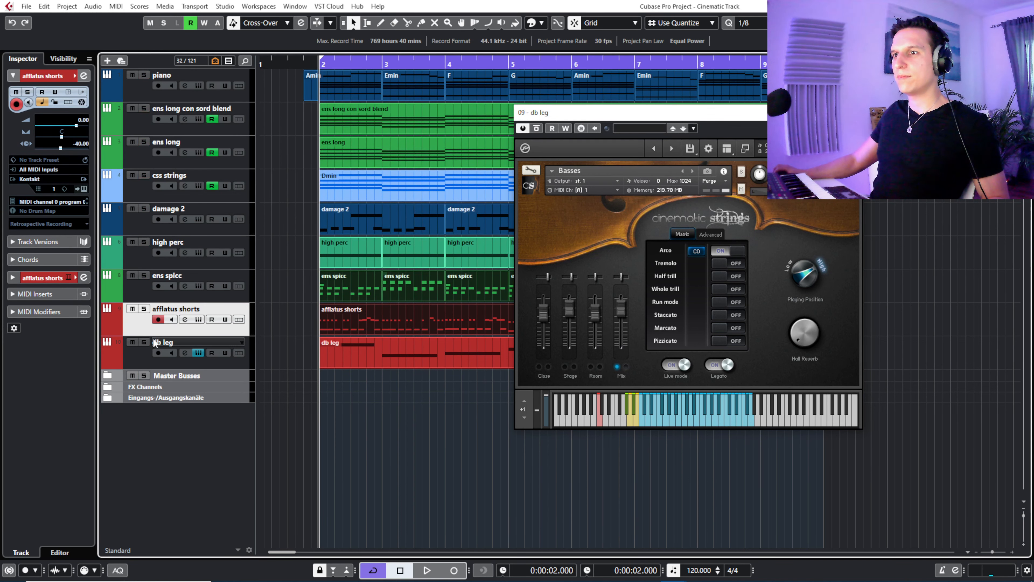
{"action": "left_click", "coordinate": [144, 342]}
{"action": "key", "text": "space"}
{"action": "left_click", "coordinate": [412, 363]}
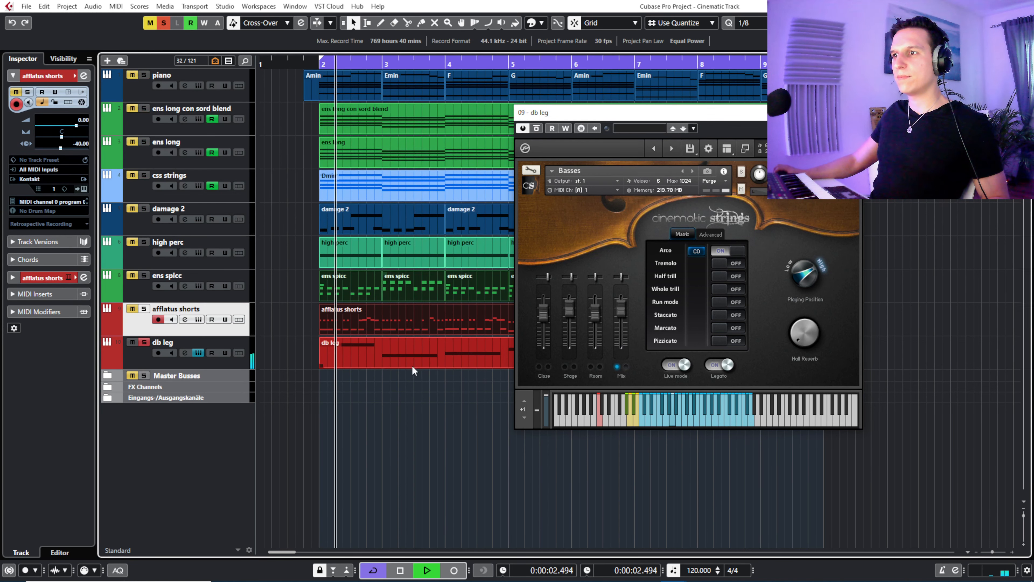
{"action": "double_click", "coordinate": [426, 353]}
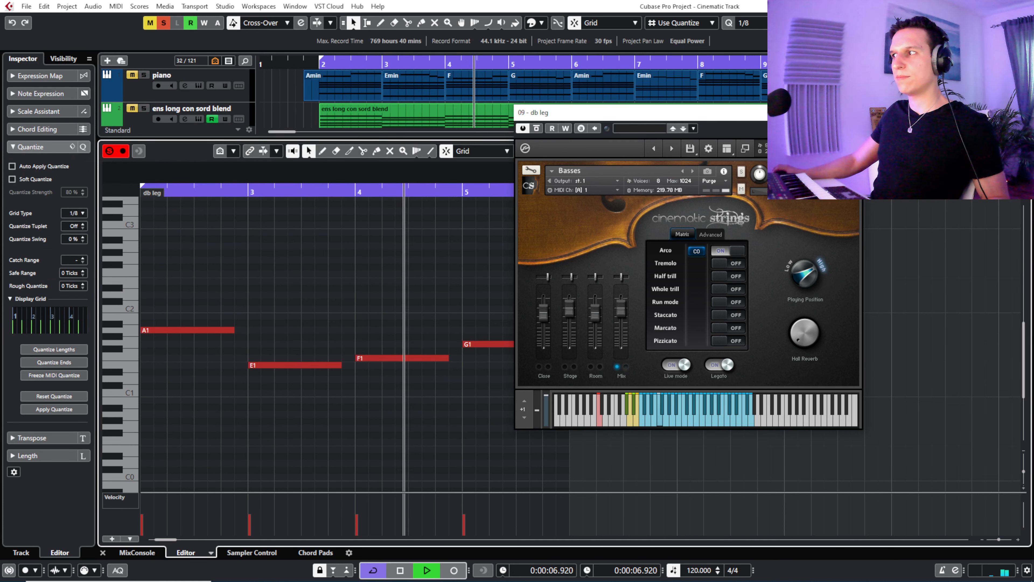
{"action": "left_click", "coordinate": [853, 112]}
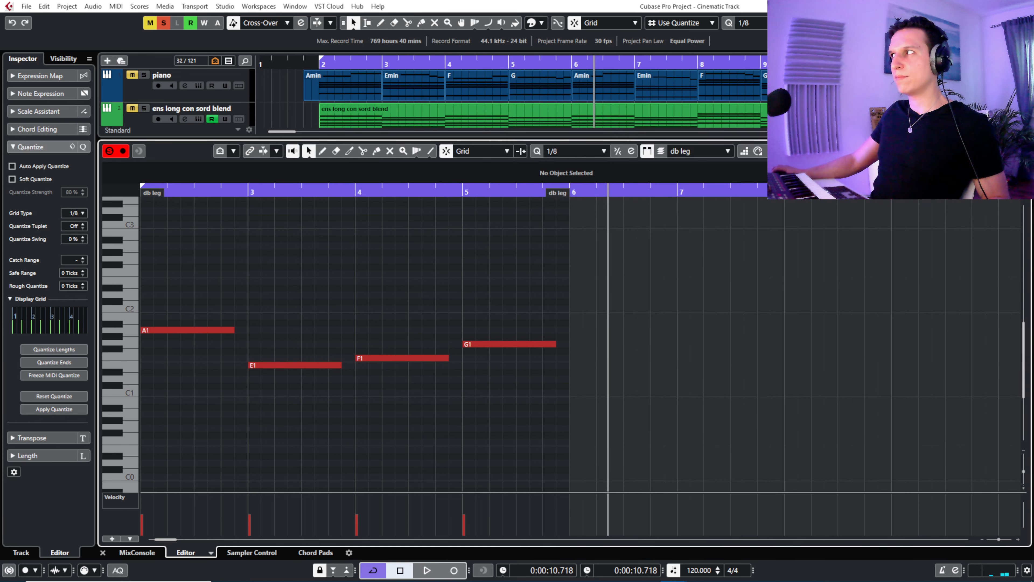
{"action": "key", "text": "ctrl+e"}
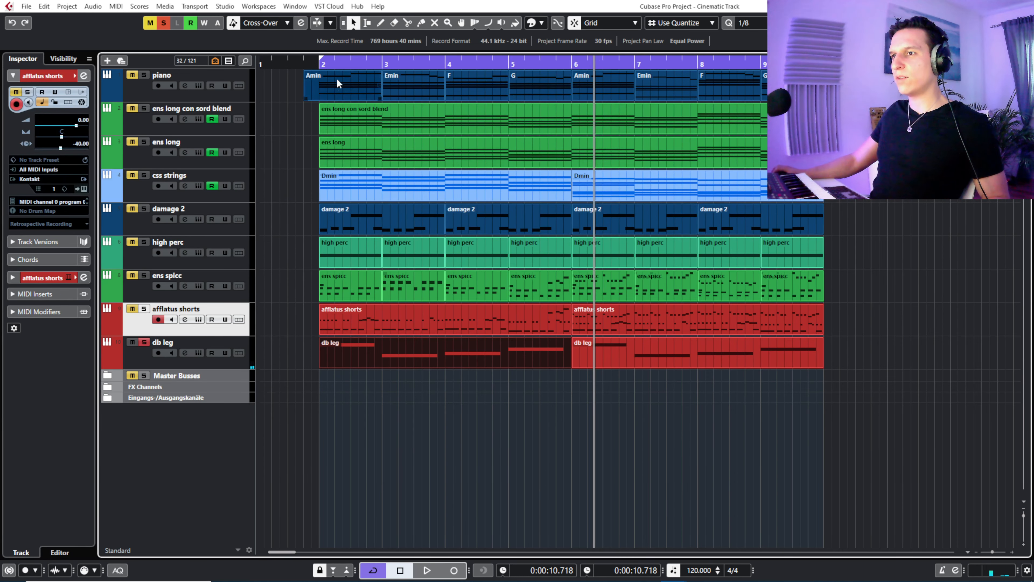
- Open both db leg parts together in the Key Editor and play them from bar 6, closing the editor after the look
{"action": "left_click", "coordinate": [308, 63]}
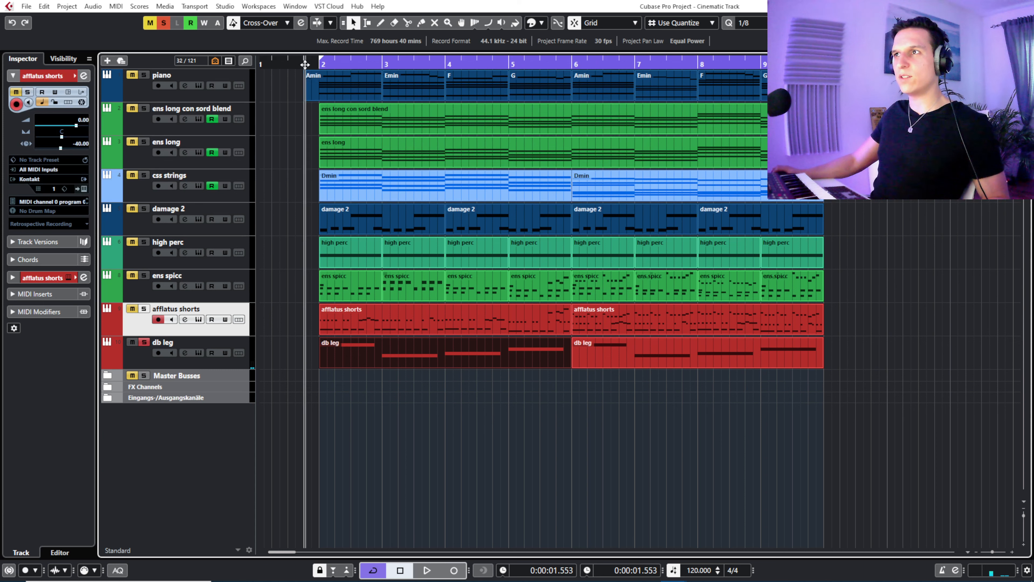
{"action": "left_click", "coordinate": [574, 62]}
{"action": "left_click_drag", "start_coordinate": [652, 396], "coordinate": [522, 353]}
{"action": "key", "text": "ctrl+e"}
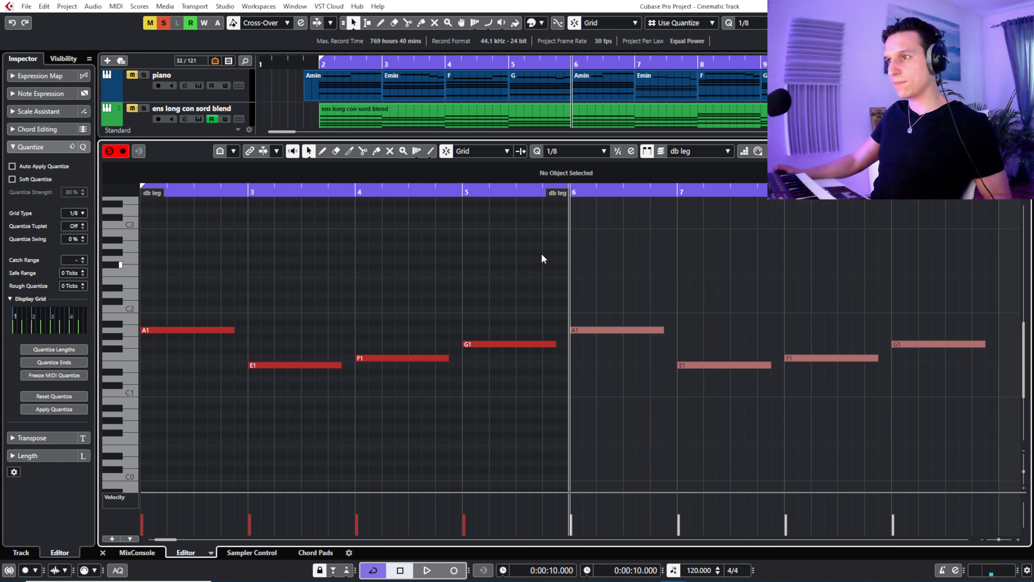
{"action": "left_click_drag", "start_coordinate": [335, 191], "coordinate": [332, 195]}
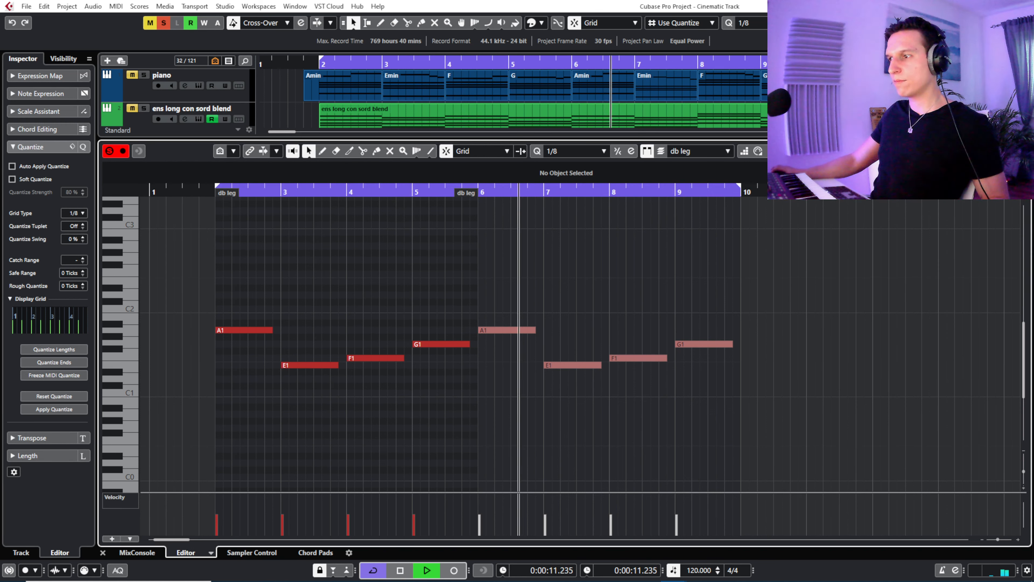
{"action": "key", "text": "space"}
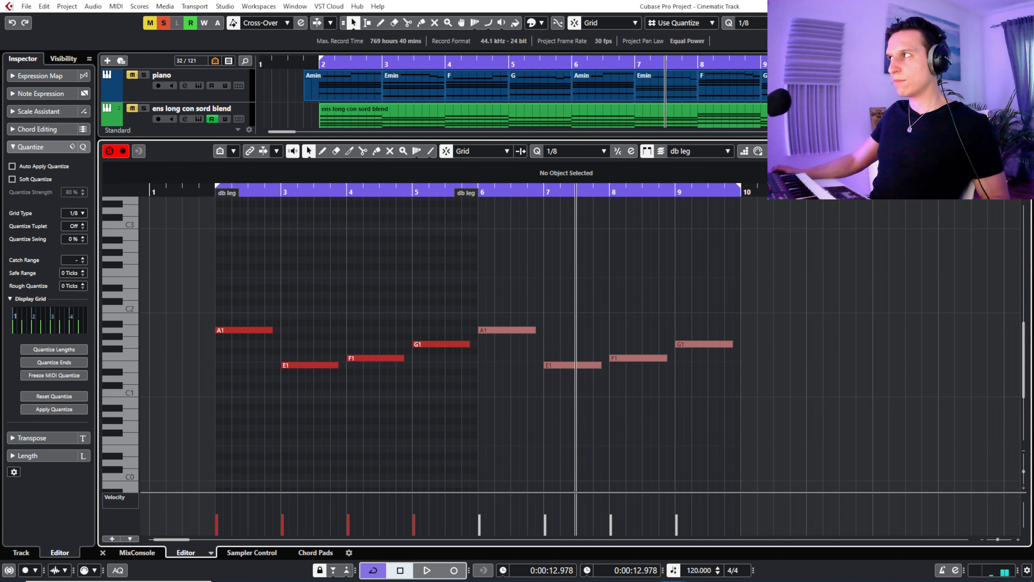
{"action": "key", "text": "Return"}
- Place the cursor just before bar 2 and solo all tracks from piano through db leg
{"action": "left_click", "coordinate": [301, 63]}
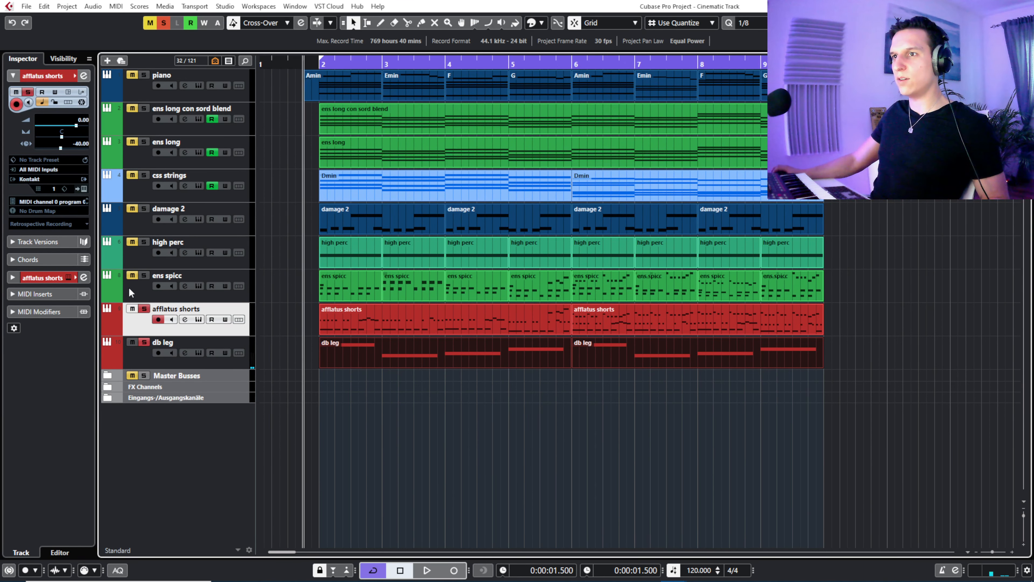
{"action": "left_click", "coordinate": [132, 249]}
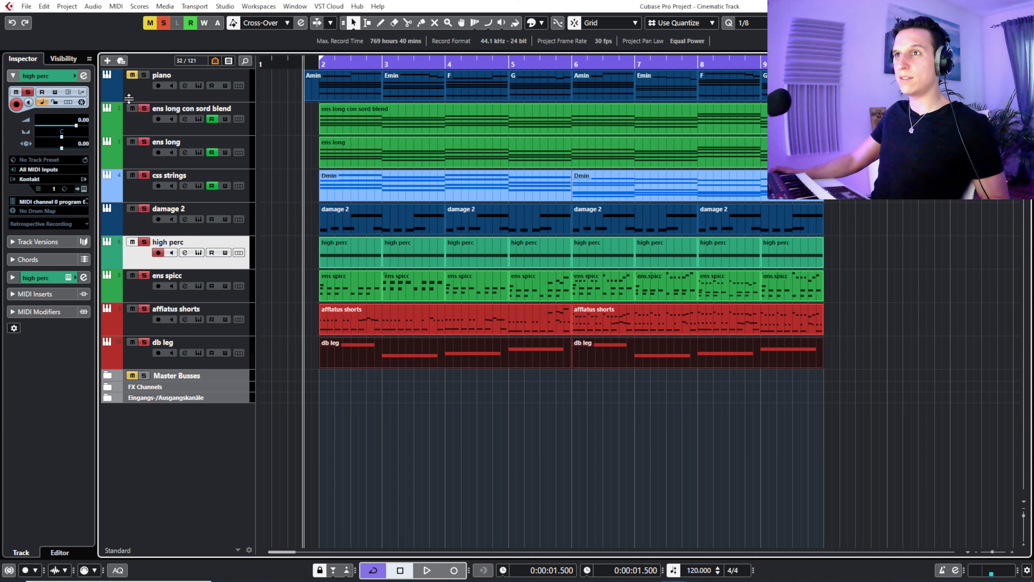
{"action": "left_click", "coordinate": [131, 74]}
{"action": "left_click", "coordinate": [143, 74]}
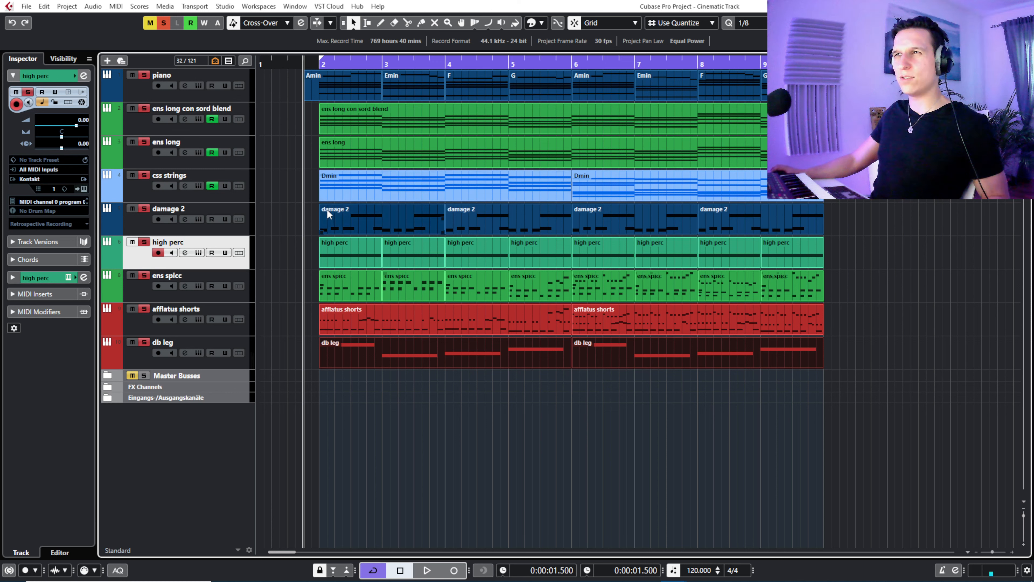
- Play all layers while toggling the db leg mute to compare the mix with and without it, and stop near the end of bar 9
{"action": "left_click", "coordinate": [132, 343]}
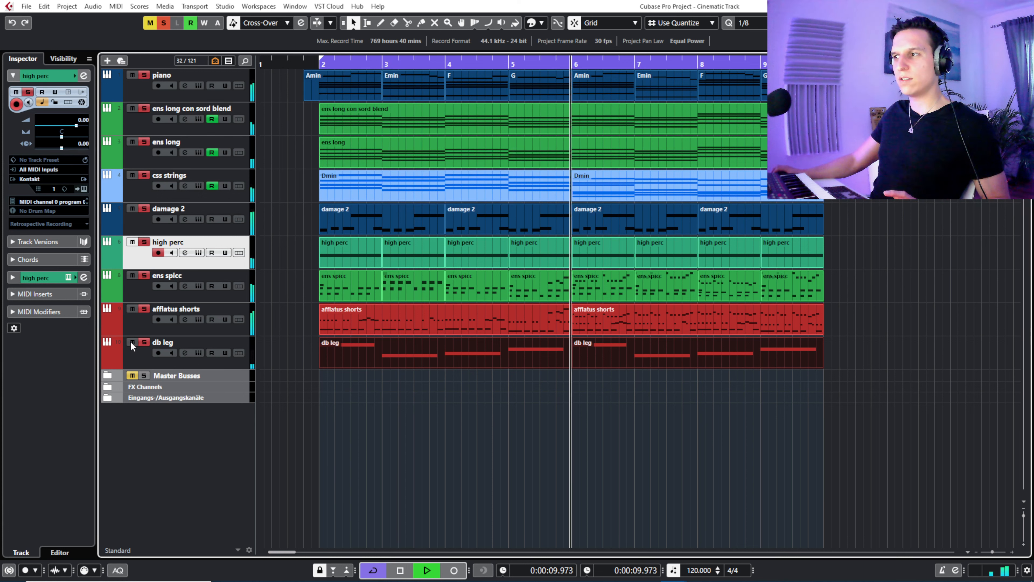
{"action": "left_click", "coordinate": [132, 342]}
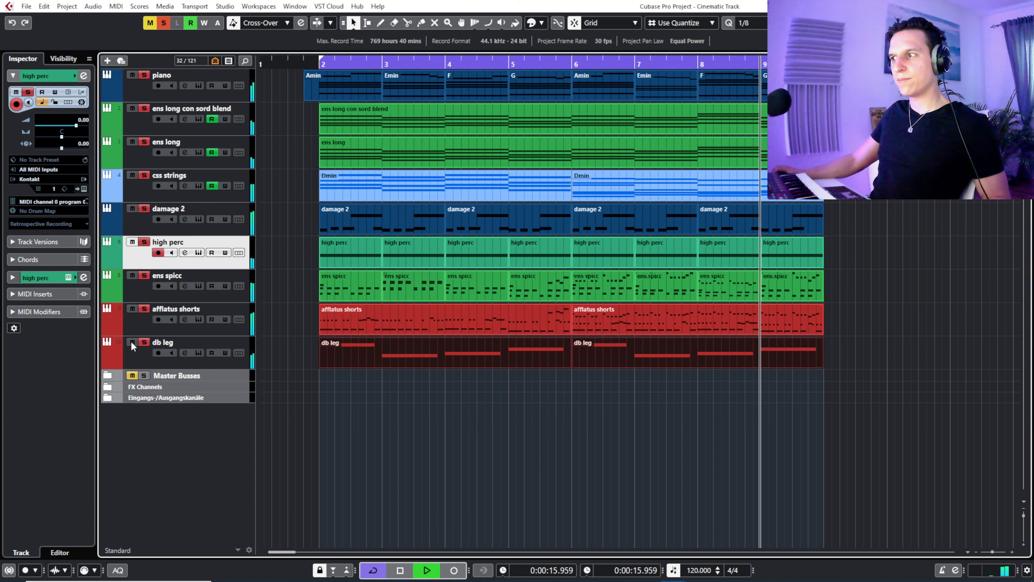
{"action": "key", "text": "space"}
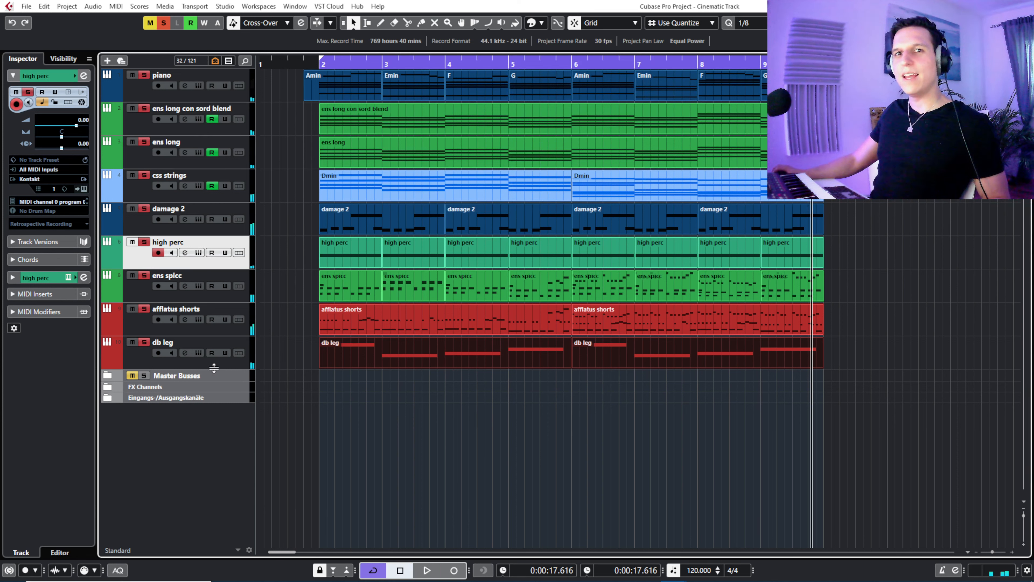
- Make the trailer low brass track visible, solo it with the other layers, and open its instrument window
{"action": "left_click", "coordinate": [153, 364]}
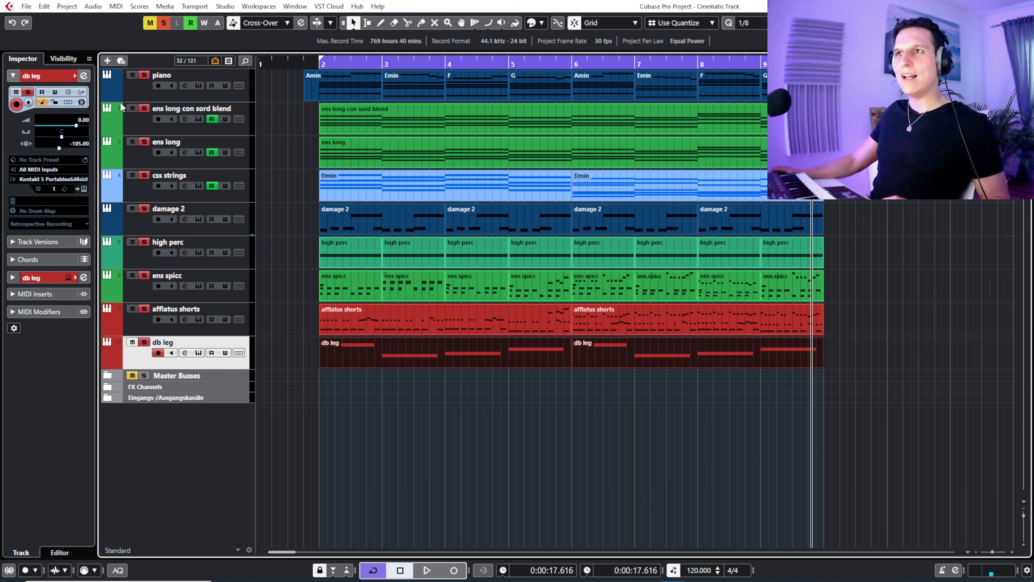
{"action": "left_click", "coordinate": [67, 59]}
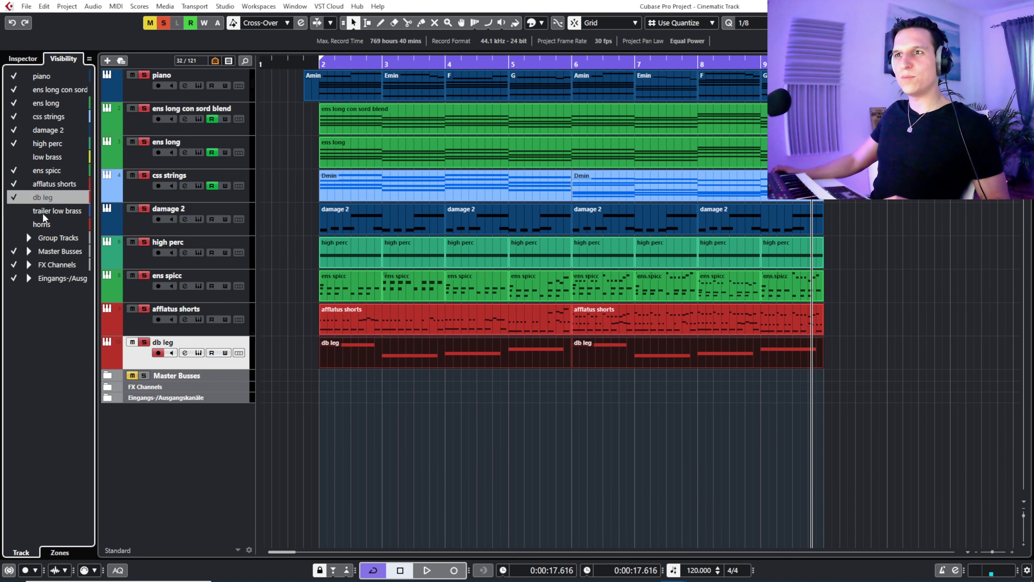
{"action": "left_click", "coordinate": [15, 212]}
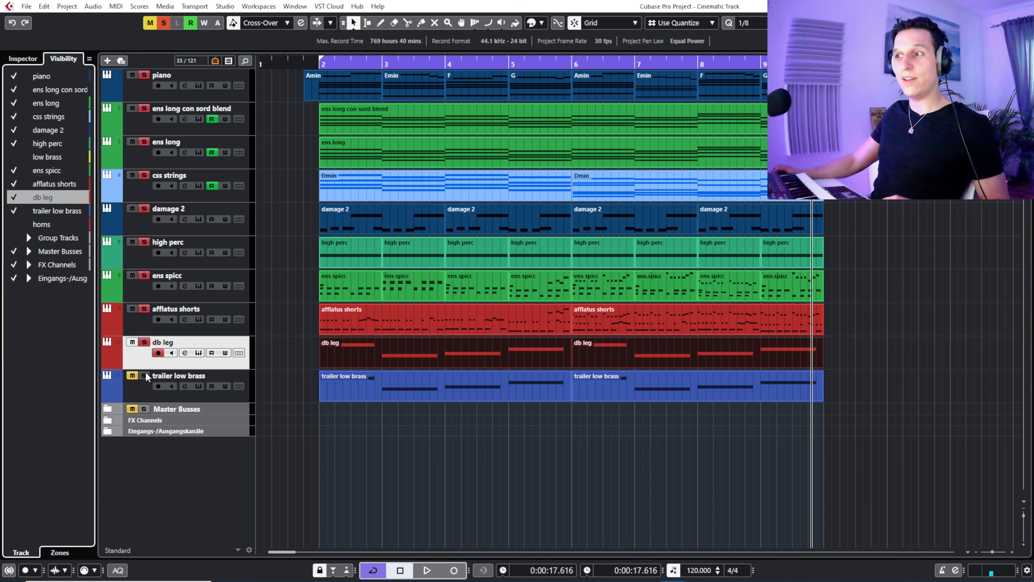
{"action": "left_click", "coordinate": [131, 375]}
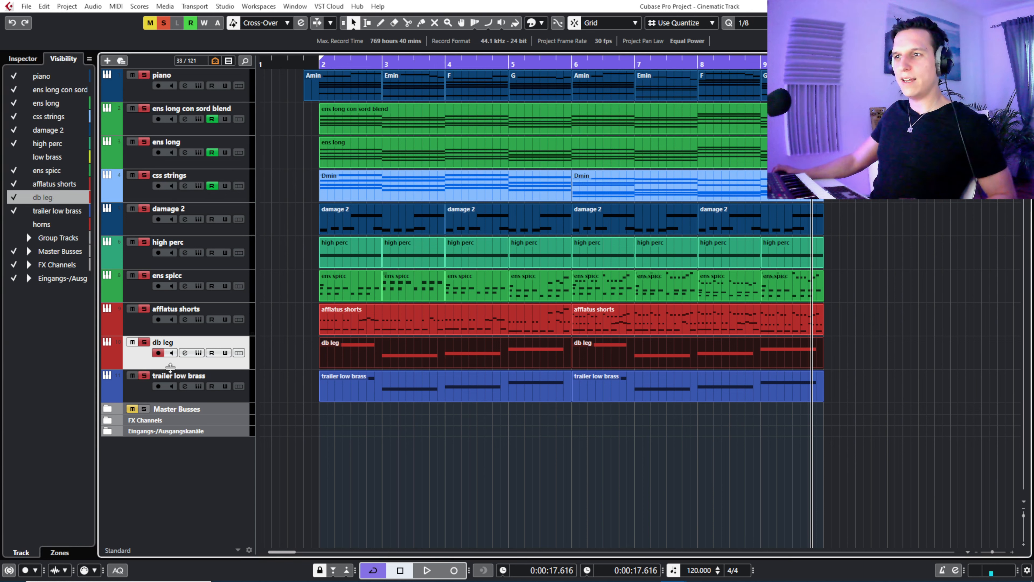
{"action": "left_click", "coordinate": [198, 387]}
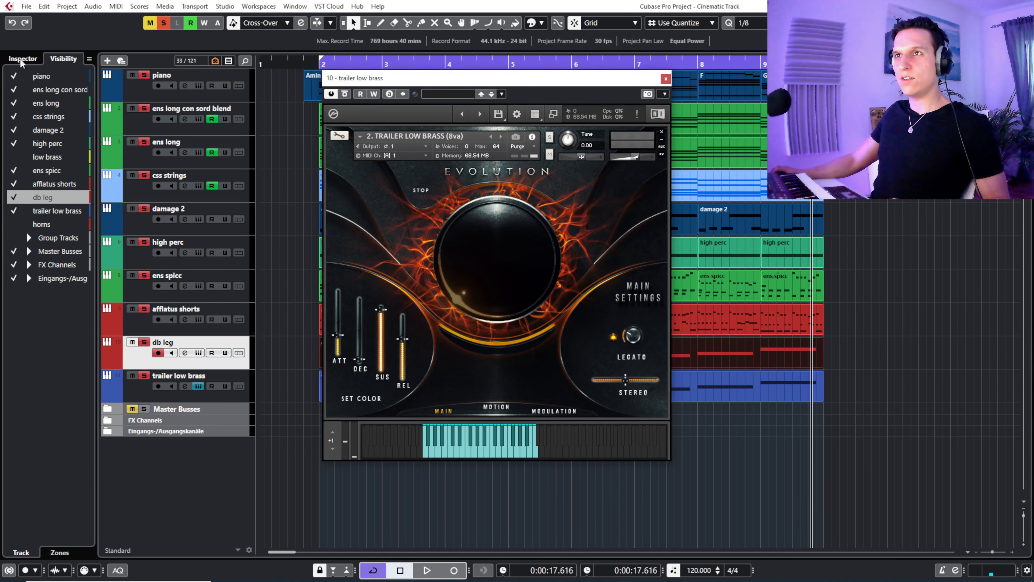
- Audition two low notes on the trailer low brass instrument's keyboard and close its window
{"action": "left_click", "coordinate": [21, 60]}
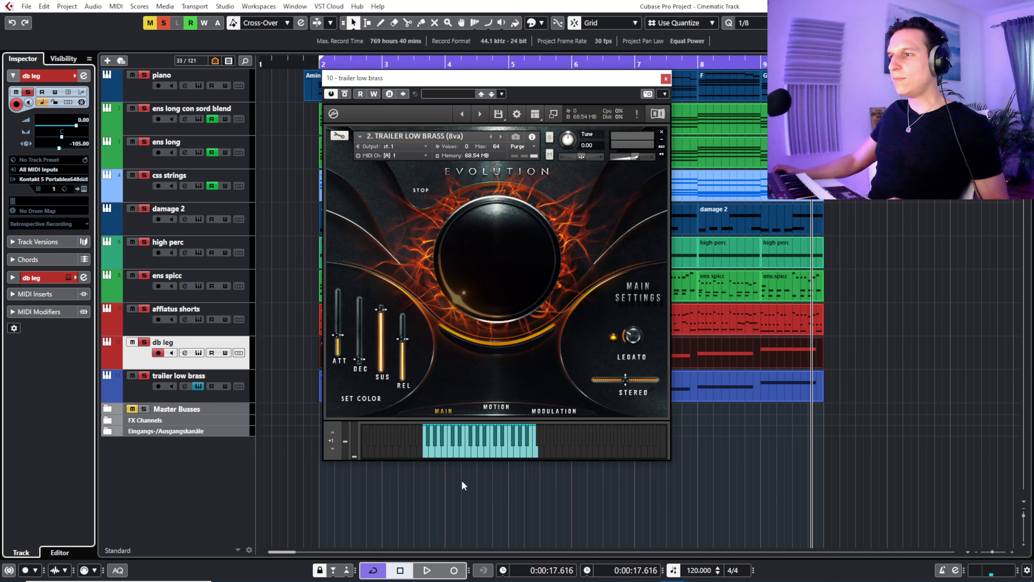
{"action": "left_click", "coordinate": [443, 453]}
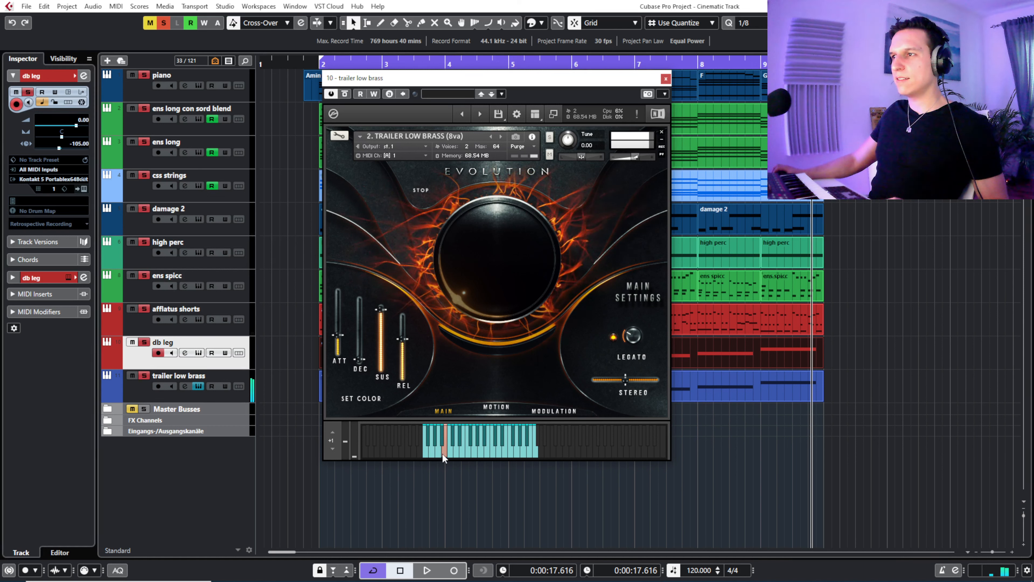
{"action": "left_click", "coordinate": [464, 453]}
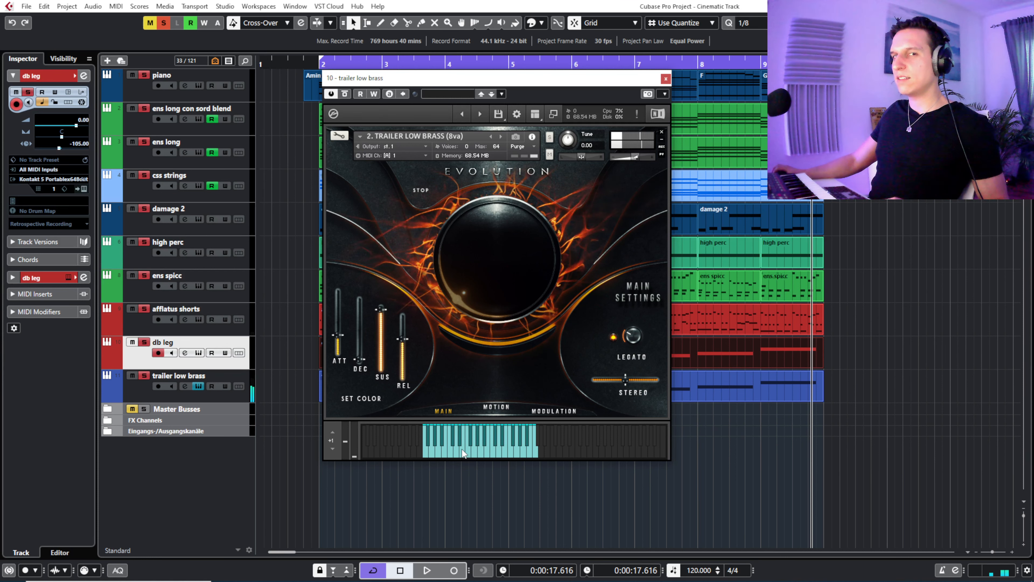
{"action": "left_click", "coordinate": [666, 79]}
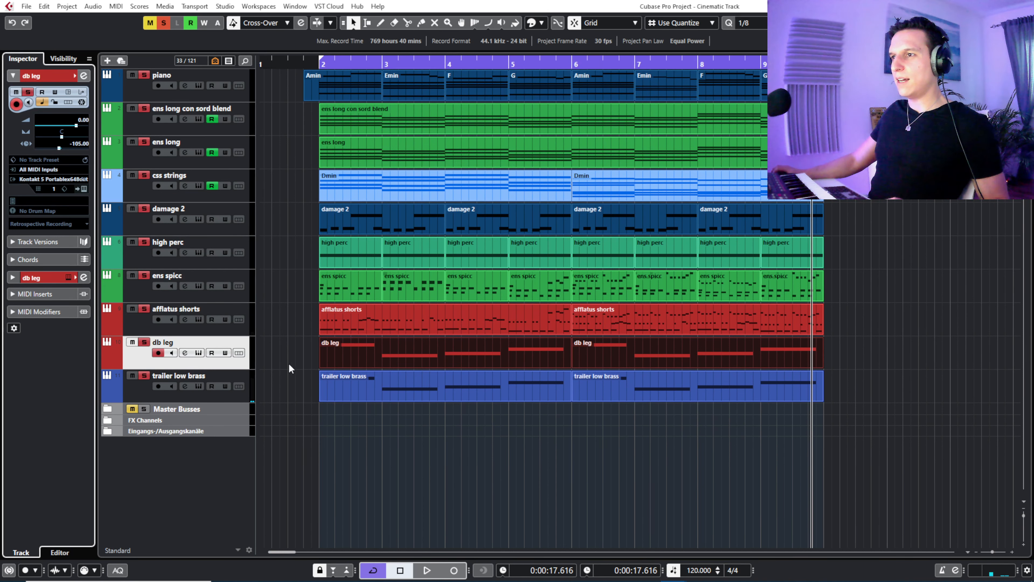
- Open the db leg and trailer low brass parts together in the Key Editor to compare their notes, with the cursor just before bar 2
{"action": "left_click_drag", "start_coordinate": [289, 349], "coordinate": [690, 376]}
{"action": "double_click", "coordinate": [622, 353]}
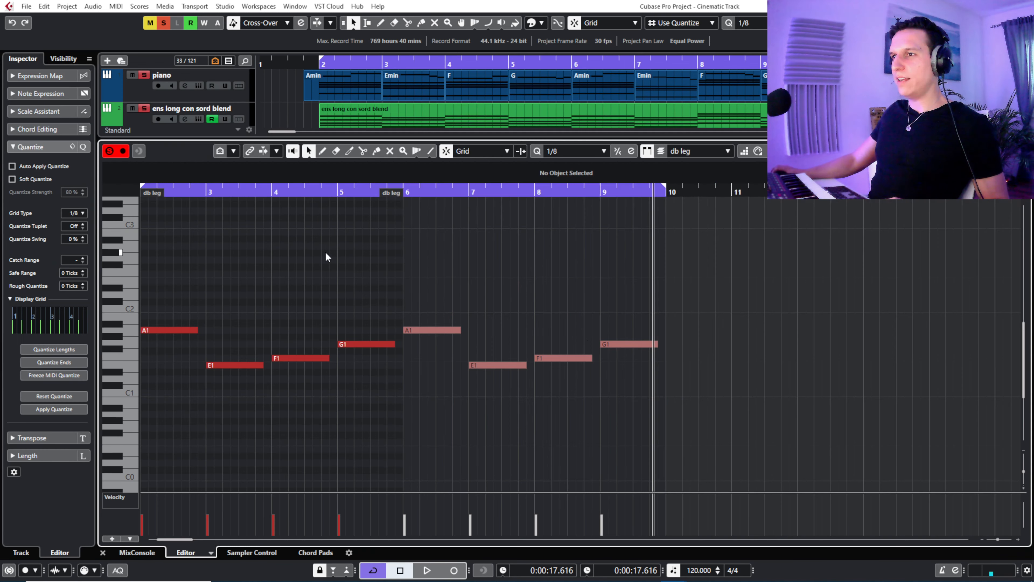
{"action": "left_click_drag", "start_coordinate": [203, 195], "coordinate": [160, 199]}
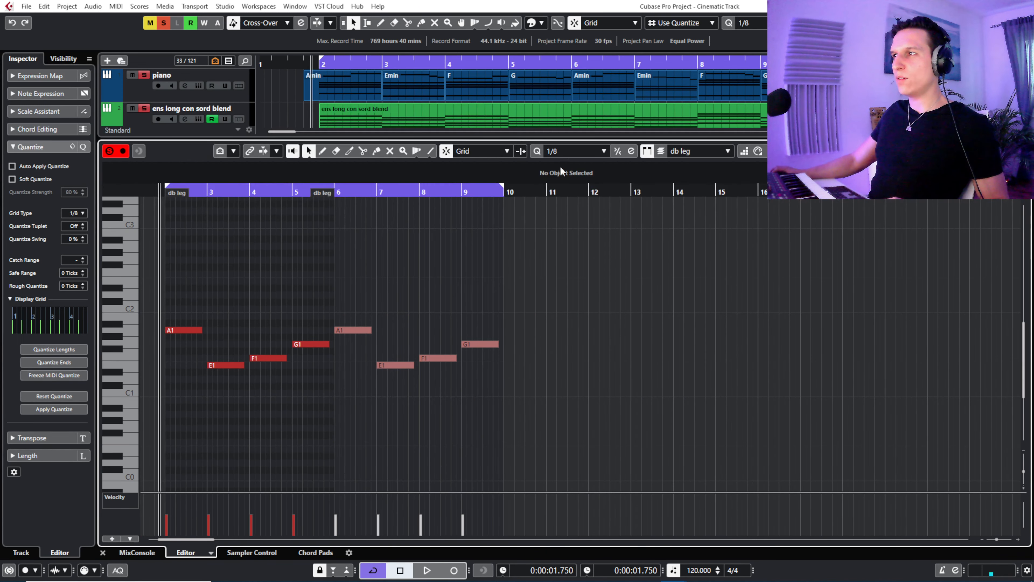
{"action": "left_click", "coordinate": [713, 158]}
{"action": "left_click", "coordinate": [709, 195]}
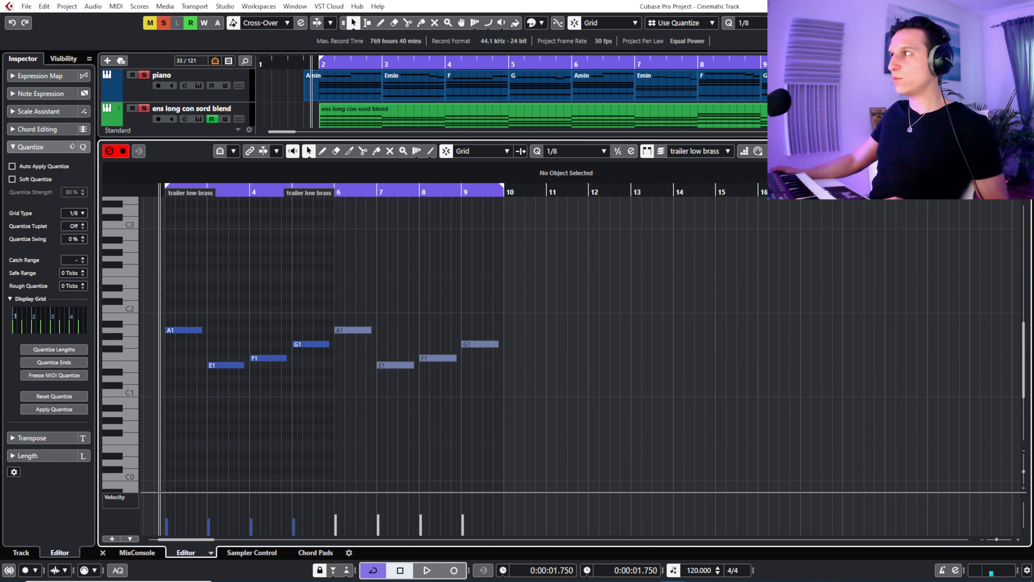
{"action": "key", "text": "Return"}
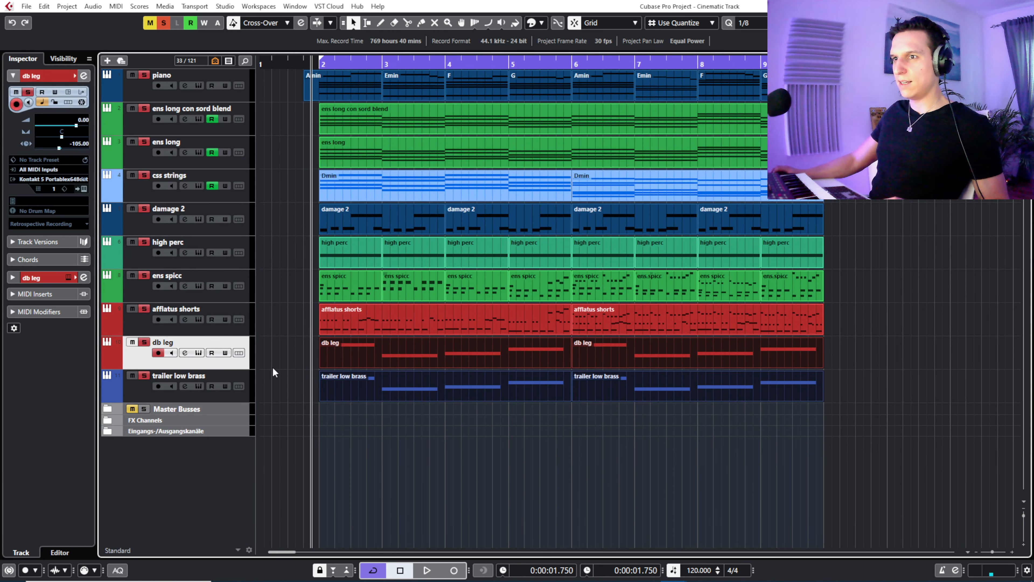
{"action": "key", "text": "Return"}
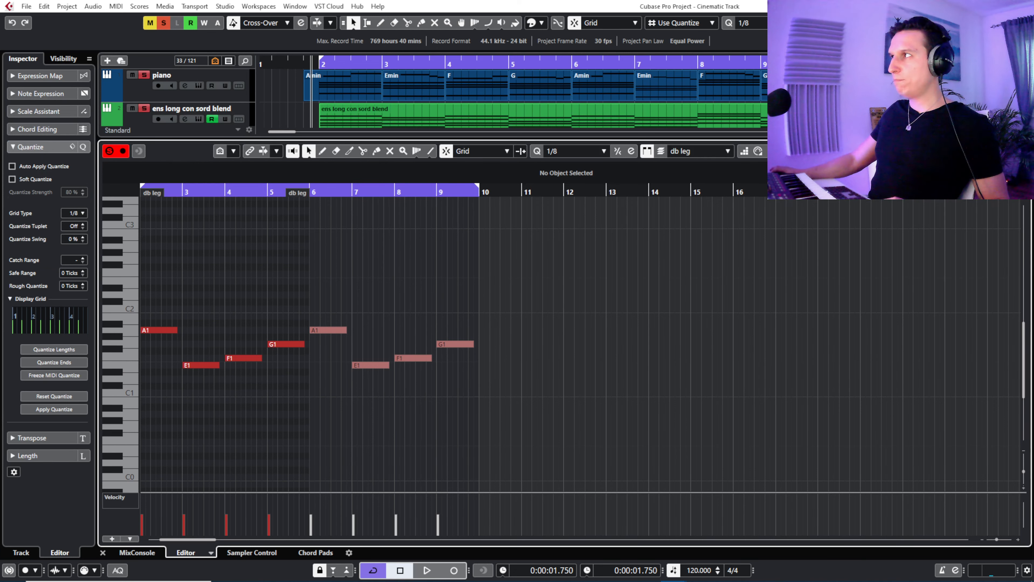
{"action": "key", "text": "Return"}
- Open both trailer low brass parts in the Key Editor and play them from just before bar 2, closing the editor during playback
{"action": "left_click_drag", "start_coordinate": [310, 383], "coordinate": [653, 385]}
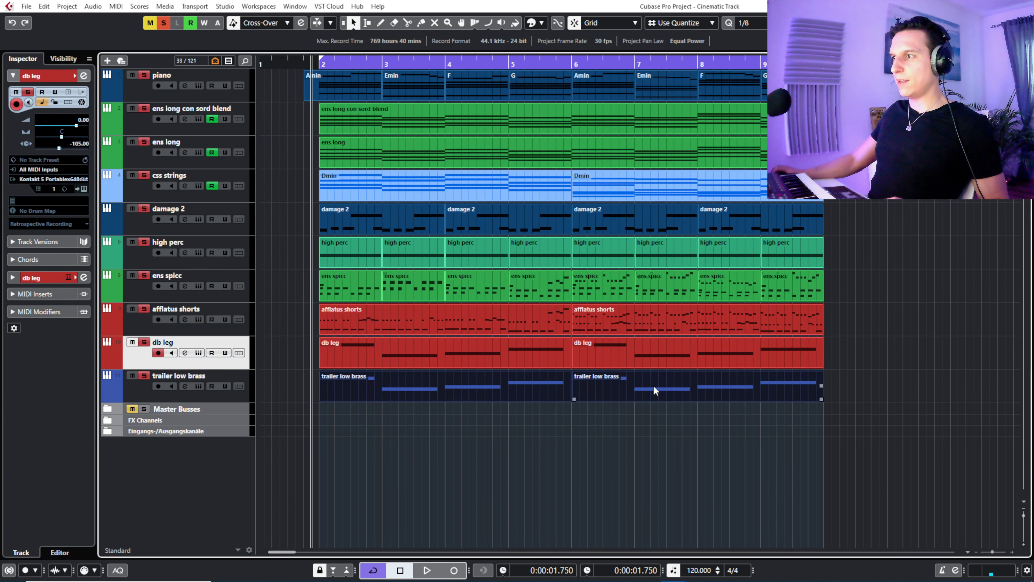
{"action": "key", "text": "Return"}
{"action": "left_click_drag", "start_coordinate": [212, 195], "coordinate": [178, 207]}
{"action": "key", "text": "space"}
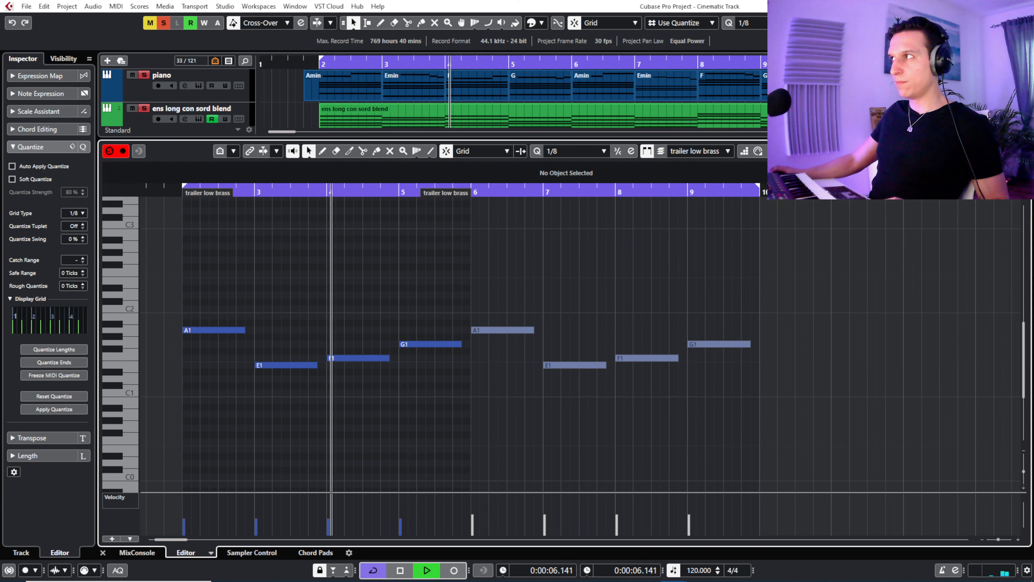
{"action": "key", "text": "Return"}
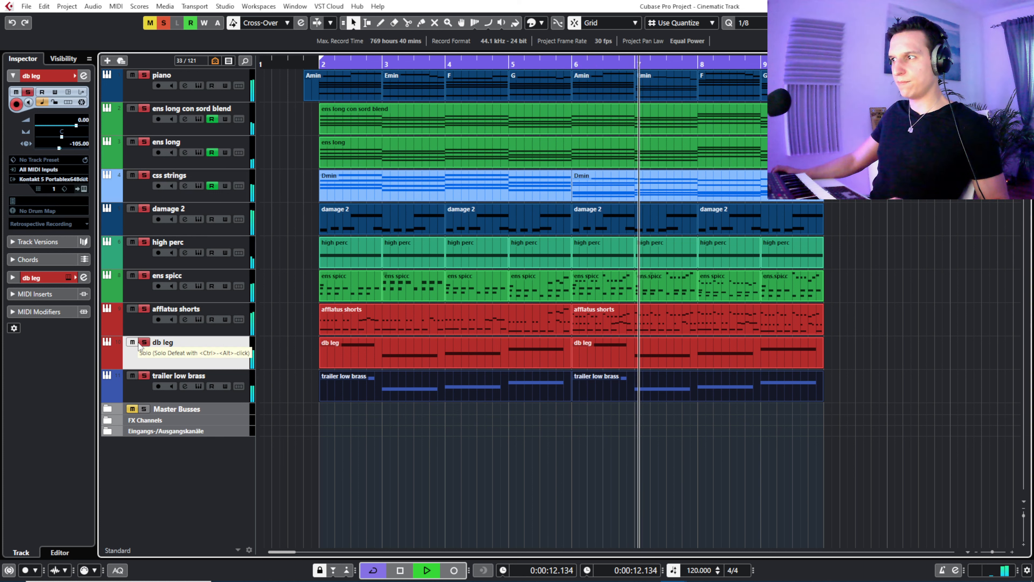
- Mute and unmute trailer low brass during playback to compare the mix with and without it, stopping in bar 8
{"action": "left_click", "coordinate": [132, 375]}
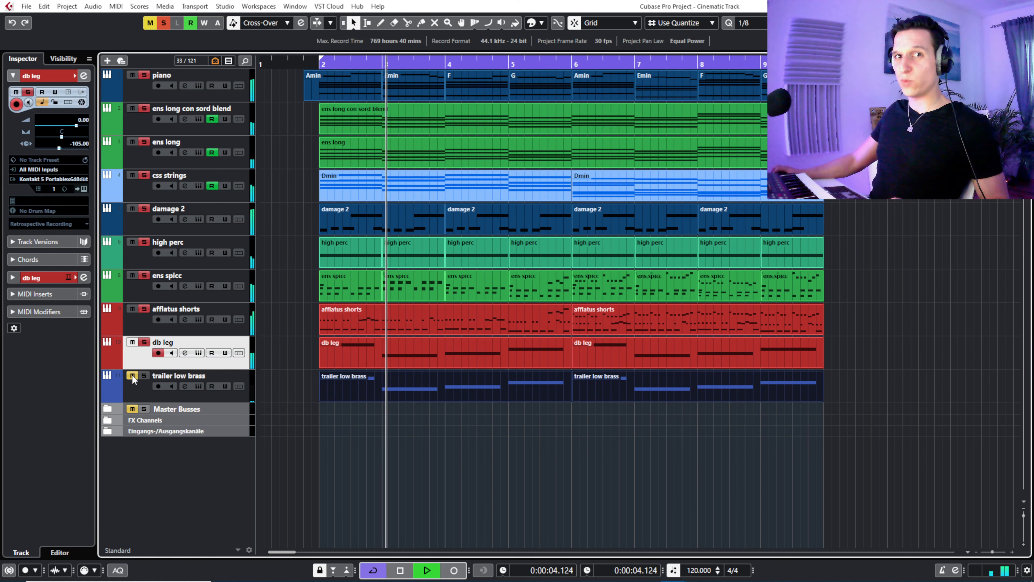
{"action": "left_click", "coordinate": [132, 375]}
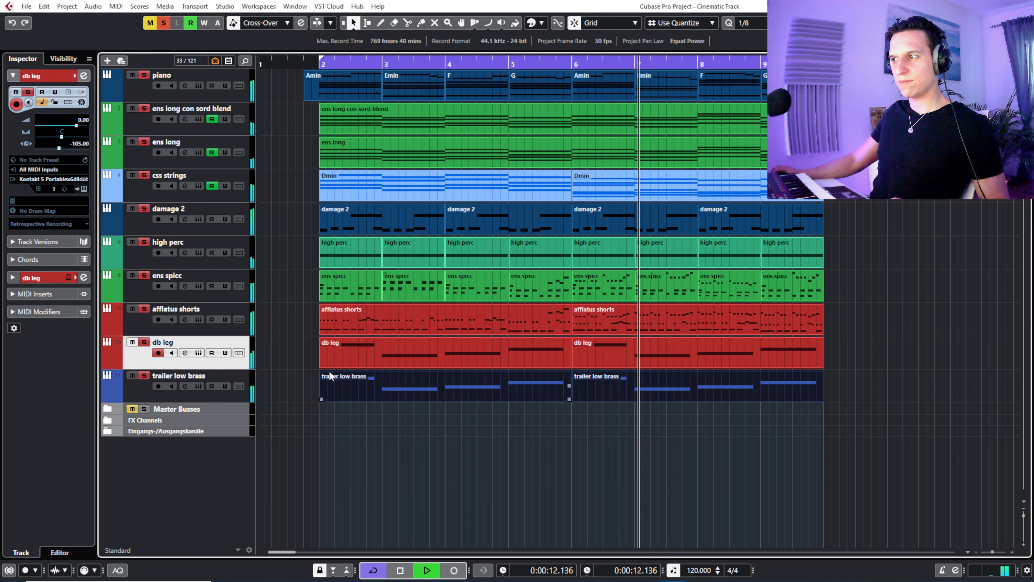
{"action": "left_click", "coordinate": [291, 385]}
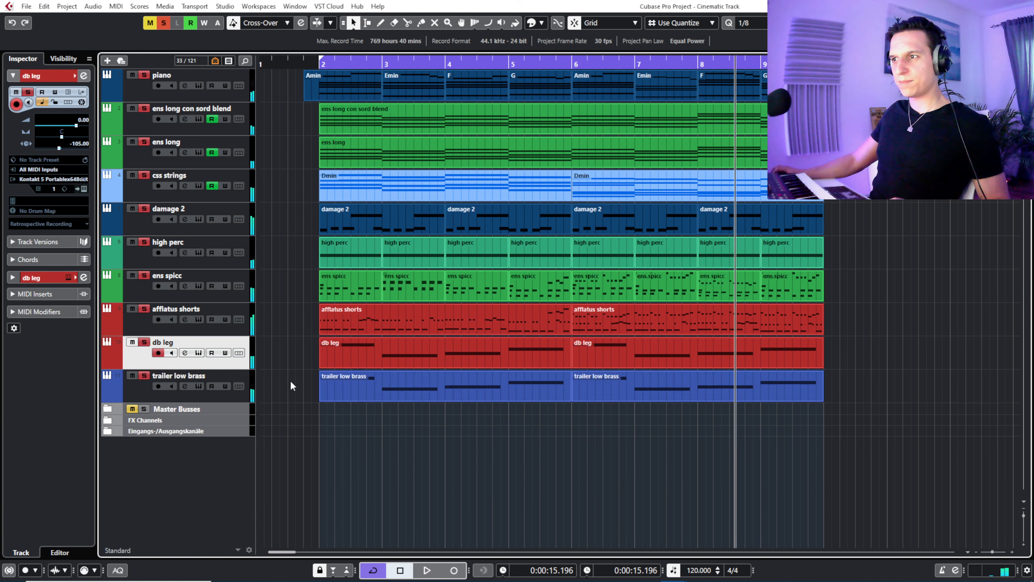
- Inspect the note velocities of both trailer low brass parts in the Key Editor, selecting each part's notes in turn, and close the editor
{"action": "left_click_drag", "start_coordinate": [291, 382], "coordinate": [662, 384]}
{"action": "double_click", "coordinate": [627, 389]}
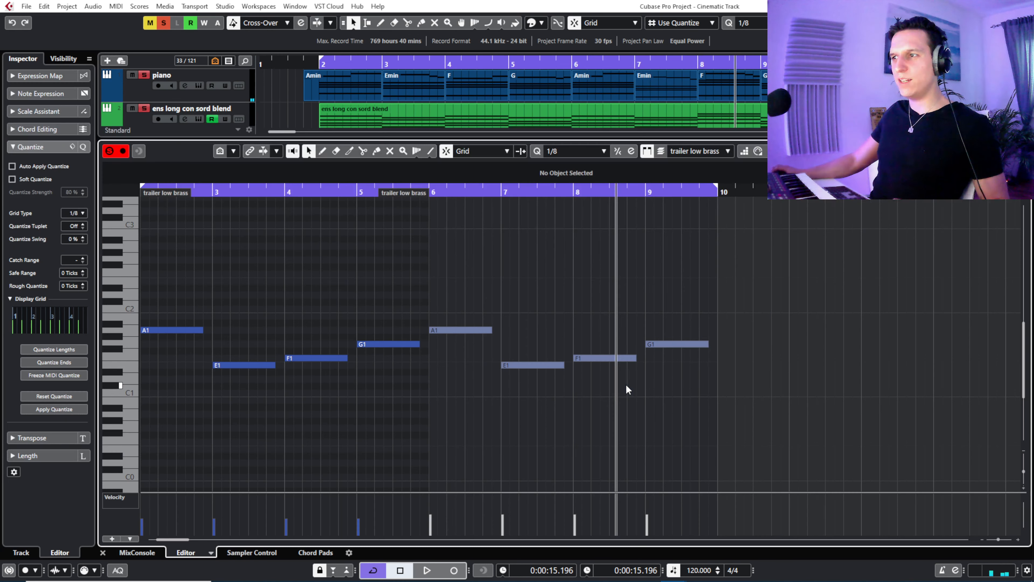
{"action": "left_click", "coordinate": [448, 329]}
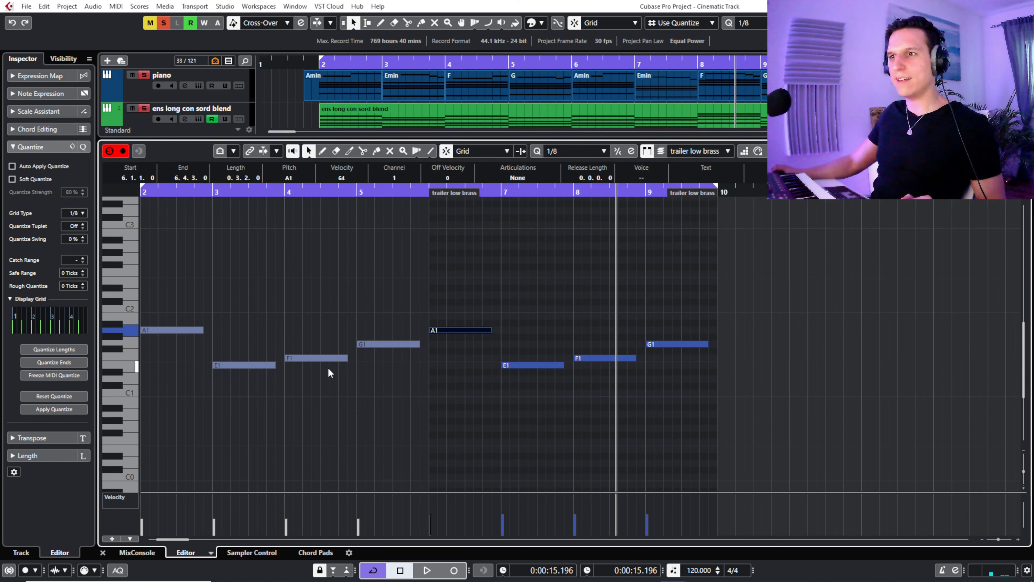
{"action": "left_click_drag", "start_coordinate": [387, 277], "coordinate": [179, 385]}
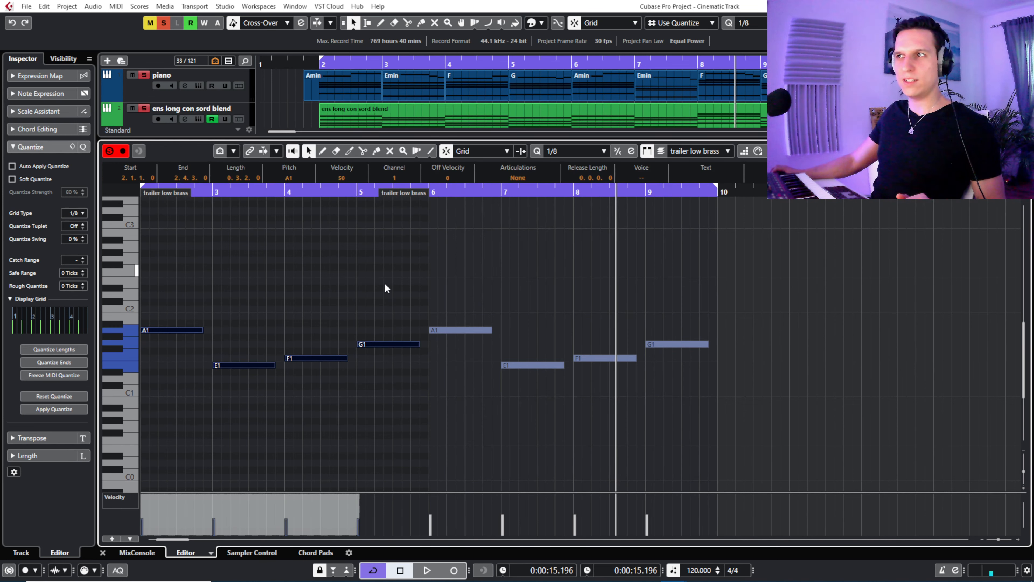
{"action": "left_click_drag", "start_coordinate": [455, 281], "coordinate": [696, 432]}
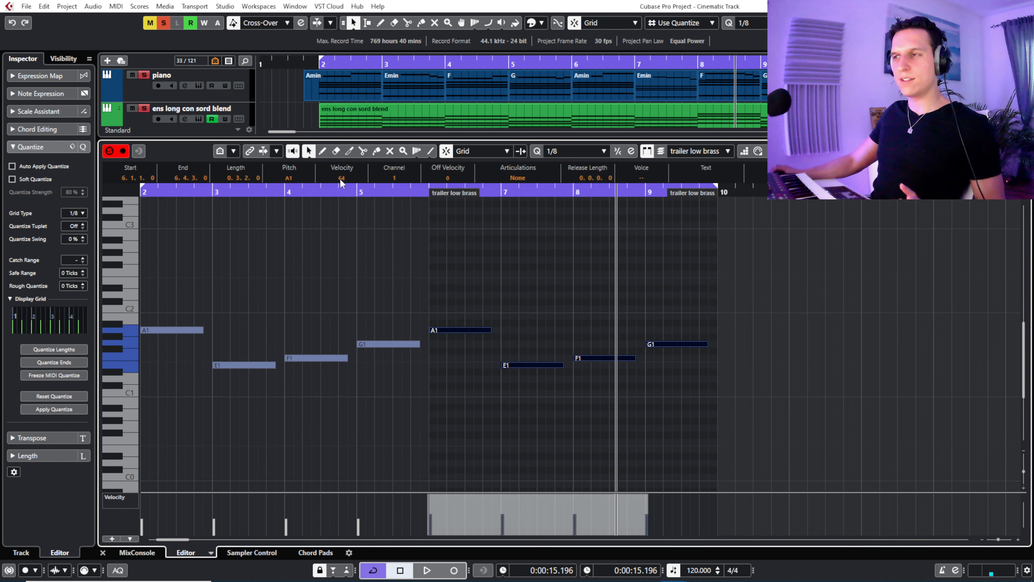
{"action": "key", "text": "Return"}
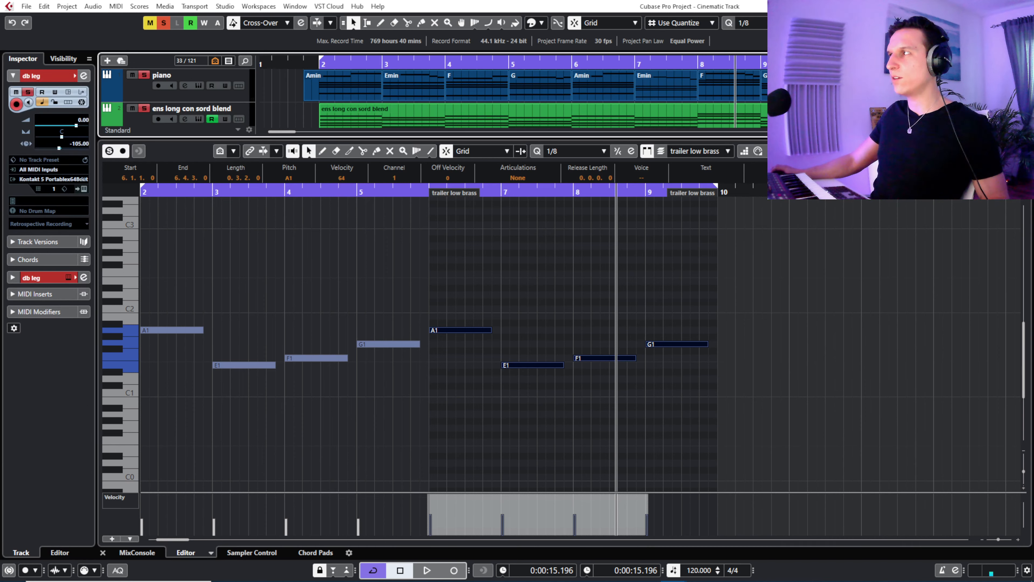
{"action": "left_click", "coordinate": [273, 379]}
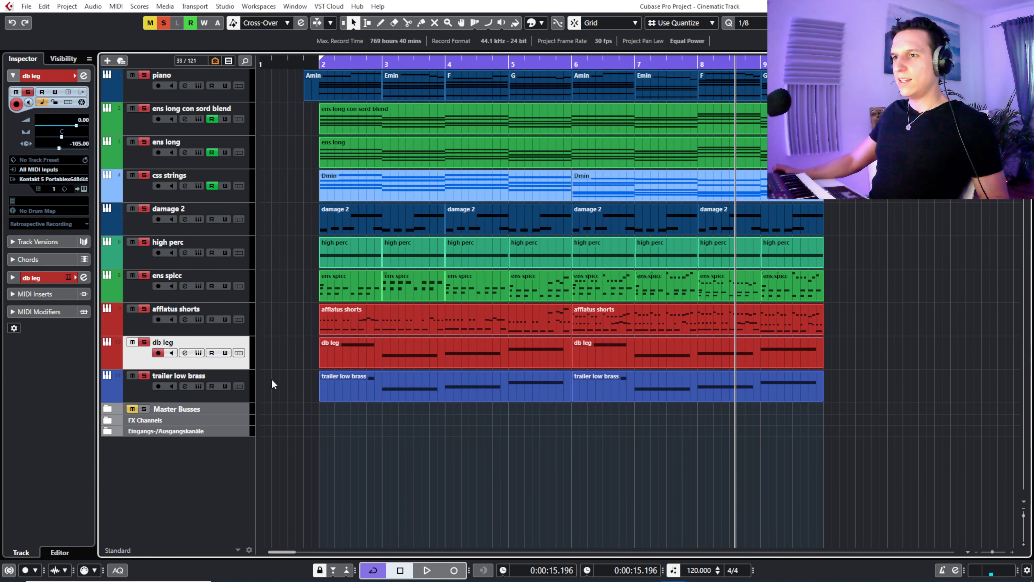
- Make the low brass track visible and solo it along with the other layers
{"action": "left_click", "coordinate": [64, 60]}
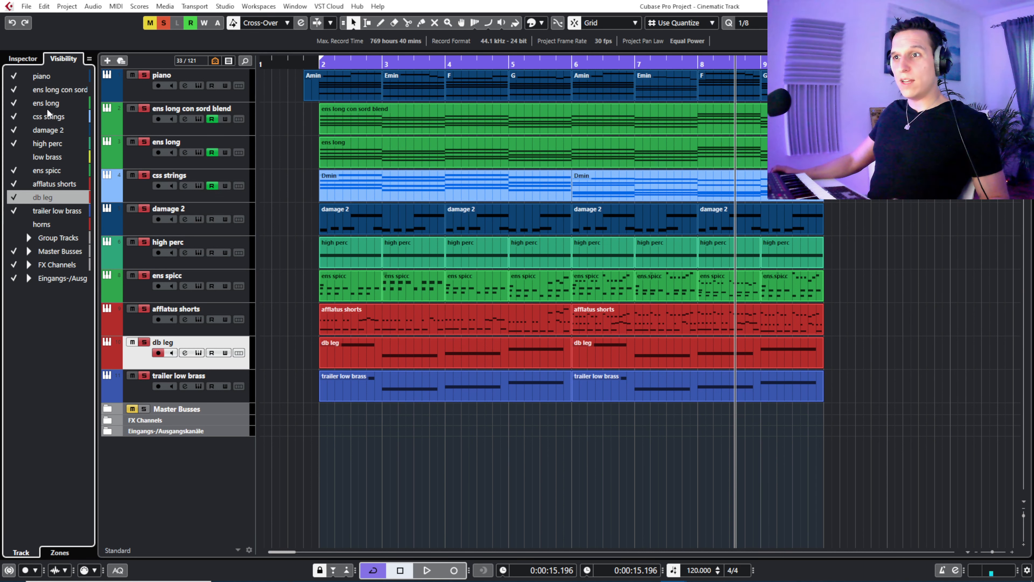
{"action": "left_click", "coordinate": [15, 158]}
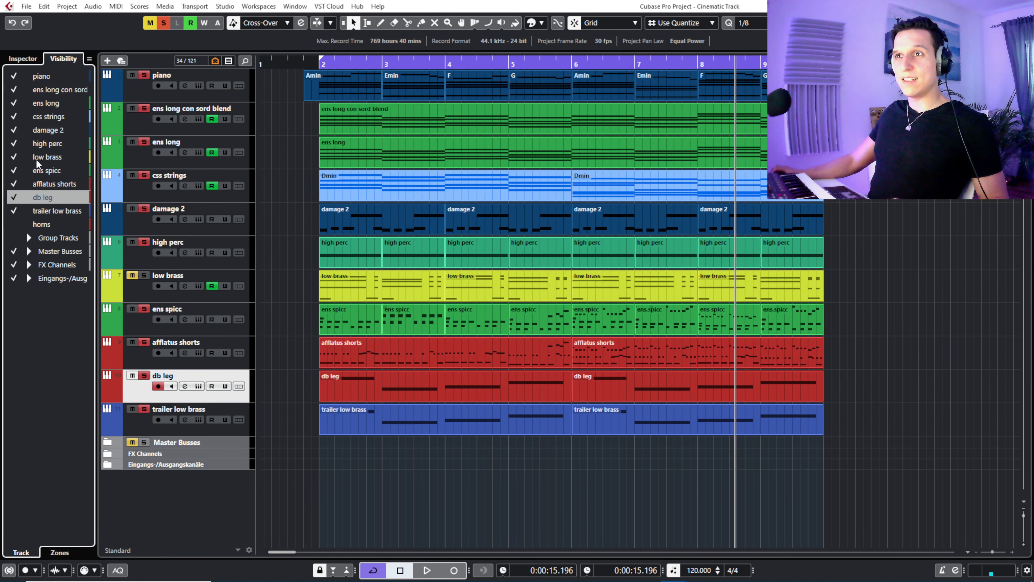
{"action": "left_click", "coordinate": [29, 59]}
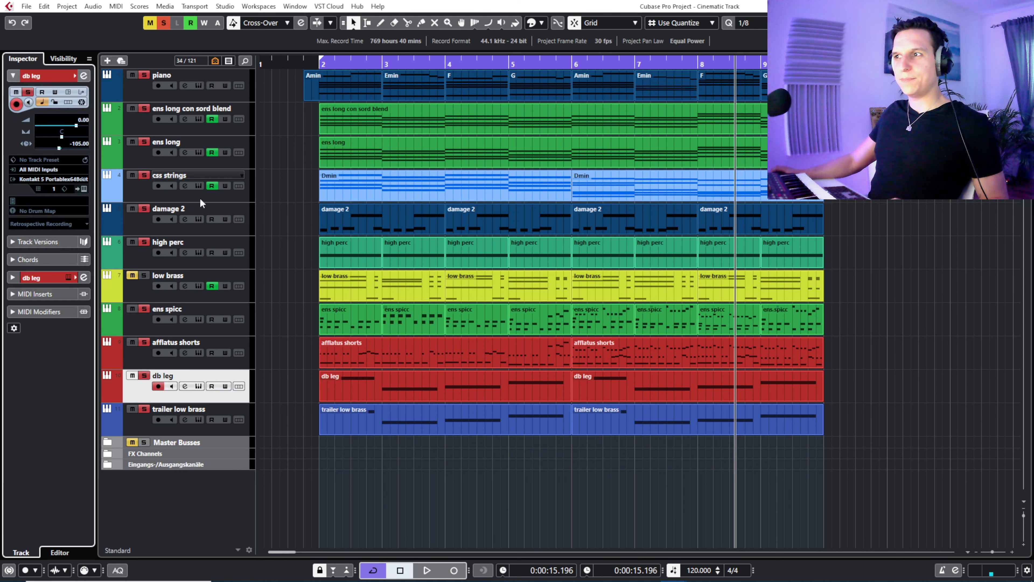
{"action": "left_click", "coordinate": [144, 277]}
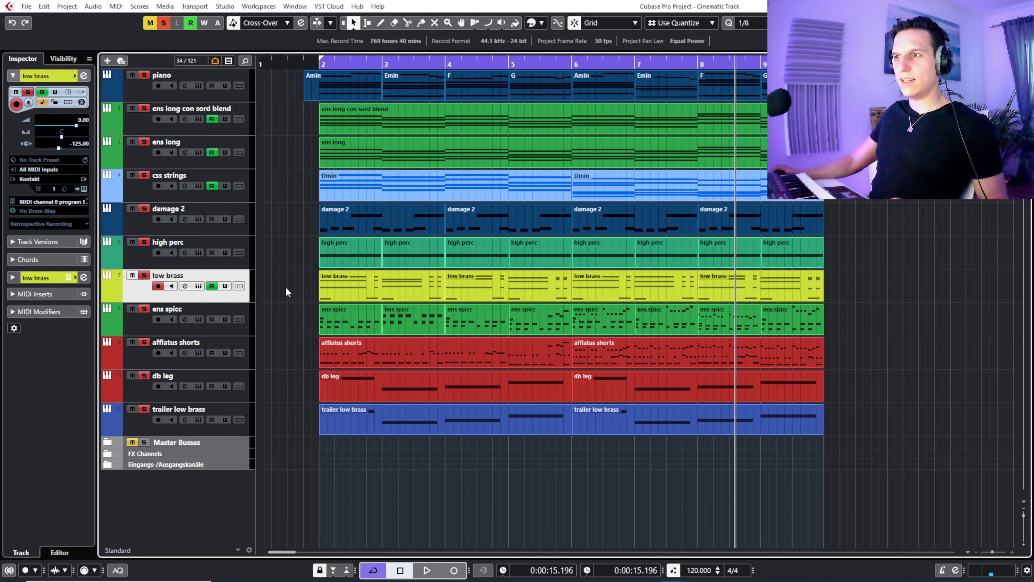
- Open all low brass parts together in the Key Editor and place the cursor just before bar 2
{"action": "double_click", "coordinate": [562, 284]}
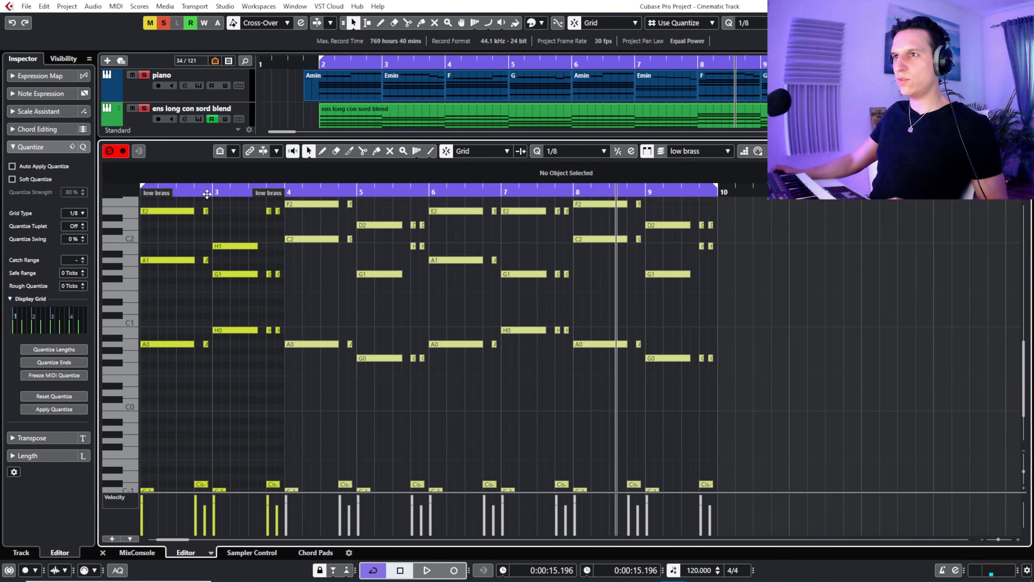
{"action": "left_click_drag", "start_coordinate": [207, 194], "coordinate": [143, 199]}
{"action": "scroll", "coordinate": [430, 354], "scroll_direction": "up", "scroll_amount": 3}
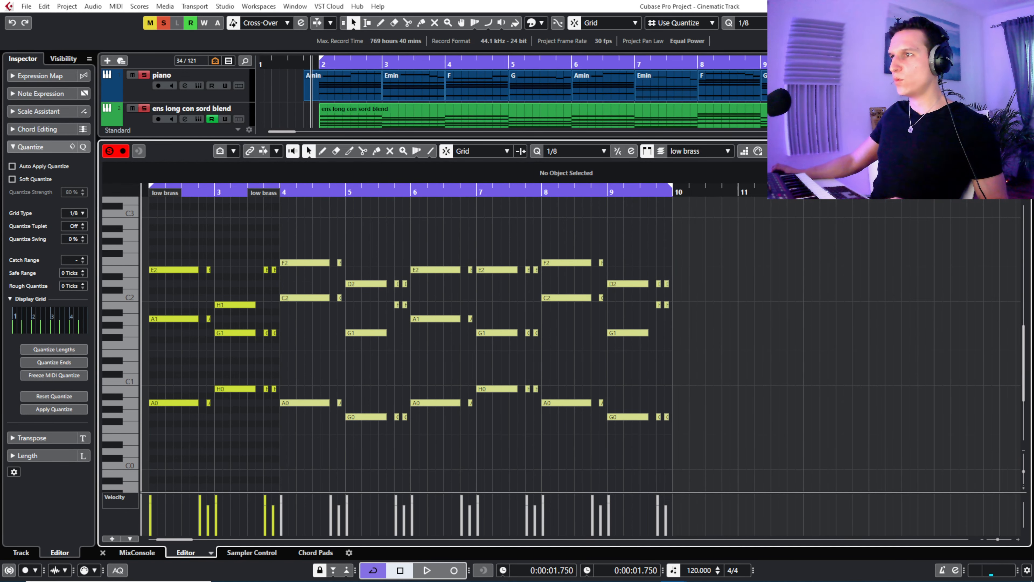
- Open the low brass instrument window beside the notes and play the parts from bar 2, stopping in bar 9
{"action": "left_click", "coordinate": [892, 152]}
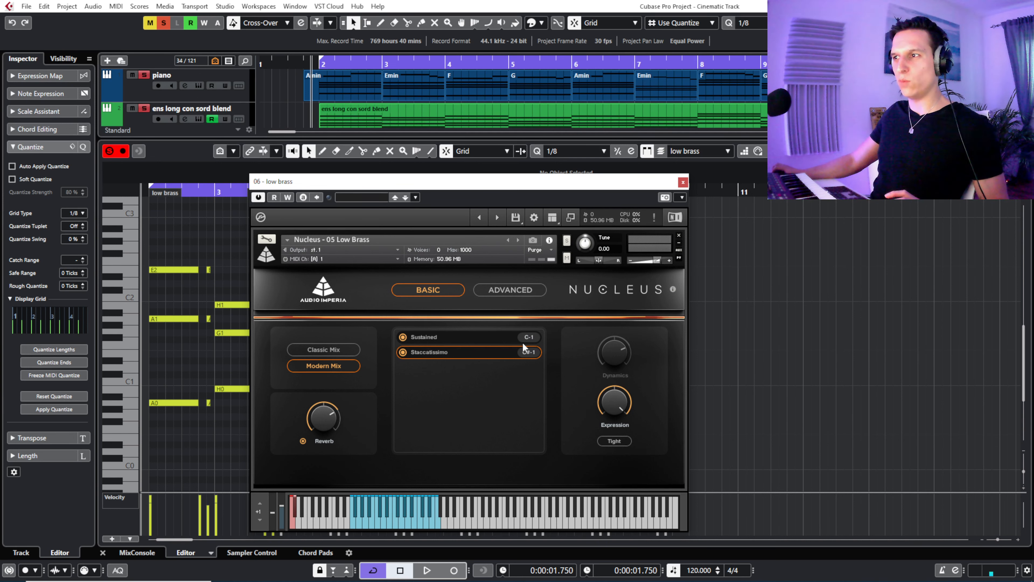
{"action": "left_click", "coordinate": [147, 191]}
{"action": "left_click_drag", "start_coordinate": [354, 180], "coordinate": [640, 160]}
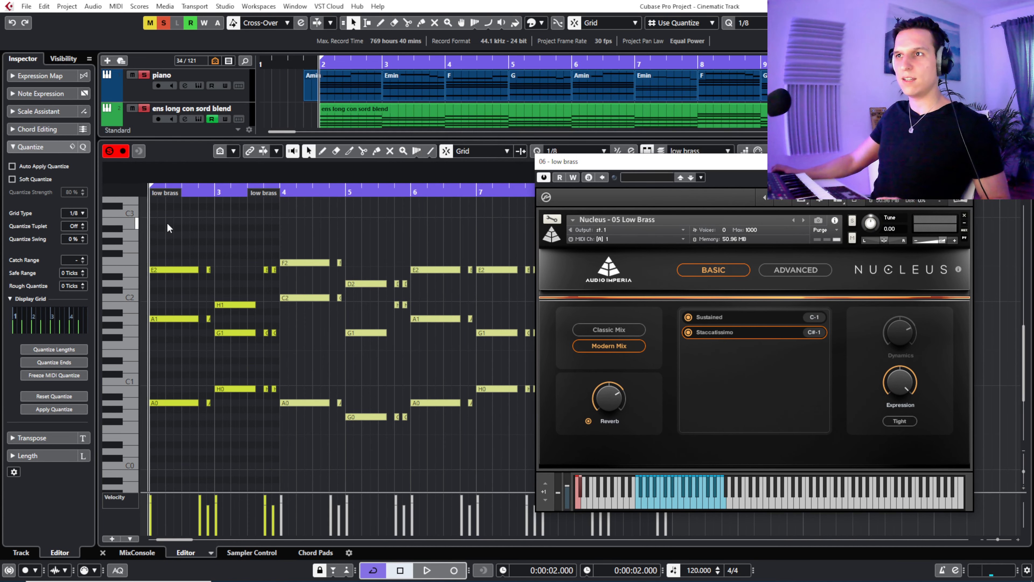
{"action": "key", "text": "space"}
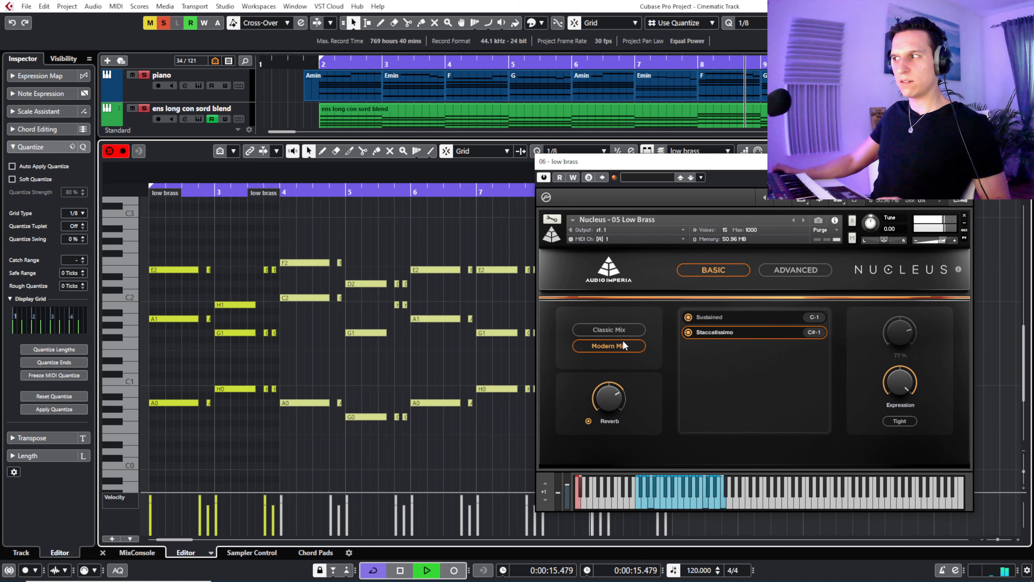
{"action": "key", "text": "space"}
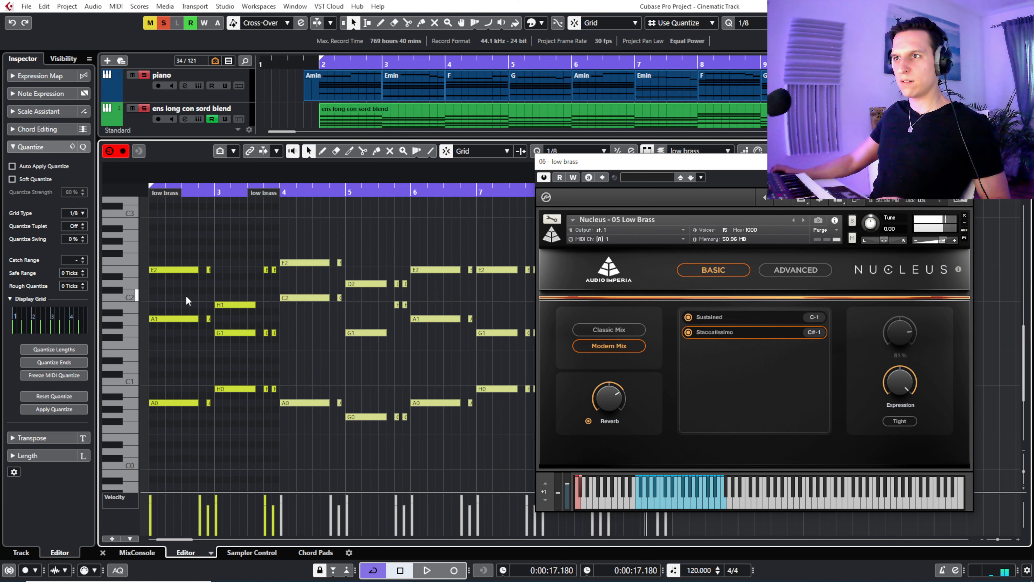
- Examine the articulation keyswitch notes below the low brass chords, then return the cursor to bar 2 and close the instrument window
{"action": "scroll", "coordinate": [179, 294], "scroll_direction": "down", "scroll_amount": 5}
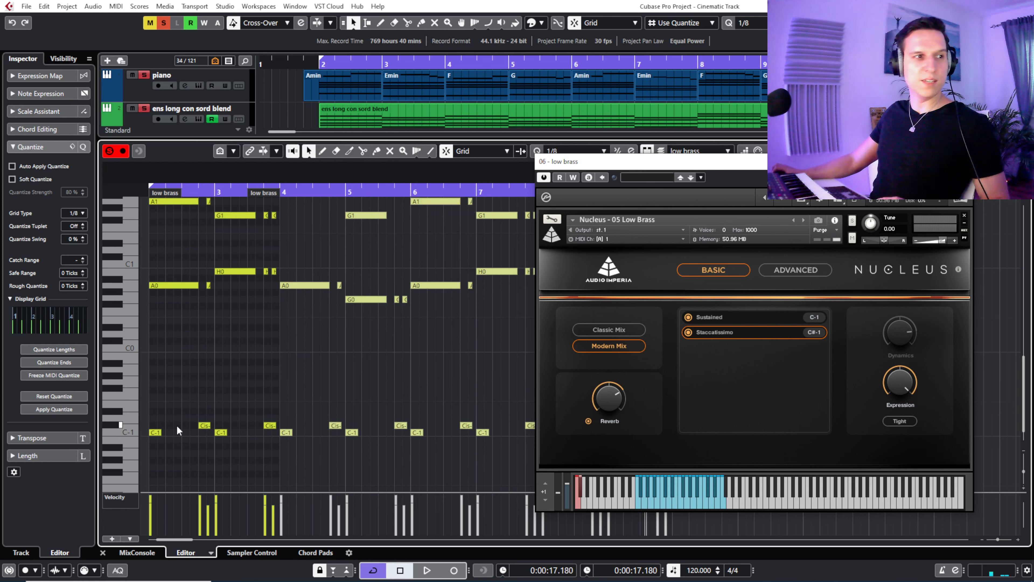
{"action": "scroll", "coordinate": [224, 394], "scroll_direction": "up", "scroll_amount": 5}
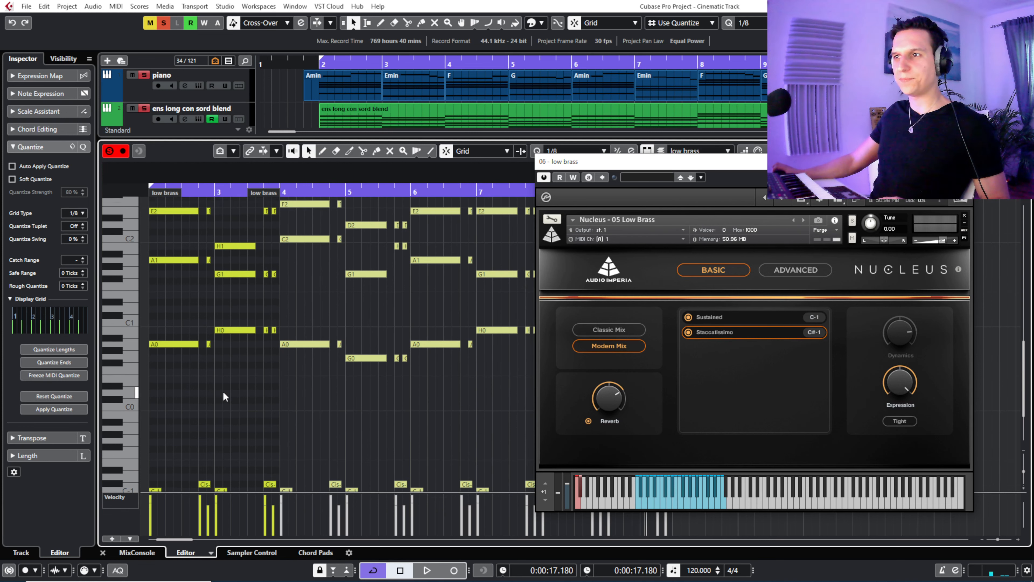
{"action": "left_click", "coordinate": [146, 194]}
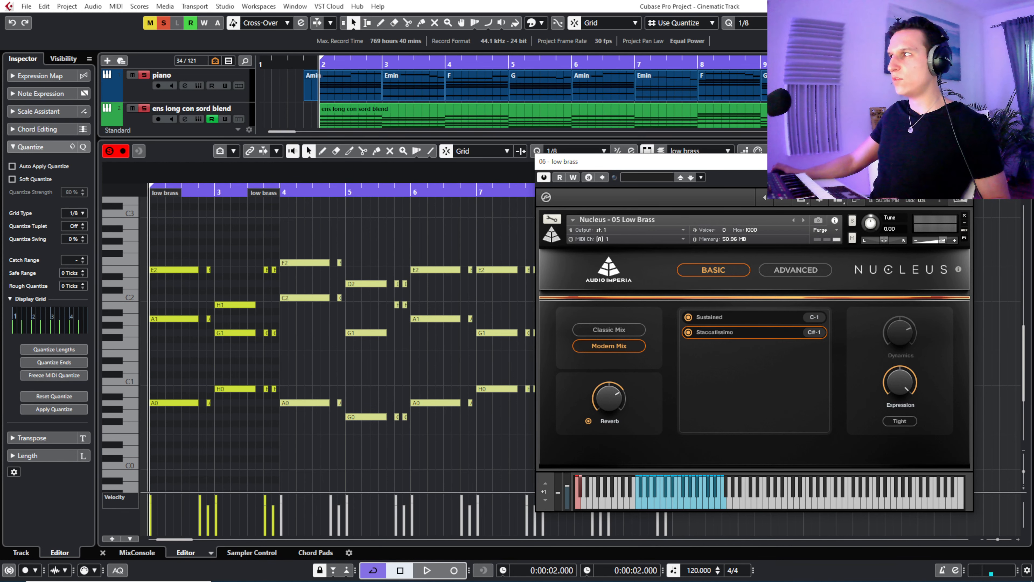
{"action": "left_click", "coordinate": [962, 161]}
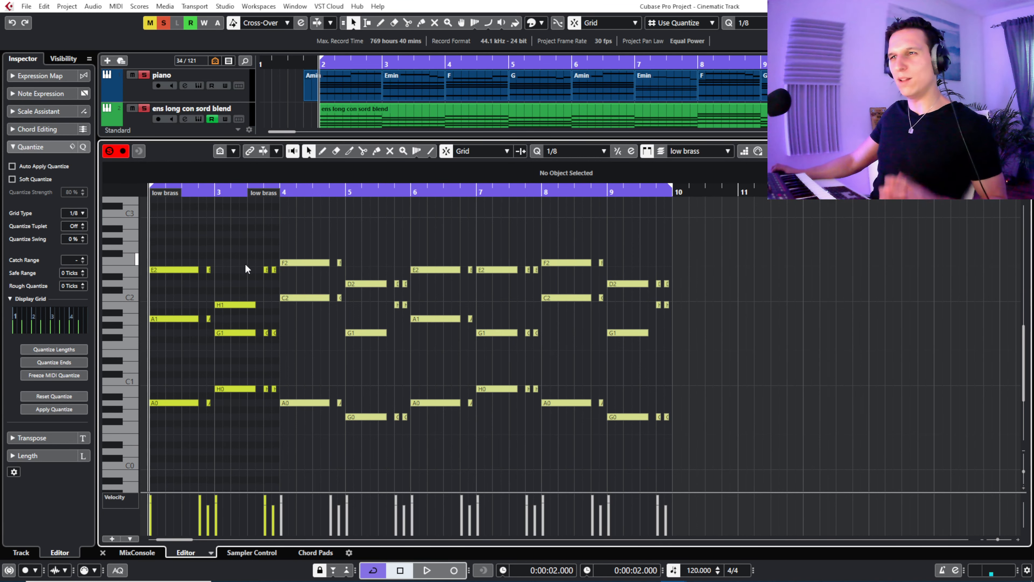
- Close the Key Editor and play the soloed layers from just before bar 2 to hear the low brass in the mix
{"action": "key", "text": "Return"}
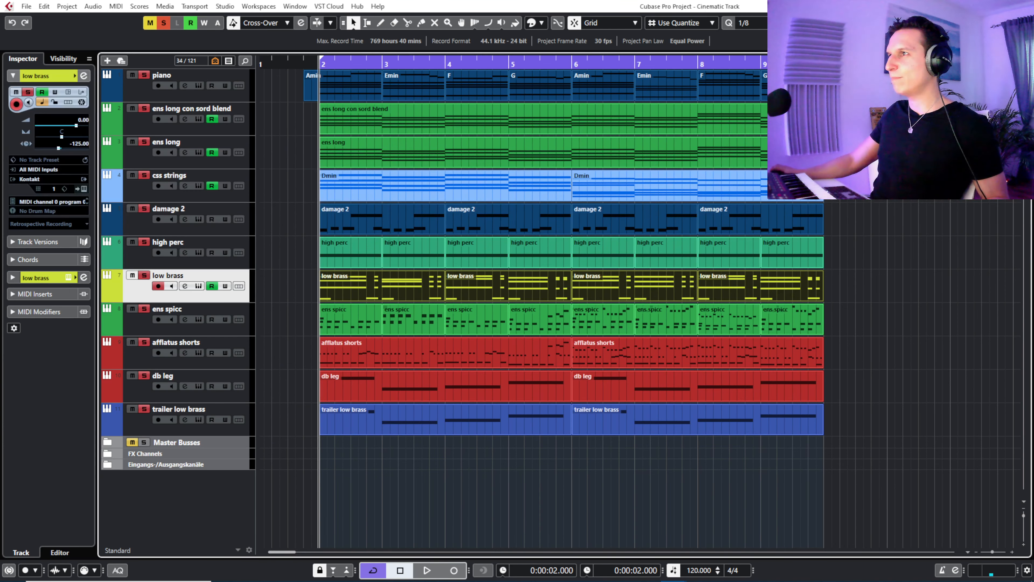
{"action": "left_click", "coordinate": [302, 65]}
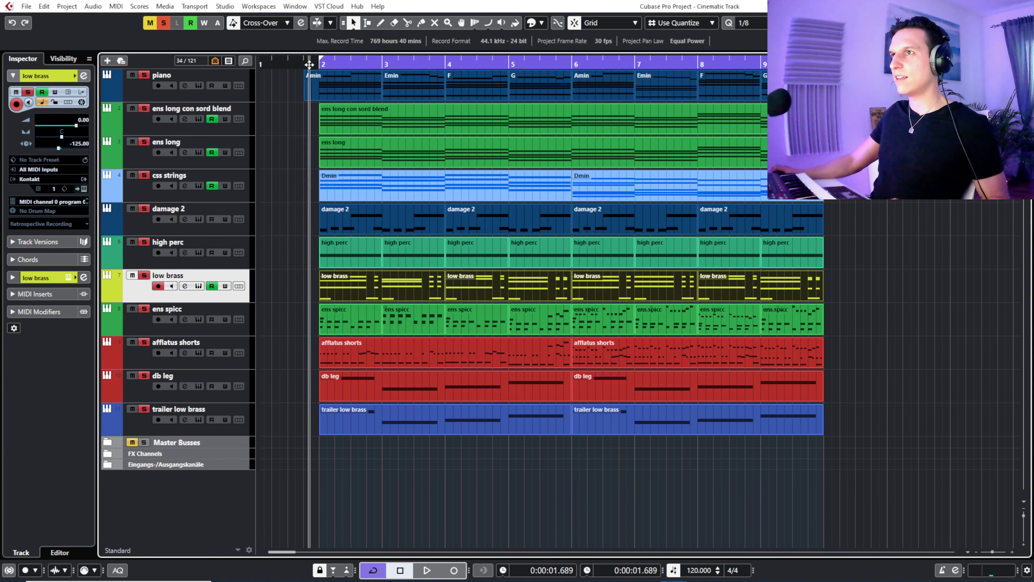
{"action": "left_click_drag", "start_coordinate": [311, 64], "coordinate": [303, 68]}
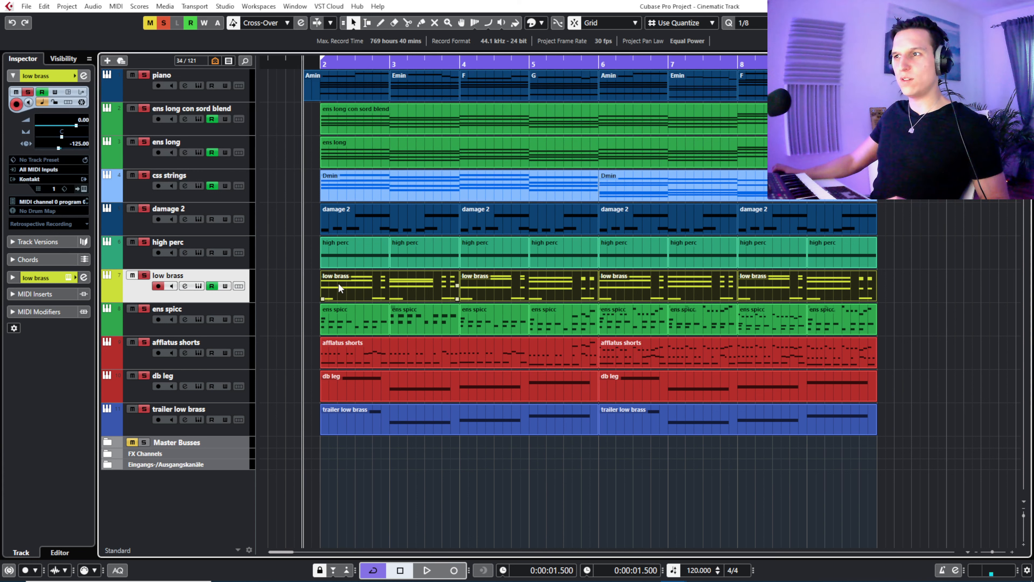
{"action": "key", "text": "space"}
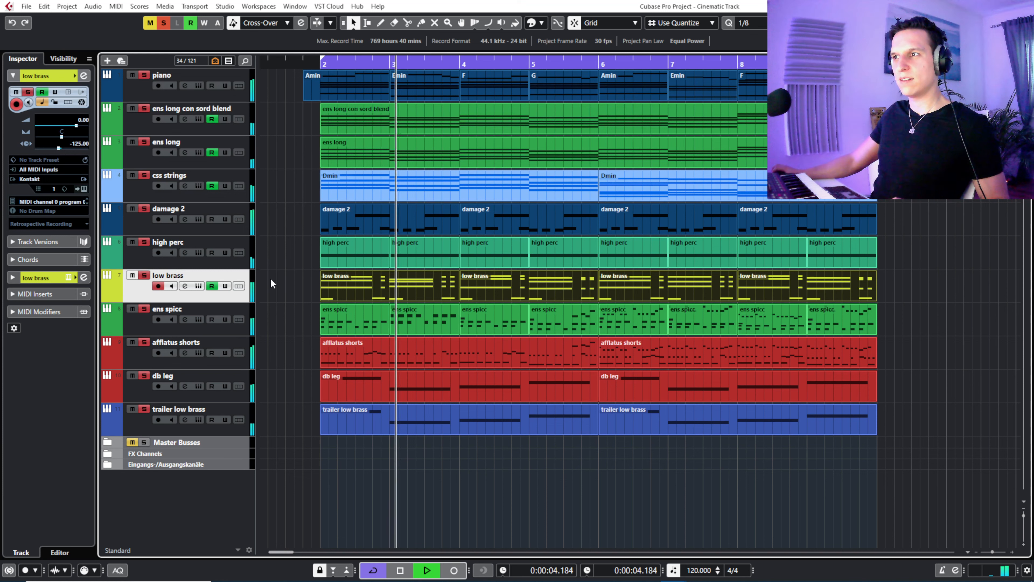
- Compare the mix without and with the low brass by muting and re-soloing its track during playback, then replay from bar 2
{"action": "left_click", "coordinate": [132, 276]}
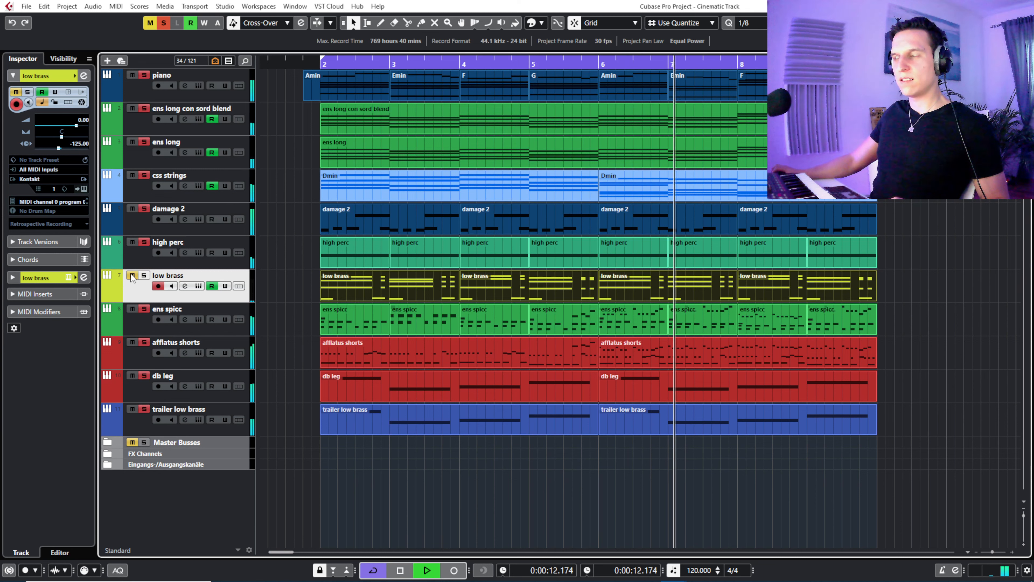
{"action": "left_click", "coordinate": [132, 276]}
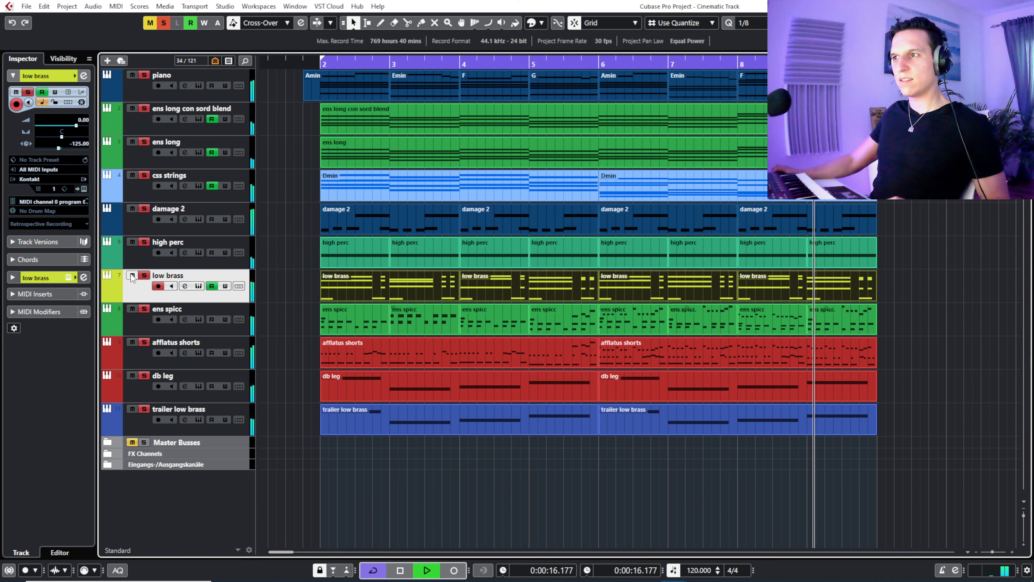
{"action": "left_click", "coordinate": [330, 65]}
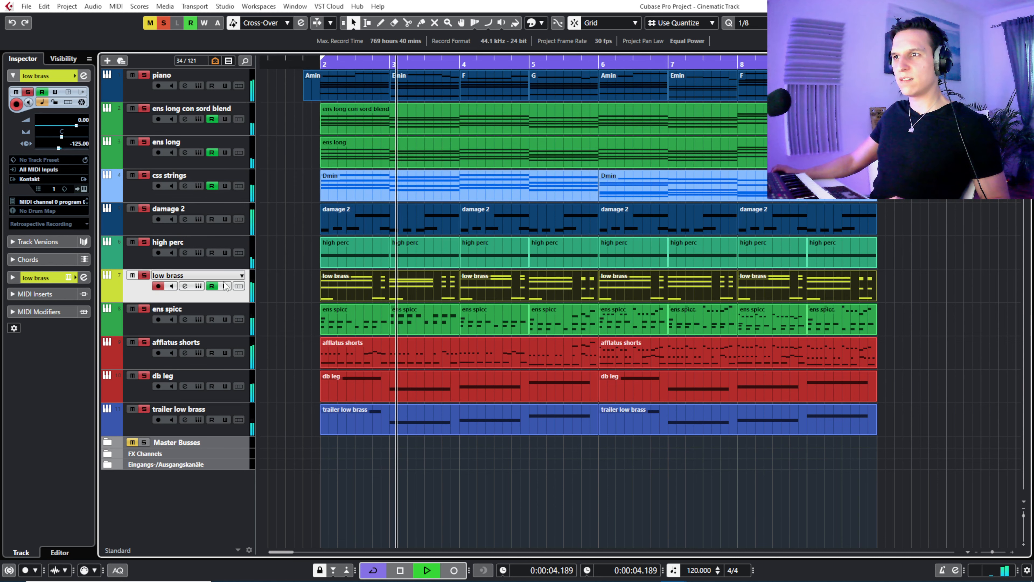
- Review the low brass parts in the Key Editor during playback, then stop, close the editor and deselect the parts
{"action": "double_click", "coordinate": [342, 283]}
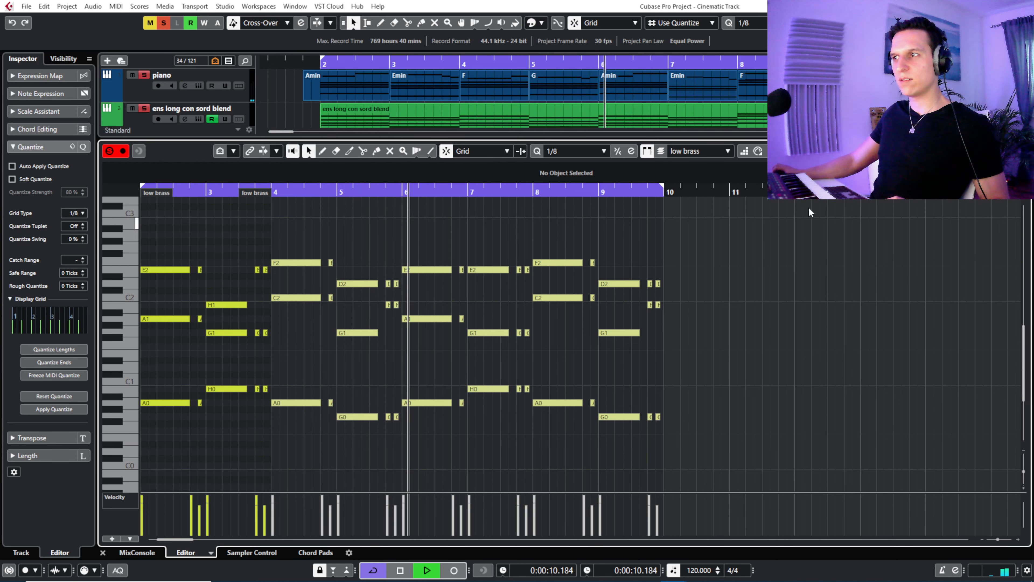
{"action": "key", "text": "space"}
{"action": "key", "text": "Return"}
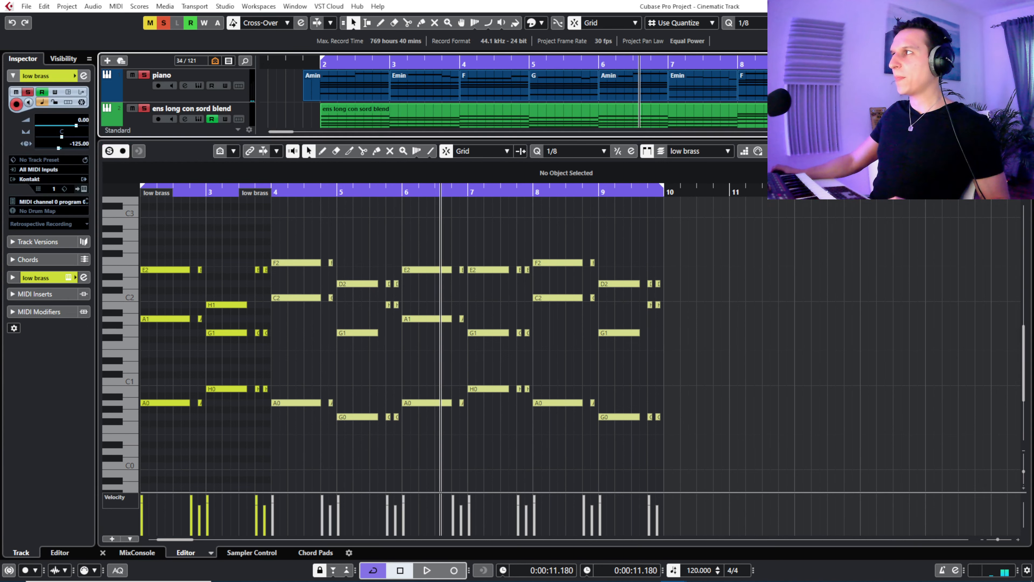
{"action": "left_click", "coordinate": [283, 282]}
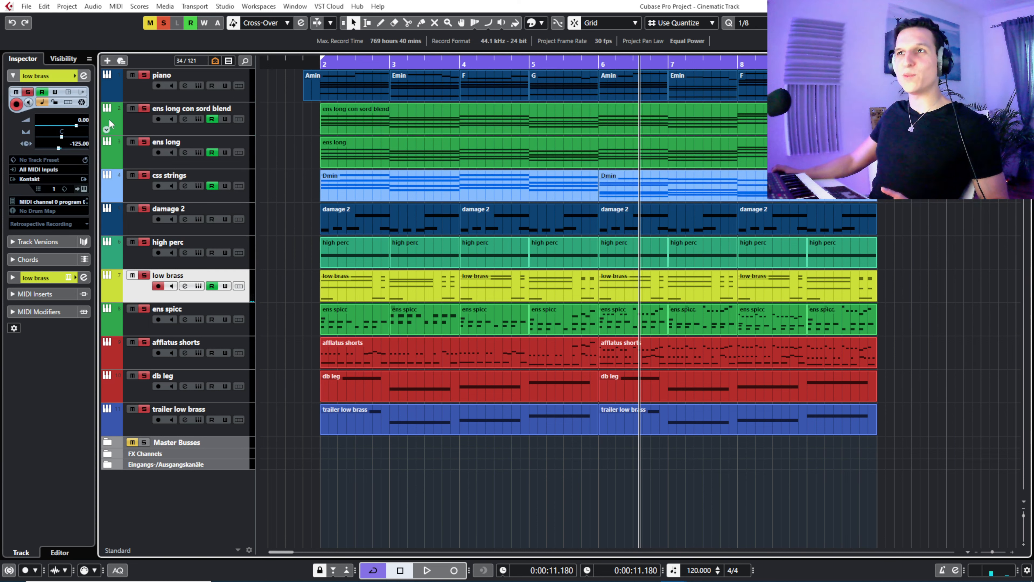
- Make the horns track visible in the project and return to the track inspector
{"action": "left_click", "coordinate": [63, 59]}
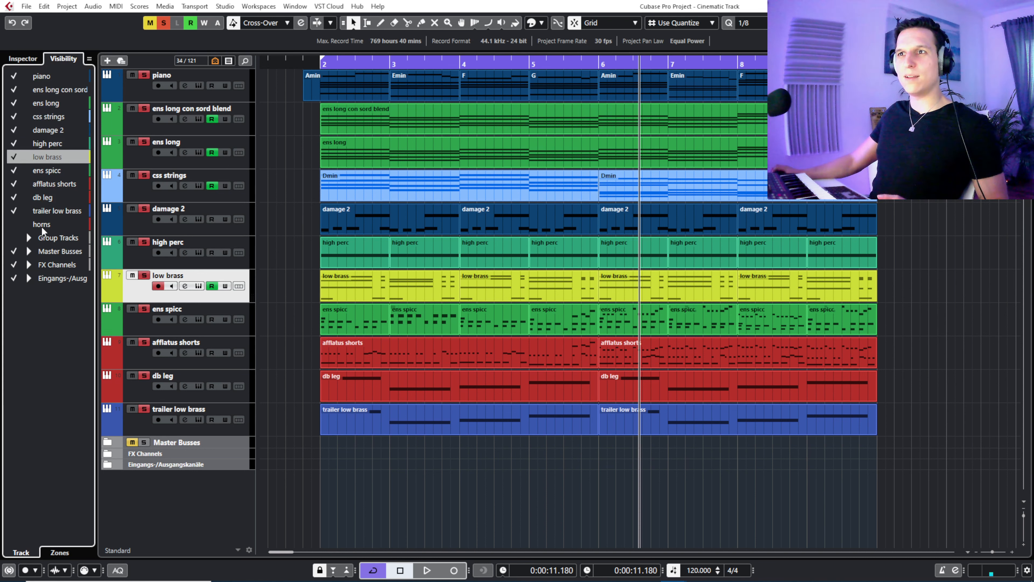
{"action": "left_click", "coordinate": [15, 224]}
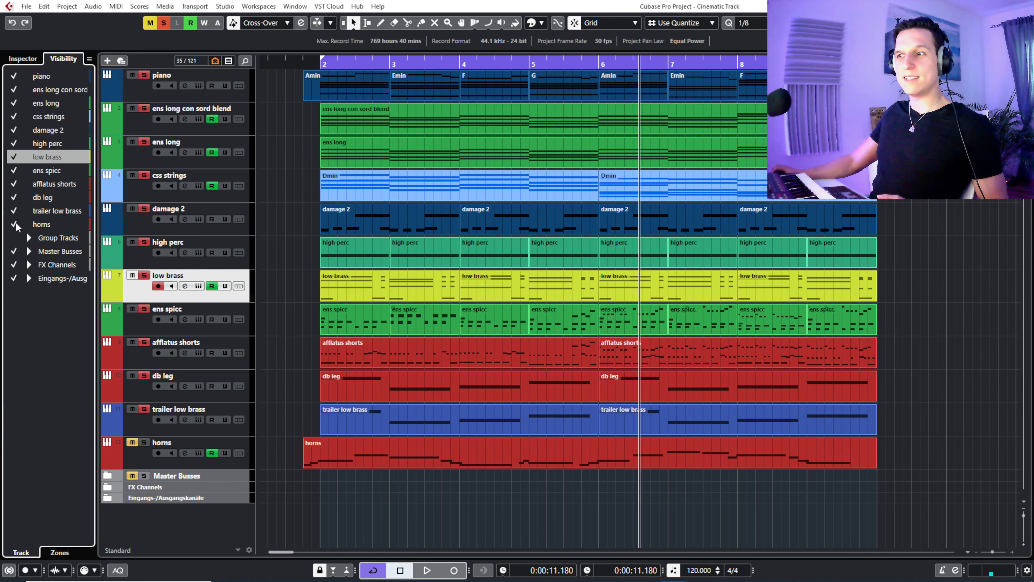
{"action": "left_click", "coordinate": [30, 57]}
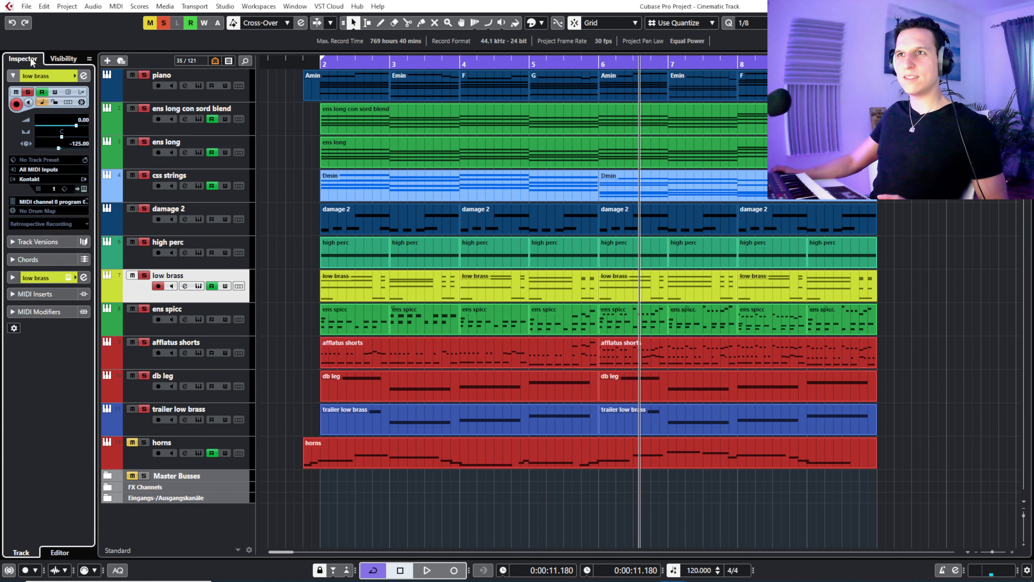
- View the horns track's CSB 4 Horns instrument, close its window, and unmute the horns among the soloed layers
{"action": "left_click", "coordinate": [199, 453]}
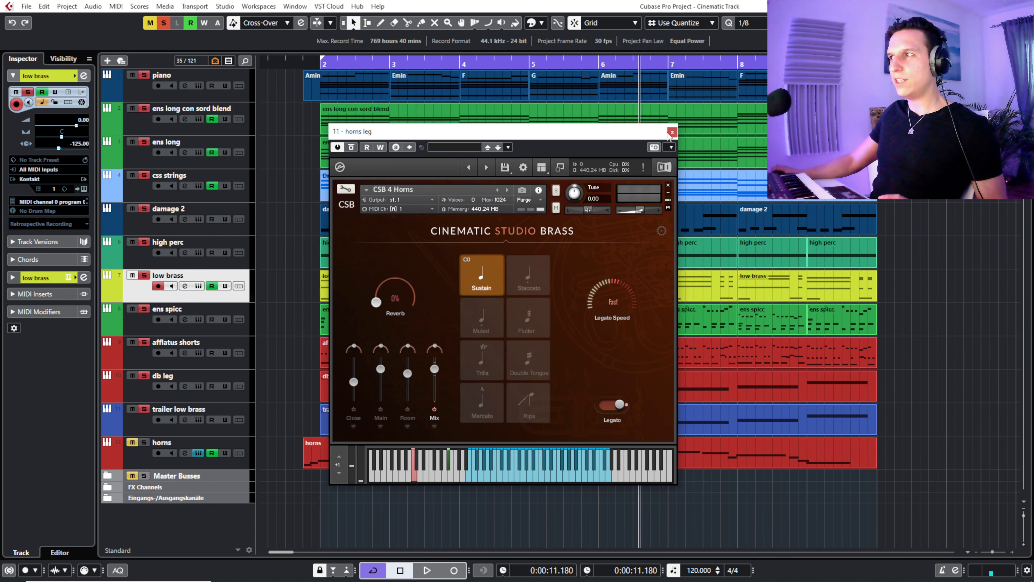
{"action": "left_click", "coordinate": [672, 133]}
{"action": "left_click", "coordinate": [133, 442]}
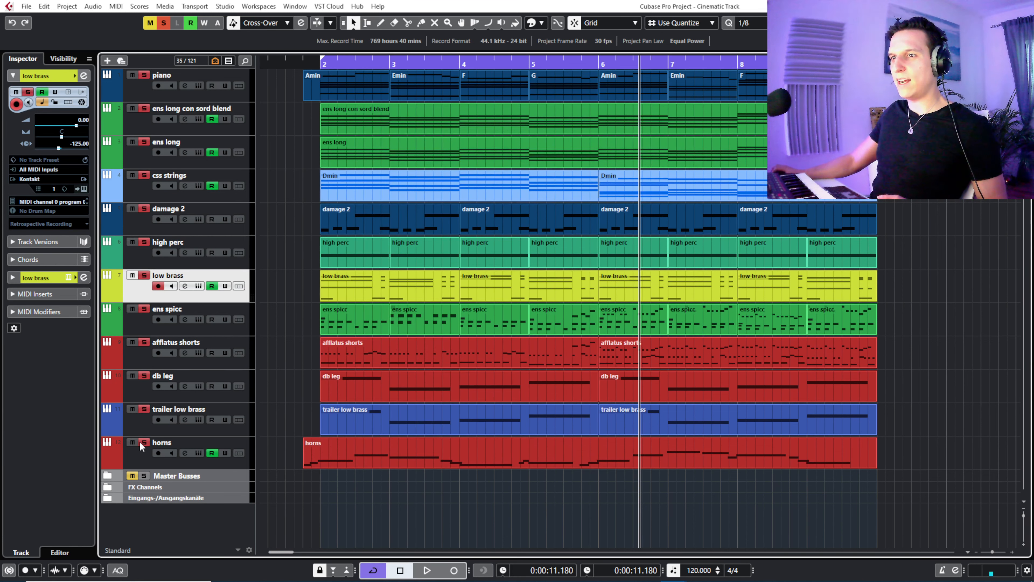
- Open the horns part in the Key Editor together with all piano parts and place the cursor just before the horns begin
{"action": "left_click", "coordinate": [342, 452]}
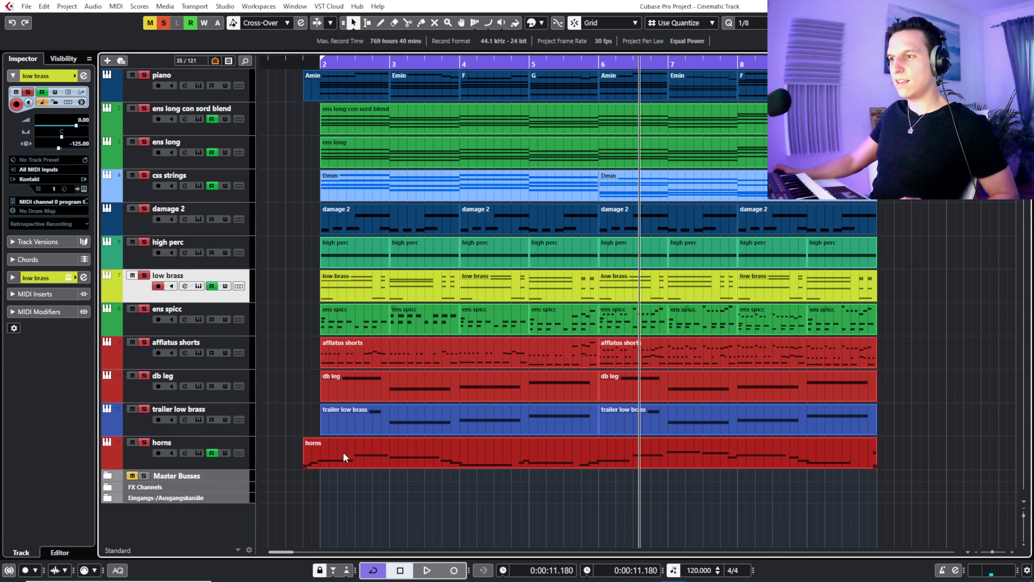
{"action": "double_click", "coordinate": [342, 452]}
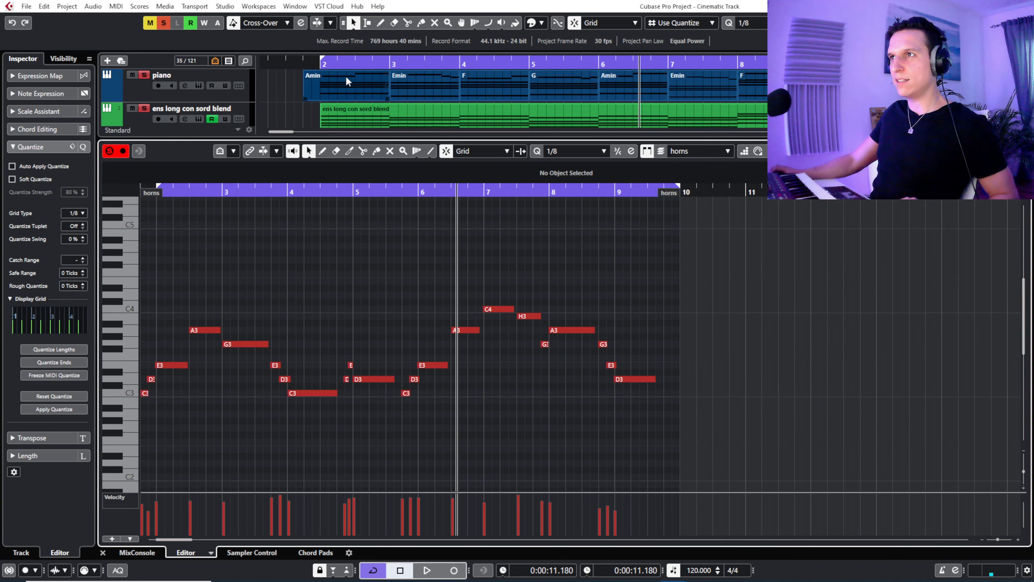
{"action": "left_click", "coordinate": [345, 77]}
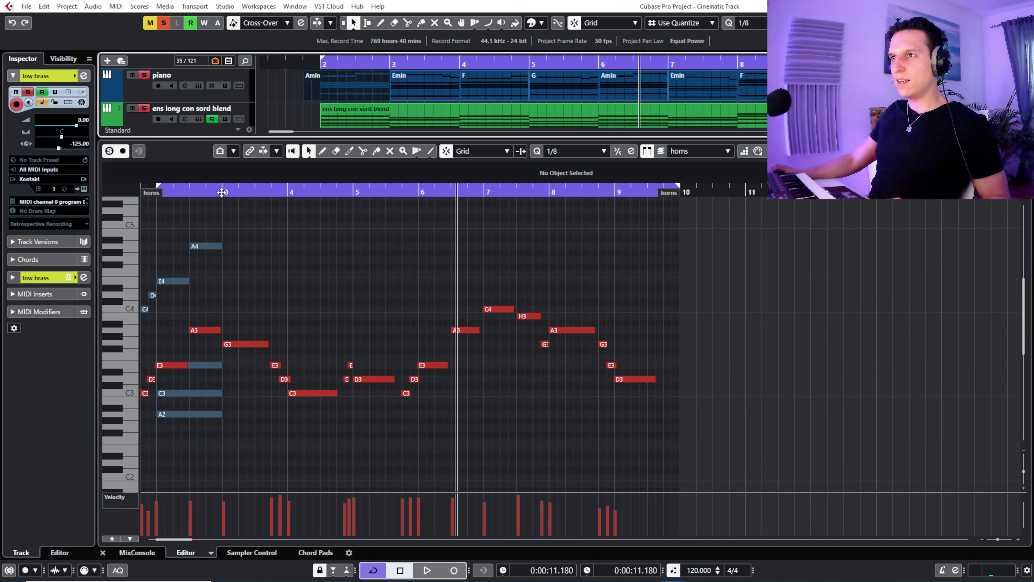
{"action": "left_click_drag", "start_coordinate": [222, 192], "coordinate": [263, 205]}
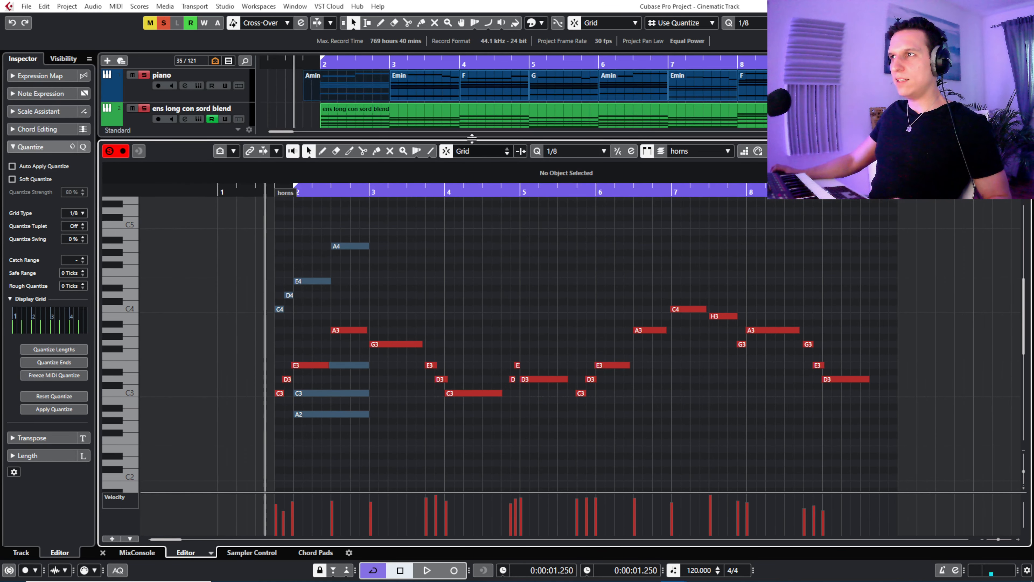
{"action": "left_click_drag", "start_coordinate": [892, 85], "coordinate": [428, 81]}
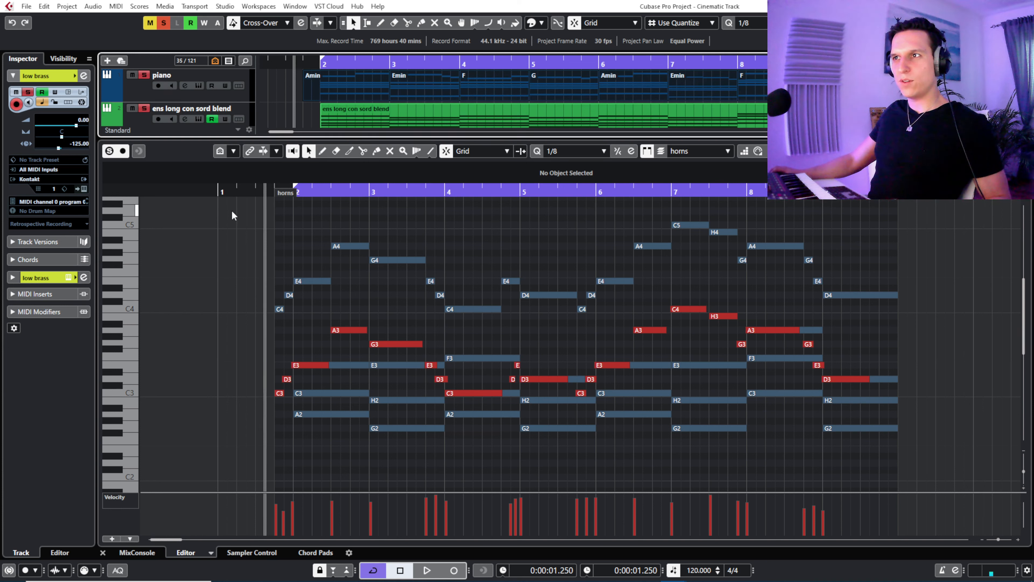
- Mute the piano track and play the opening of the horns line, returning to just before its start and stopping
{"action": "left_click", "coordinate": [291, 171]}
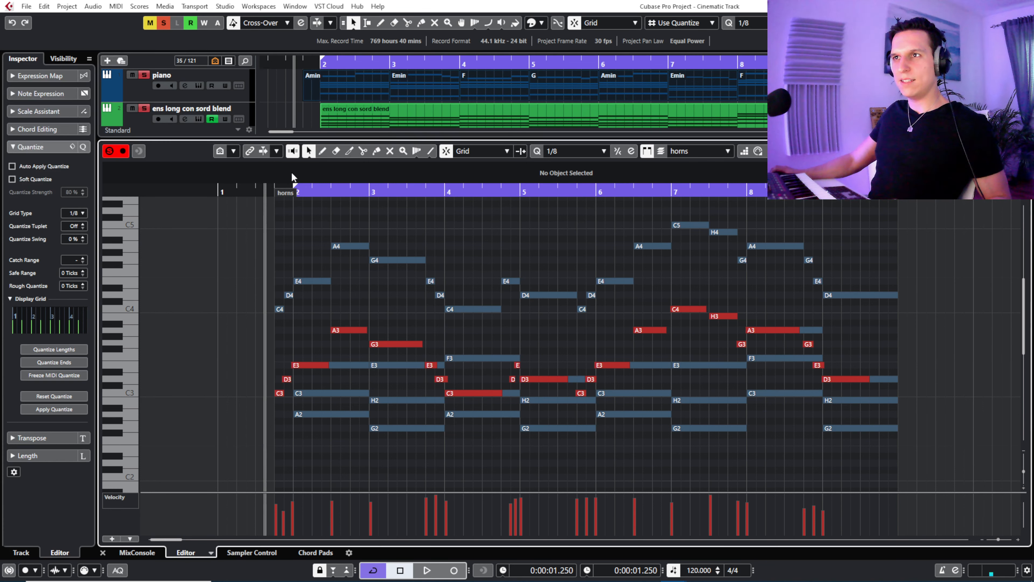
{"action": "left_click", "coordinate": [129, 73]}
{"action": "key", "text": "space"}
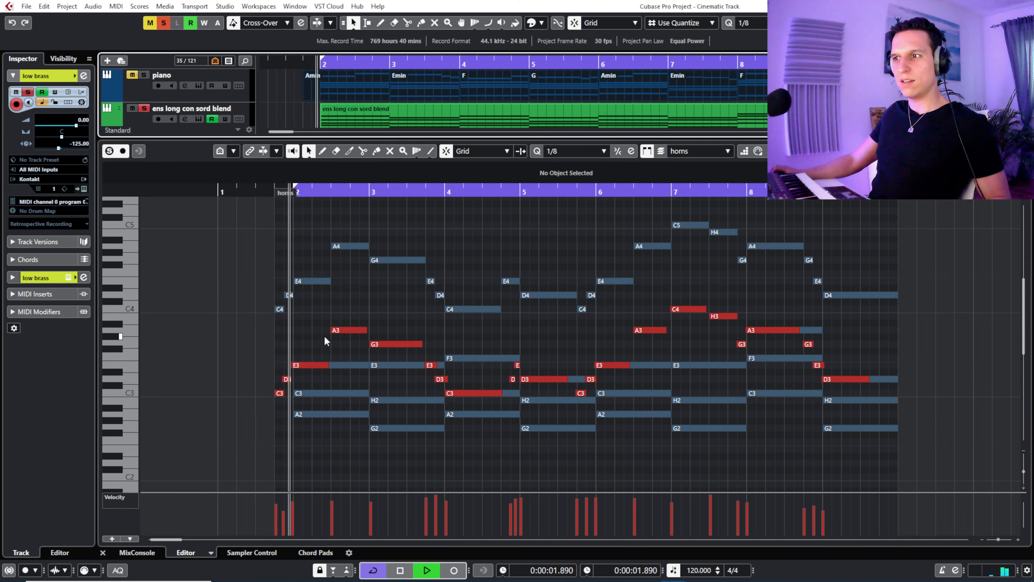
{"action": "left_click", "coordinate": [262, 191]}
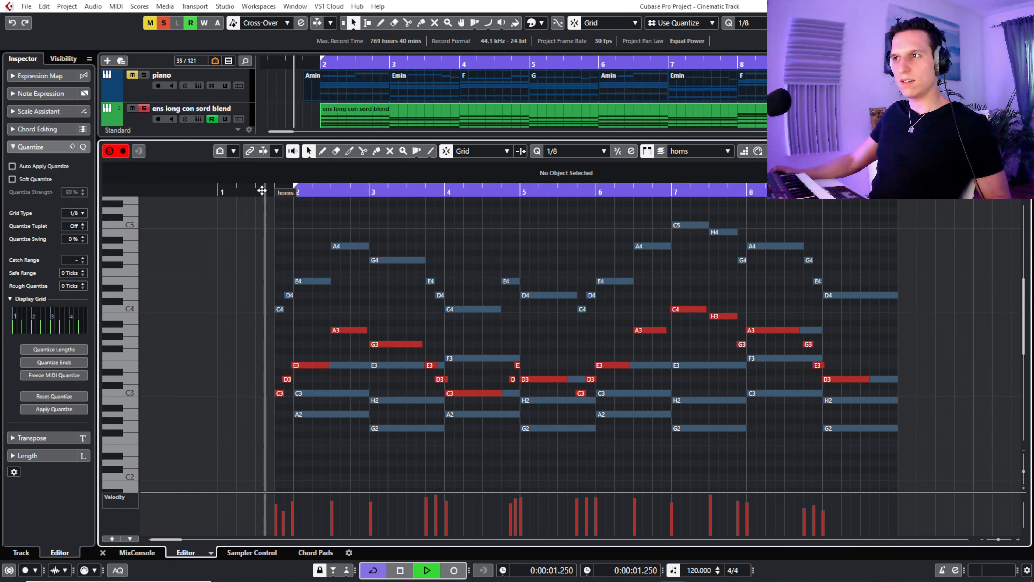
{"action": "key", "text": "space"}
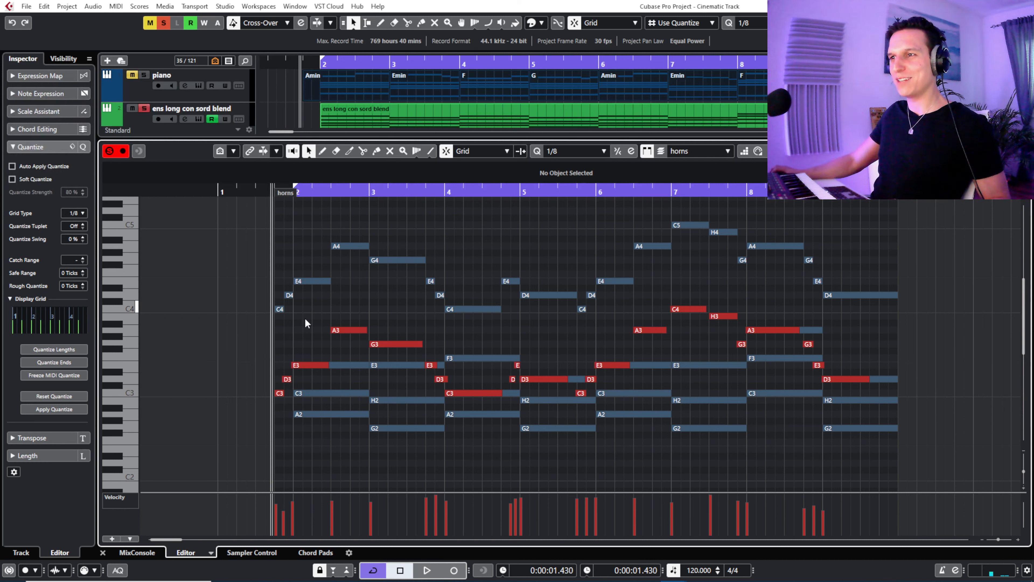
- Select the first E3 note of the horns, play the horns line through to bar 8, and close the Key Editor
{"action": "left_click", "coordinate": [309, 365]}
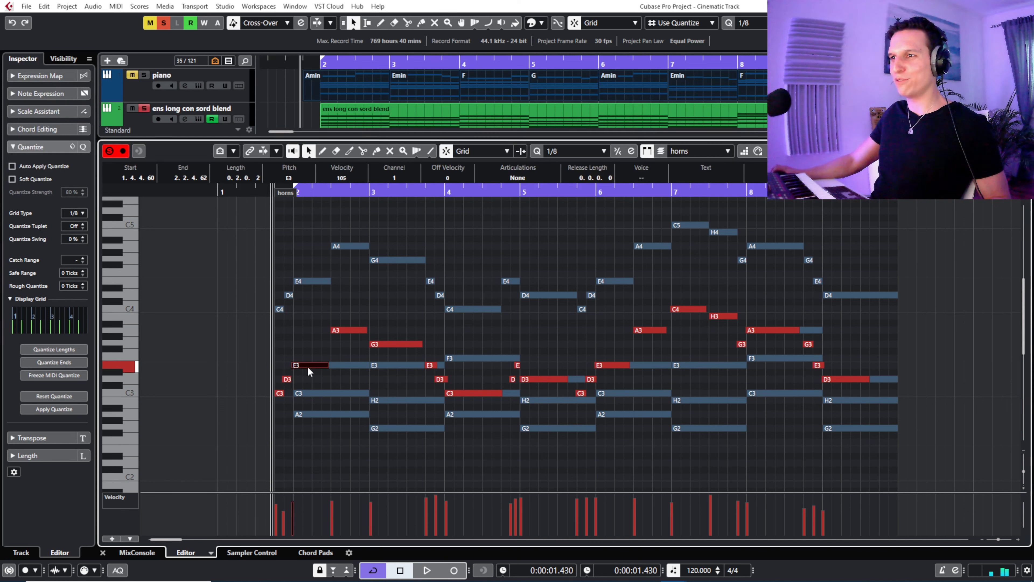
{"action": "key", "text": "space"}
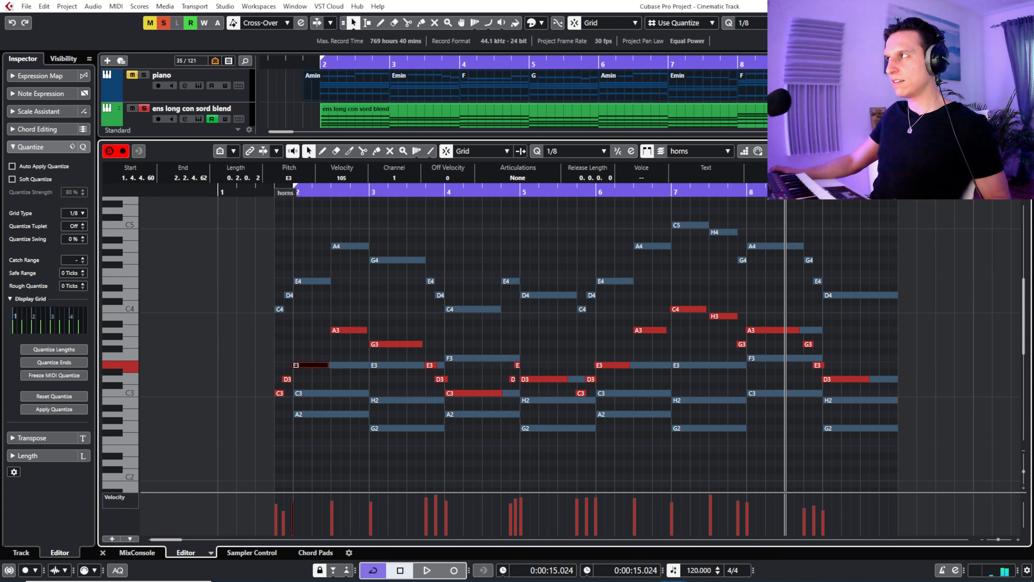
{"action": "key", "text": "Return"}
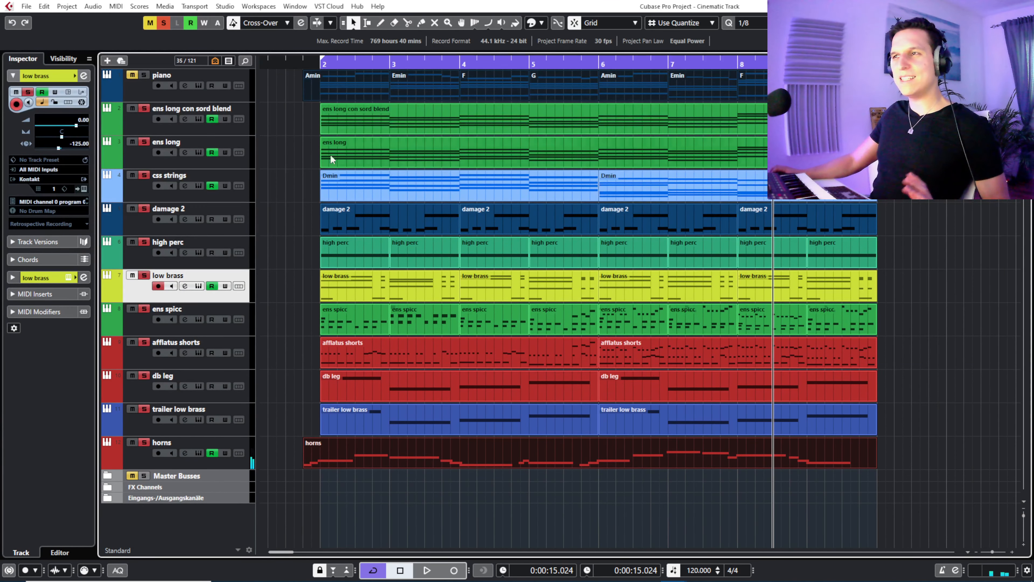
- Show the horns track's modulation automation lane, examine its curve below the part, and hide the lane again
{"action": "left_click", "coordinate": [322, 84]}
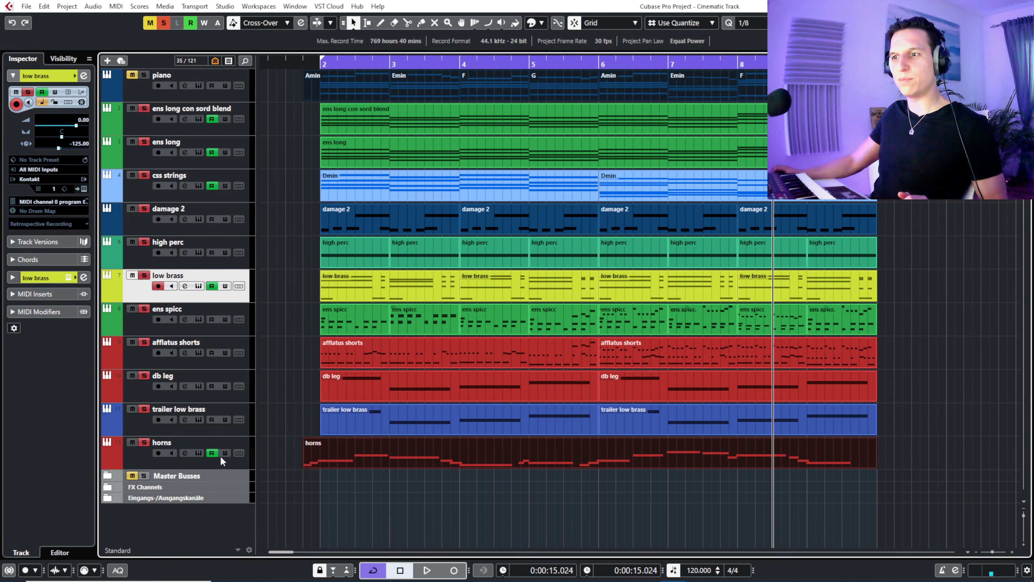
{"action": "left_click", "coordinate": [107, 464]}
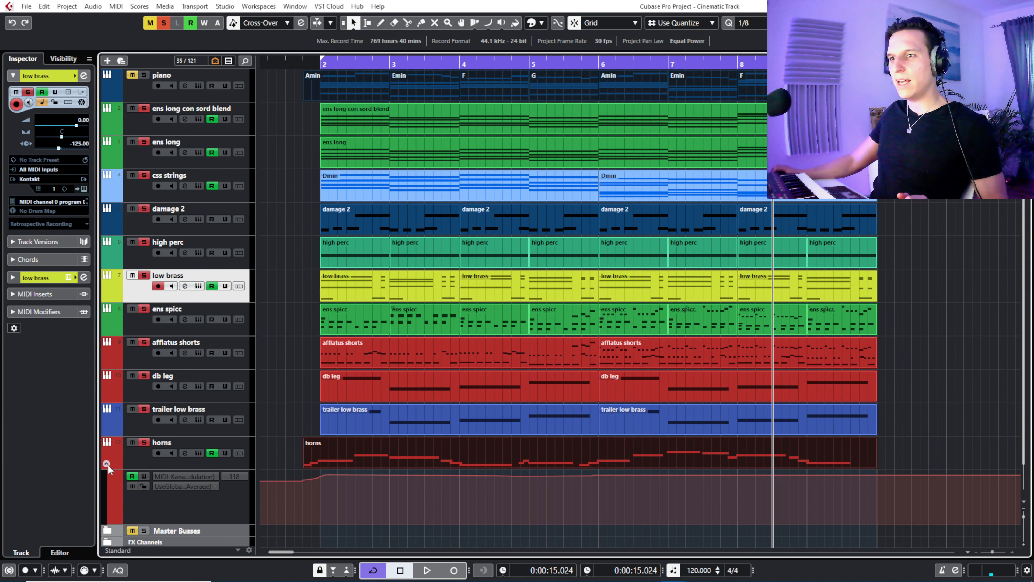
{"action": "scroll", "coordinate": [358, 489], "scroll_direction": "down", "scroll_amount": 1}
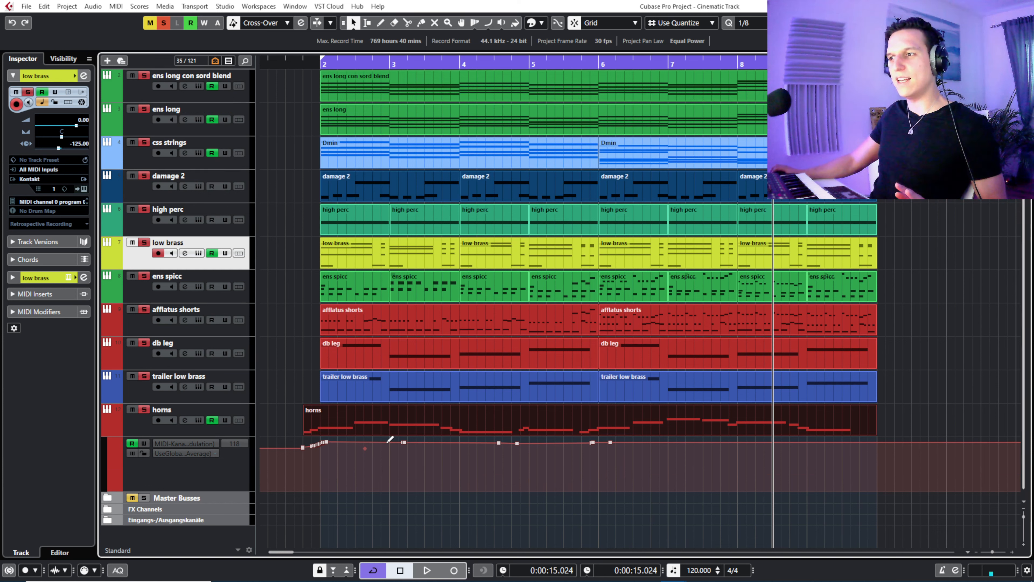
{"action": "left_click", "coordinate": [230, 487]}
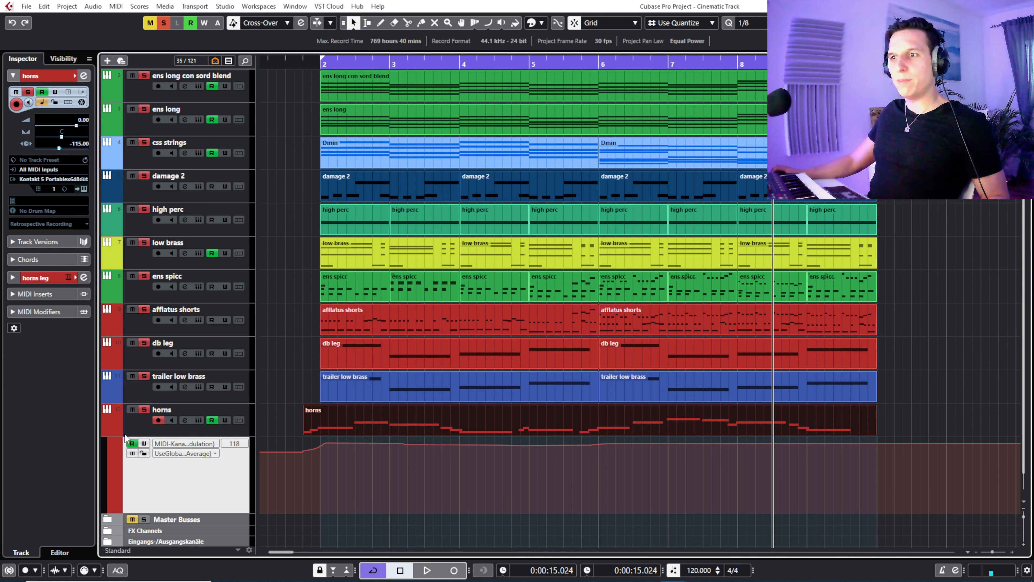
{"action": "left_click", "coordinate": [108, 432]}
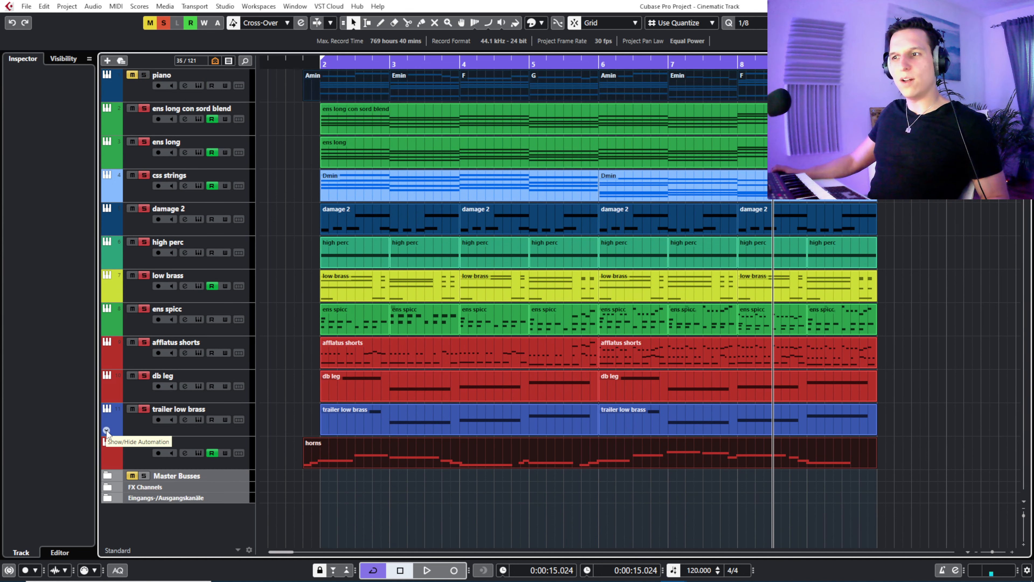
- Clear all solos and mutes and play the full arrangement from just before the horns enter ahead of bar 2
{"action": "left_click", "coordinate": [283, 311]}
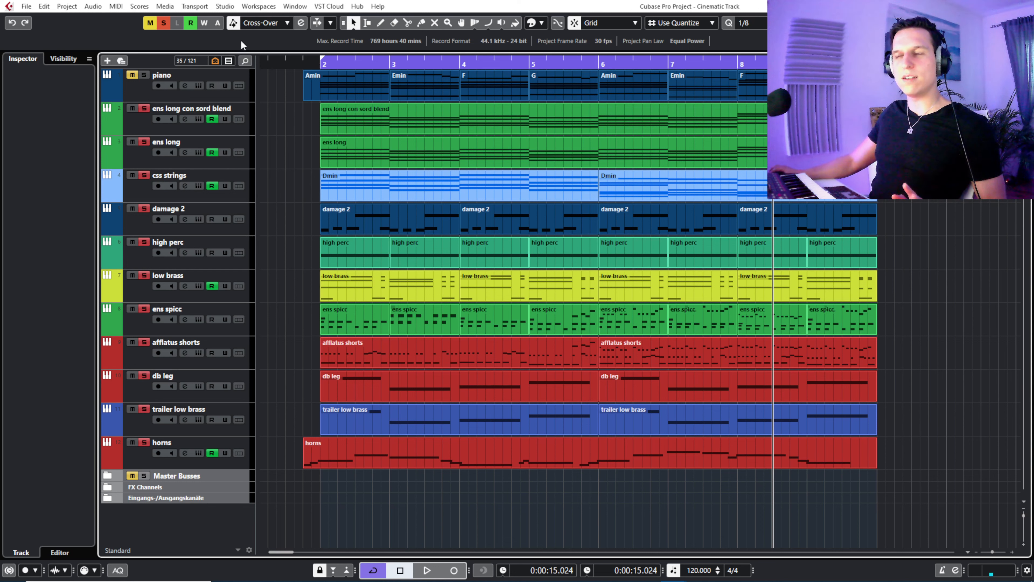
{"action": "left_click", "coordinate": [164, 22]}
{"action": "left_click_drag", "start_coordinate": [296, 64], "coordinate": [293, 55]}
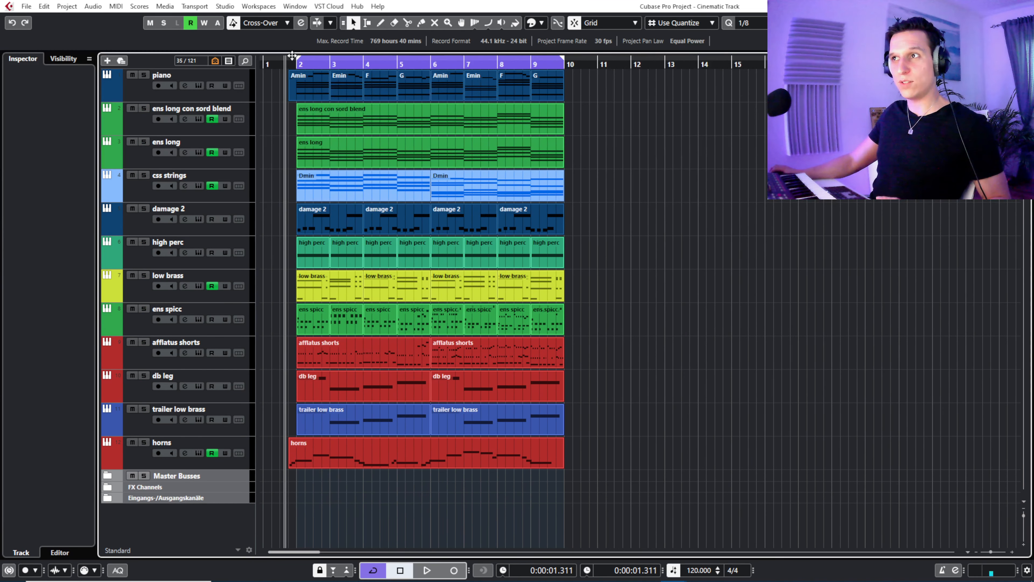
{"action": "key", "text": "space"}
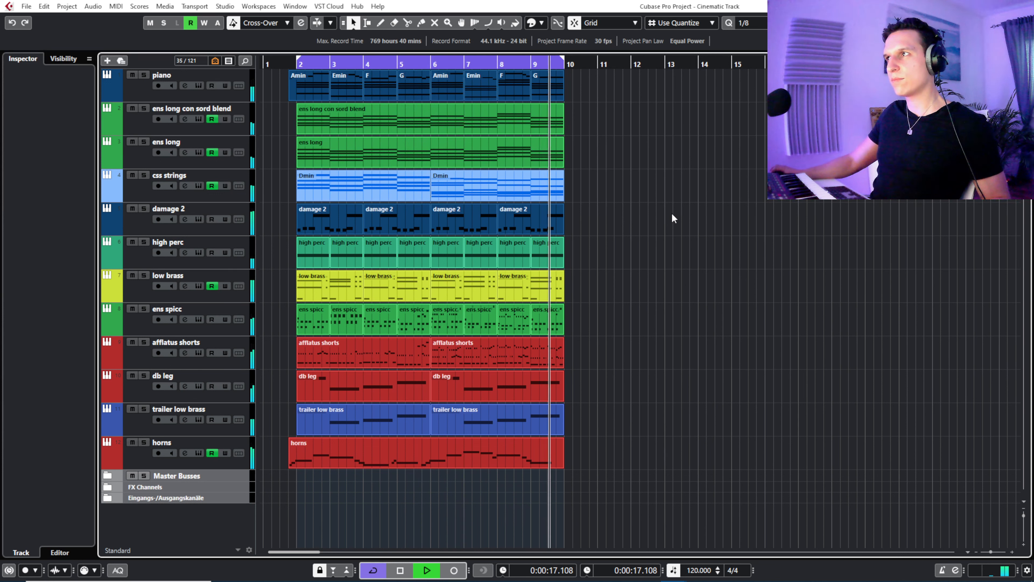
- Stop playback, expand the FX Channels folder, and open only the Seventh Heaven Professional reverb of the x_STR Long SH Hall channel
{"action": "key", "text": "space"}
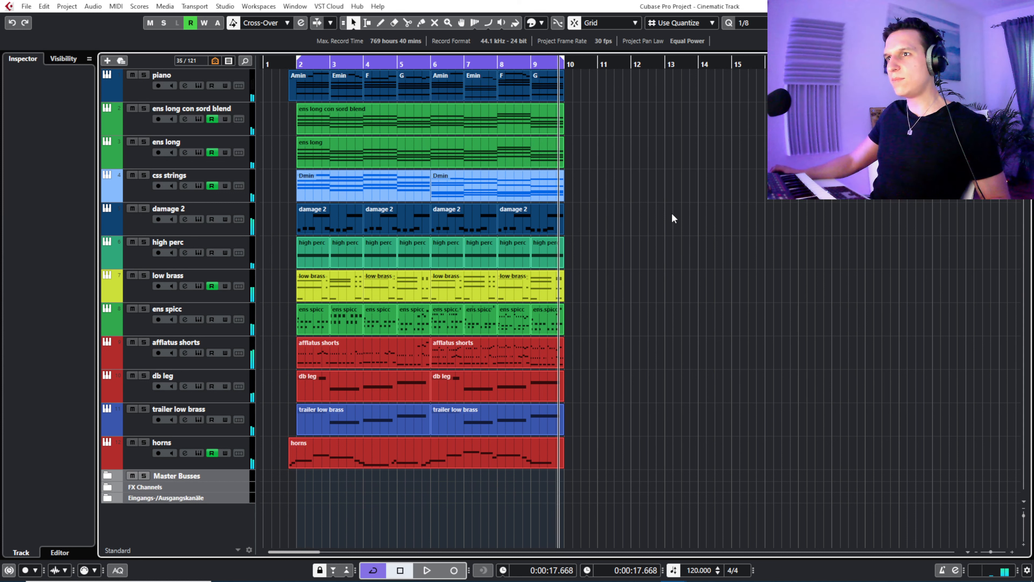
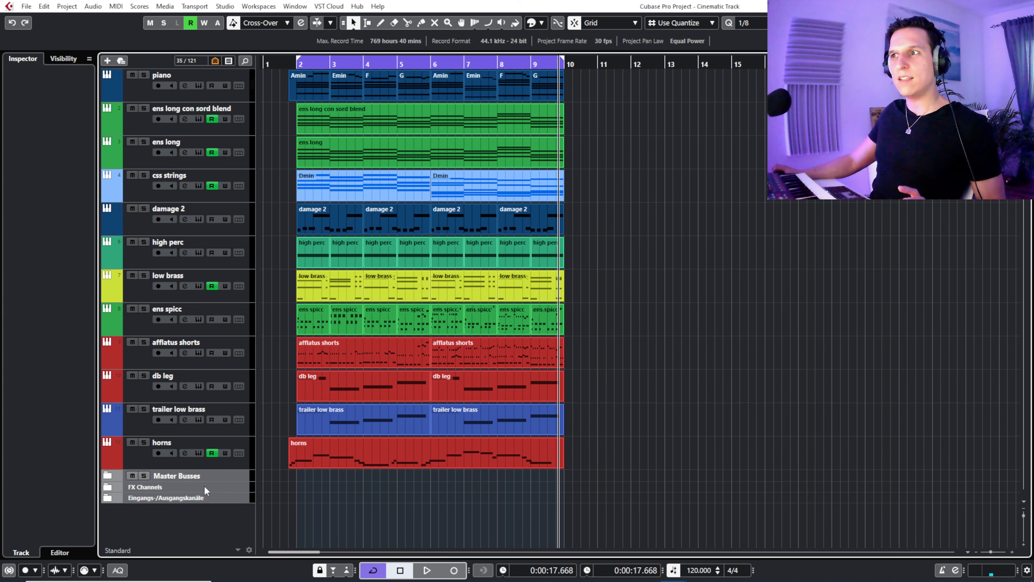
{"action": "left_click", "coordinate": [109, 487]}
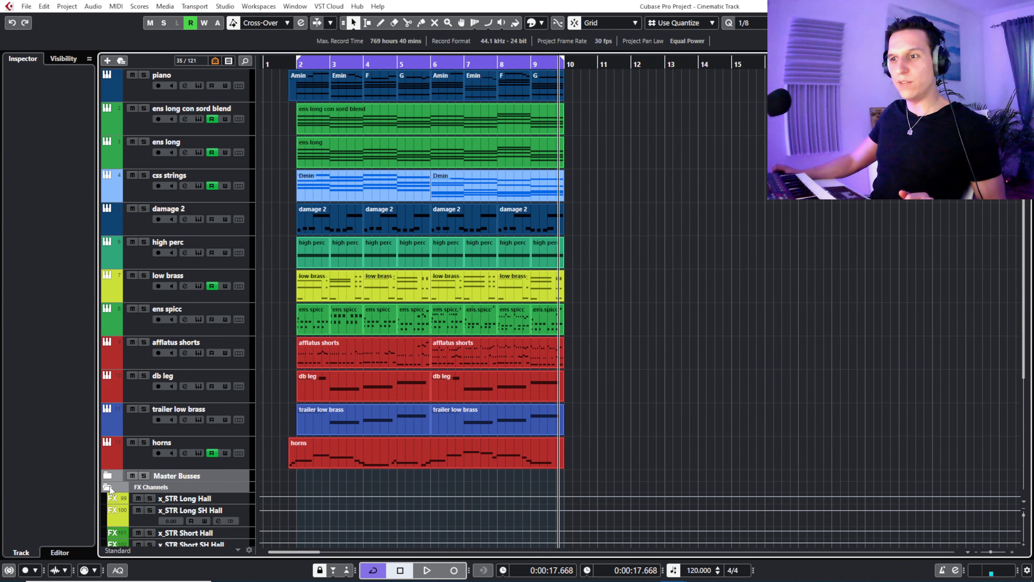
{"action": "left_click", "coordinate": [218, 521]}
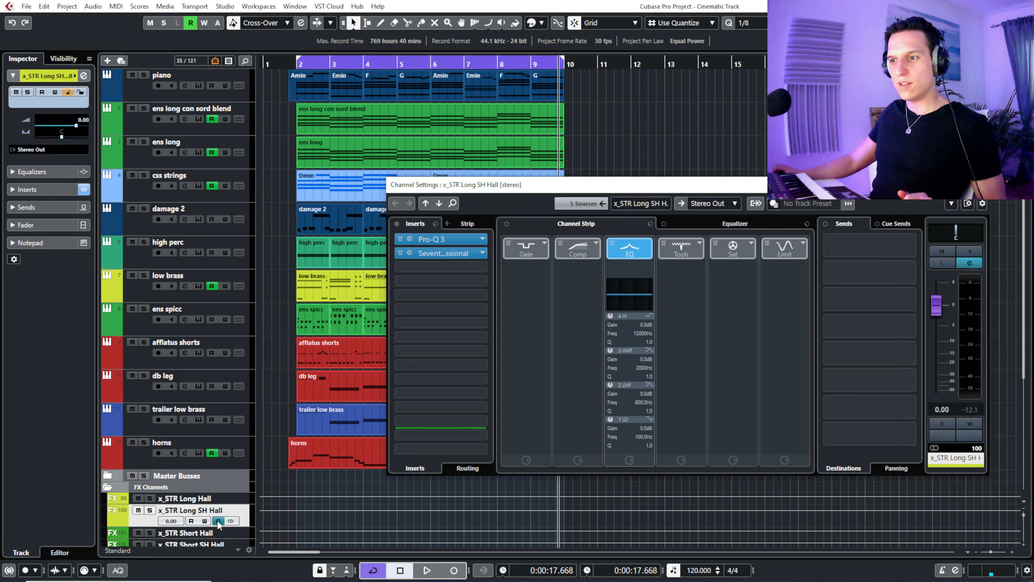
{"action": "left_click", "coordinate": [410, 253]}
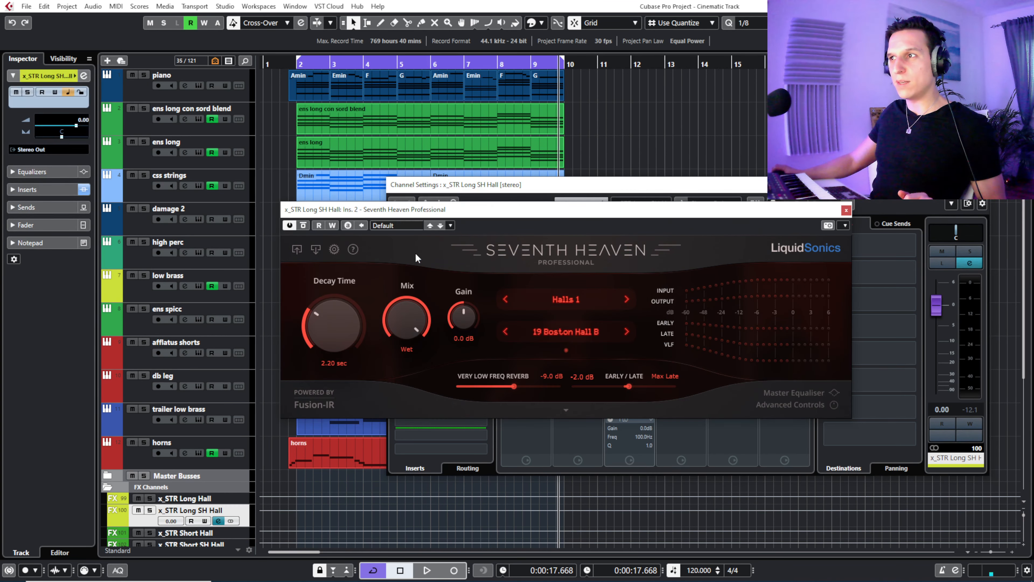
{"action": "left_click", "coordinate": [984, 185]}
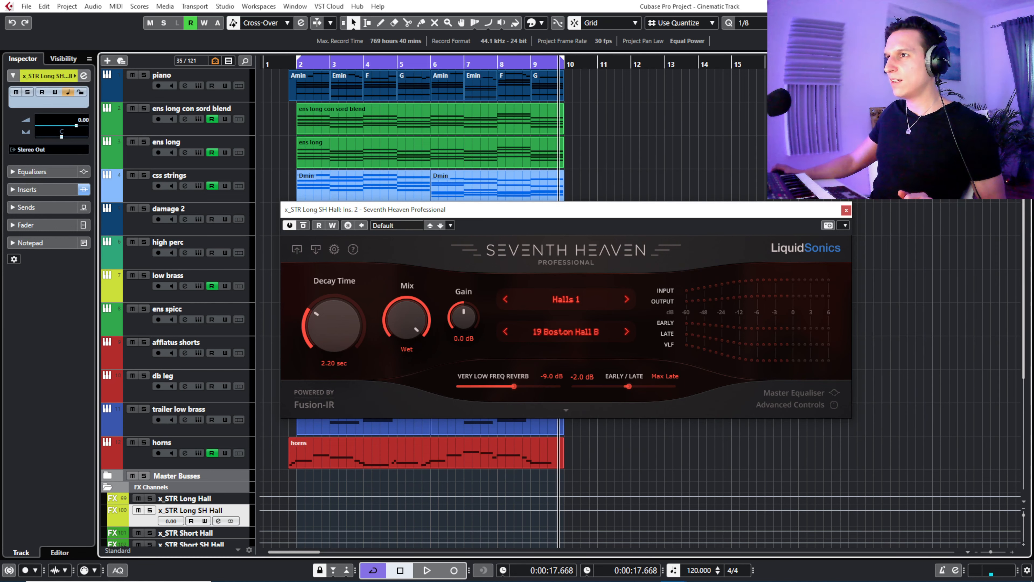
{"action": "left_click_drag", "start_coordinate": [492, 212], "coordinate": [510, 250]}
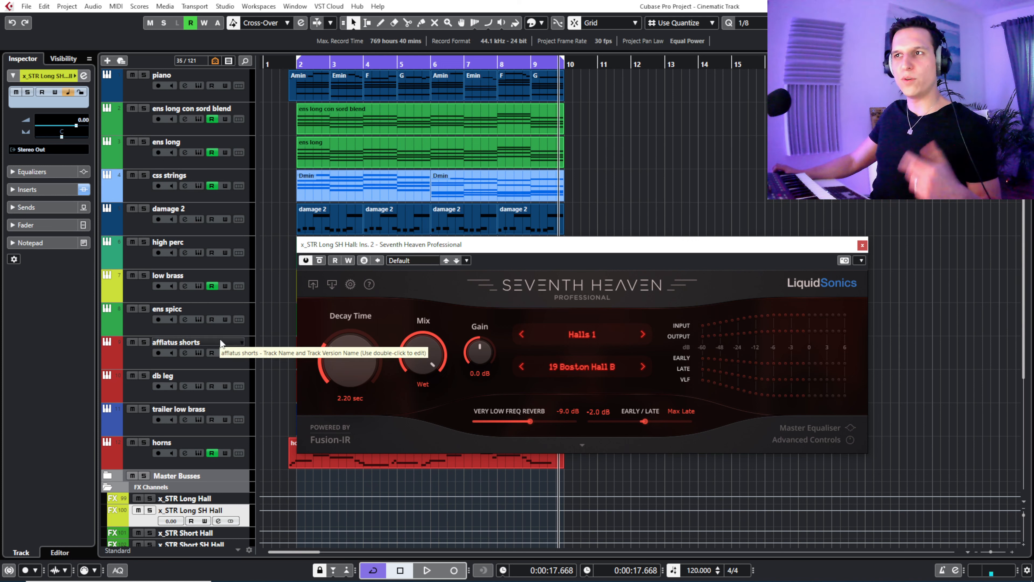
- Play the arrangement from just before bar 2, toggling the Seventh Heaven reverb's bypass to compare the sound with and without it
{"action": "left_click", "coordinate": [153, 162]}
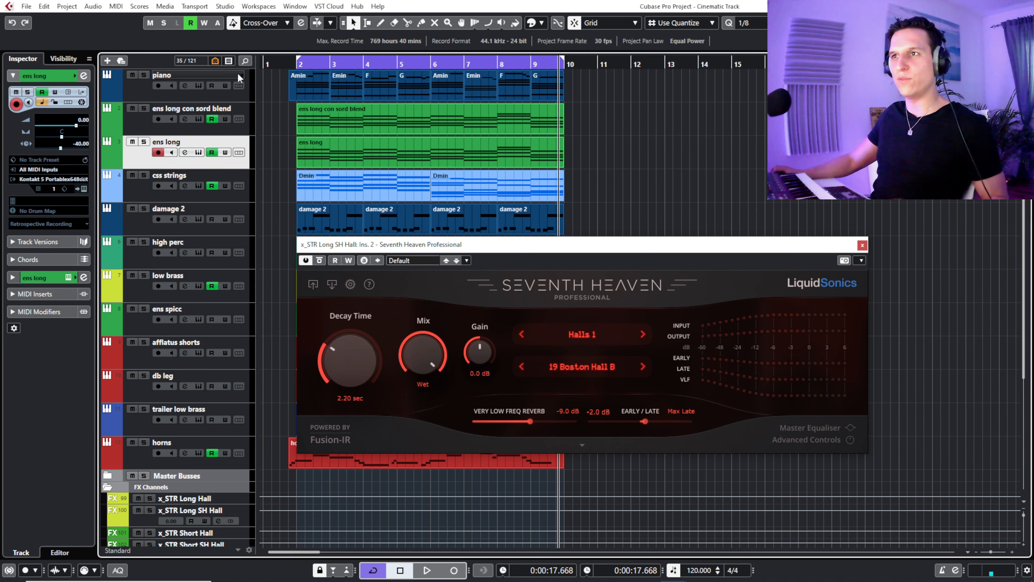
{"action": "left_click", "coordinate": [285, 65]}
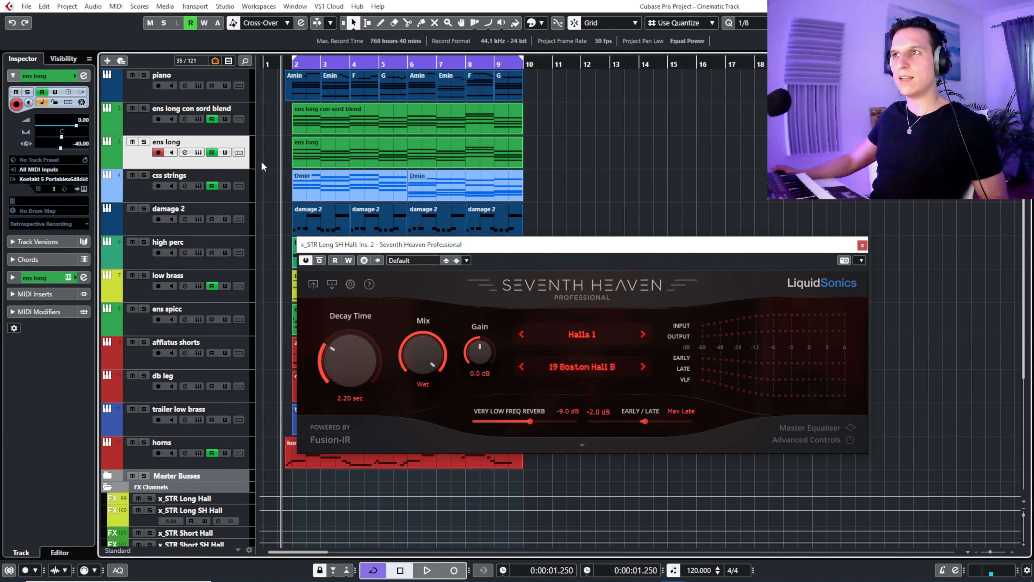
{"action": "key", "text": "space"}
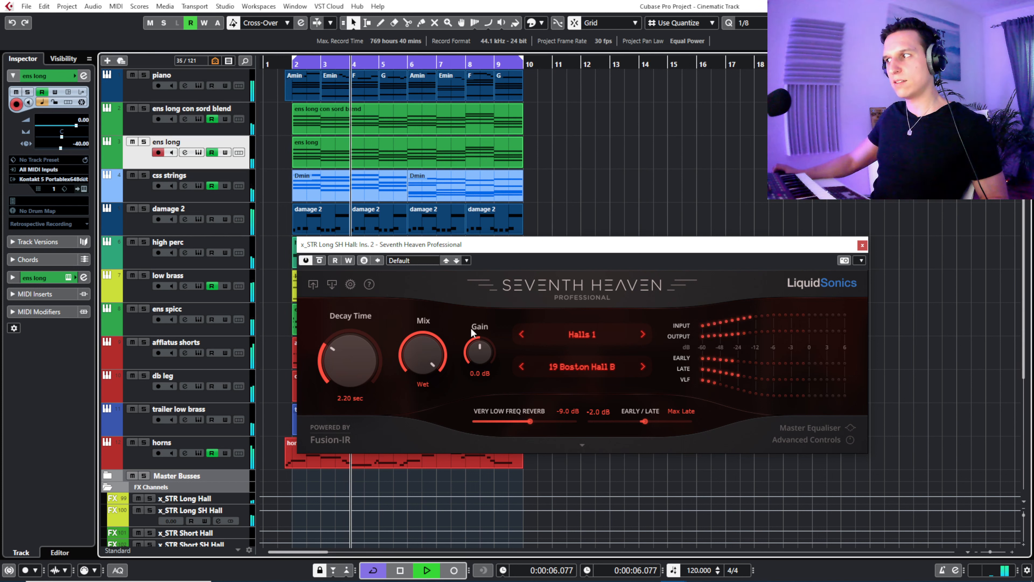
{"action": "left_click", "coordinate": [320, 260]}
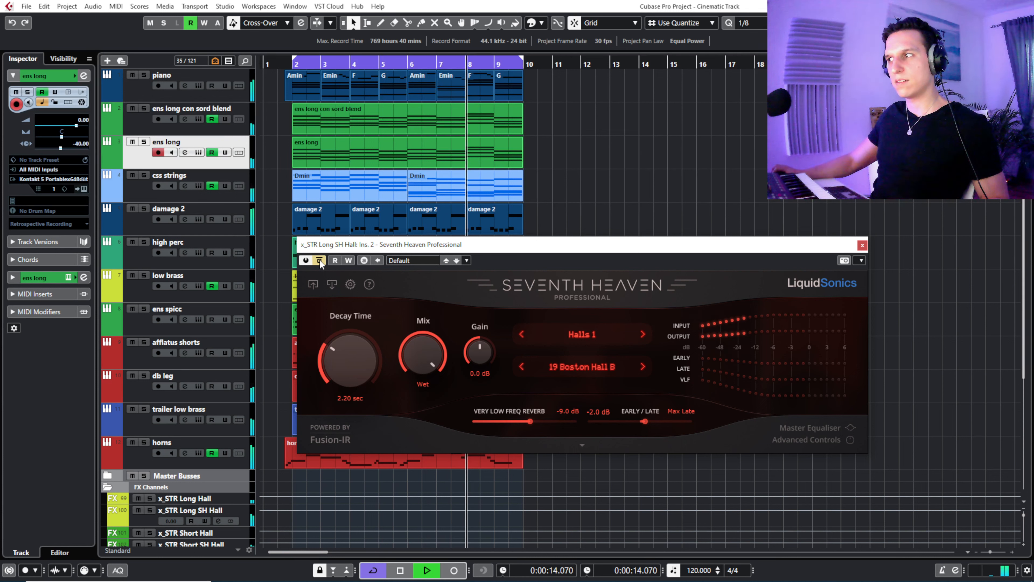
{"action": "left_click", "coordinate": [320, 263]}
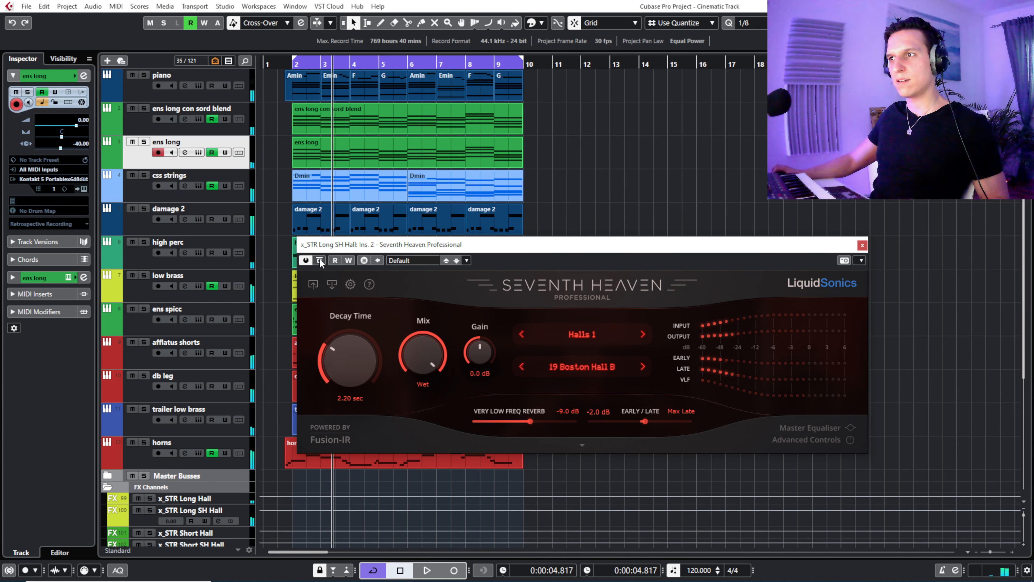
{"action": "left_click", "coordinate": [320, 261]}
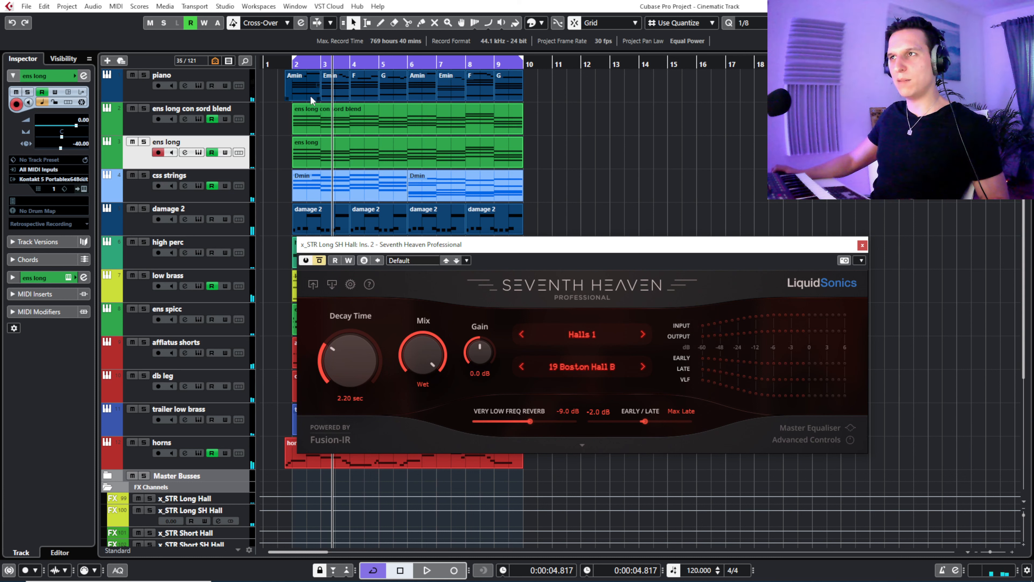
{"action": "left_click", "coordinate": [283, 63]}
{"action": "key", "text": "space"}
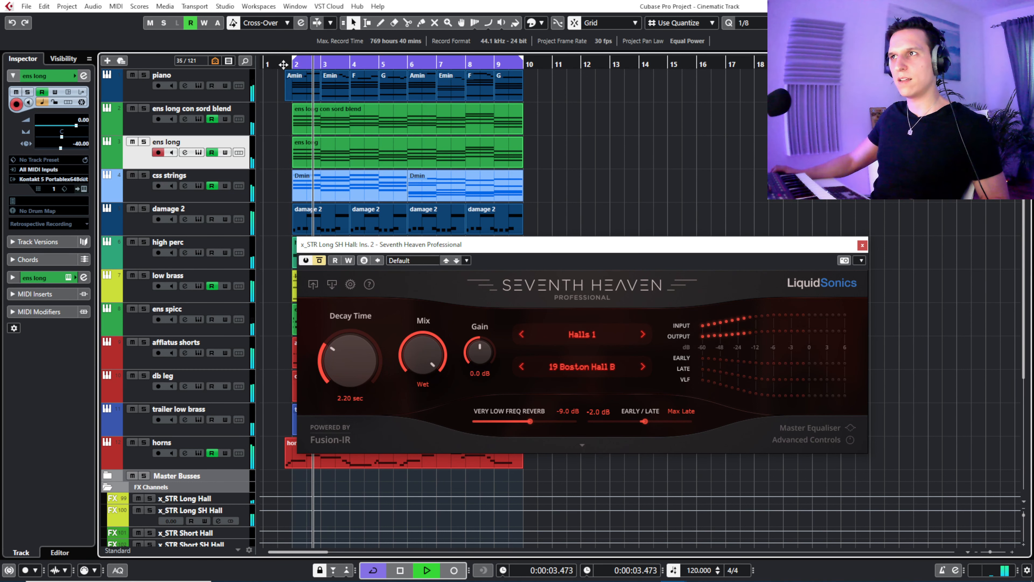
{"action": "key", "text": "space"}
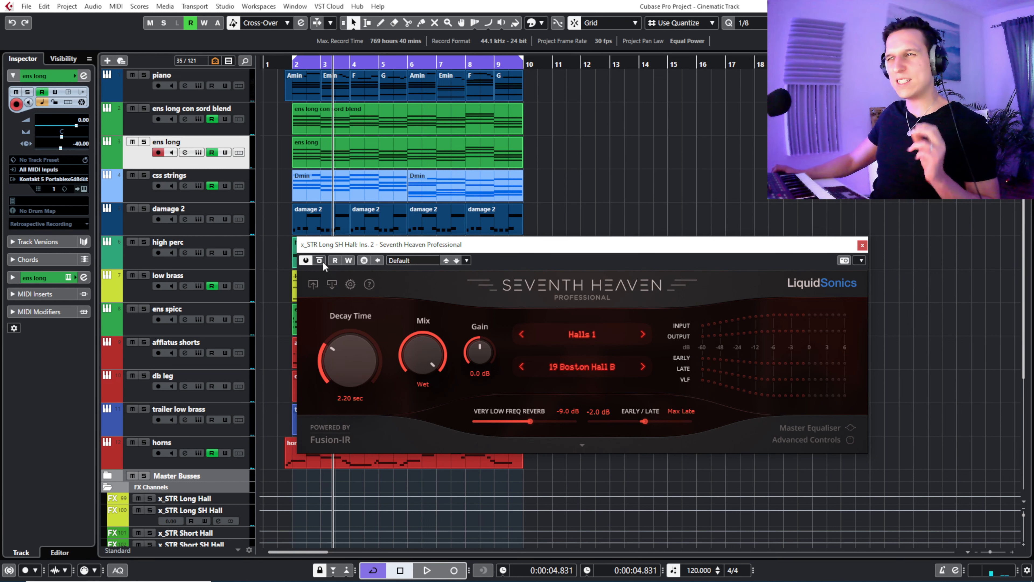
- Close the Seventh Heaven reverb, collapse the FX Channels folder, and return the playback position to just before bar 2
{"action": "left_click", "coordinate": [862, 246]}
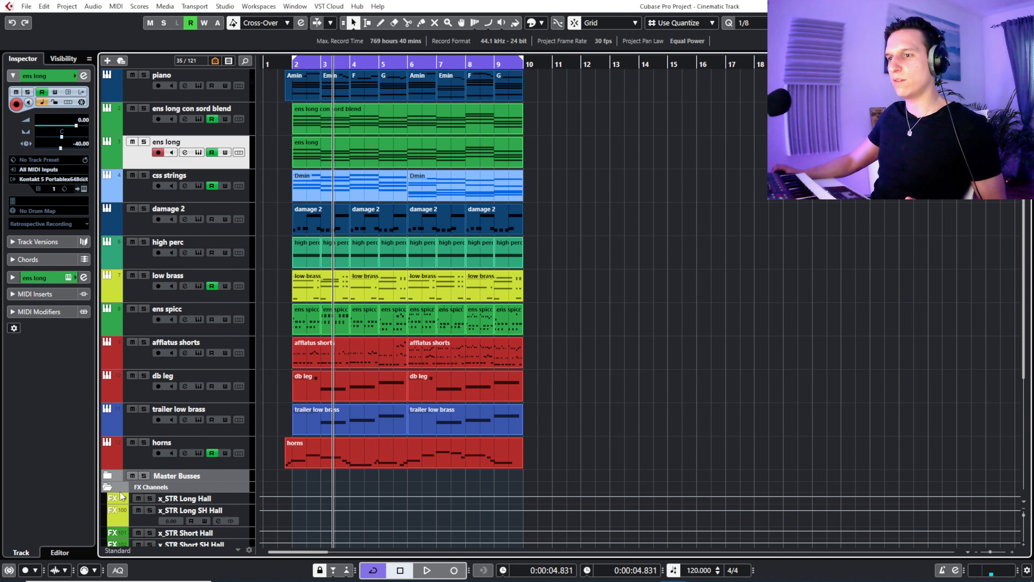
{"action": "left_click", "coordinate": [110, 488]}
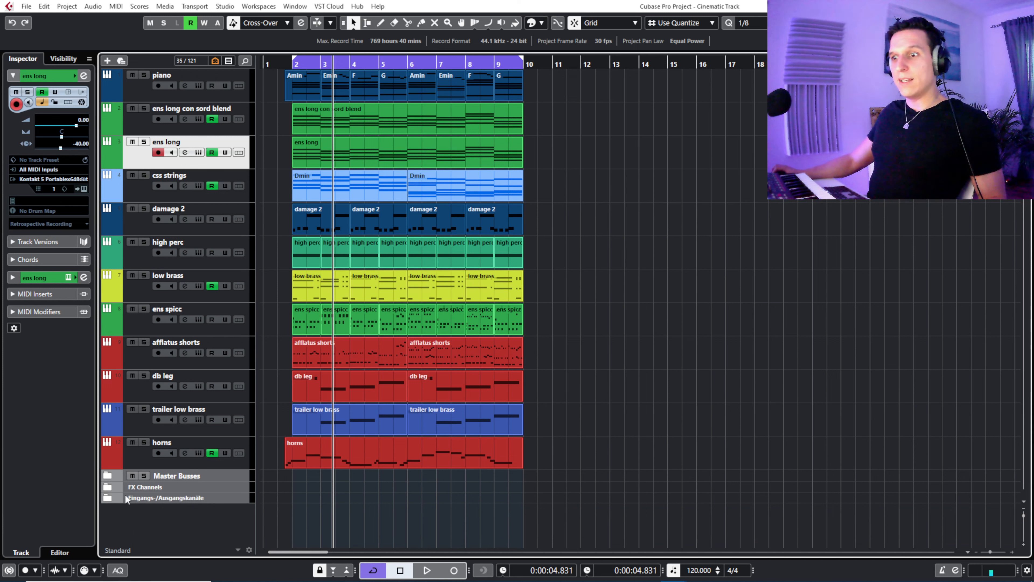
{"action": "left_click", "coordinate": [283, 65]}
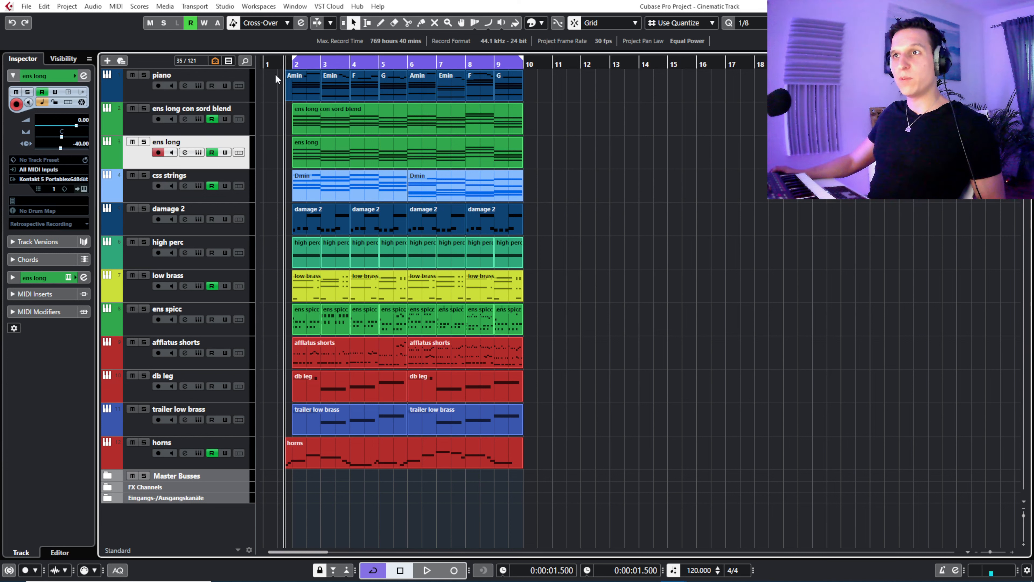
- Expand the Eingangs-/Ausgangskanäle and Master Busses folders and open the channel settings of the Symphony bus
{"action": "left_click", "coordinate": [156, 95]}
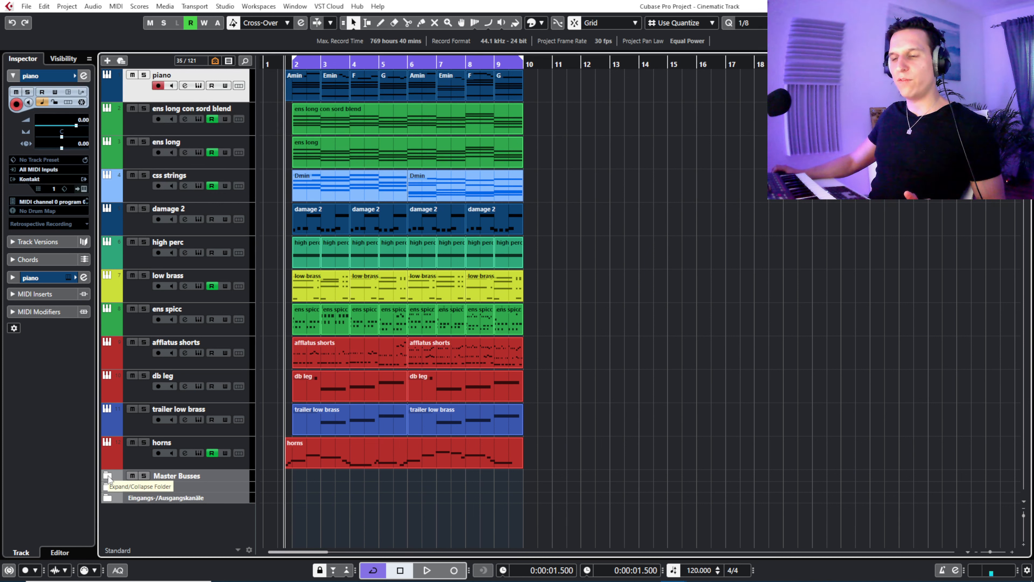
{"action": "left_click", "coordinate": [110, 497]}
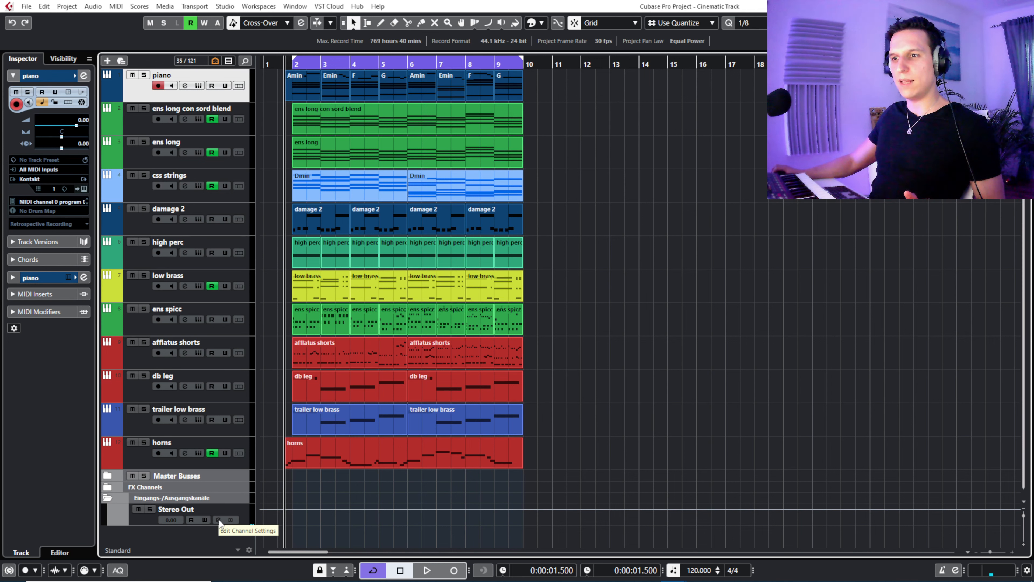
{"action": "left_click", "coordinate": [107, 476]}
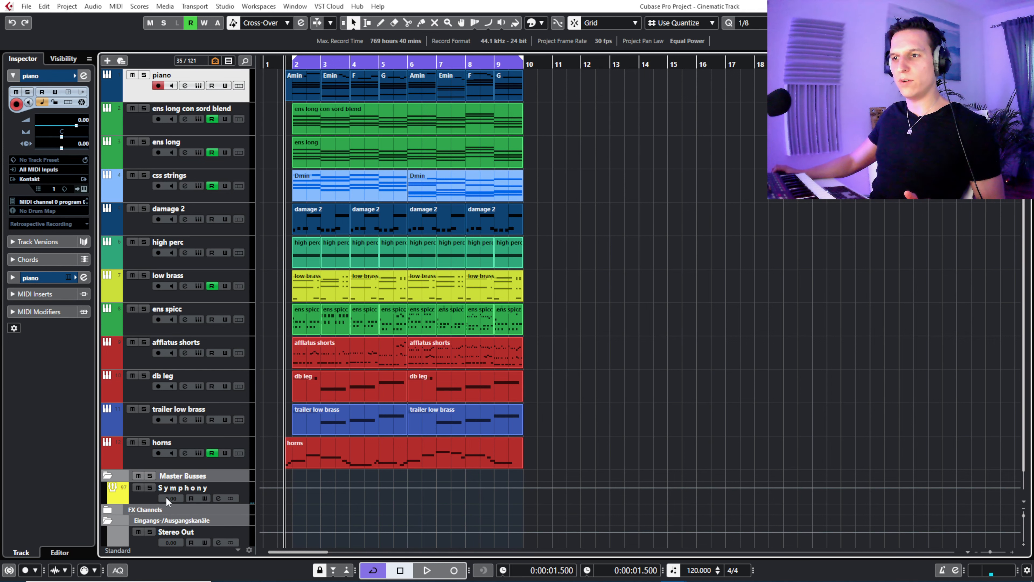
{"action": "left_click", "coordinate": [218, 498]}
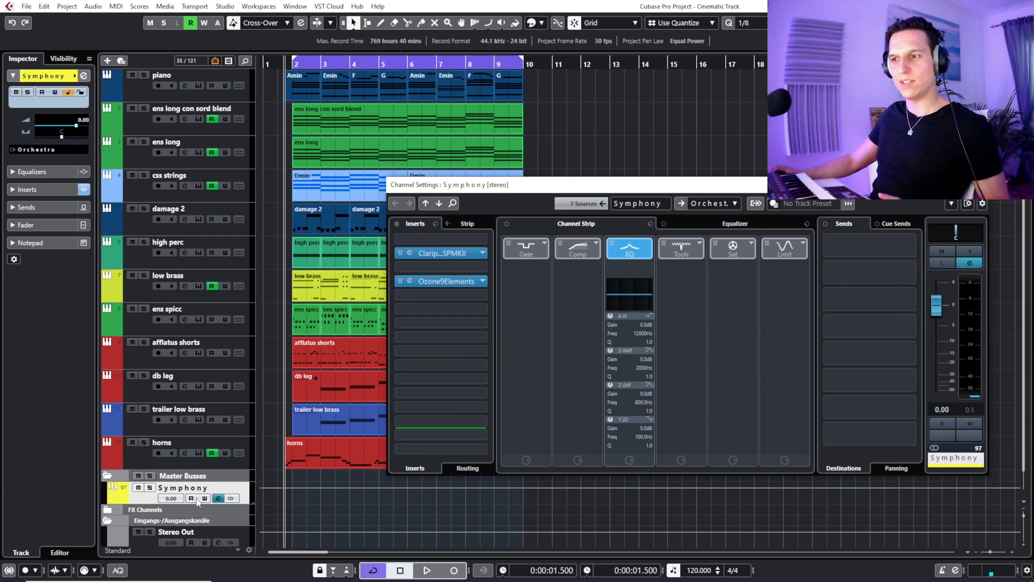
{"action": "left_click", "coordinate": [151, 488]}
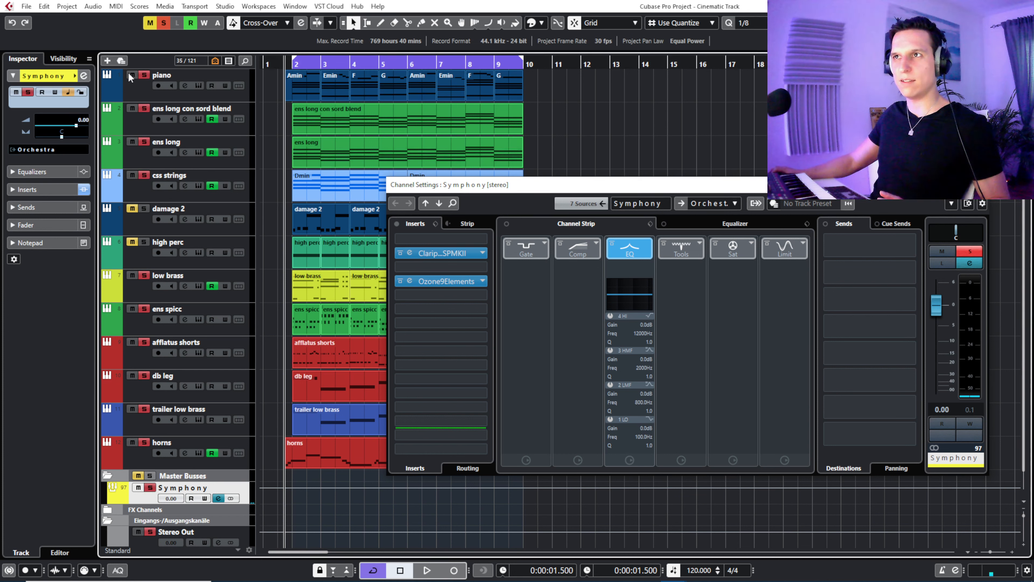
{"action": "left_click", "coordinate": [151, 489]}
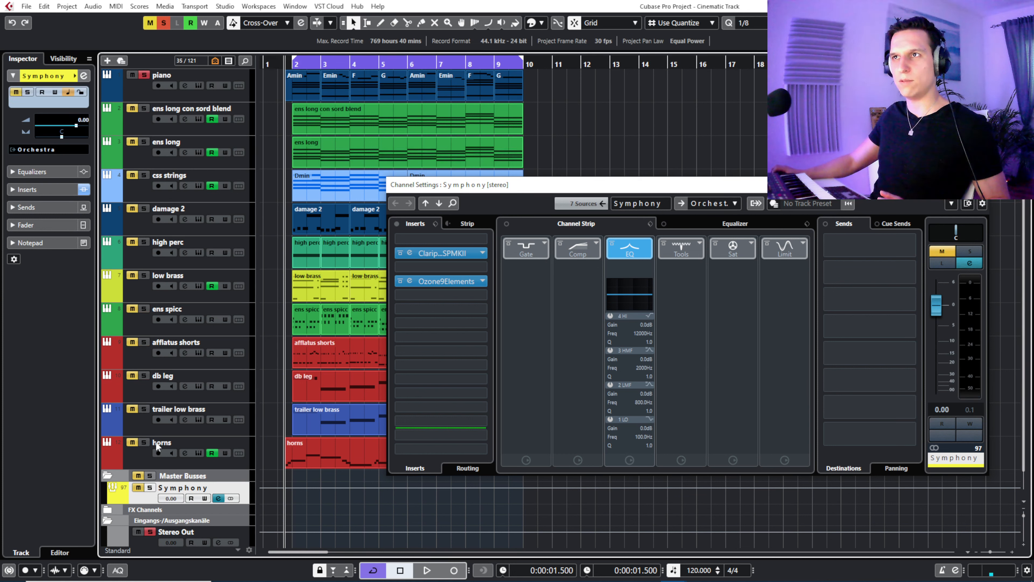
{"action": "left_click", "coordinate": [144, 75]}
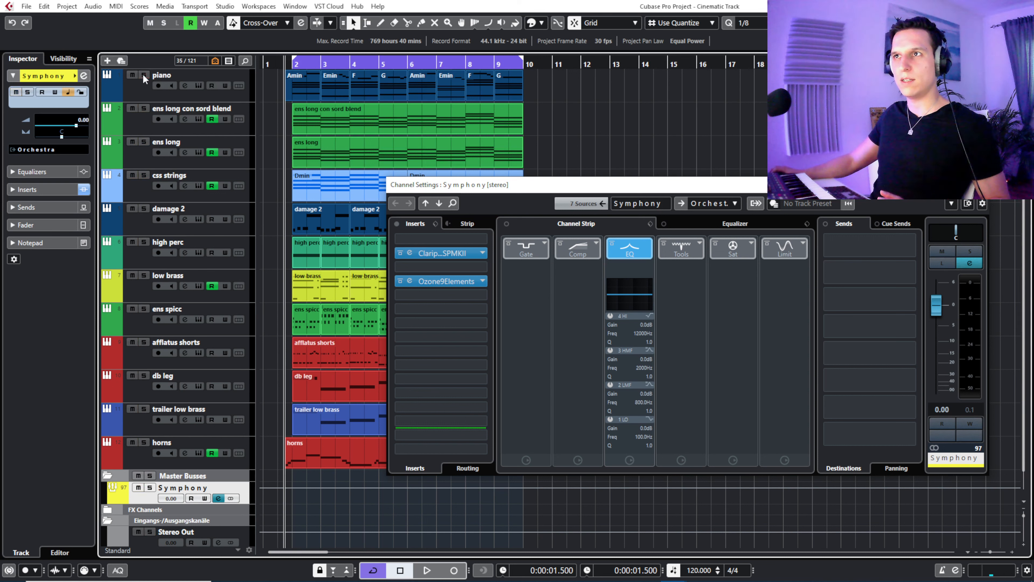
- Solo the Symphony bus, play its opening bars, and return to just before bar 2
{"action": "left_click", "coordinate": [149, 488]}
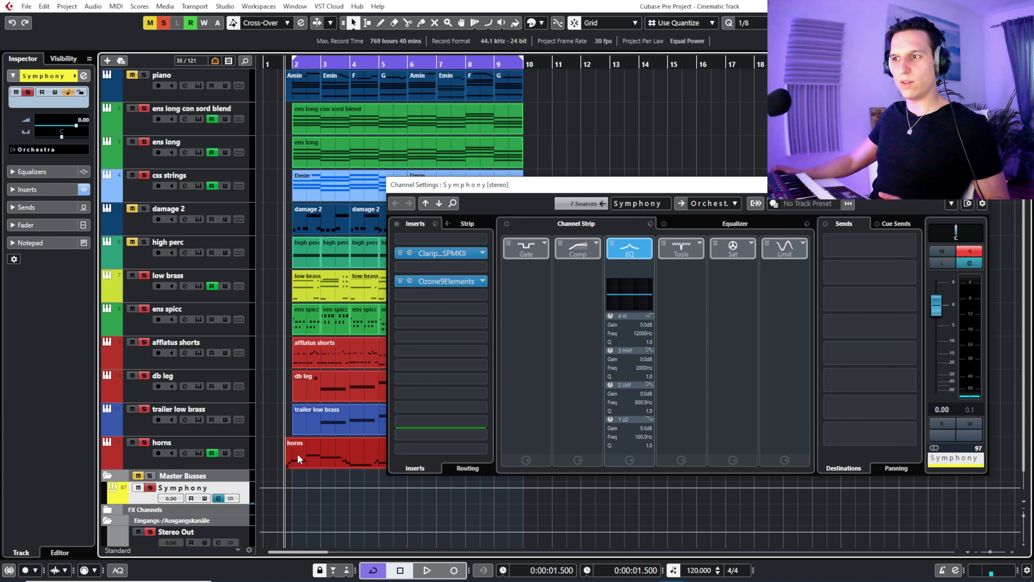
{"action": "key", "text": "space"}
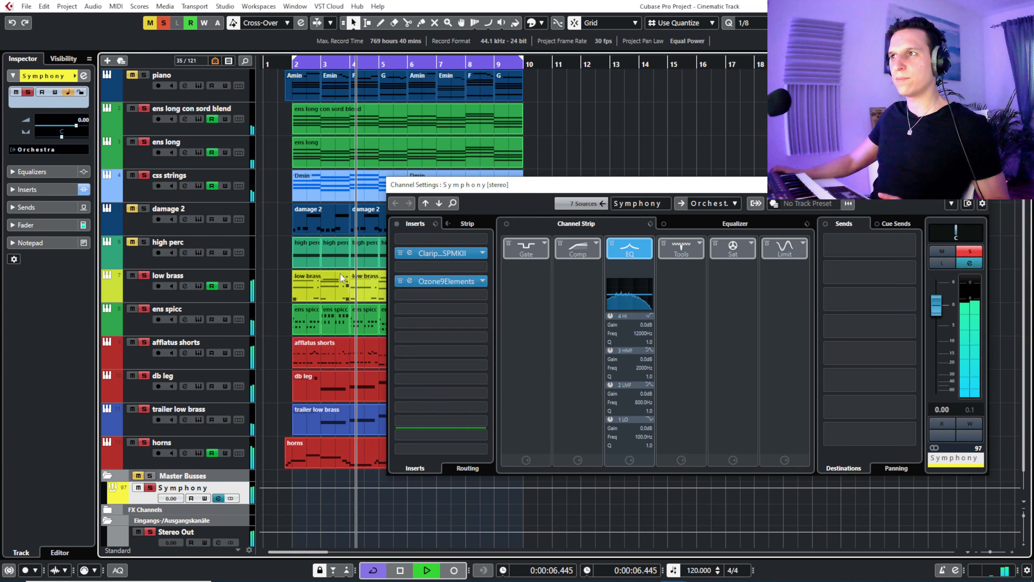
{"action": "key", "text": "space"}
{"action": "left_click", "coordinate": [280, 64]}
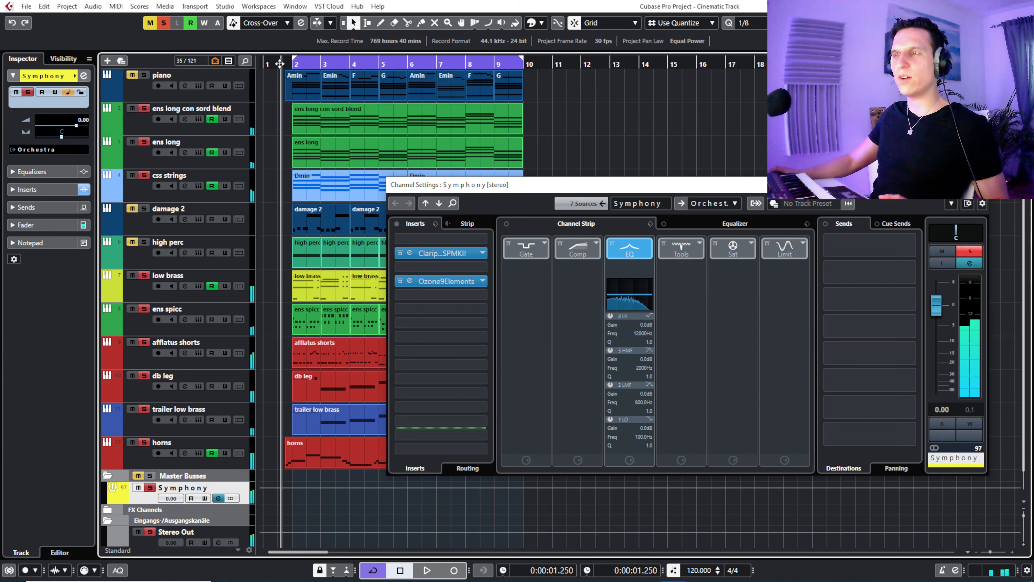
- Open the Symphony bus's Clariphonic equalizer and play from just before bar 2, toggling its bypass to compare the sound
{"action": "left_click", "coordinate": [409, 255]}
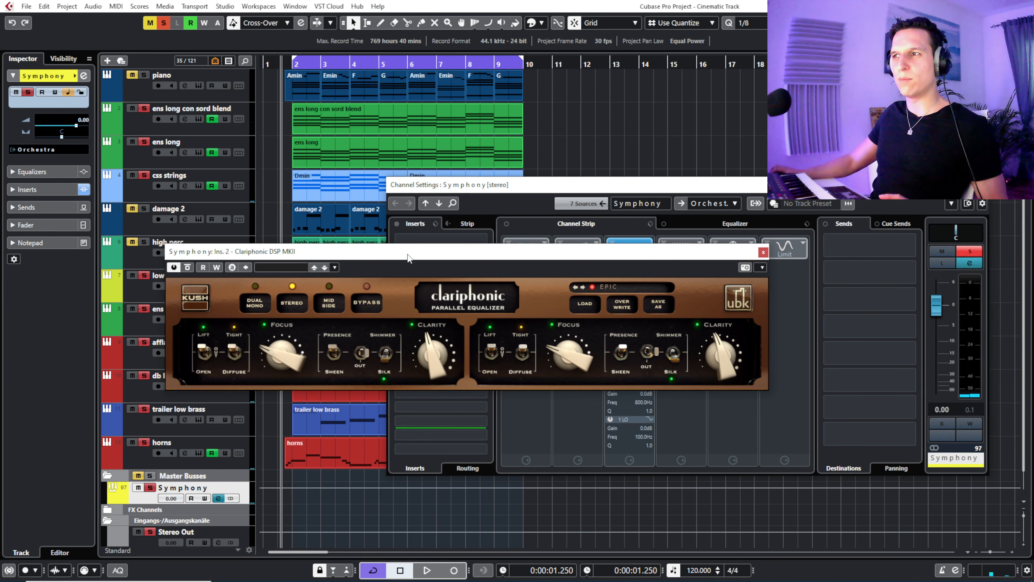
{"action": "left_click_drag", "start_coordinate": [409, 256], "coordinate": [344, 315]}
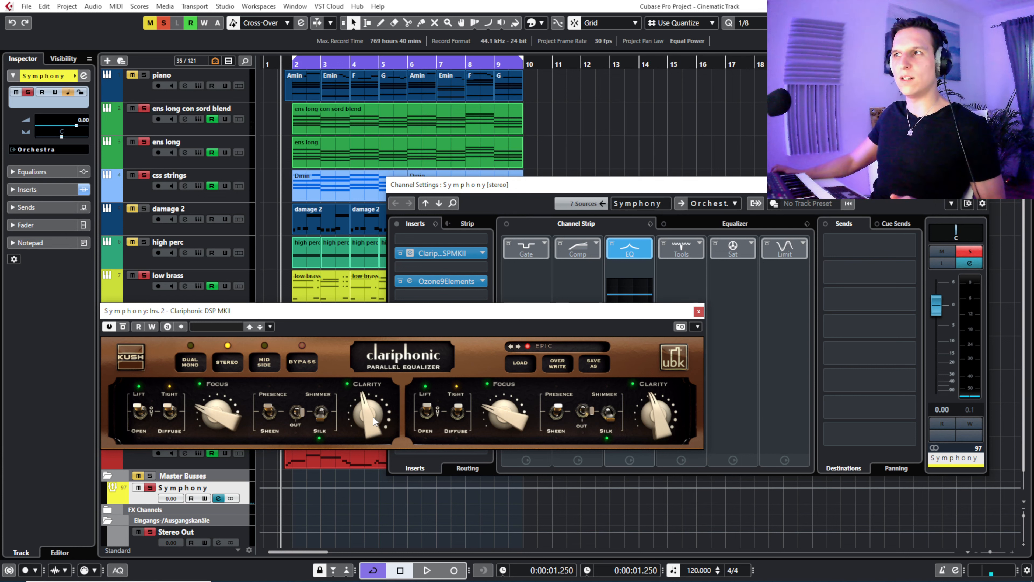
{"action": "left_click", "coordinate": [123, 327]}
{"action": "key", "text": "space"}
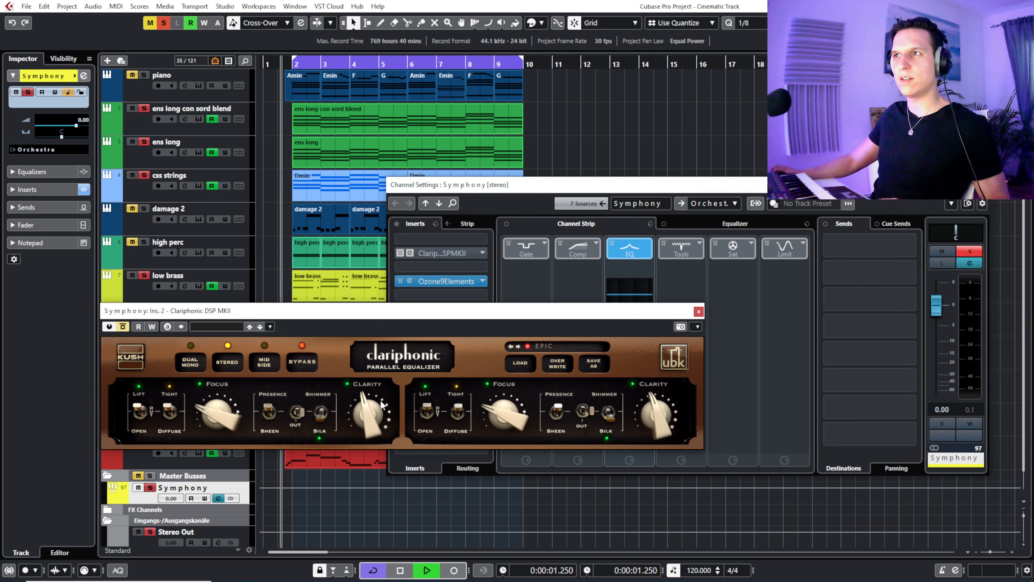
{"action": "left_click", "coordinate": [123, 327]}
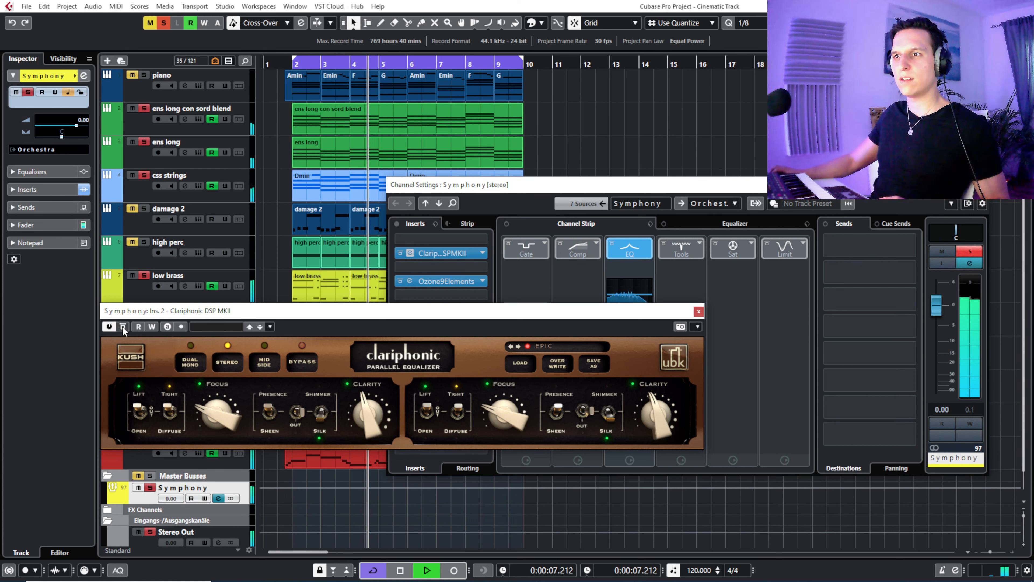
{"action": "left_click", "coordinate": [123, 327]}
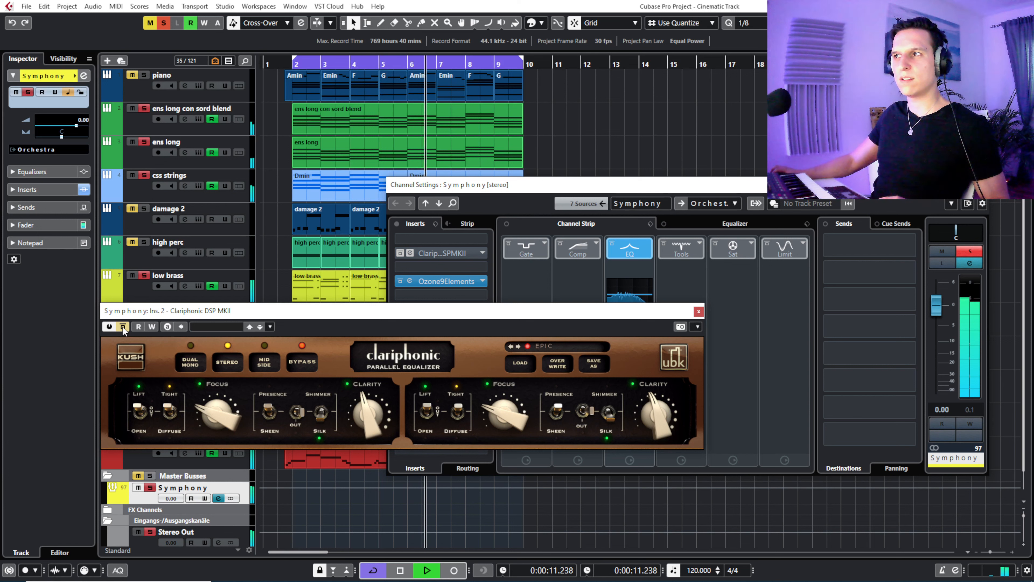
{"action": "left_click", "coordinate": [123, 327]}
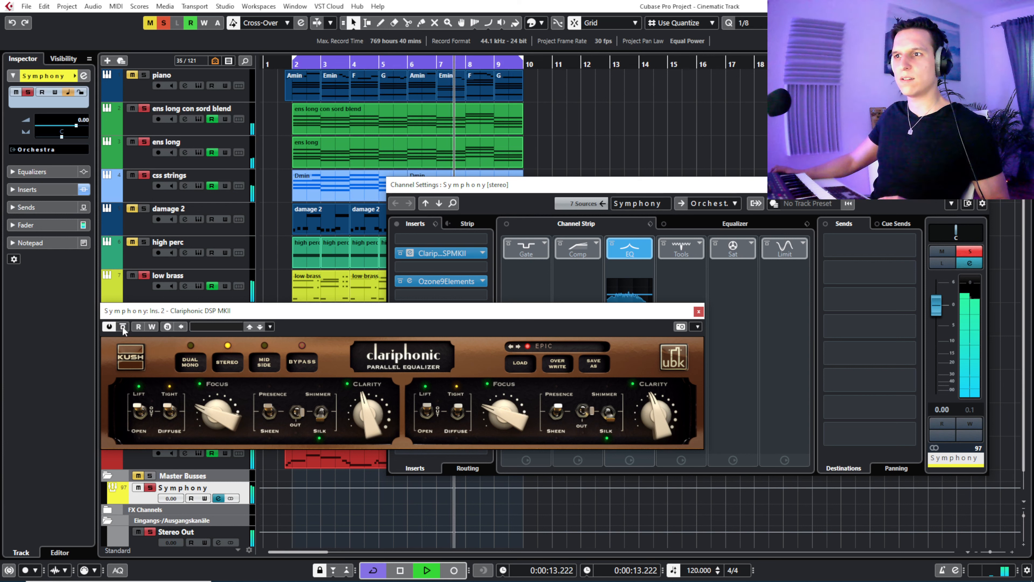
{"action": "left_click", "coordinate": [123, 327]}
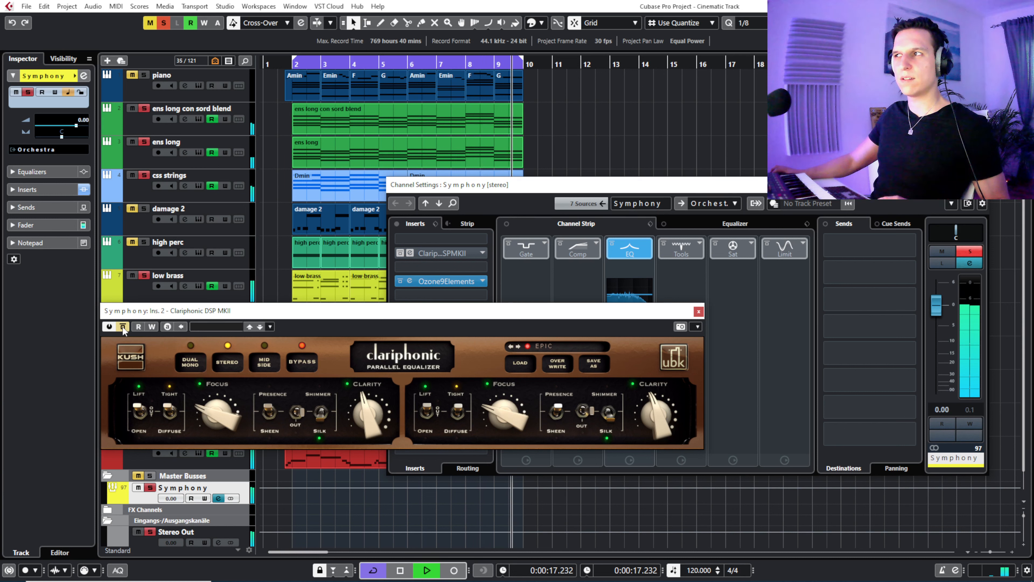
{"action": "left_click", "coordinate": [123, 327]}
{"action": "key", "text": "space"}
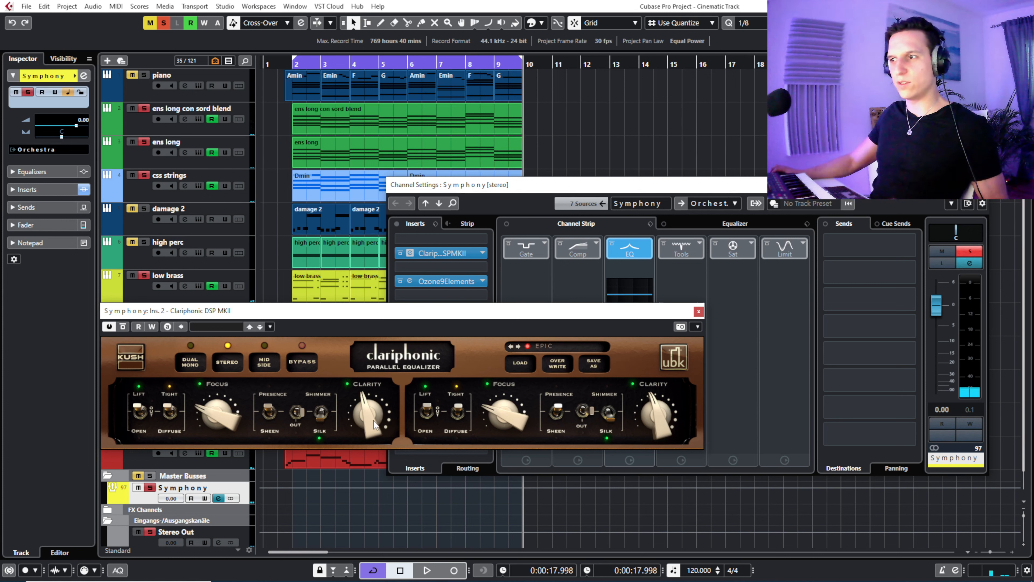
- Turn up Clariphonic's first Clarity control and replay from just before bar 2, toggling the bypass to hear the exaggerated effect
{"action": "left_click_drag", "start_coordinate": [375, 426], "coordinate": [366, 384]}
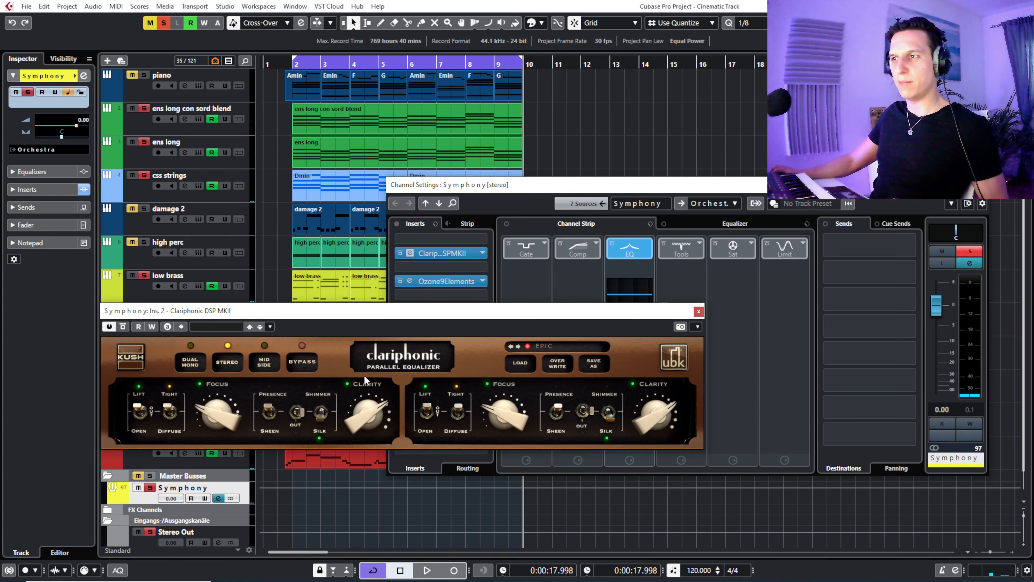
{"action": "left_click", "coordinate": [288, 64]}
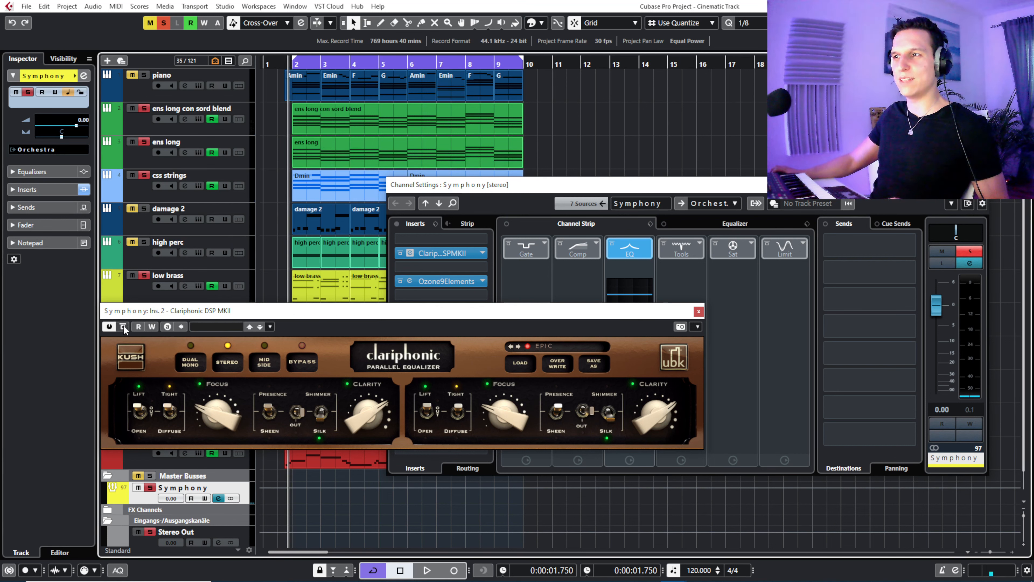
{"action": "key", "text": "space"}
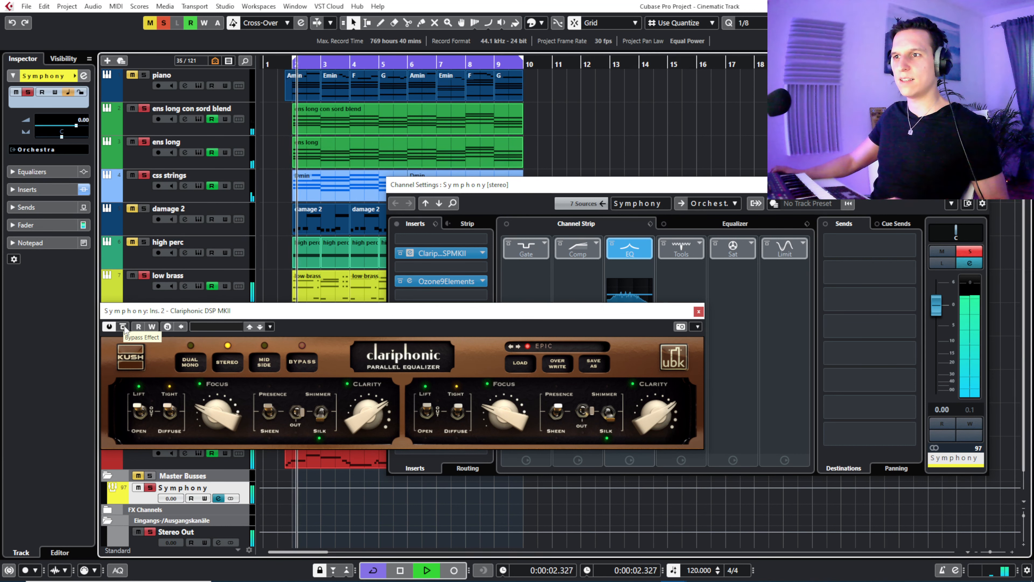
{"action": "left_click", "coordinate": [123, 326]}
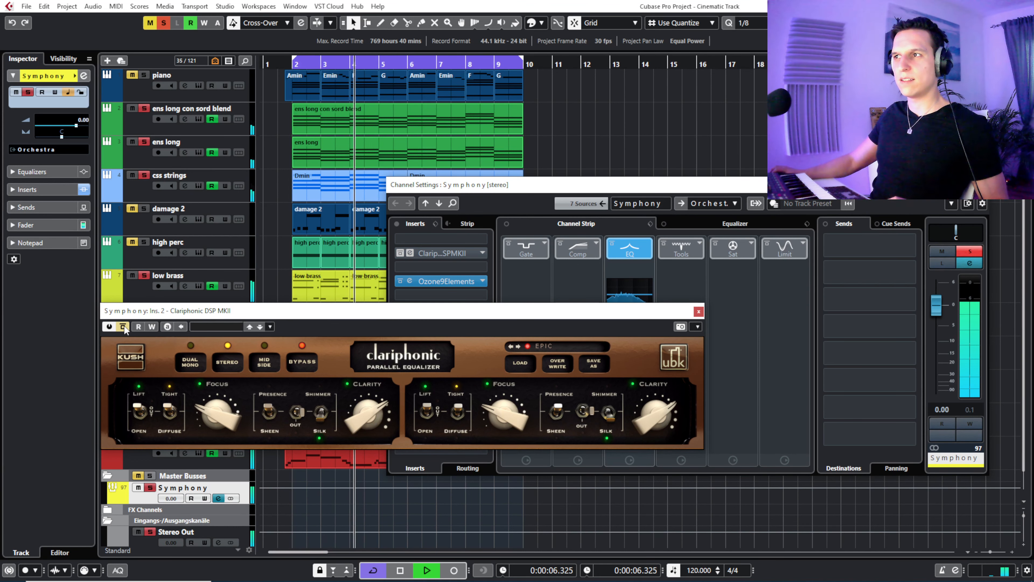
{"action": "left_click", "coordinate": [123, 326]}
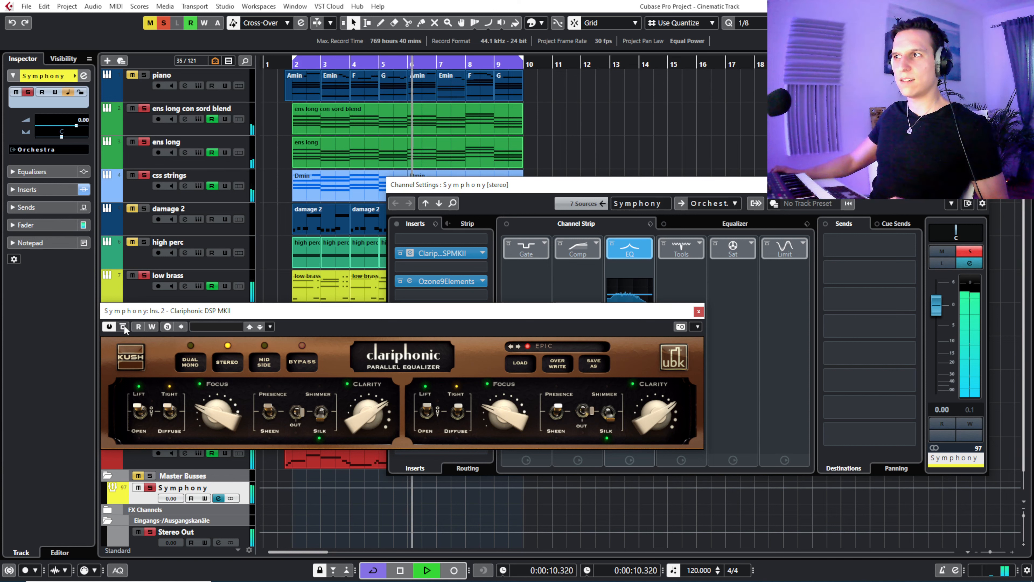
{"action": "left_click", "coordinate": [122, 327]}
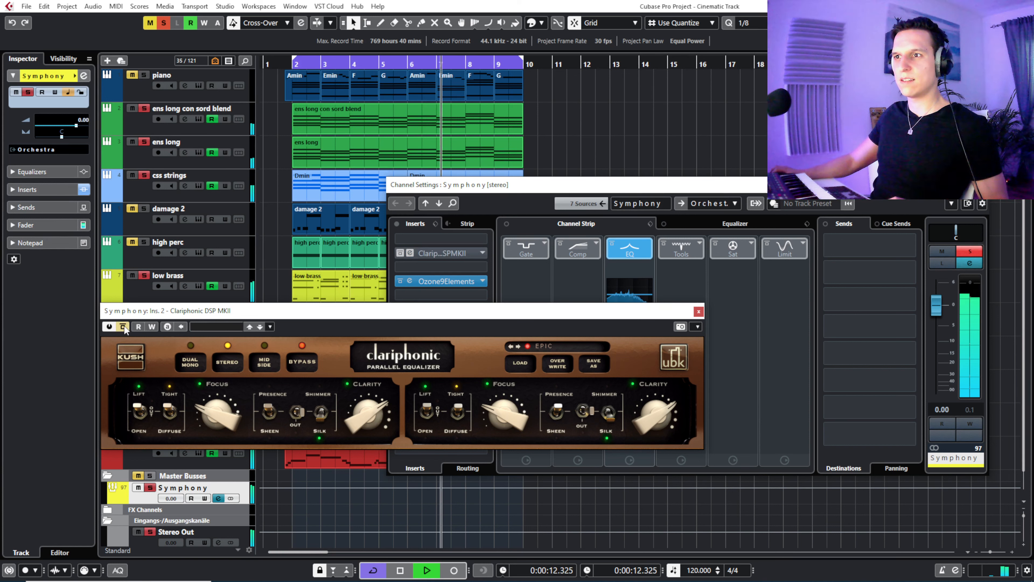
{"action": "left_click", "coordinate": [122, 326]}
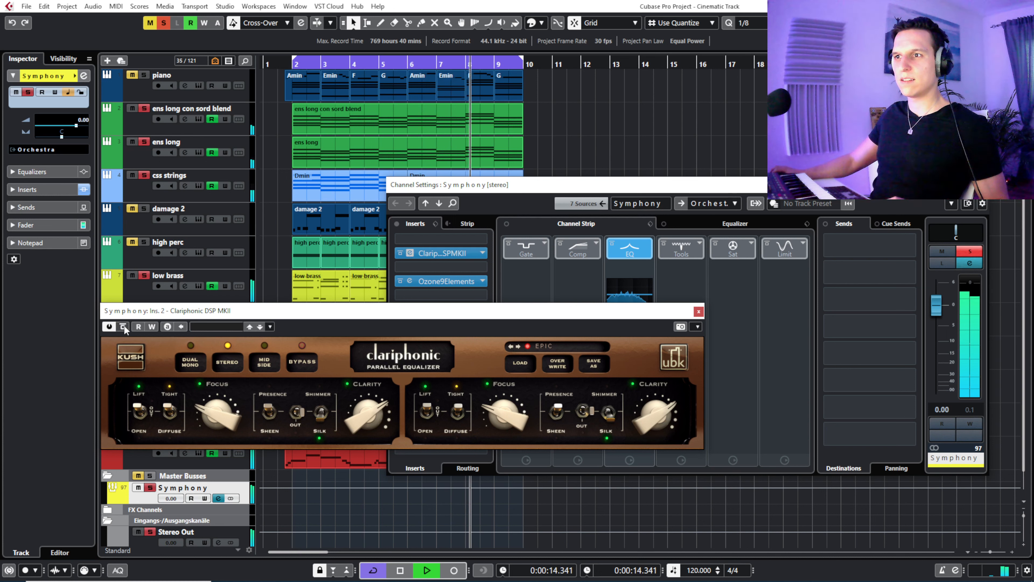
{"action": "key", "text": "space"}
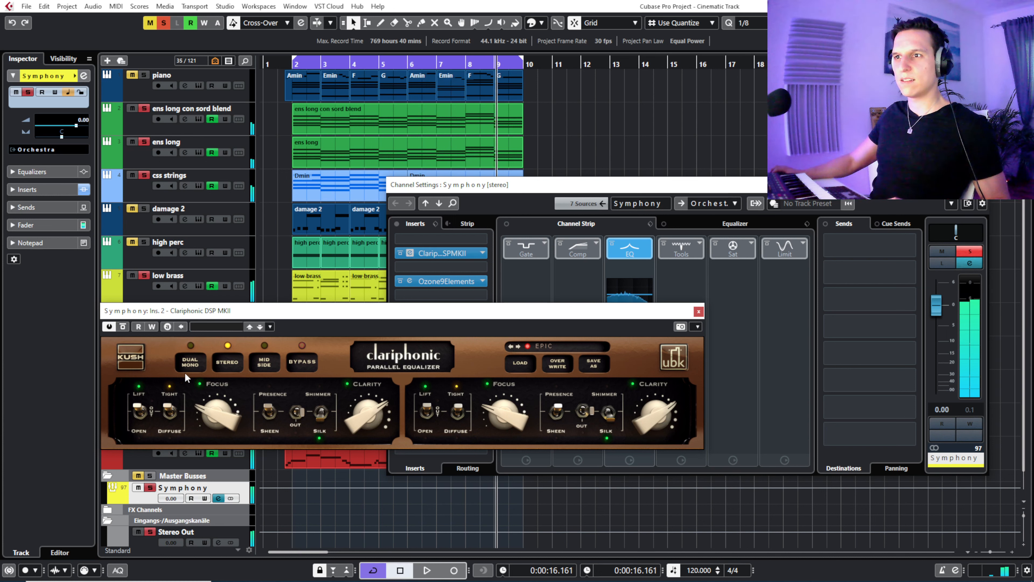
- Turn Clariphonic's first Clarity control back down to its earlier position and close the plug-in
{"action": "left_click_drag", "start_coordinate": [367, 411], "coordinate": [355, 457]}
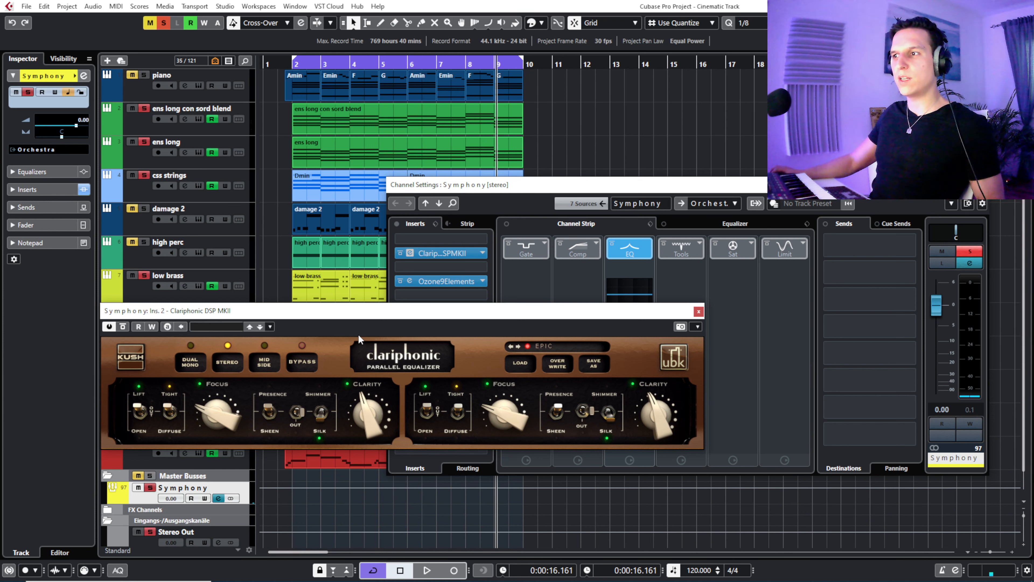
{"action": "left_click", "coordinate": [699, 312]}
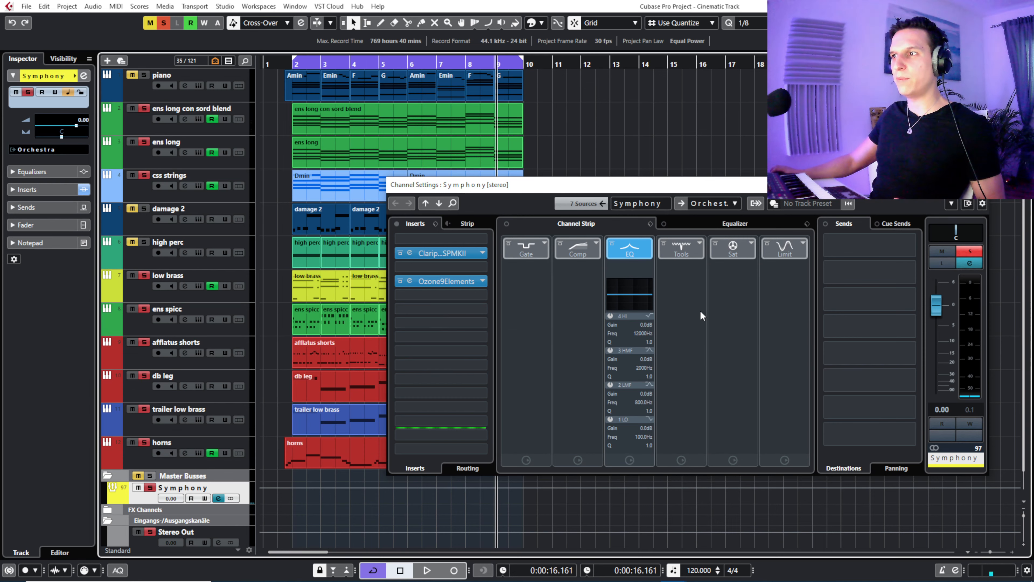
- Open the Ozone 9 Elements insert of the Symphony bus and place its window over the channel settings
{"action": "left_click", "coordinate": [410, 283]}
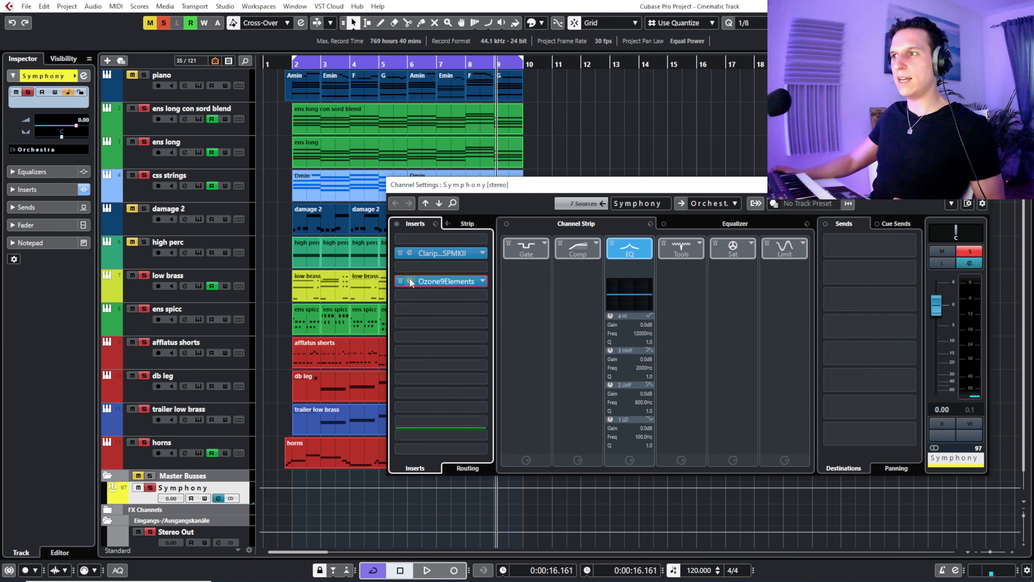
{"action": "left_click", "coordinate": [409, 281]}
{"action": "left_click_drag", "start_coordinate": [344, 174], "coordinate": [537, 185]}
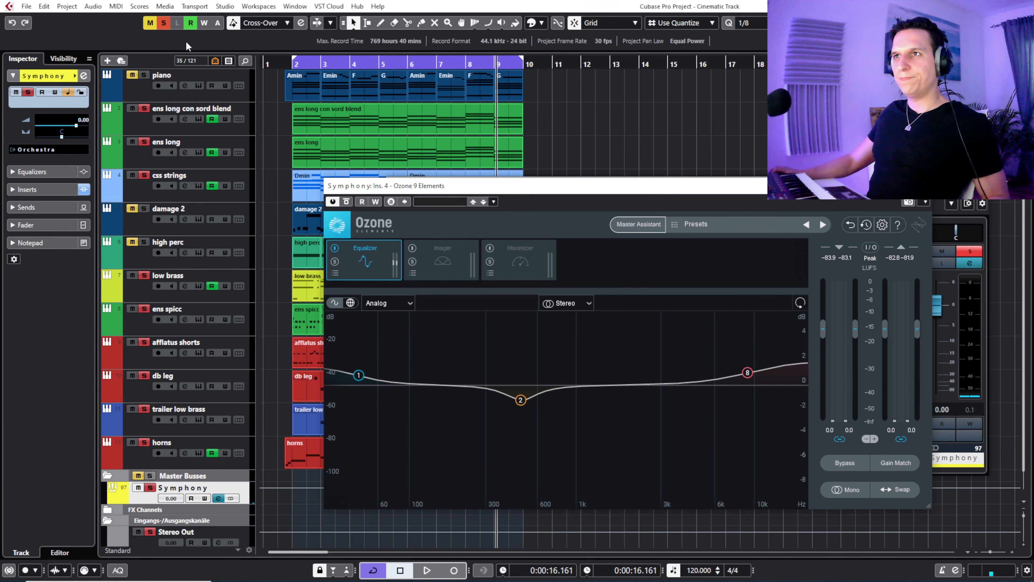
- Deactivate all solo states in the project and select bell band 2 in Ozone's equalizer
{"action": "left_click", "coordinate": [164, 23]}
{"action": "left_click_drag", "start_coordinate": [281, 64], "coordinate": [278, 67]}
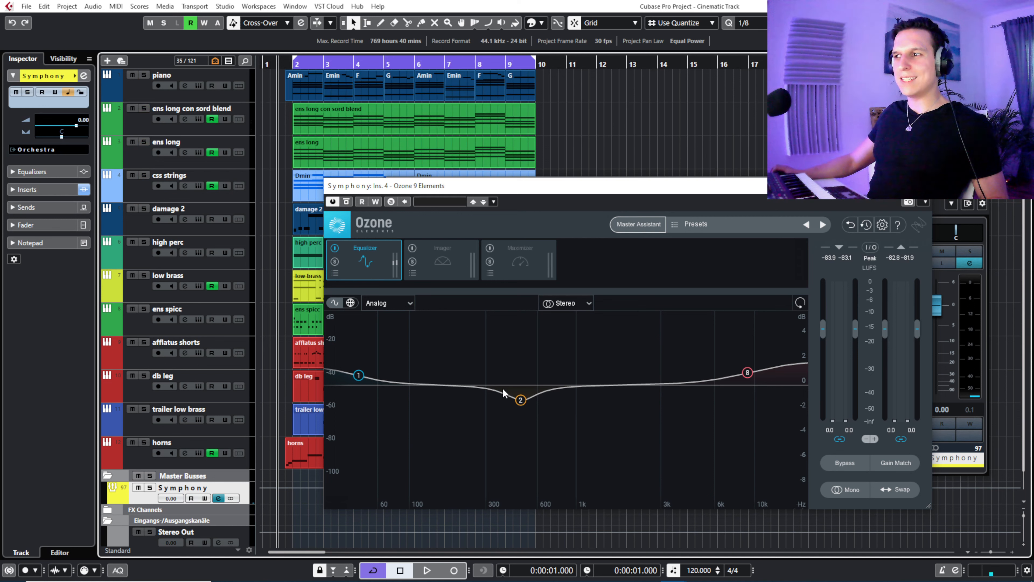
{"action": "left_click", "coordinate": [521, 401]}
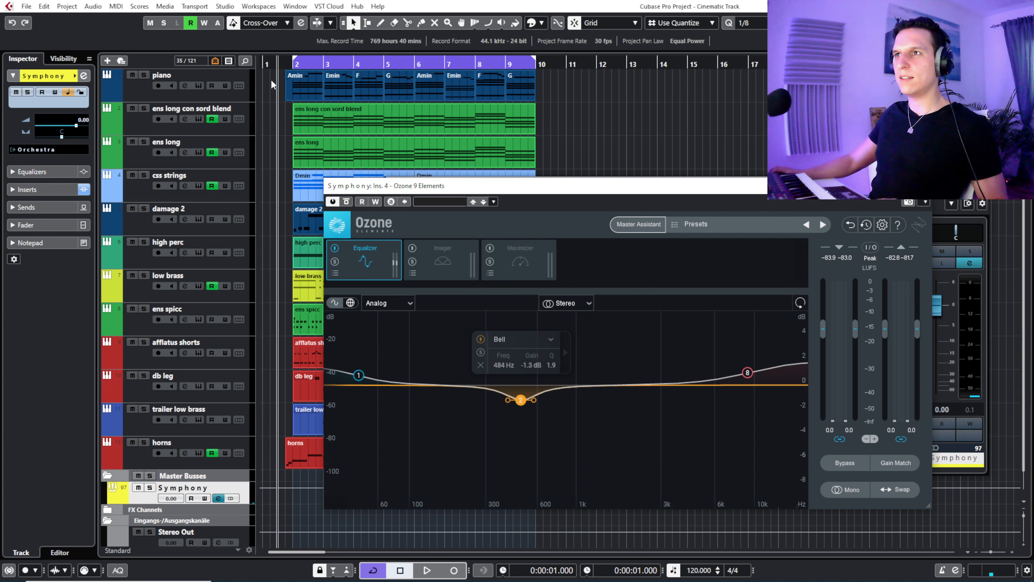
- Play the full arrangement from just before bar 2, toggling Ozone's Equalizer module to compare the mix with and without it
{"action": "left_click", "coordinate": [282, 64]}
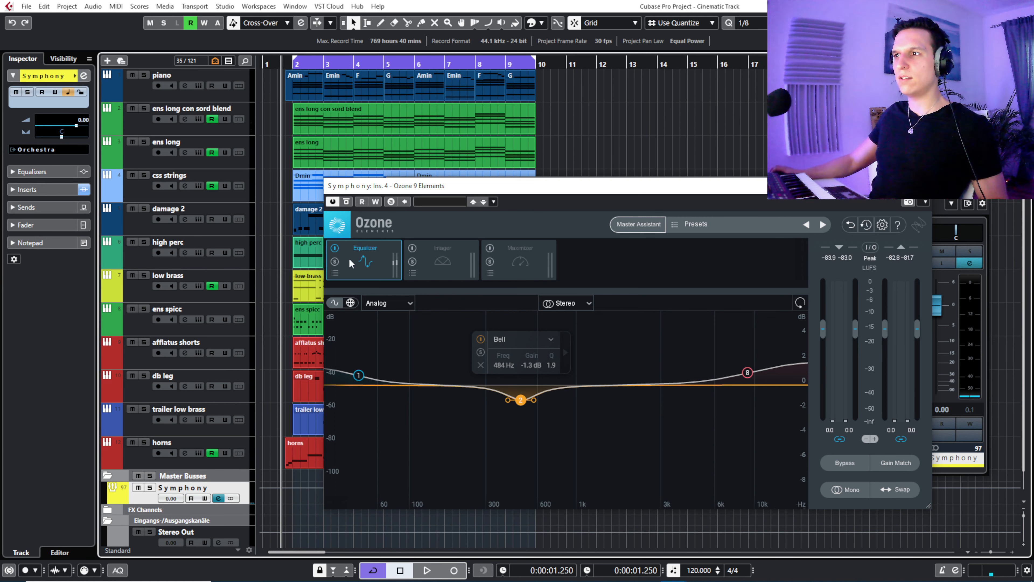
{"action": "key", "text": "space"}
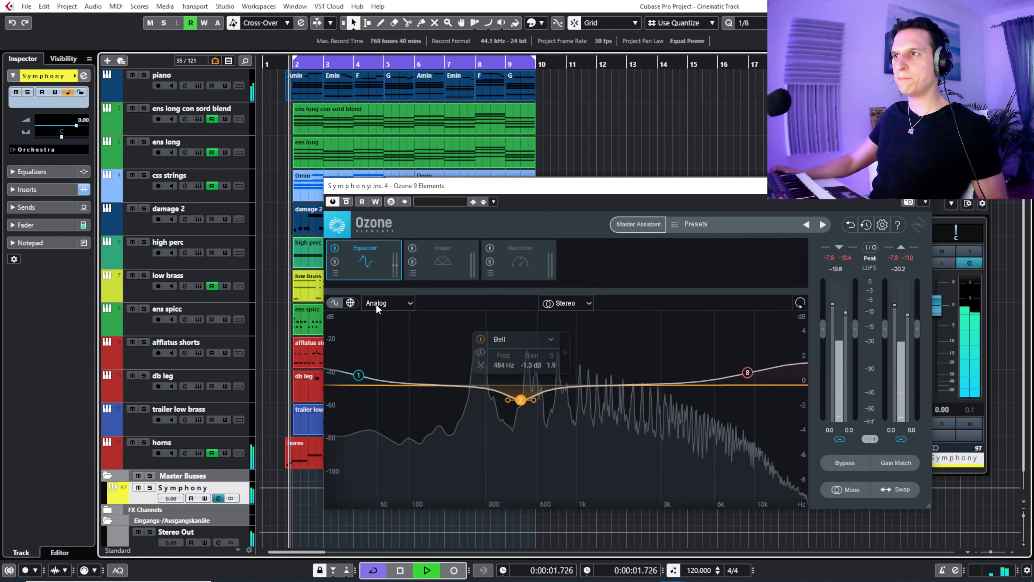
{"action": "left_click", "coordinate": [335, 249]}
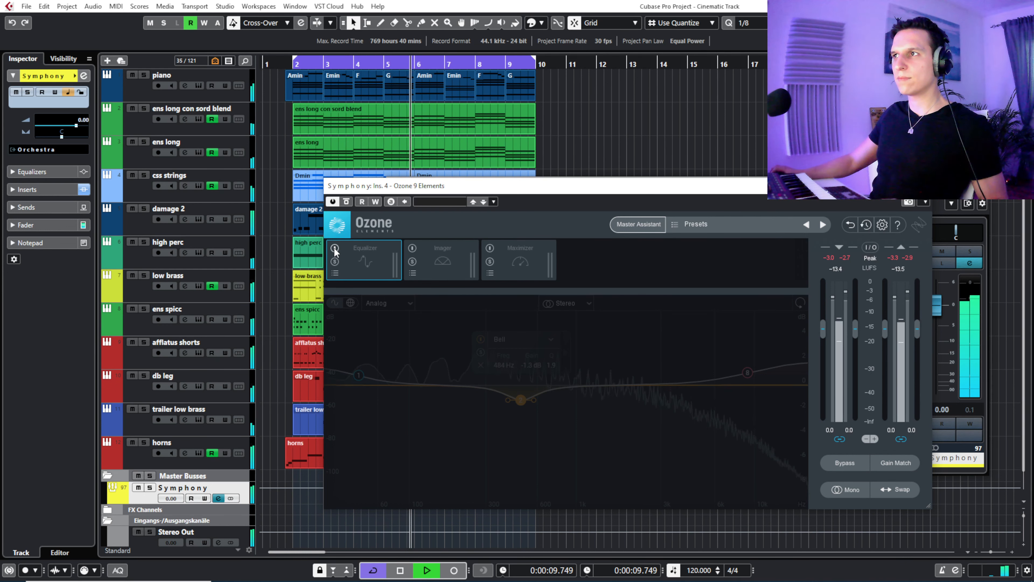
{"action": "left_click", "coordinate": [335, 249]}
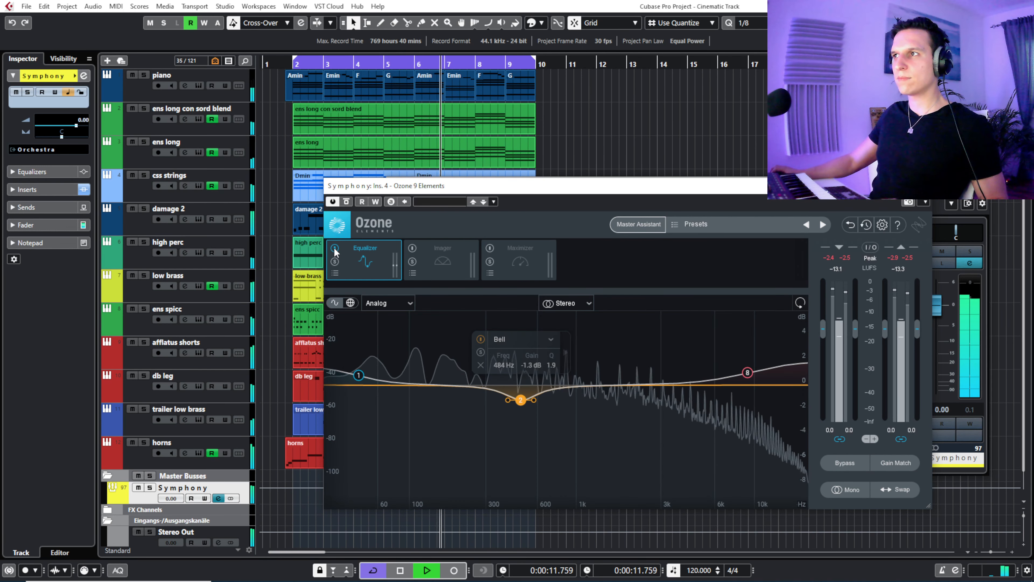
{"action": "left_click", "coordinate": [335, 248]}
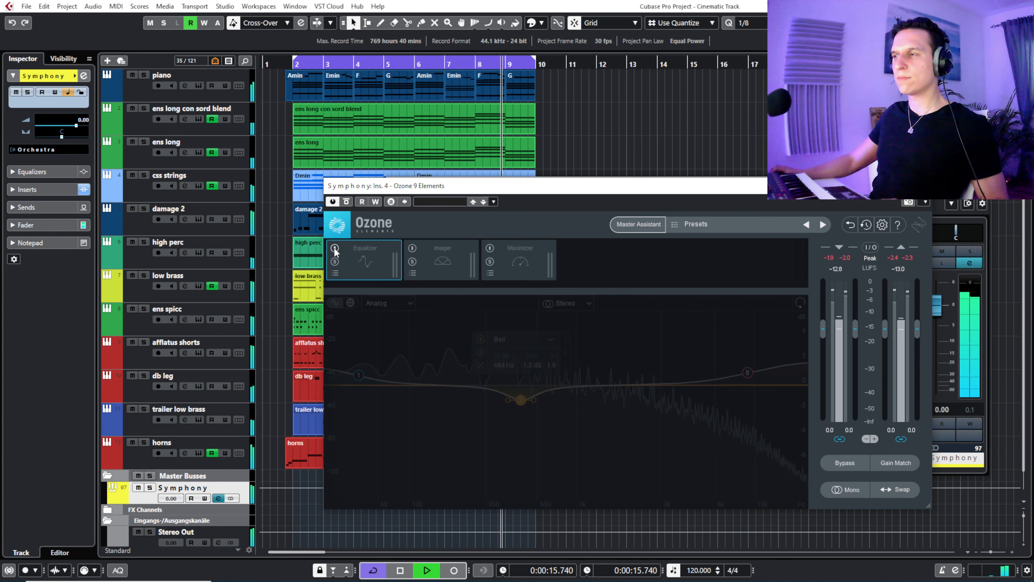
{"action": "left_click", "coordinate": [335, 249]}
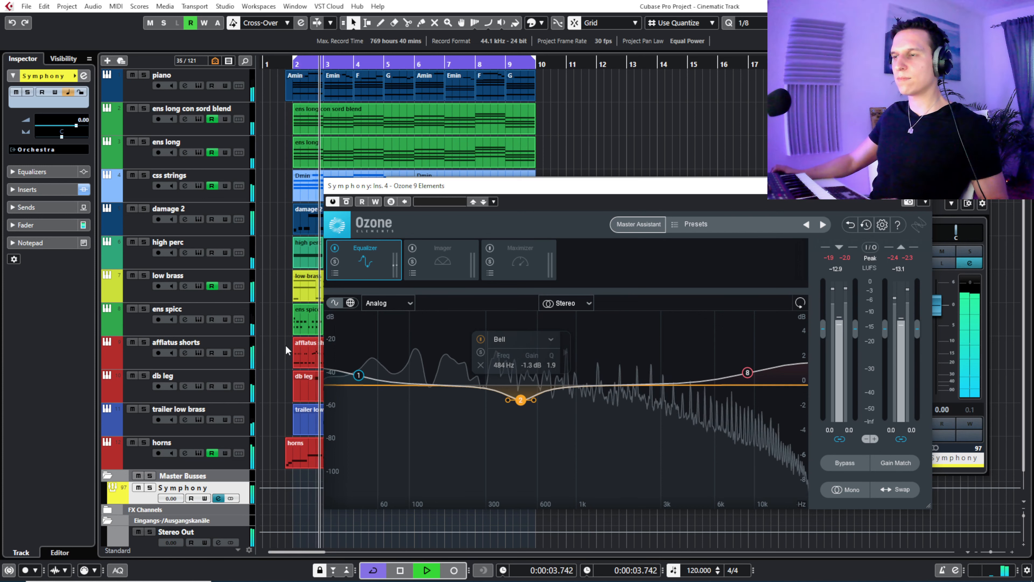
{"action": "left_click", "coordinate": [335, 249]}
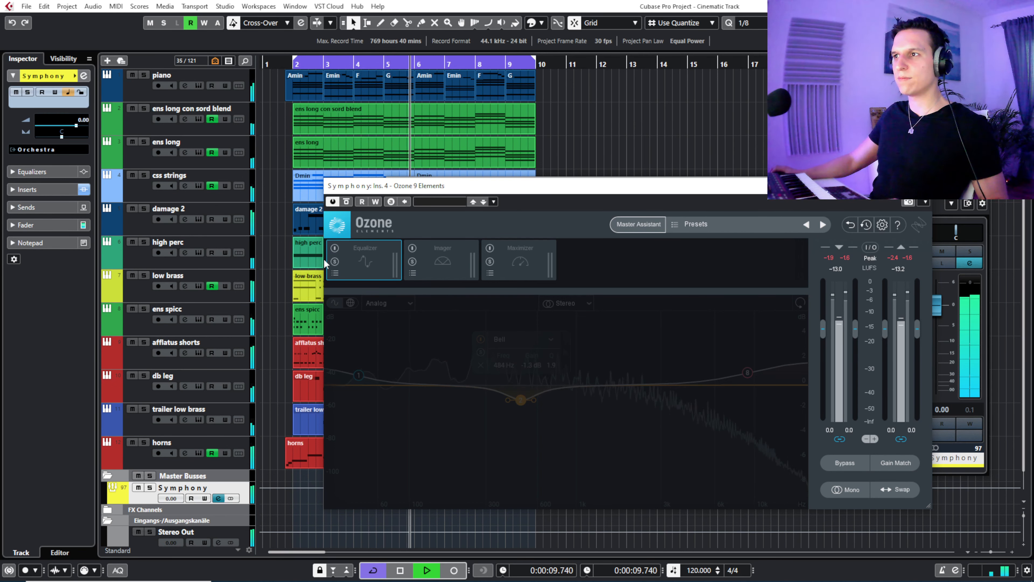
{"action": "left_click", "coordinate": [335, 248]}
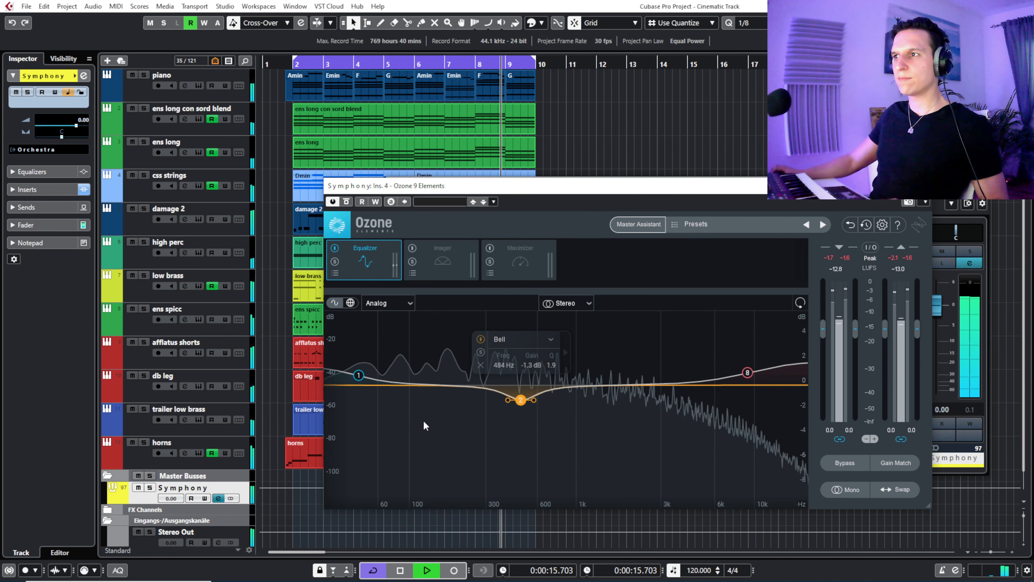
{"action": "key", "text": "space"}
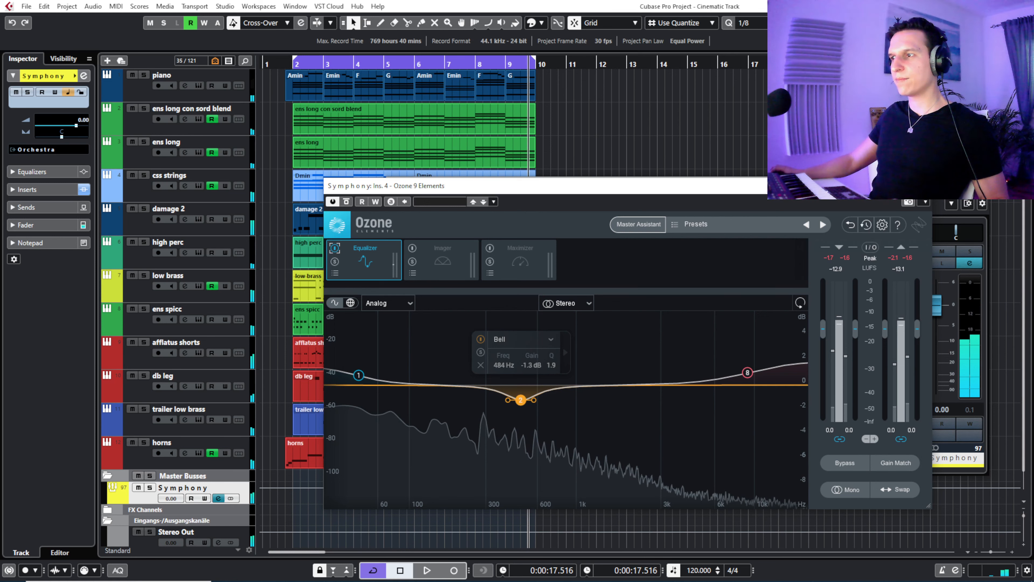
- Close Ozone 9 Elements and the Symphony bus's channel settings
{"action": "left_click", "coordinate": [922, 186]}
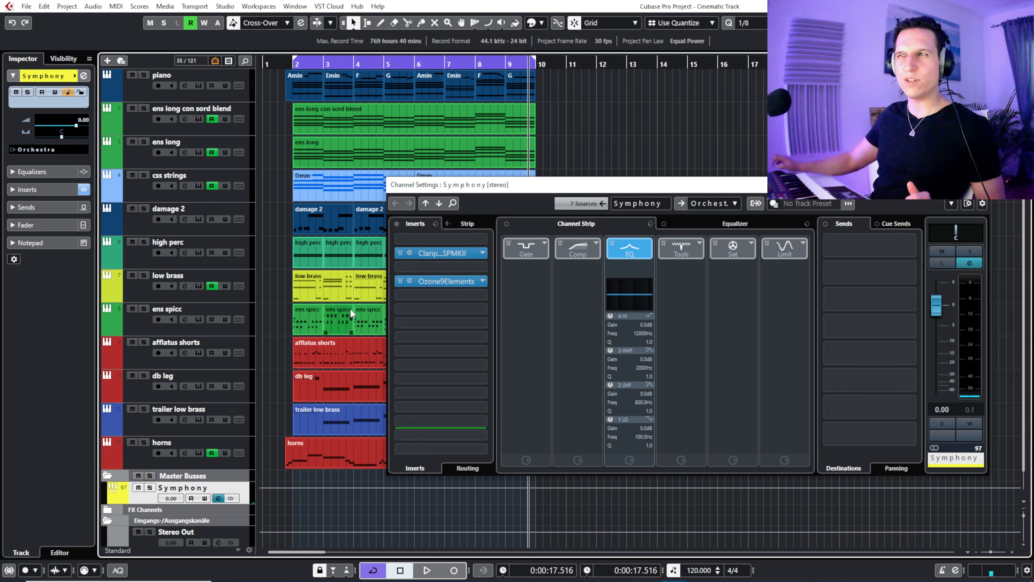
{"action": "left_click", "coordinate": [218, 498]}
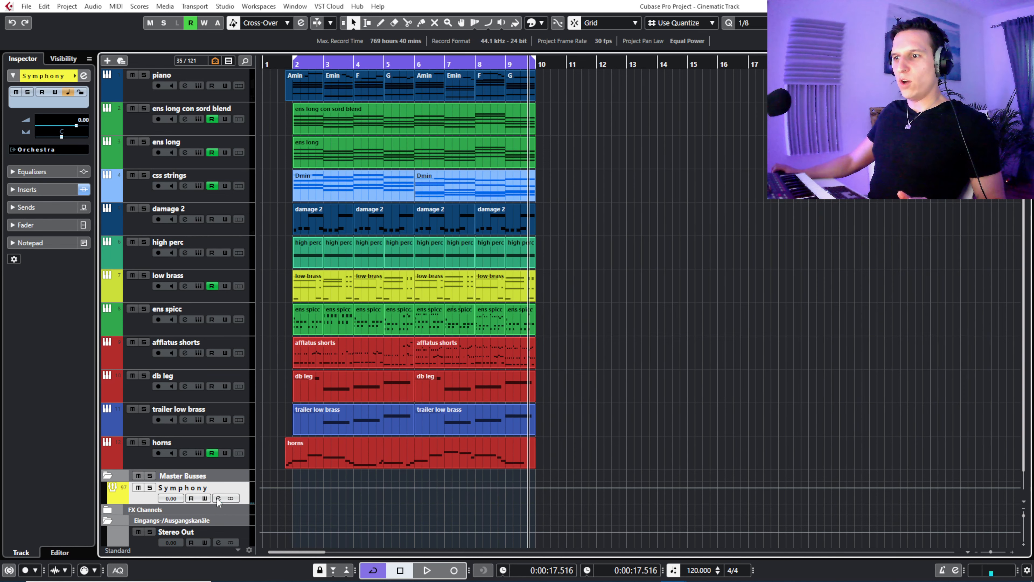
- Collapse the Master Busses folder and open the channel settings of Stereo Out
{"action": "left_click", "coordinate": [108, 476]}
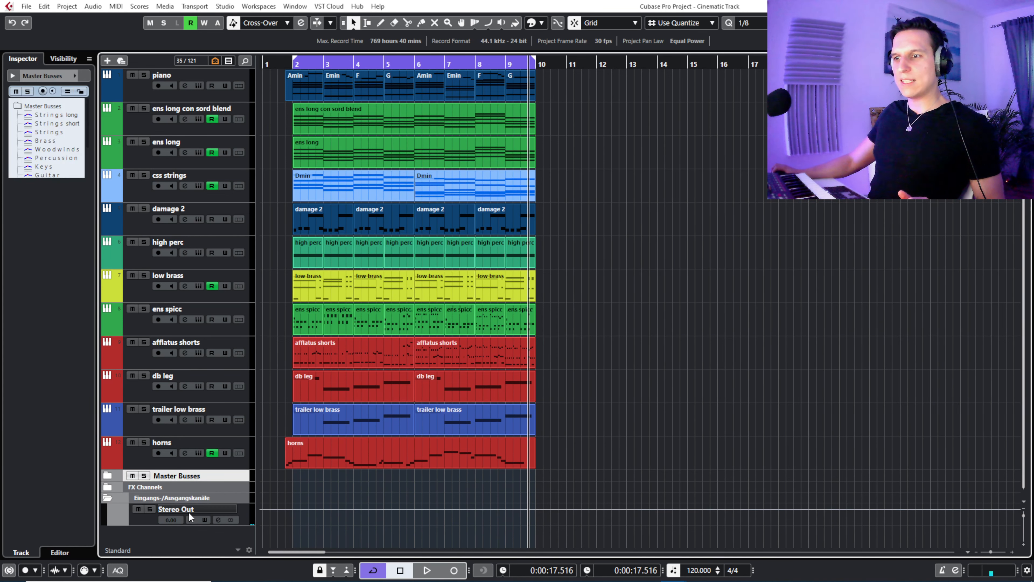
{"action": "left_click", "coordinate": [218, 520]}
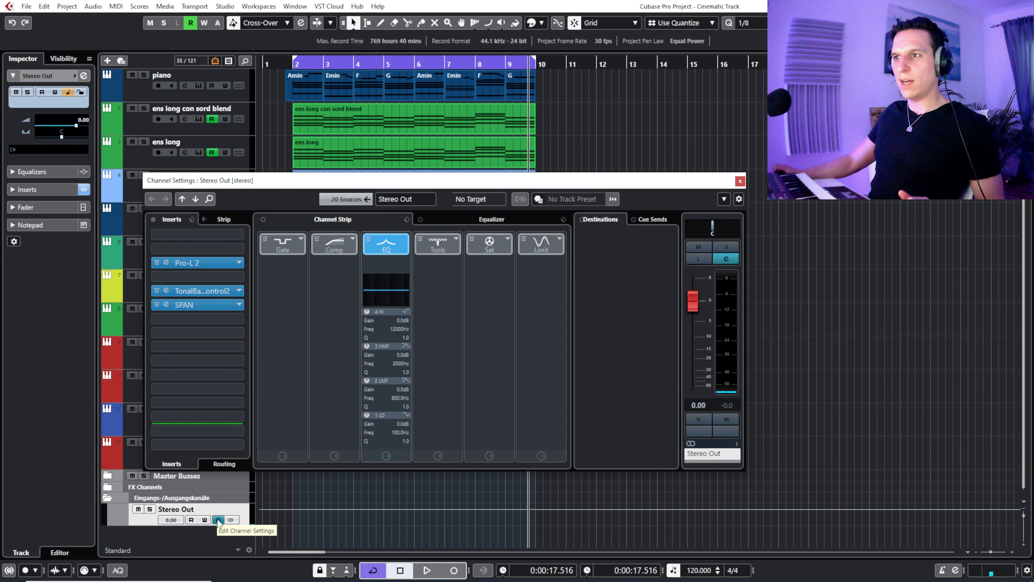
- Open Pro-L 2 on Stereo Out, play the arrangement from just before bar 2 to examine the limiter's levels, and close the plugin
{"action": "left_click_drag", "start_coordinate": [285, 177], "coordinate": [458, 195]}
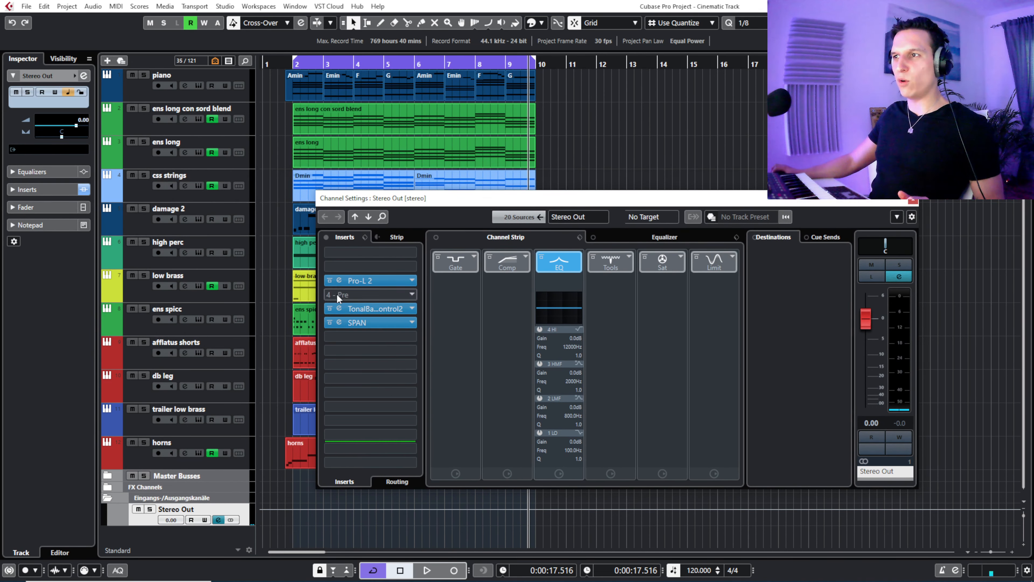
{"action": "left_click", "coordinate": [340, 280]}
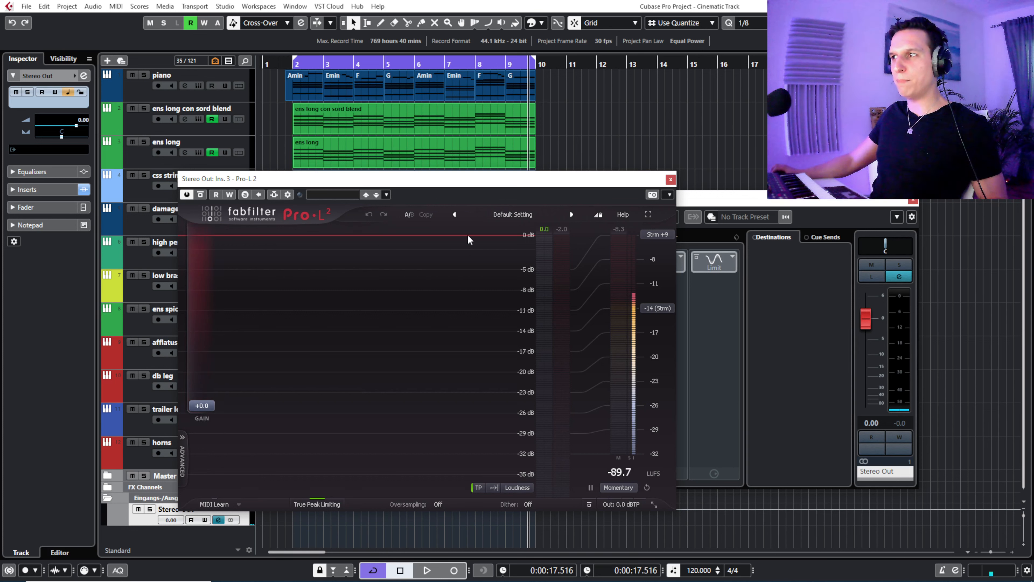
{"action": "left_click", "coordinate": [282, 64]}
{"action": "key", "text": "space"}
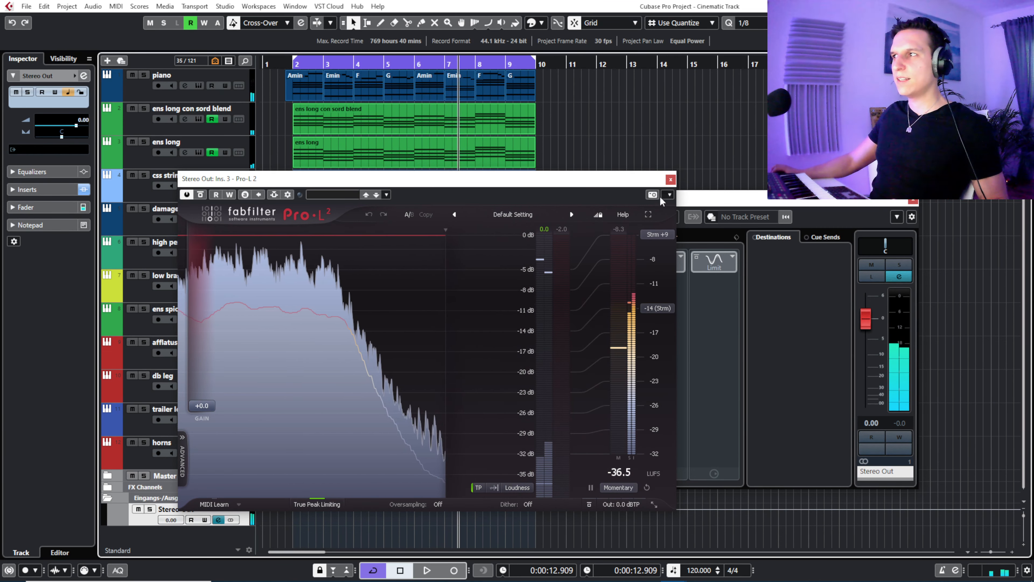
{"action": "left_click", "coordinate": [671, 179]}
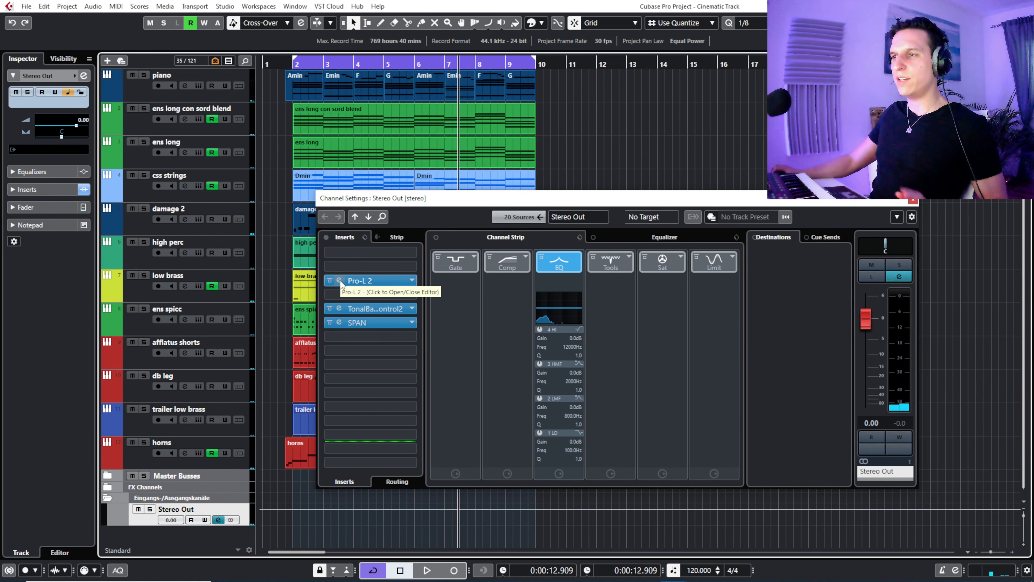
- Open Tonal Balance Control 2 on Stereo Out and review its list of genre target curves
{"action": "left_click", "coordinate": [339, 309]}
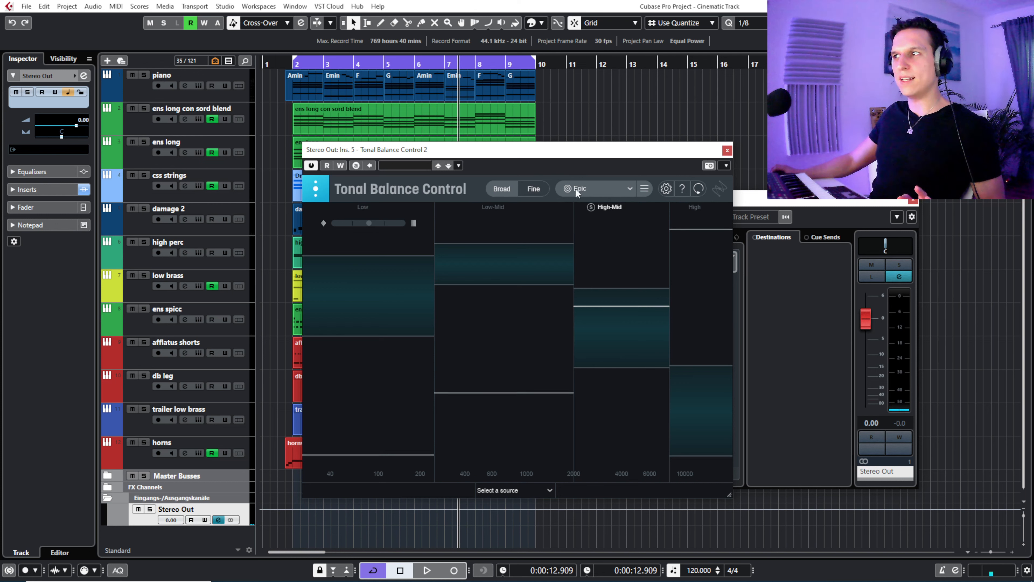
{"action": "left_click", "coordinate": [584, 188]}
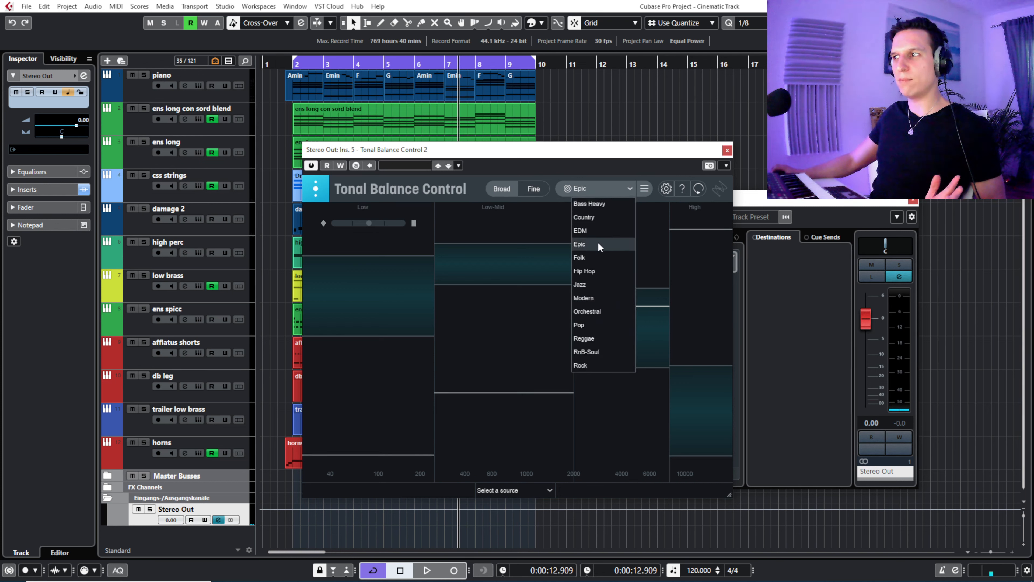
{"action": "left_click", "coordinate": [564, 156]}
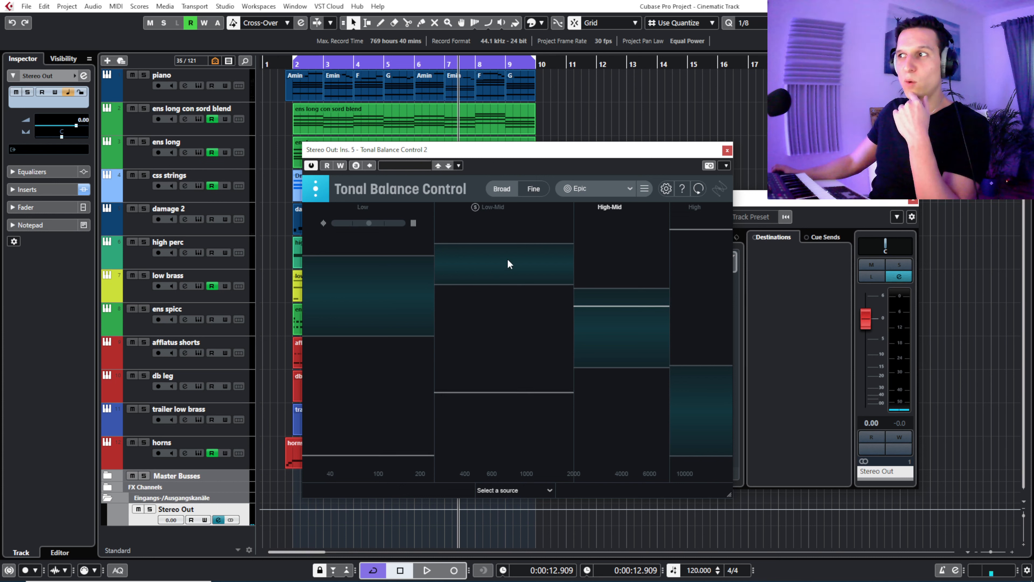
- Compare the Orchestral, Reggae and Pop target curves in Tonal Balance Control, then return to the Epic target
{"action": "left_click", "coordinate": [596, 191]}
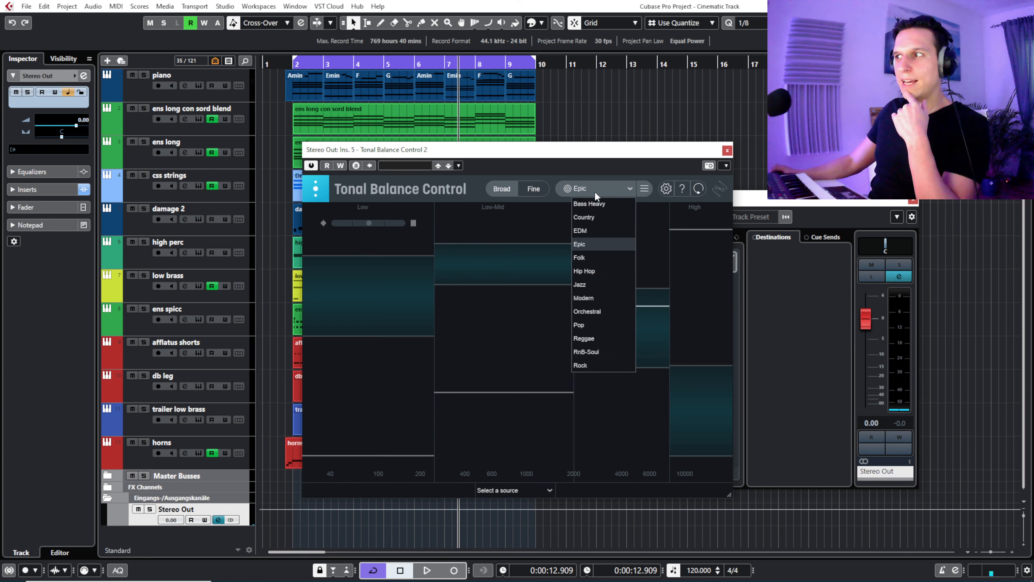
{"action": "left_click", "coordinate": [587, 311]}
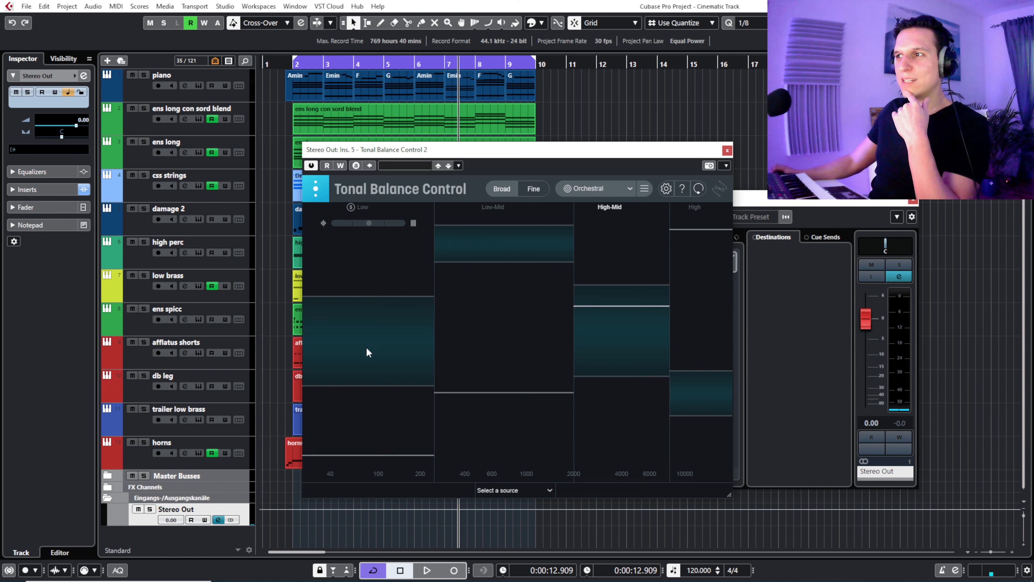
{"action": "left_click", "coordinate": [583, 188]}
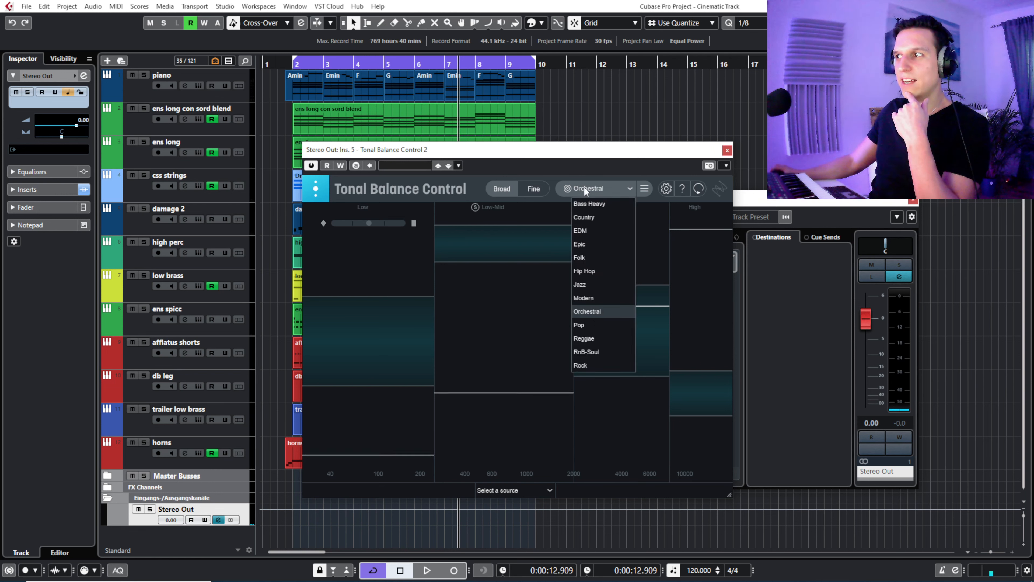
{"action": "left_click", "coordinate": [597, 336]}
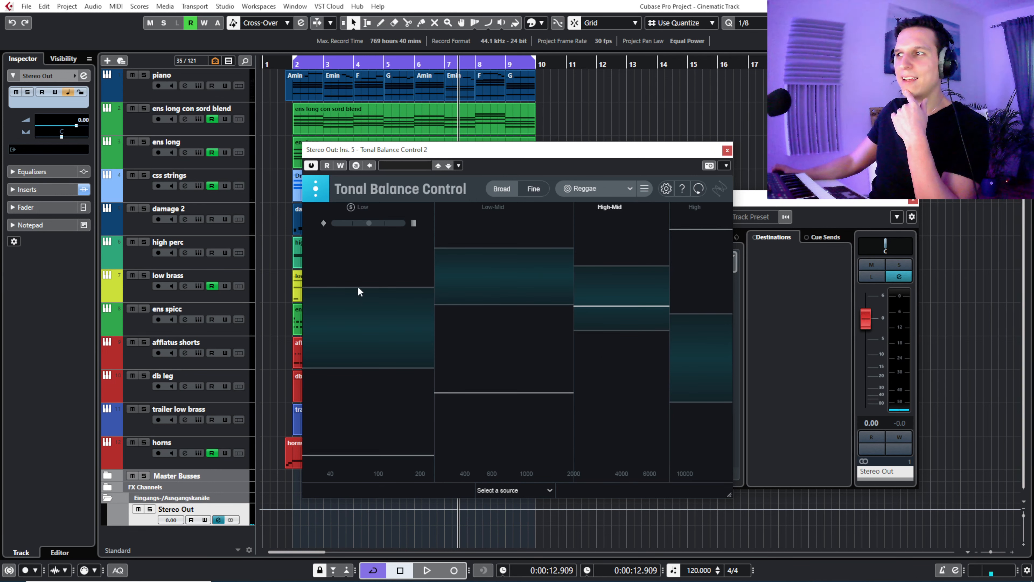
{"action": "left_click", "coordinate": [583, 188]}
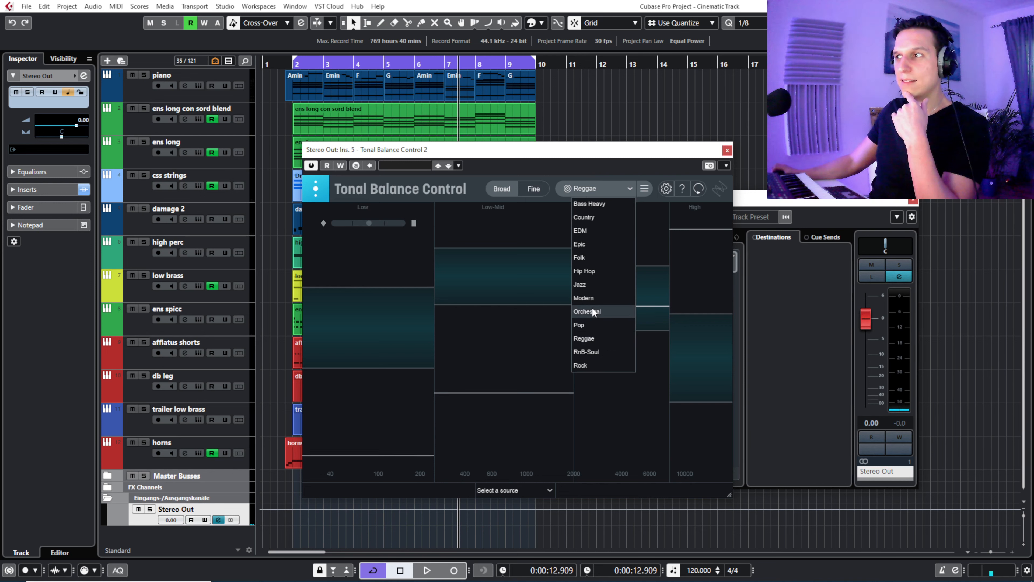
{"action": "left_click", "coordinate": [586, 325]}
{"action": "left_click", "coordinate": [582, 187]}
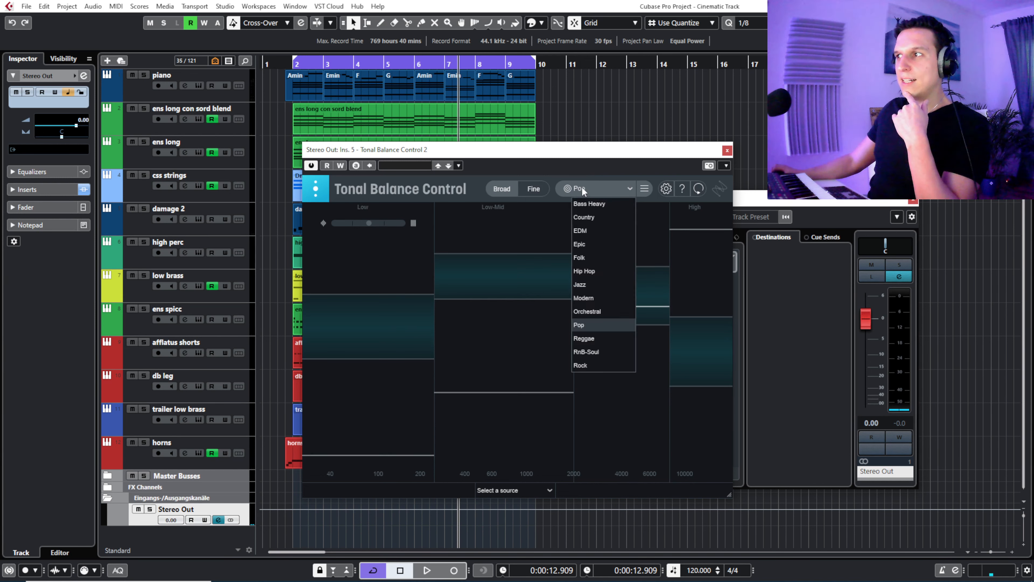
{"action": "left_click", "coordinate": [585, 243]}
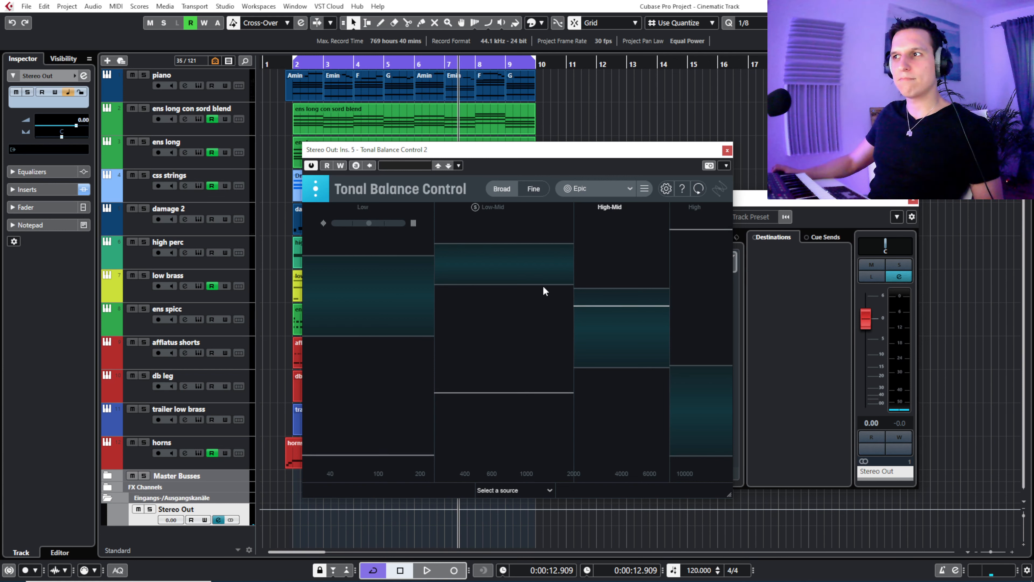
- Play from just before bar 2, check the tonal balance in Broad and Fine views, and close Tonal Balance Control
{"action": "left_click", "coordinate": [280, 64]}
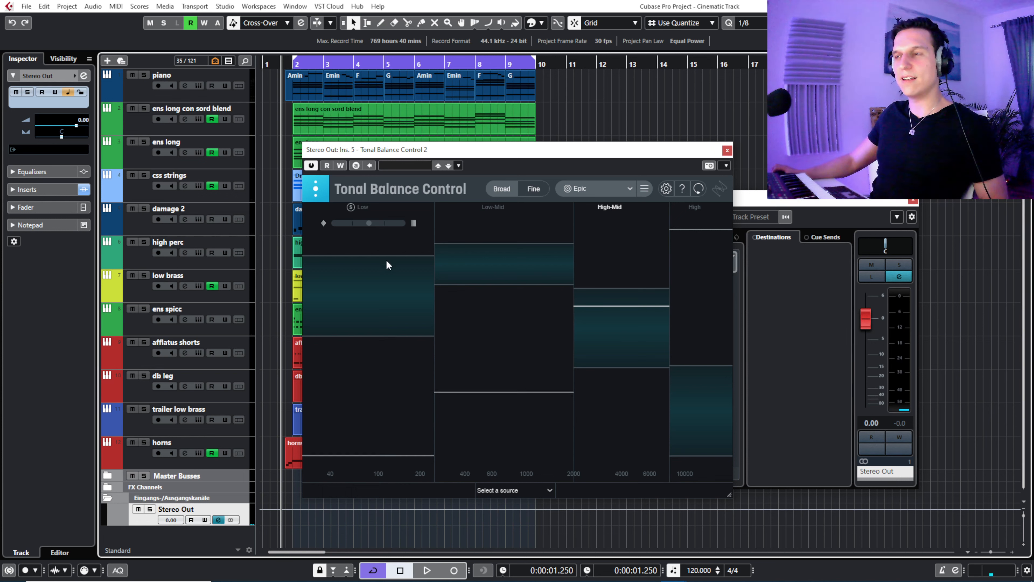
{"action": "key", "text": "space"}
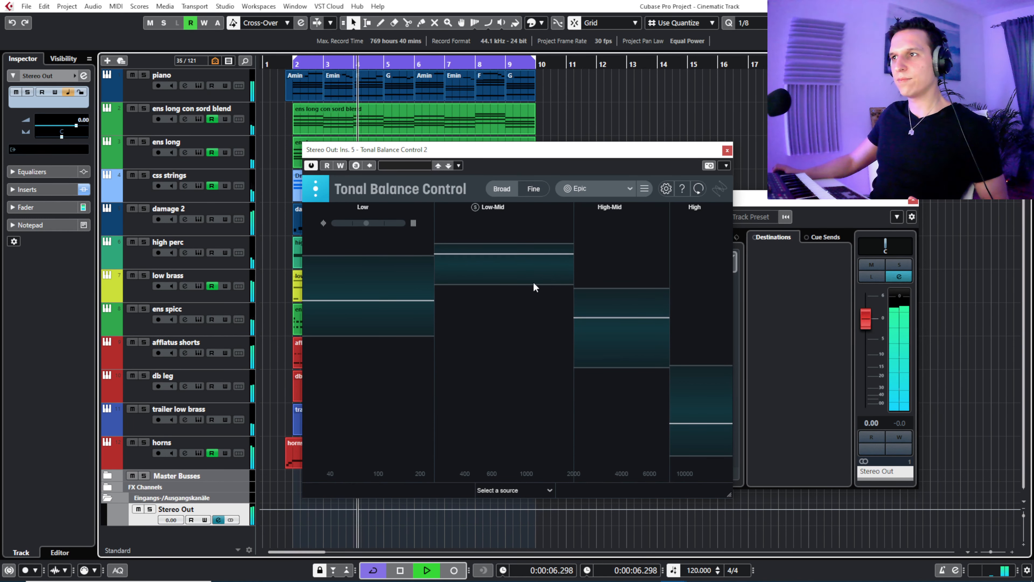
{"action": "left_click", "coordinate": [529, 188]}
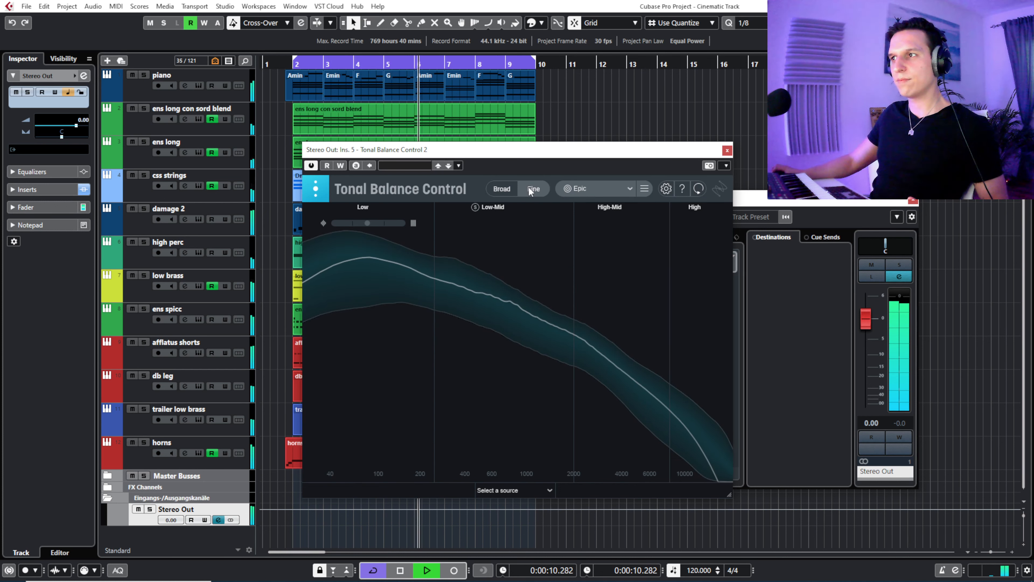
{"action": "left_click", "coordinate": [503, 188]}
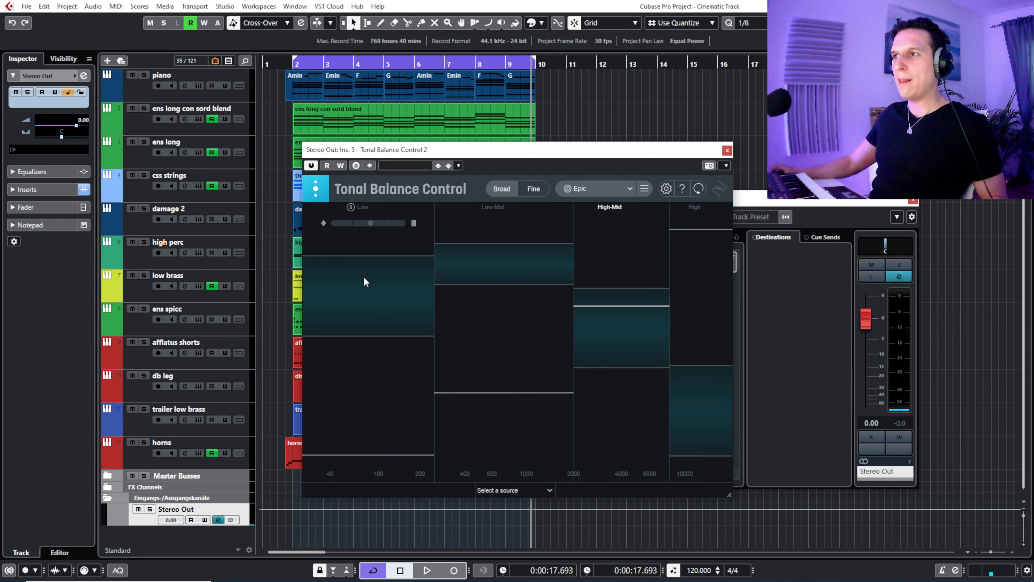
{"action": "left_click", "coordinate": [727, 152]}
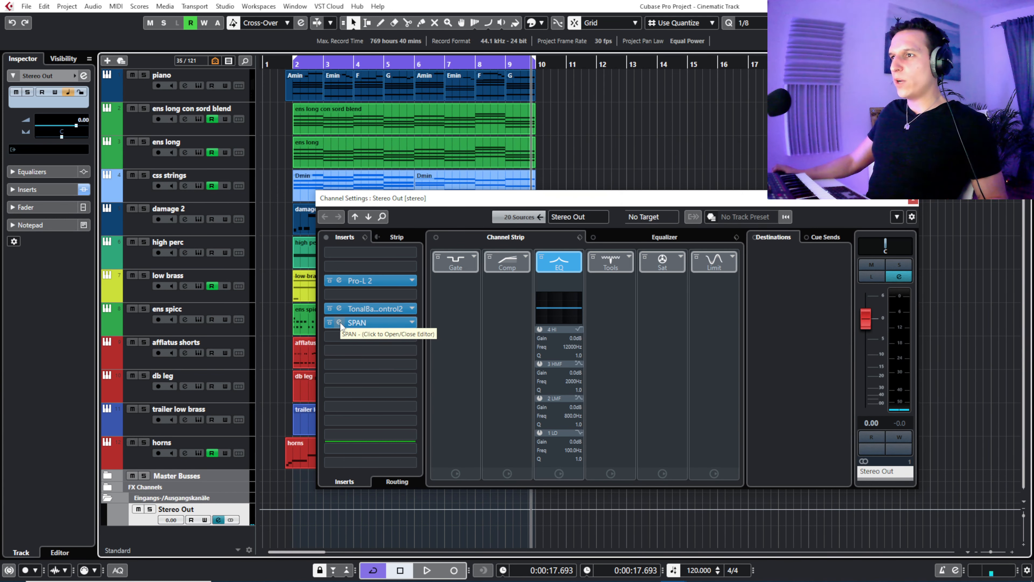
{"action": "left_click", "coordinate": [354, 322]}
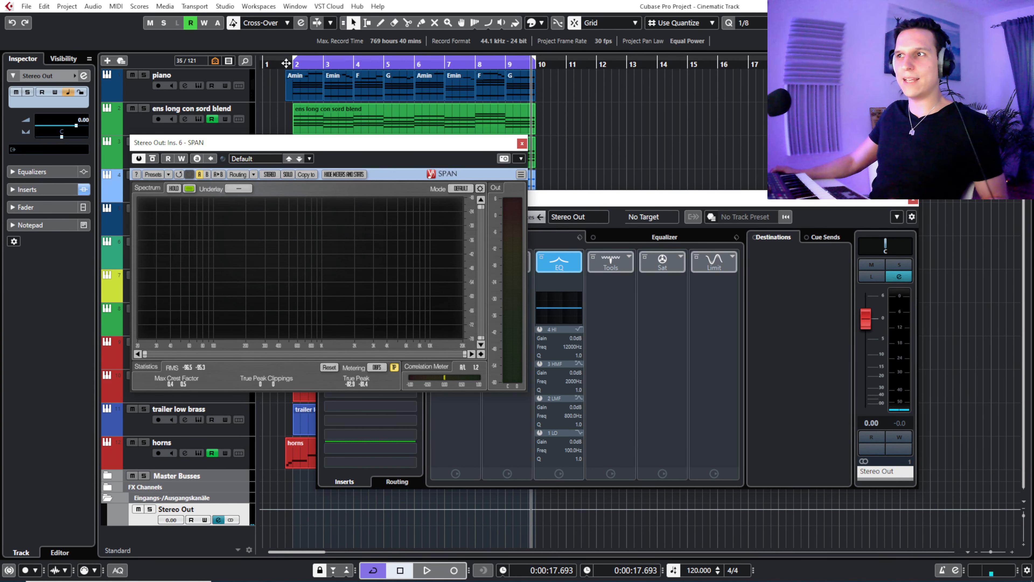
{"action": "left_click_drag", "start_coordinate": [286, 63], "coordinate": [284, 63]}
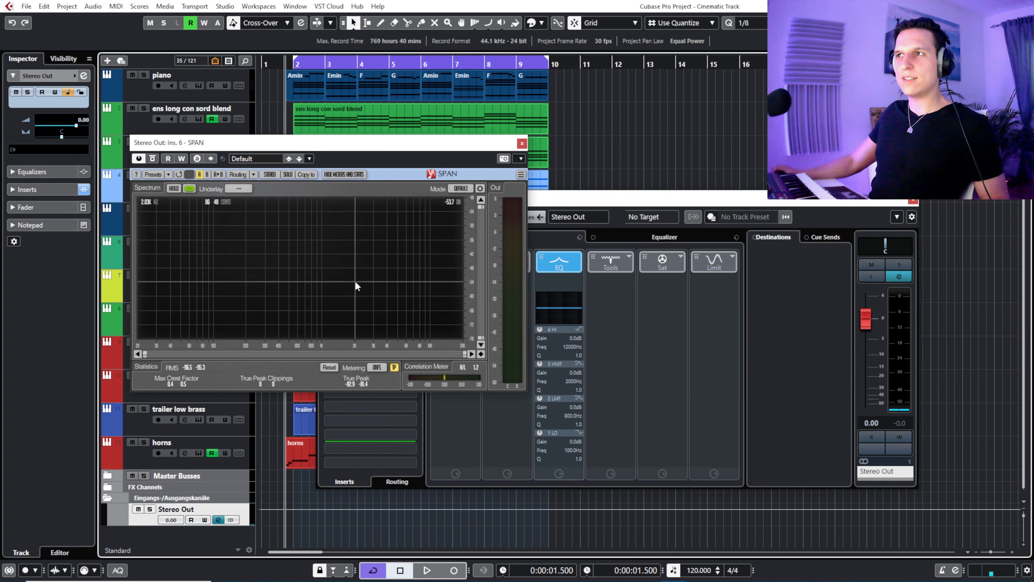
{"action": "key", "text": "space"}
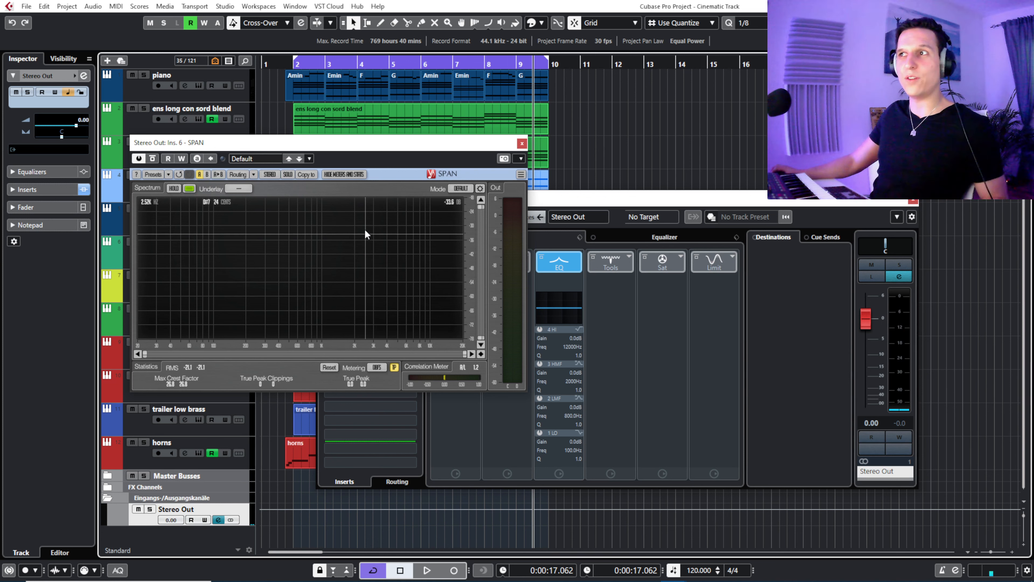
{"action": "left_click", "coordinate": [283, 62]}
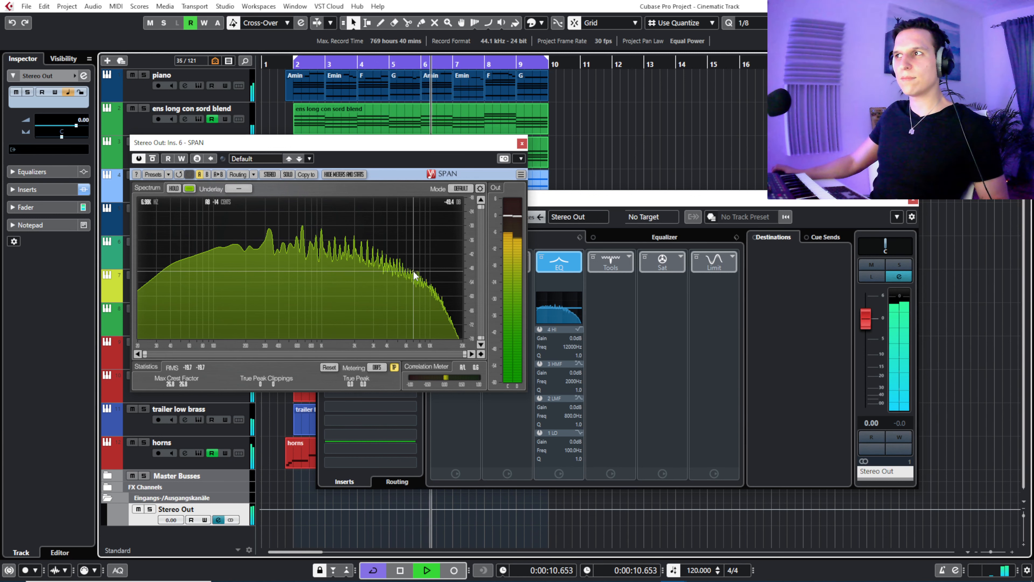
{"action": "left_click", "coordinate": [522, 143]}
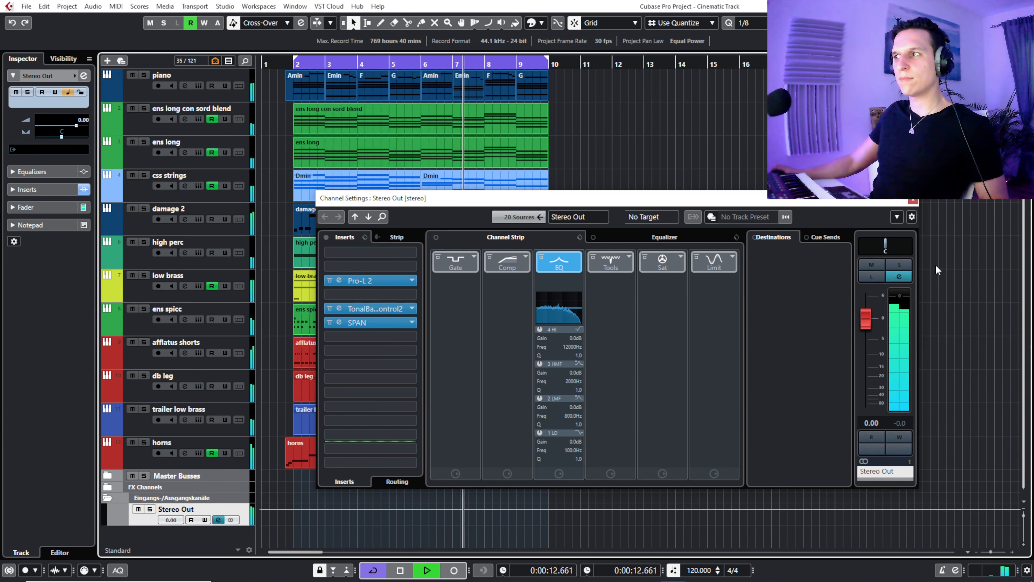
{"action": "left_click", "coordinate": [914, 201]}
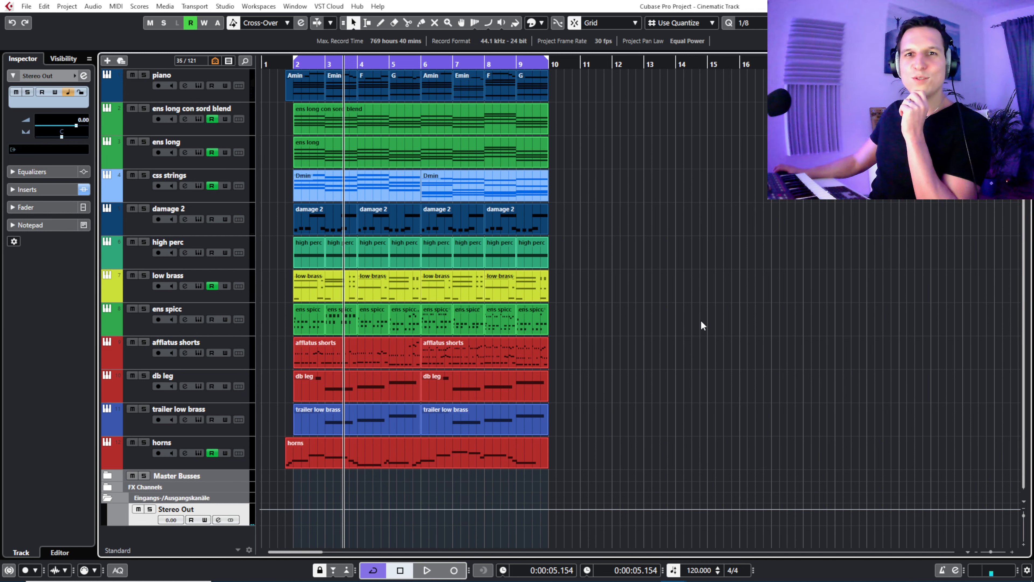
- Play the full arrangement from just before bar 2 and open all its MIDI parts together in the Key Editor to view their notes
{"action": "left_click", "coordinate": [281, 62]}
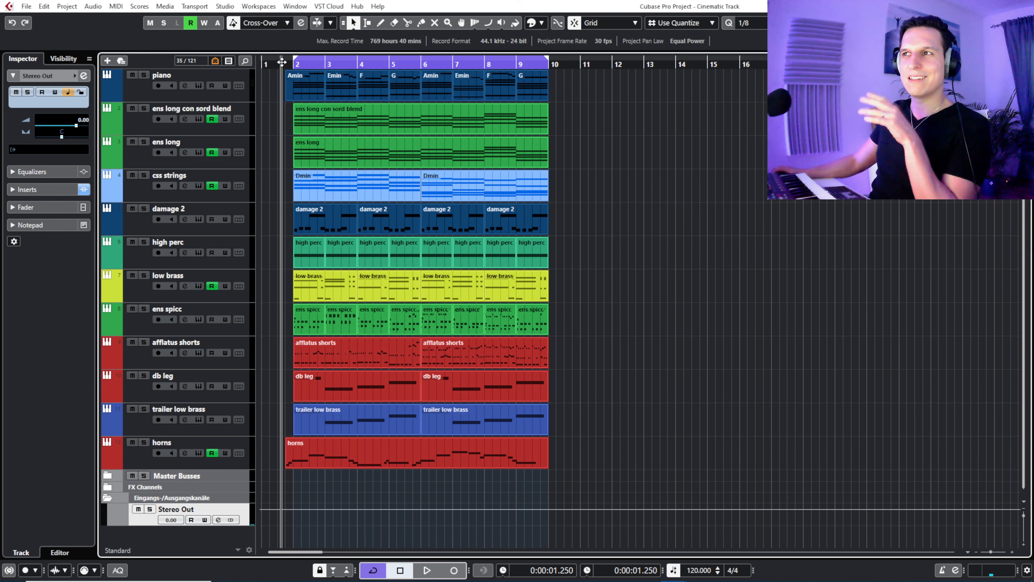
{"action": "key", "text": "space"}
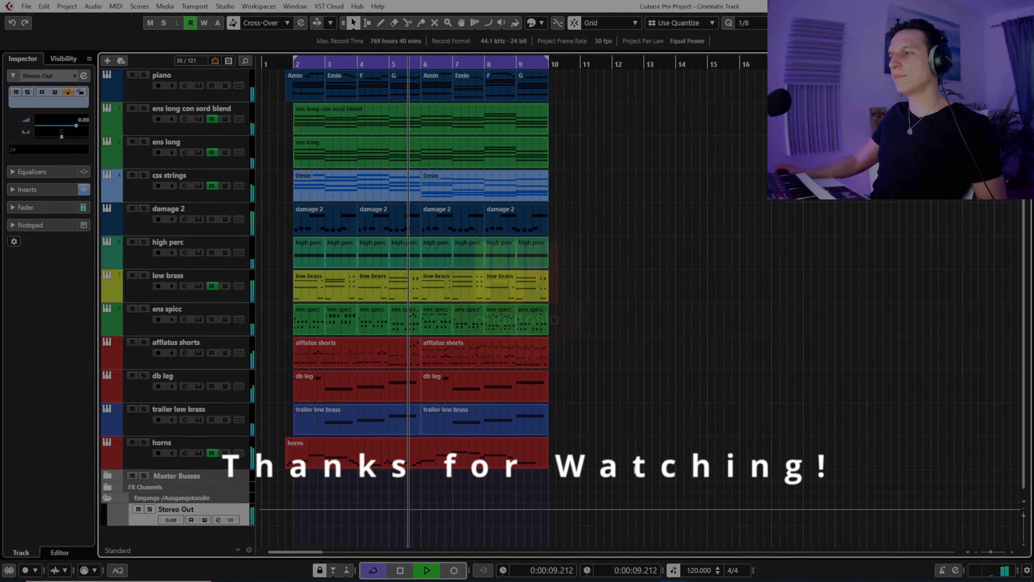
{"action": "left_click_drag", "start_coordinate": [639, 459], "coordinate": [270, 82]}
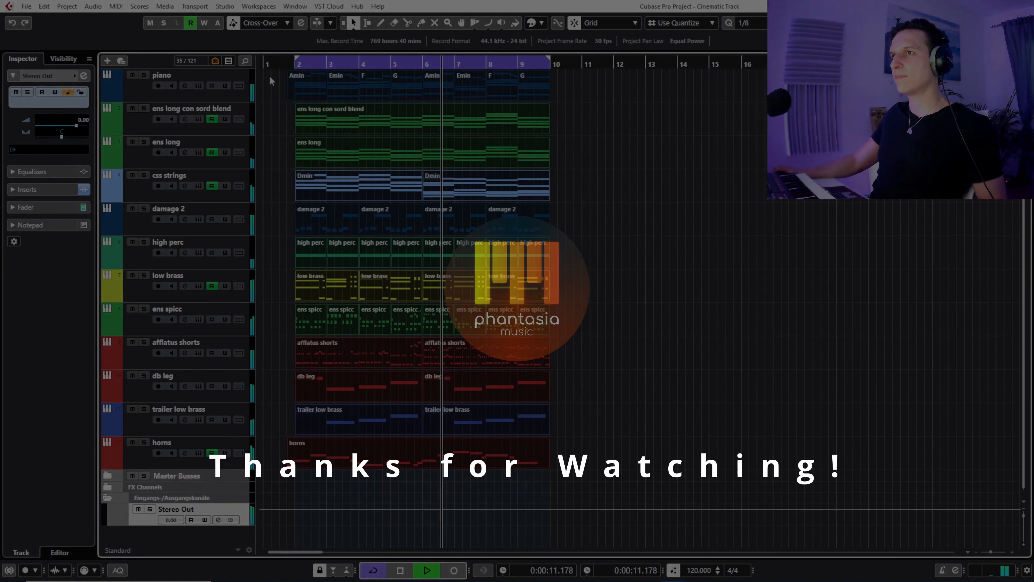
{"action": "key", "text": "ctrl+e"}
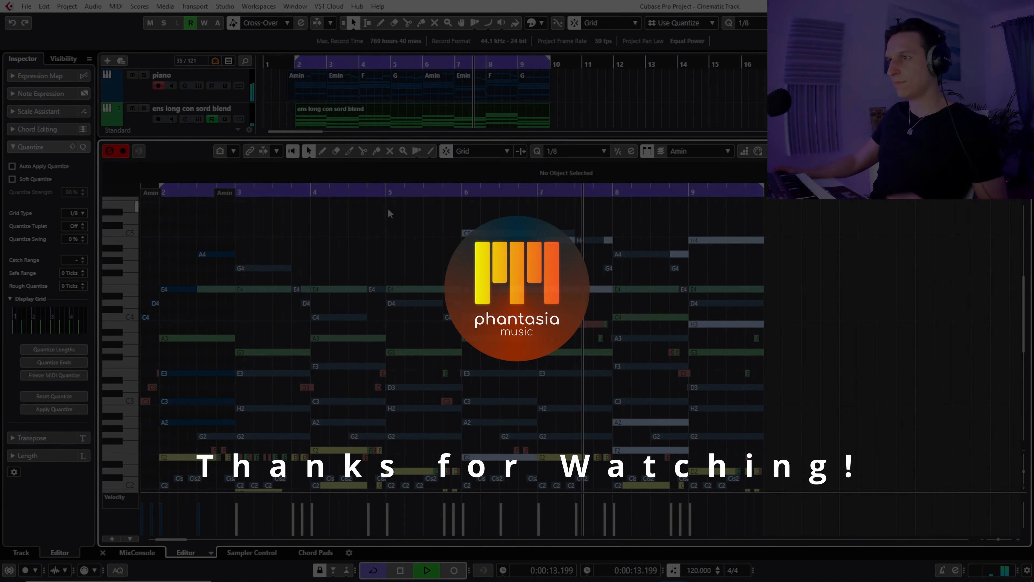
{"action": "left_click_drag", "start_coordinate": [349, 138], "coordinate": [350, 134]}
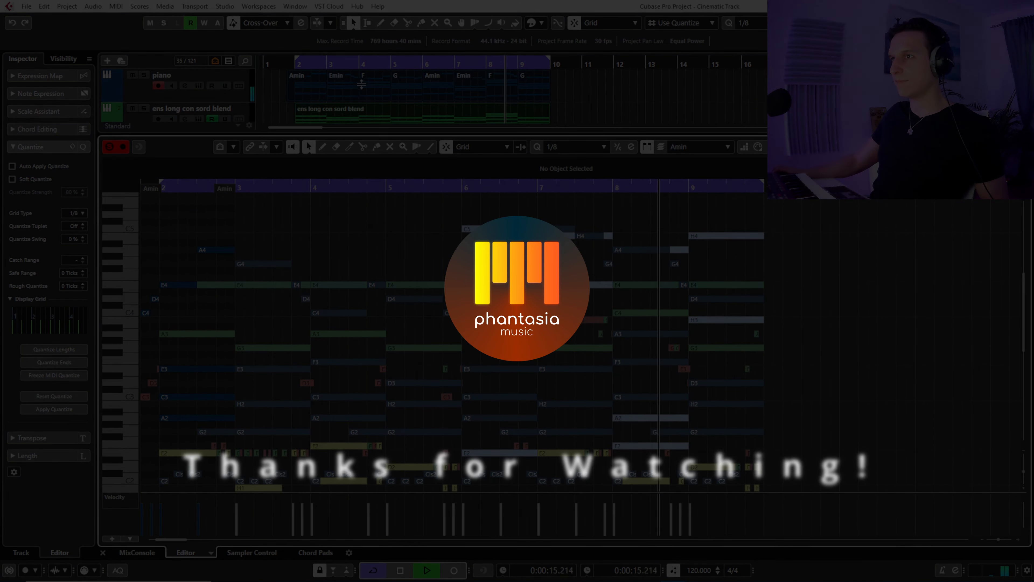
{"action": "scroll", "coordinate": [376, 224], "scroll_direction": "down", "scroll_amount": 2}
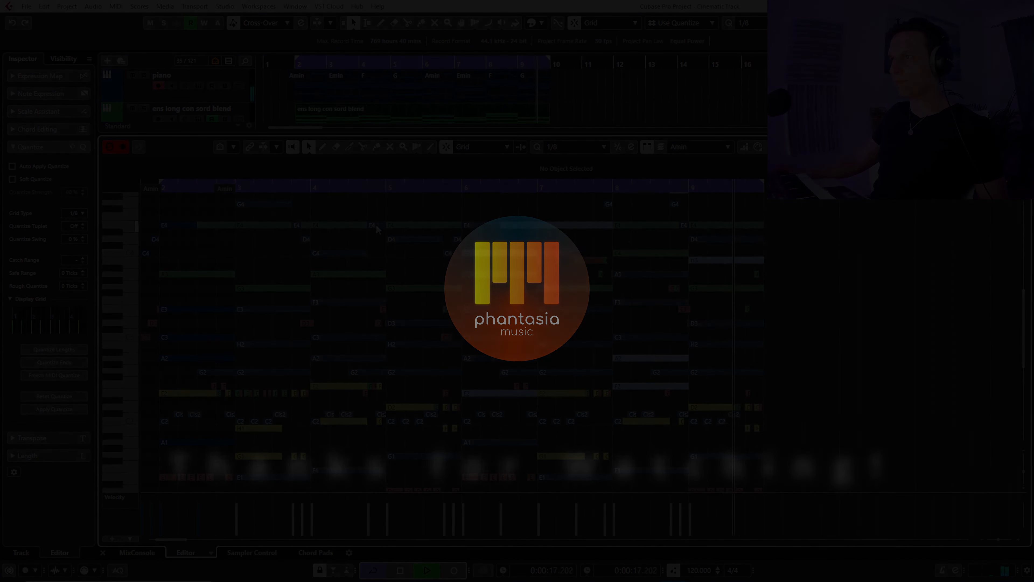